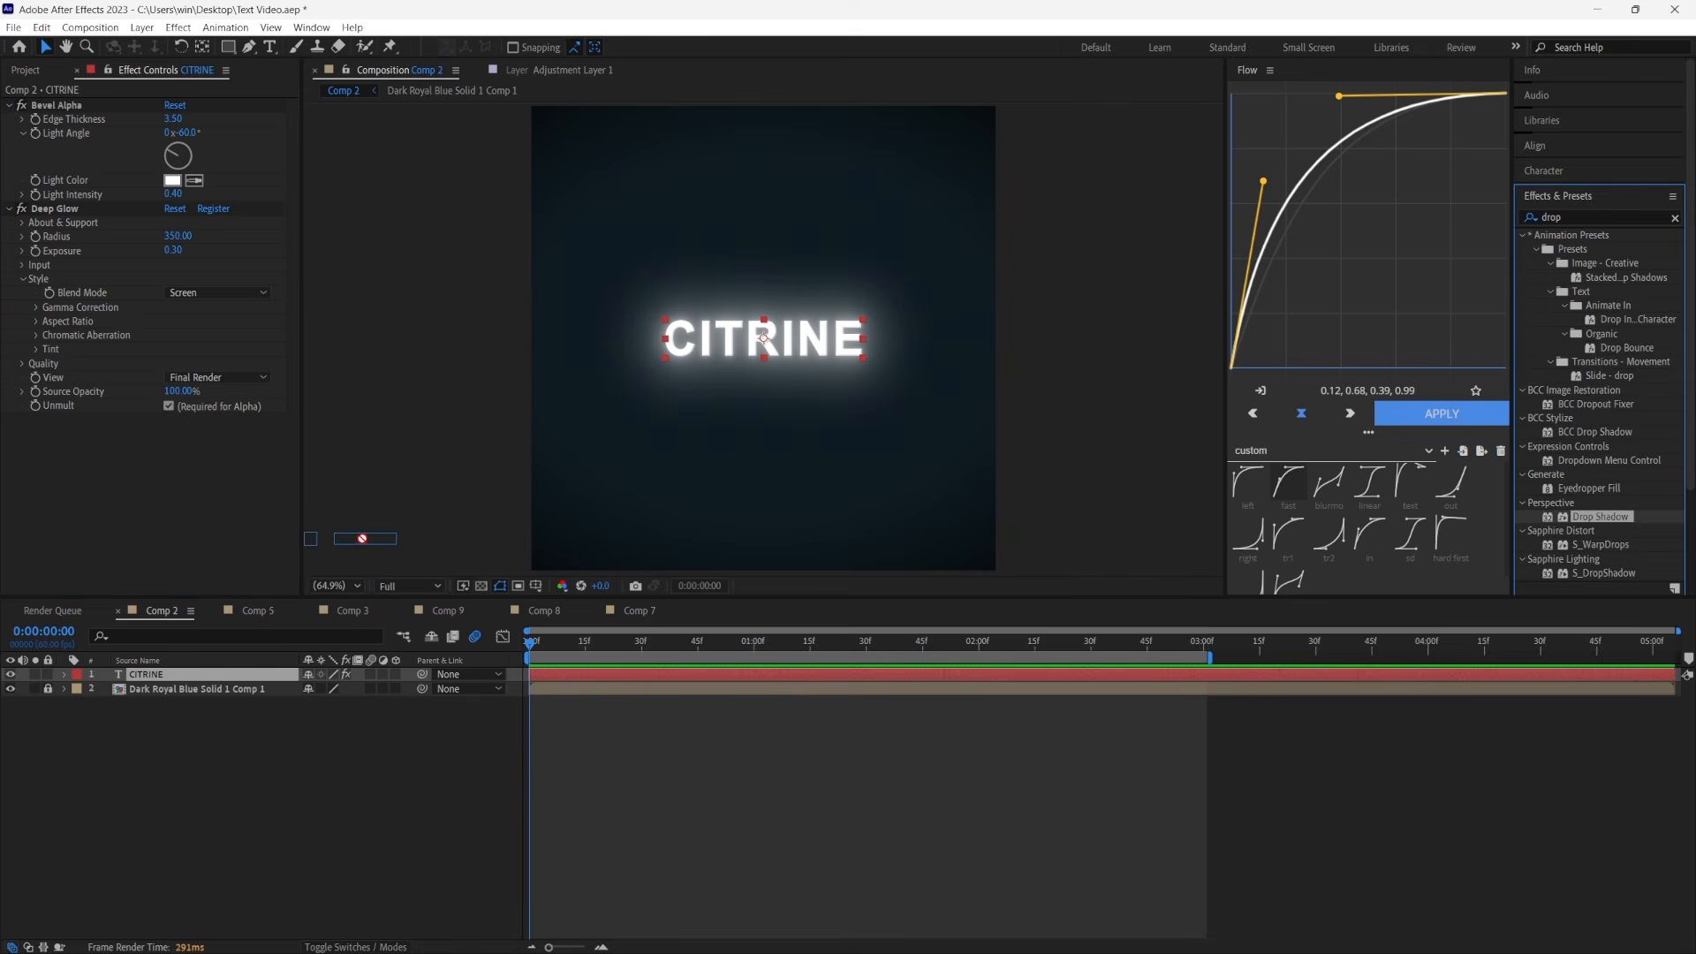
Apply Drop Shadow to the CITRINE text below Deep Glow, with opacity 89%, distance 15 and softness 20
drag(1600, 516, 251, 531)
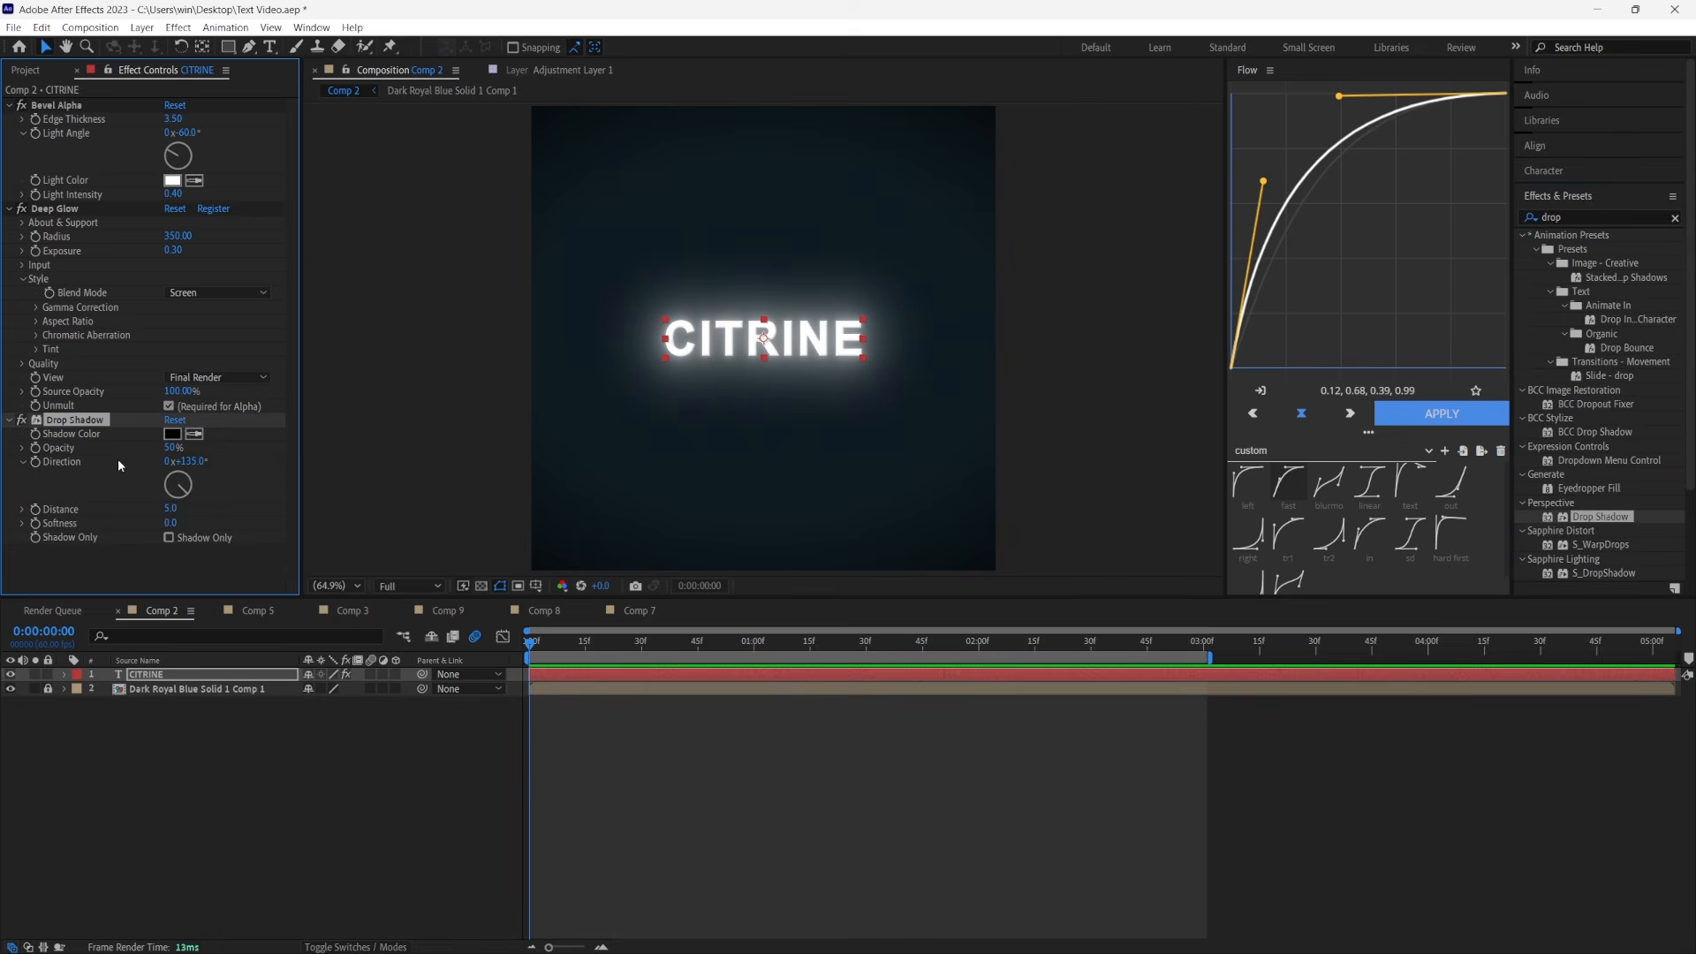
drag(171, 447, 201, 448)
click(171, 509)
text(15)
key(Return)
click(174, 523)
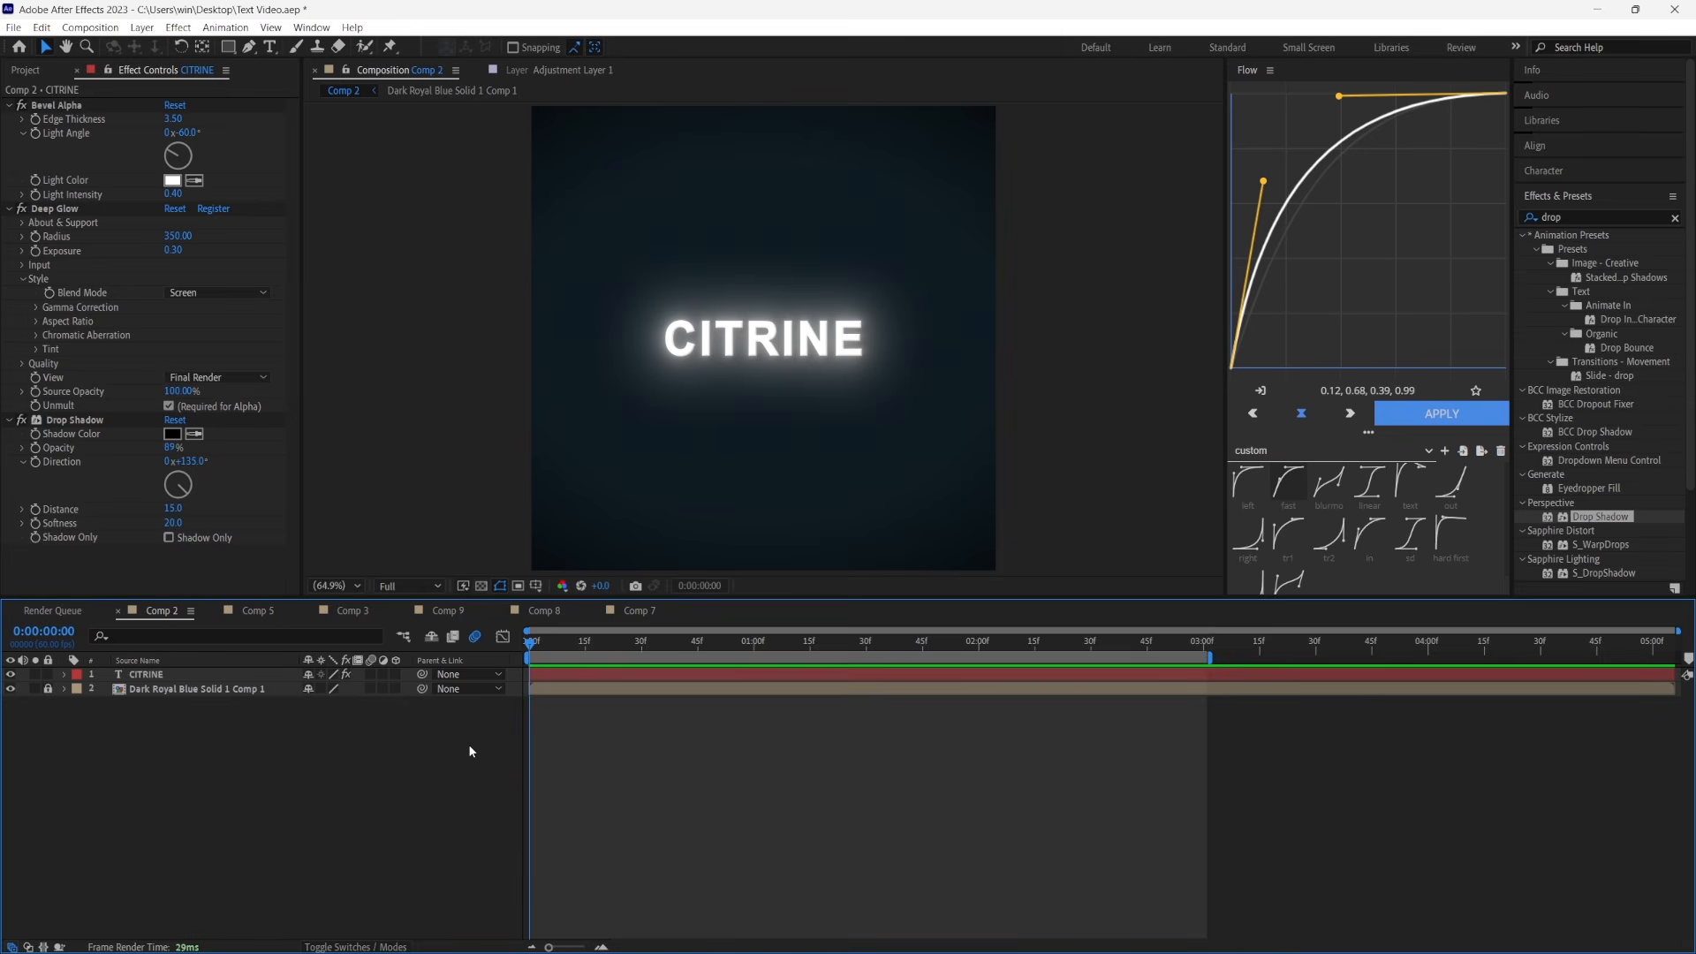
Find the Fractal Noise effect and add it to the CITRINE text between Bevel Alpha and Deep Glow
click(1569, 220)
text(fracta)
drag(1606, 392, 99, 206)
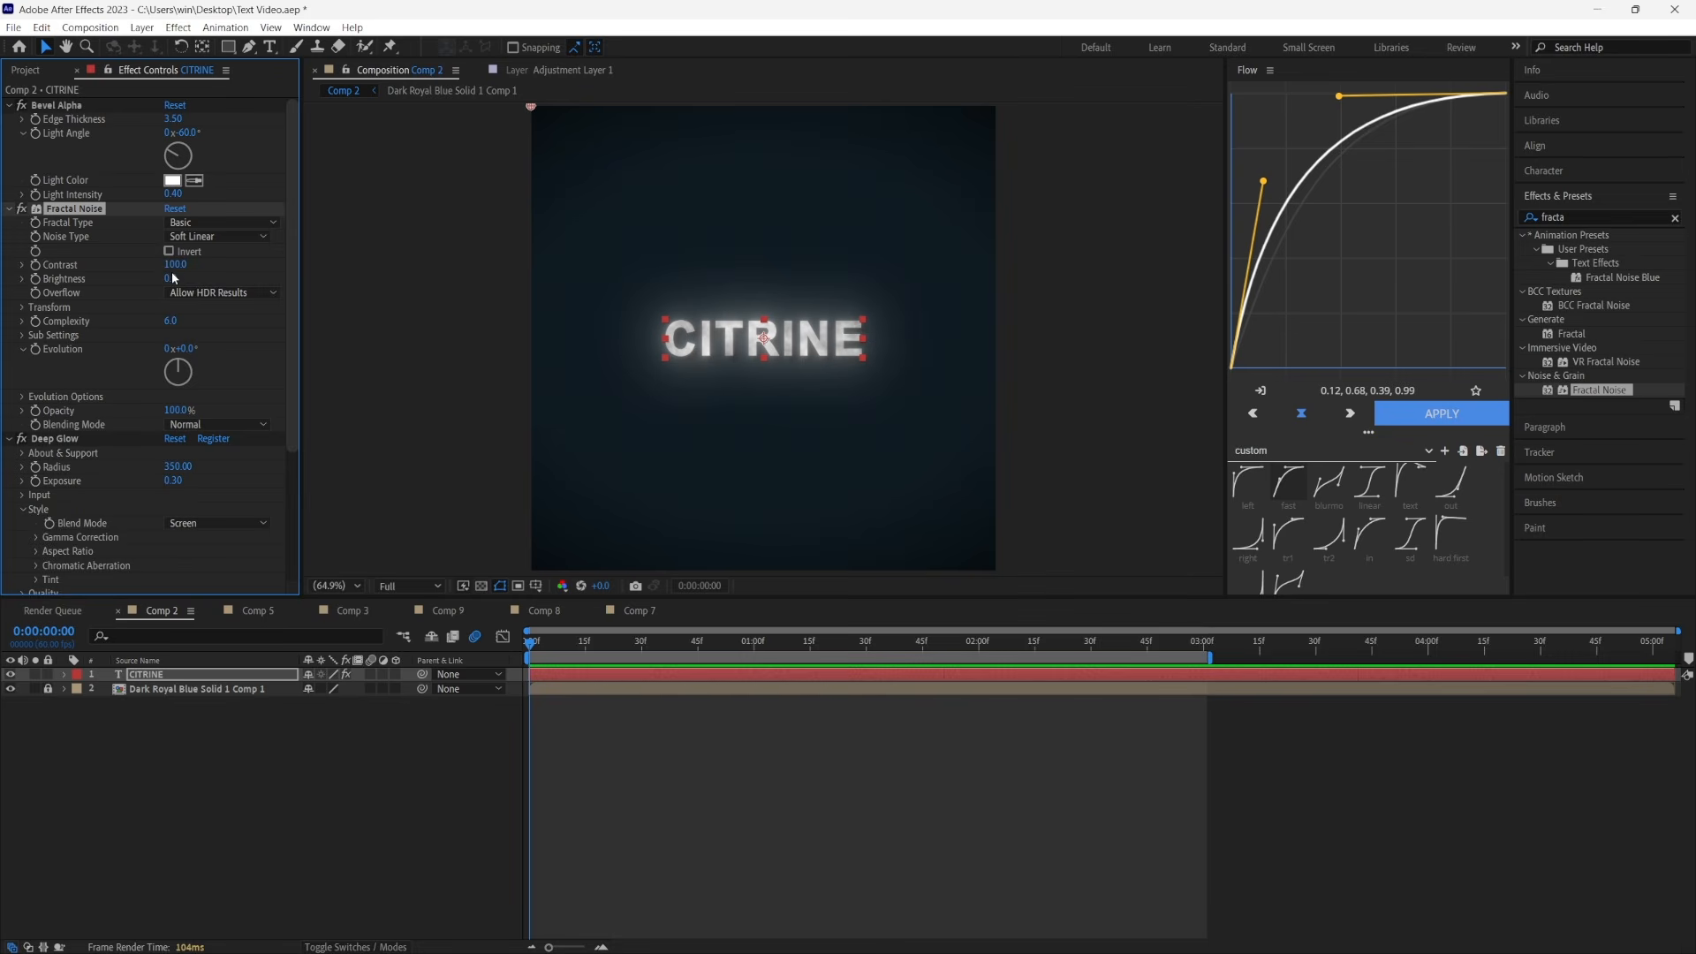
Set Fractal Noise to contrast 200, complexity 20 and fractal type Turbulent Smooth
click(176, 266)
text(200)
key(Return)
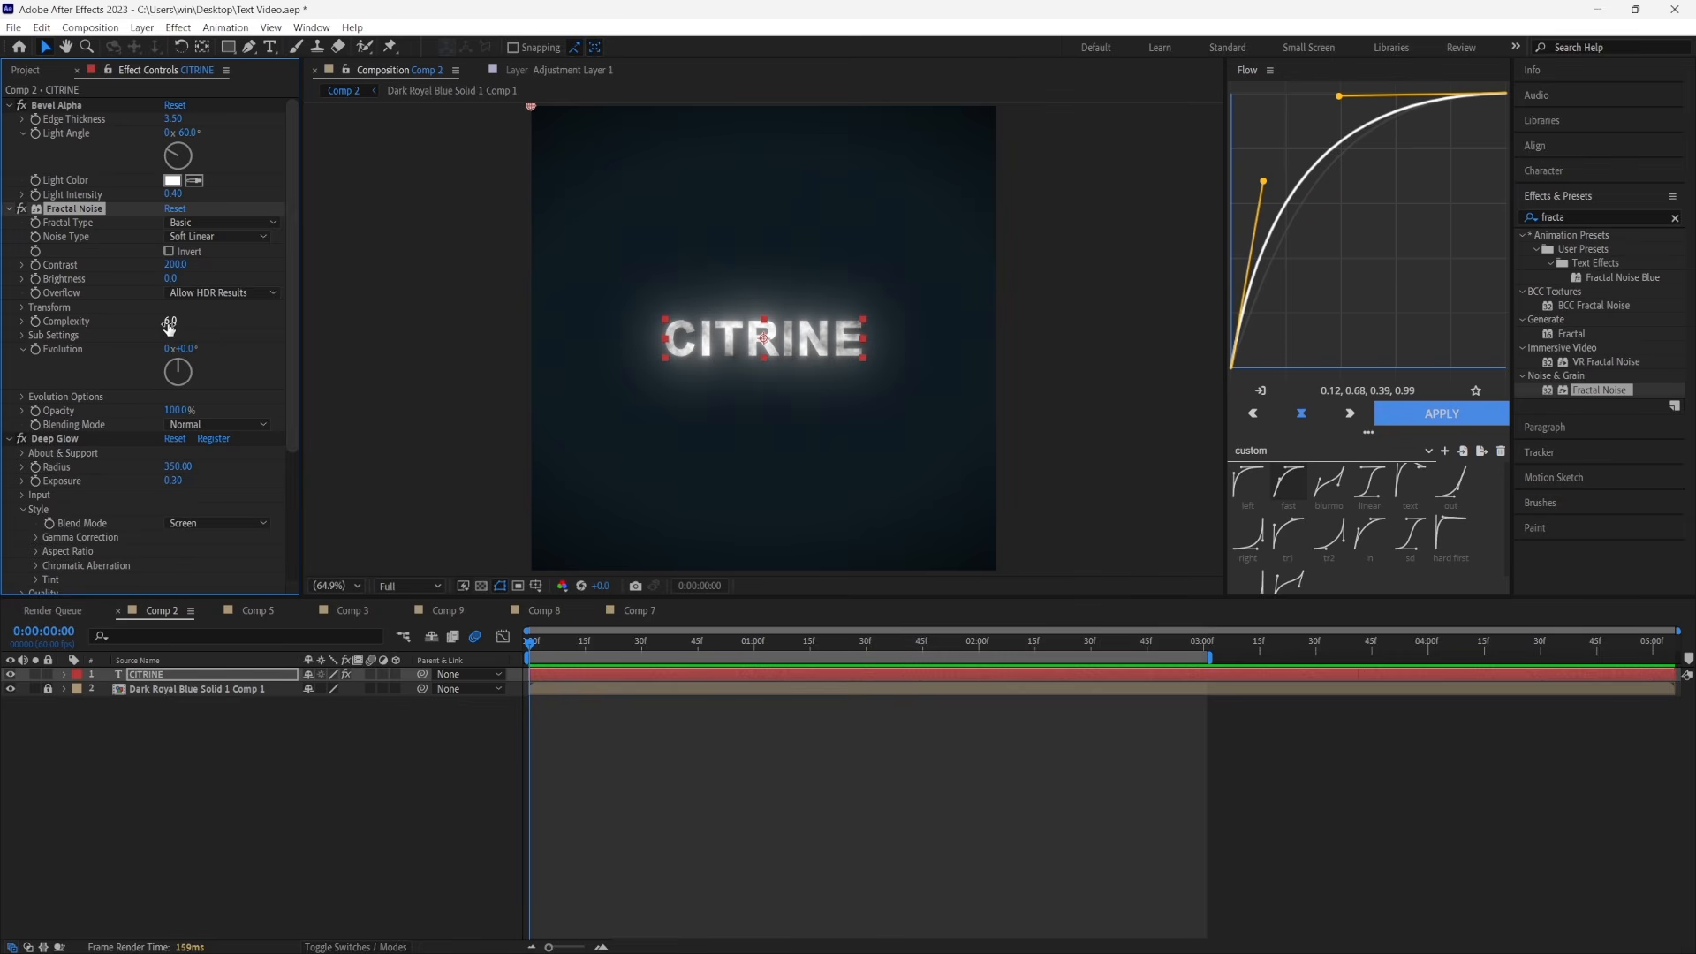
click(173, 321)
text(20)
click(198, 224)
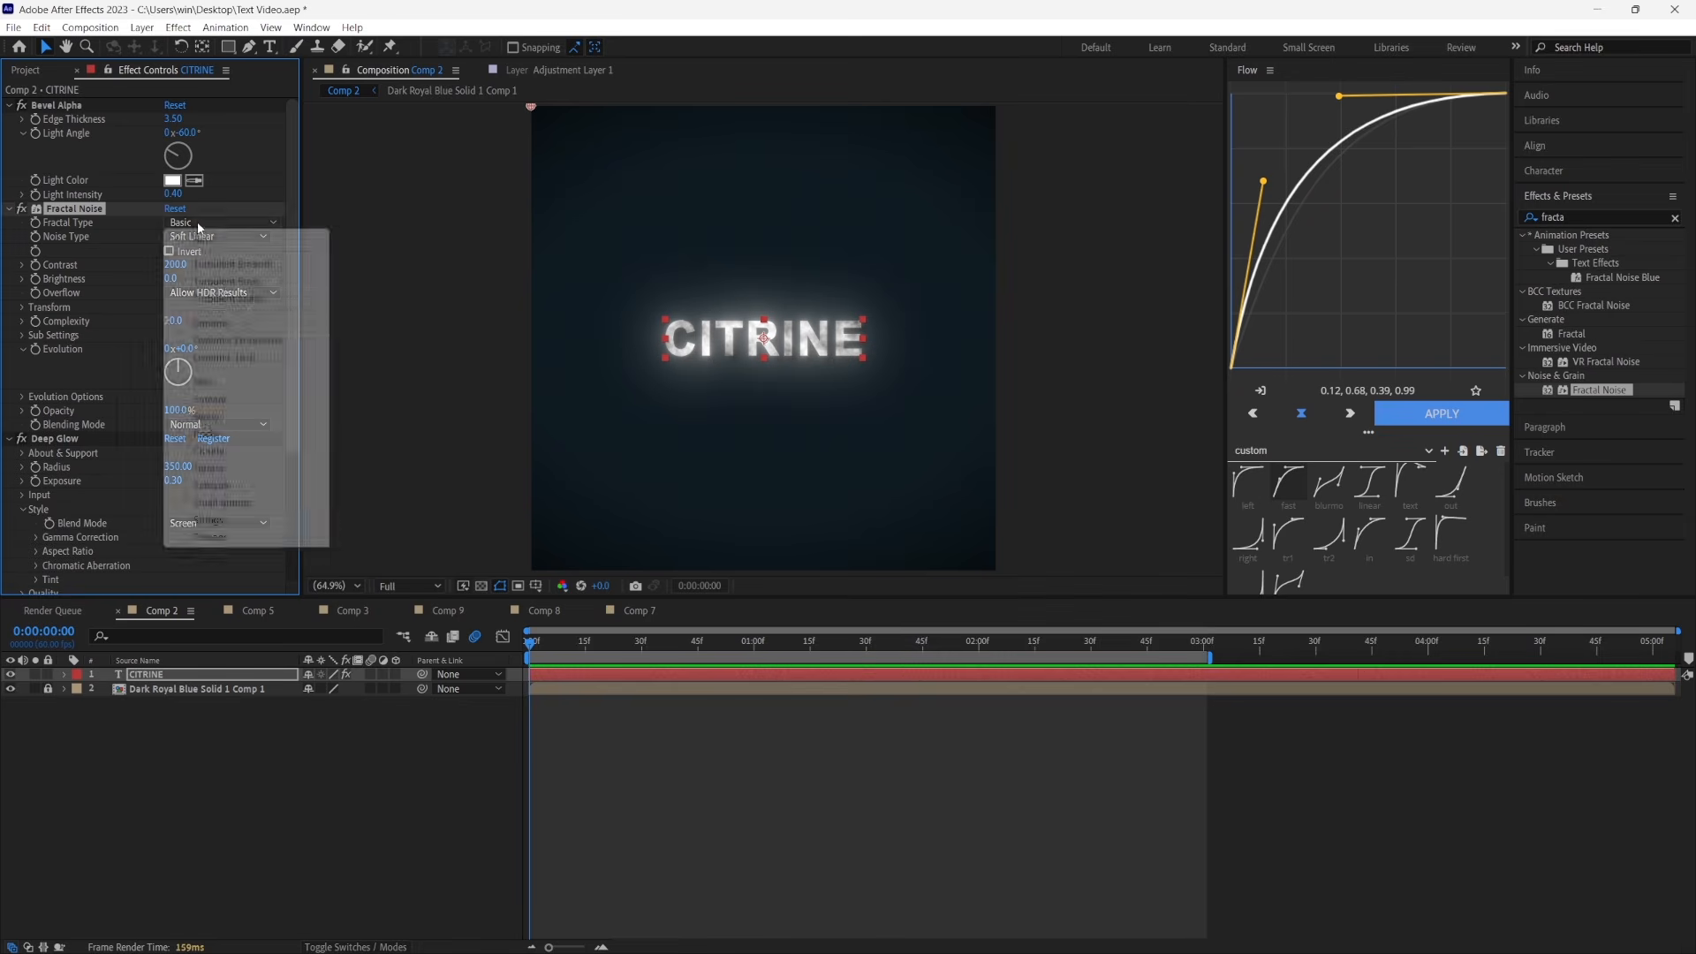
click(216, 264)
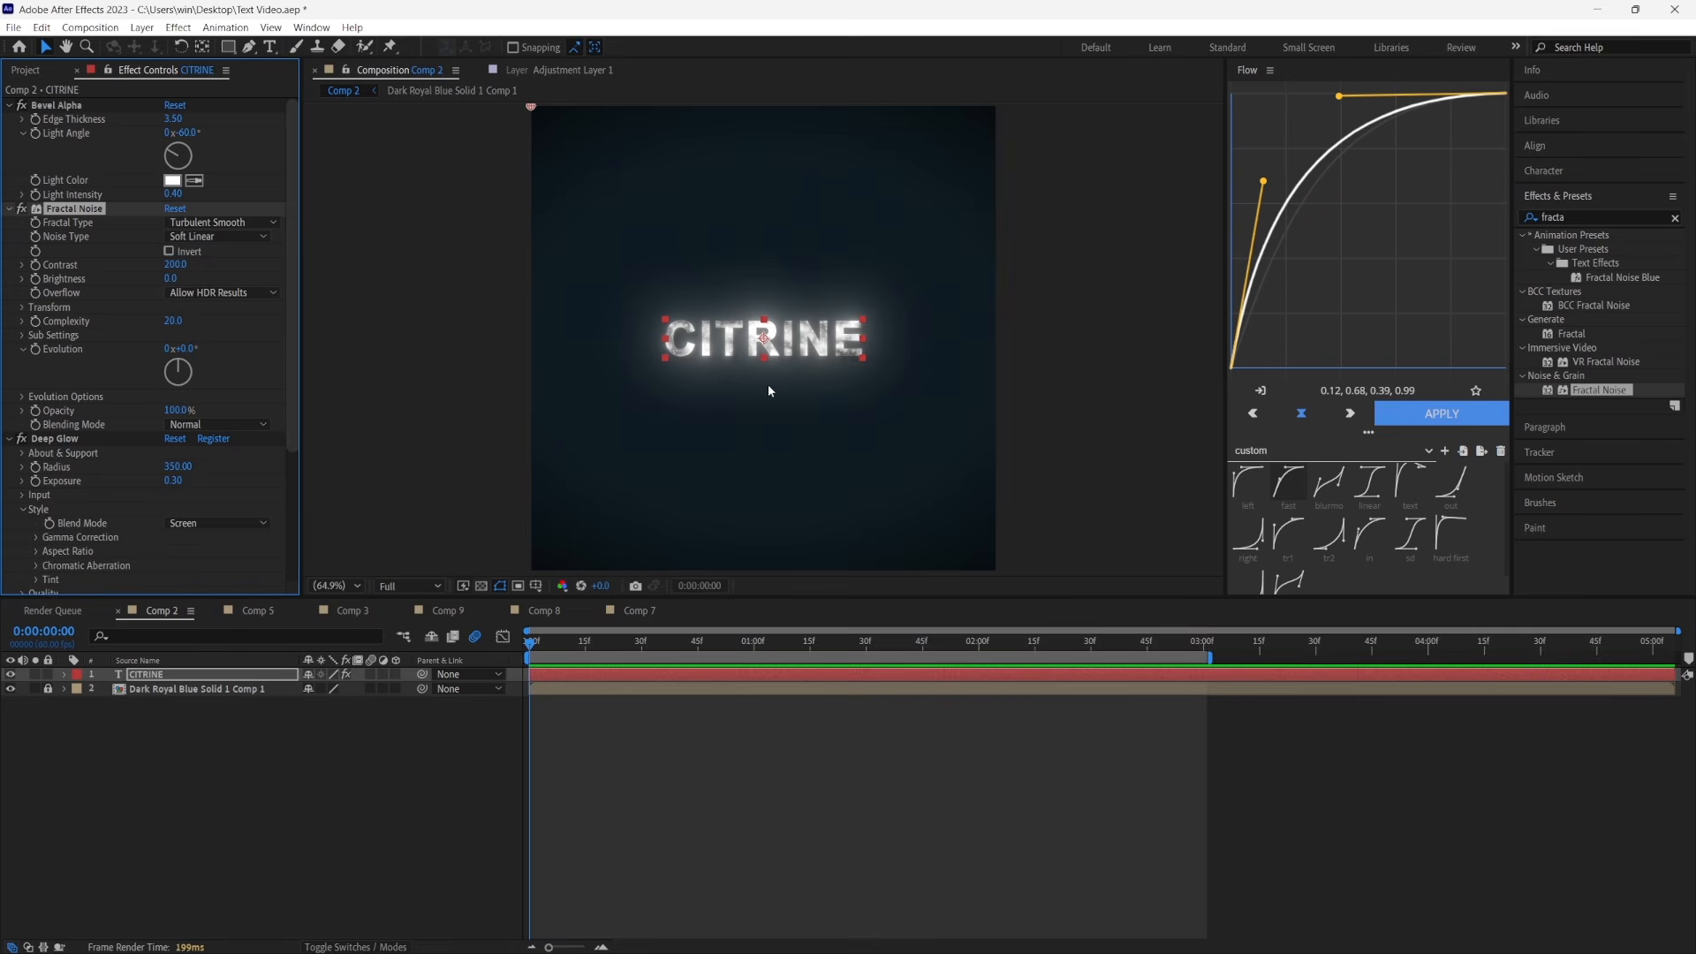
Add S_Tint between Fractal Noise and Deep Glow and set its Tint Lights colour to light red FF5454
click(1581, 218)
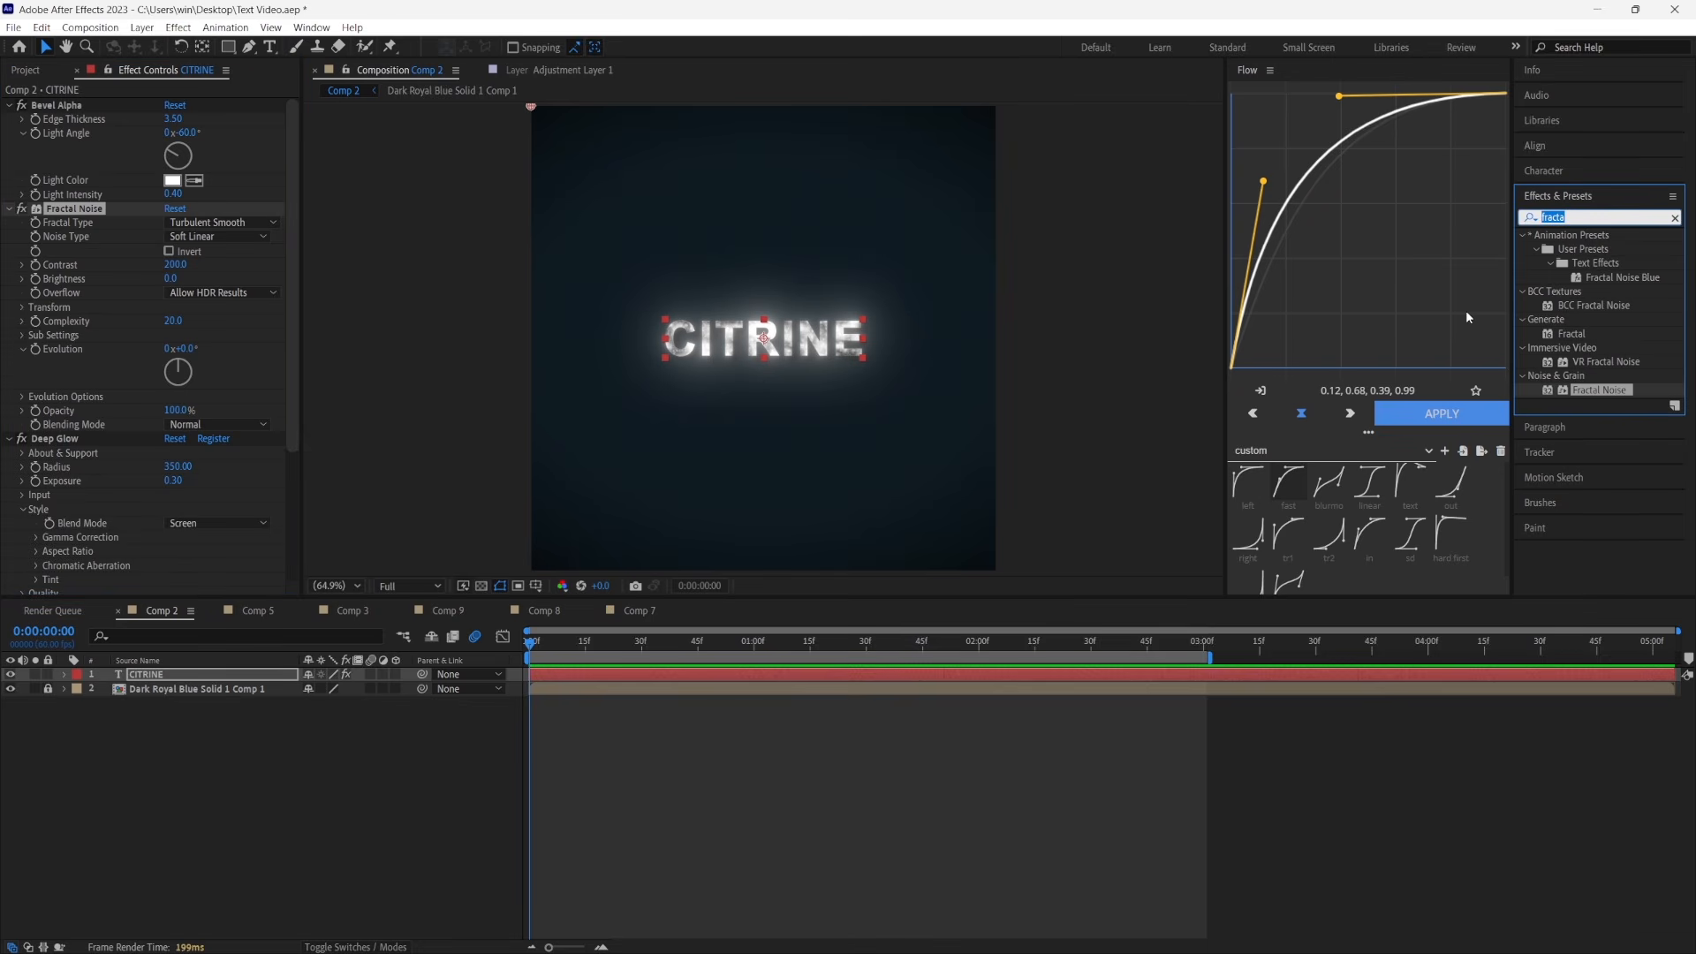
text(s_tint)
drag(1587, 249, 138, 426)
click(173, 389)
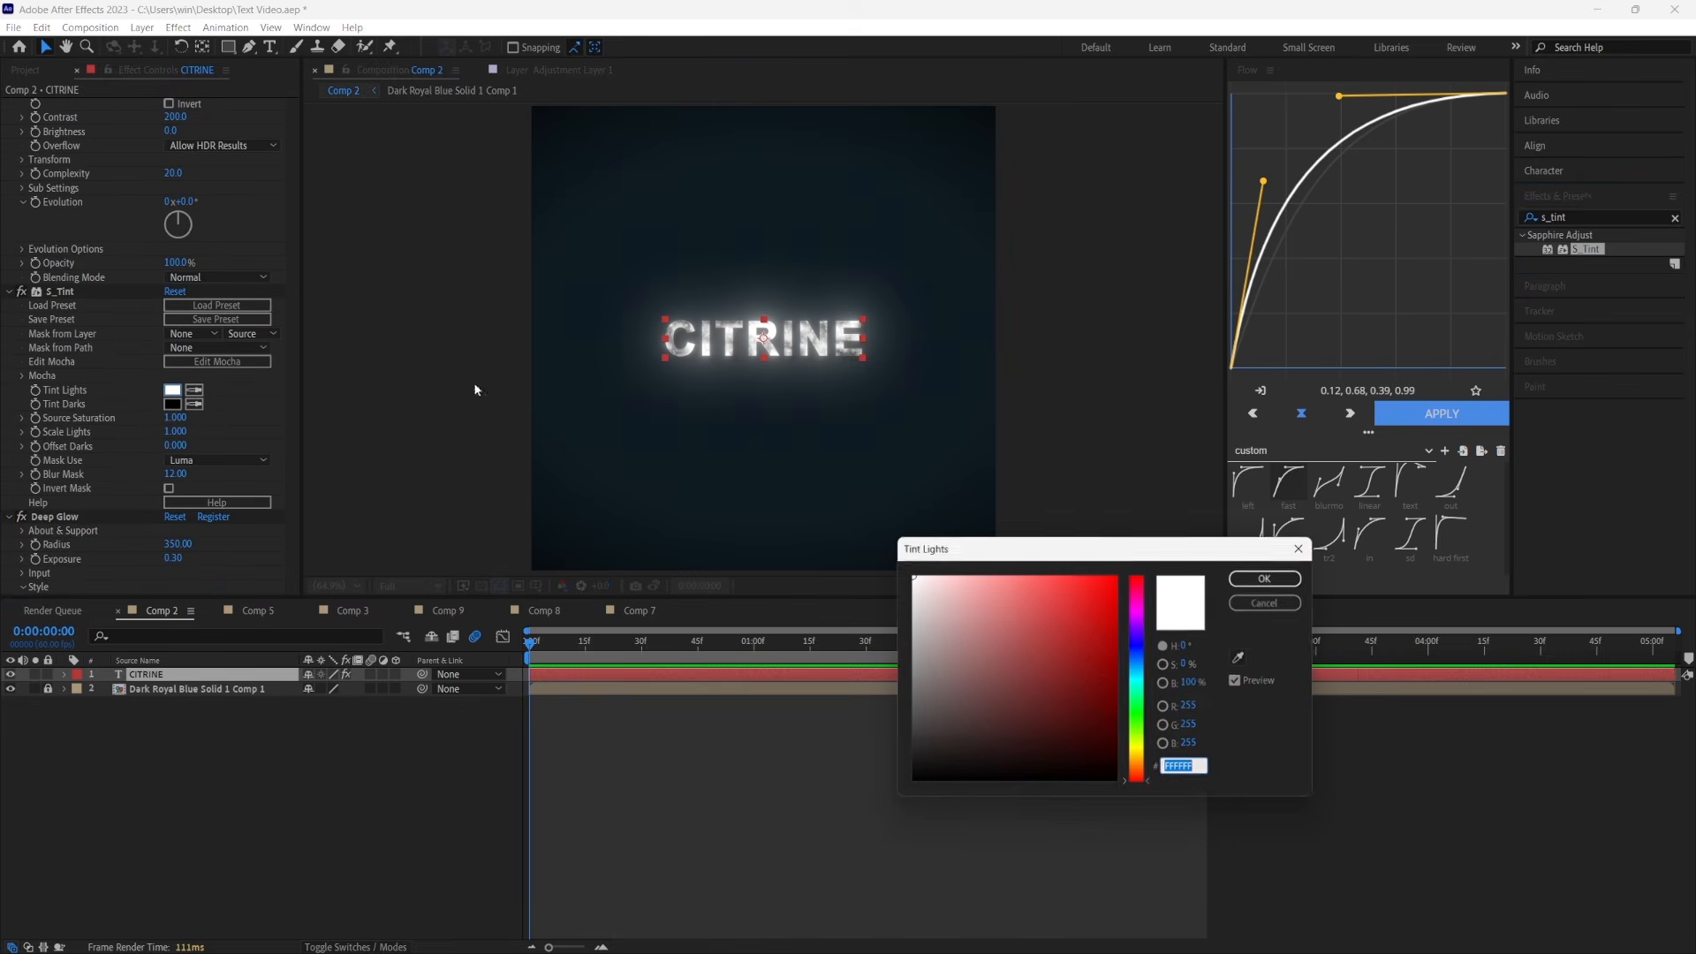
click(1050, 575)
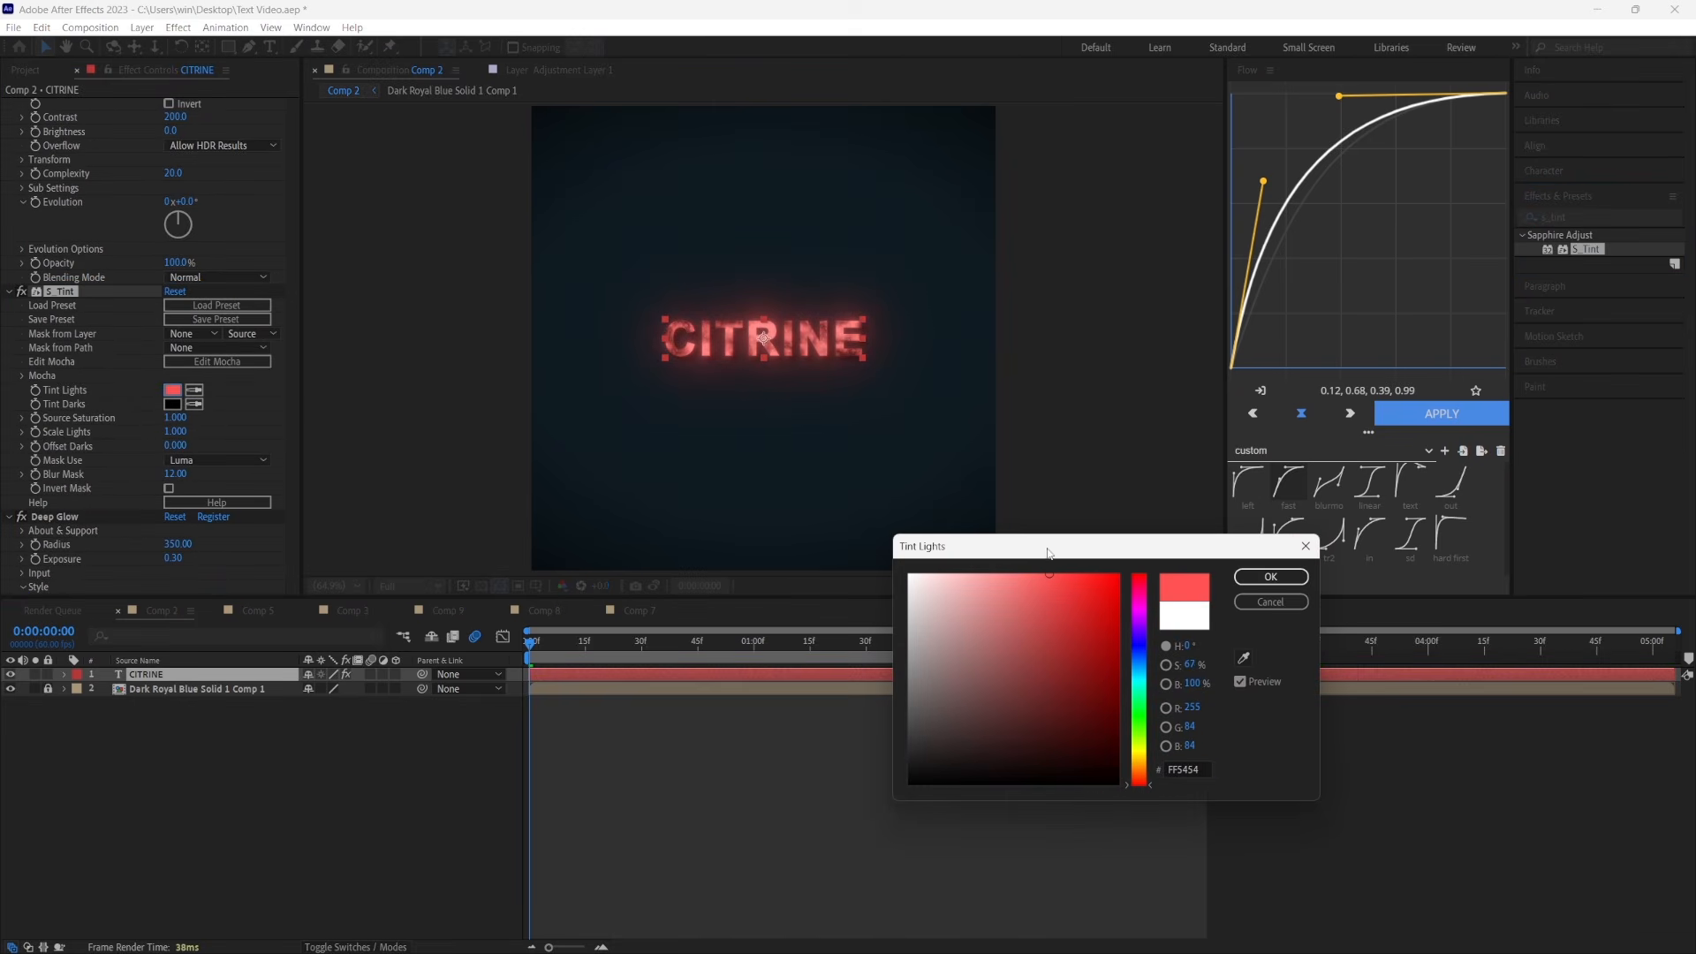
click(1140, 689)
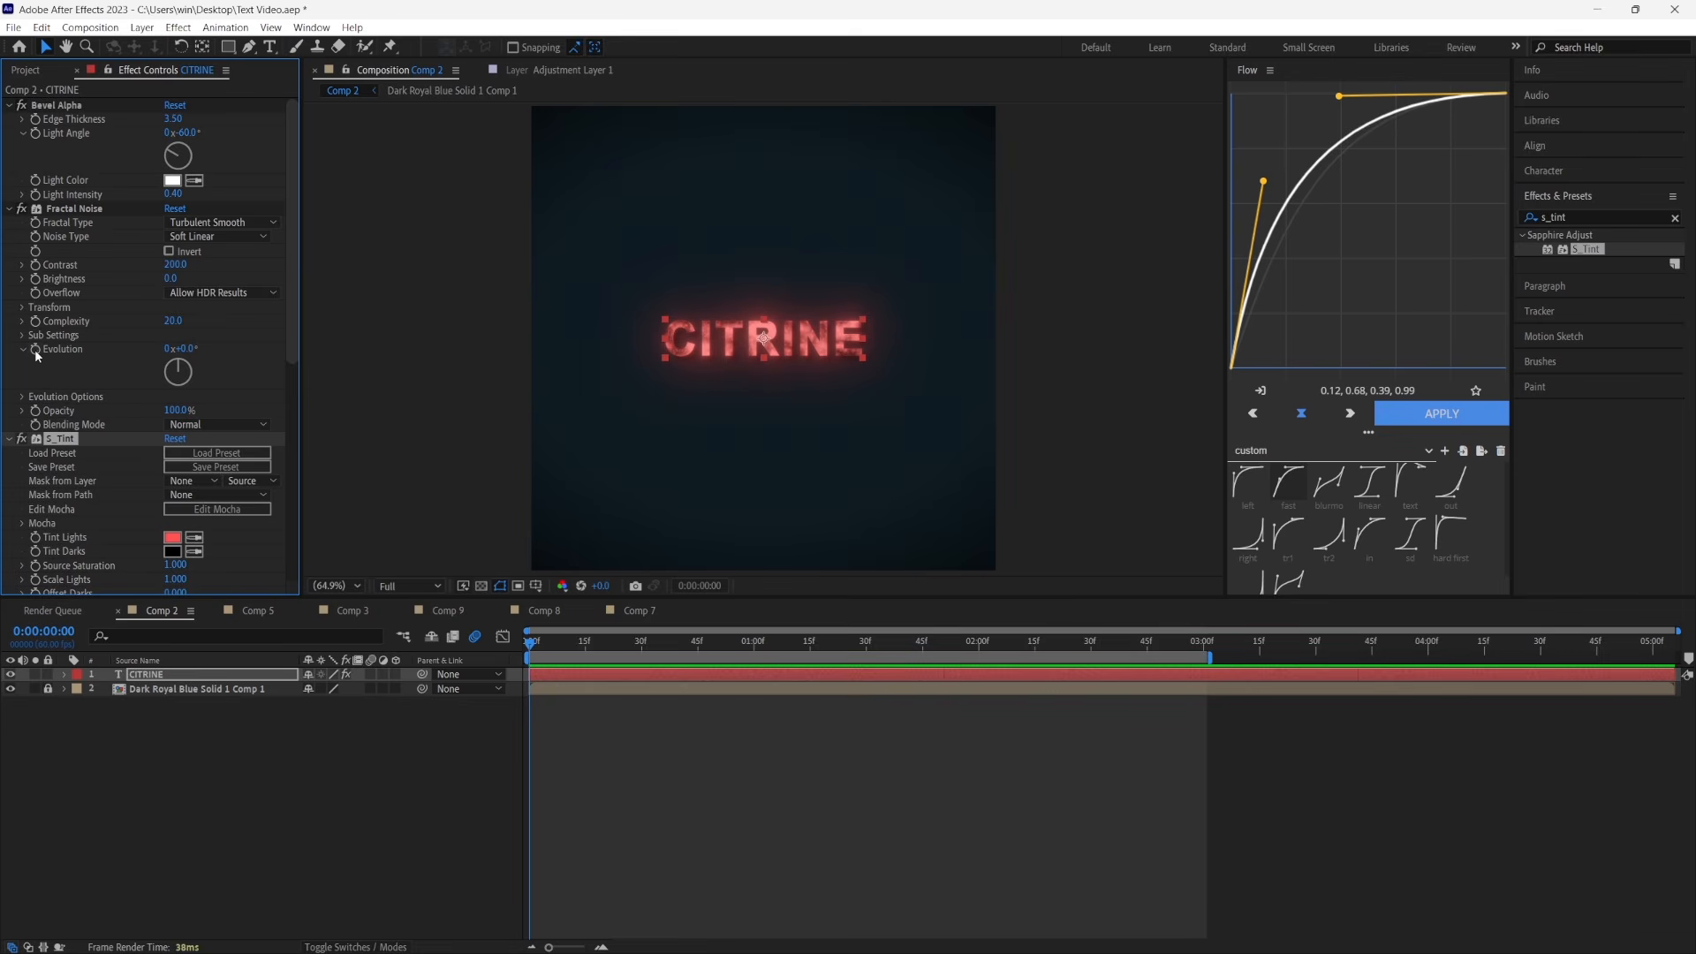
Add an expression to Fractal Noise's Evolution and paste the copied expression code into it
alt+click(34, 350)
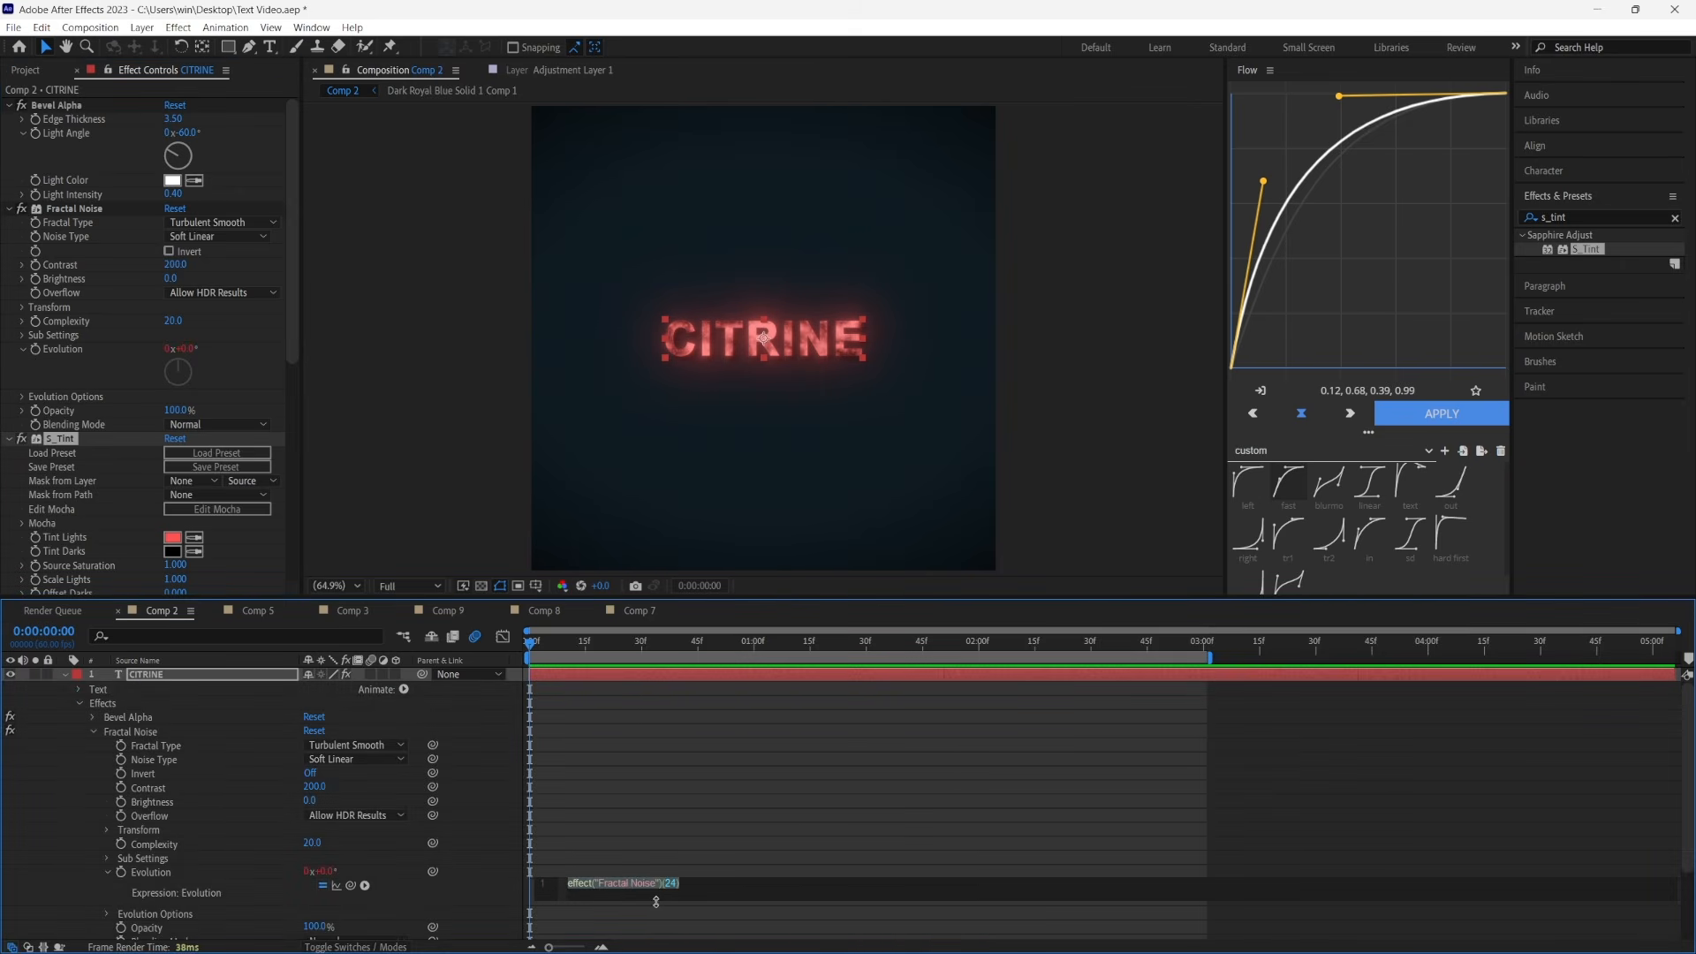
text(time*250)
click(678, 769)
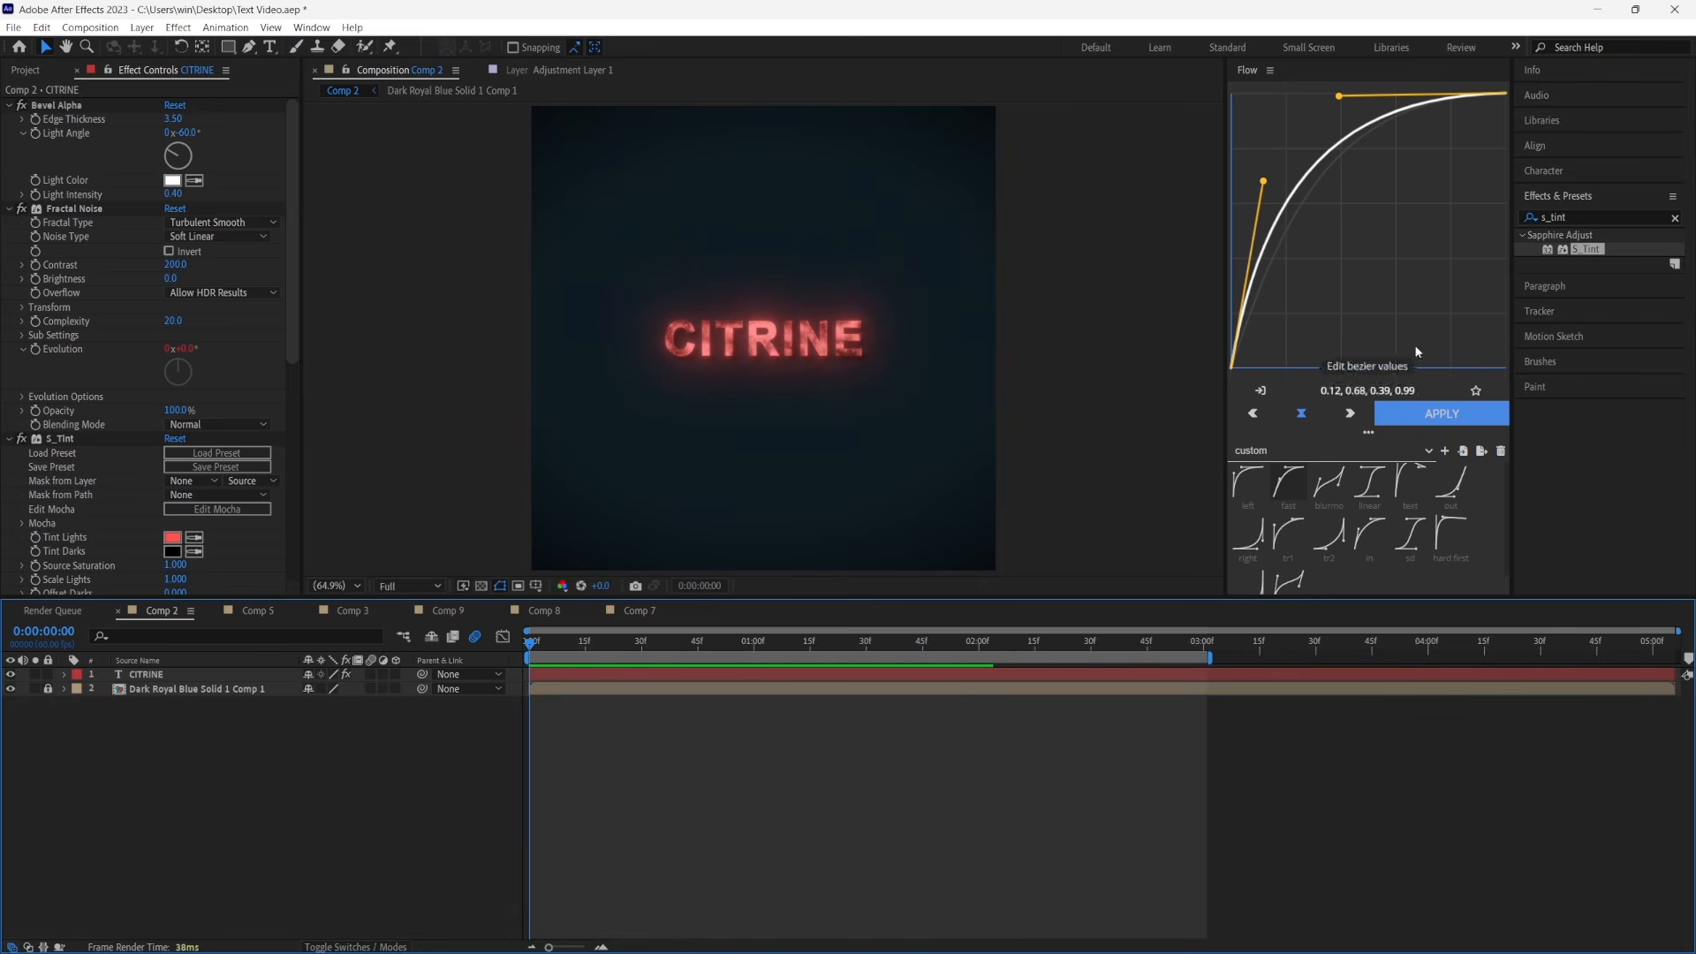
Find the Turbulent Displace effect and place it above Bevel Alpha on the CITRINE layer
click(1606, 218)
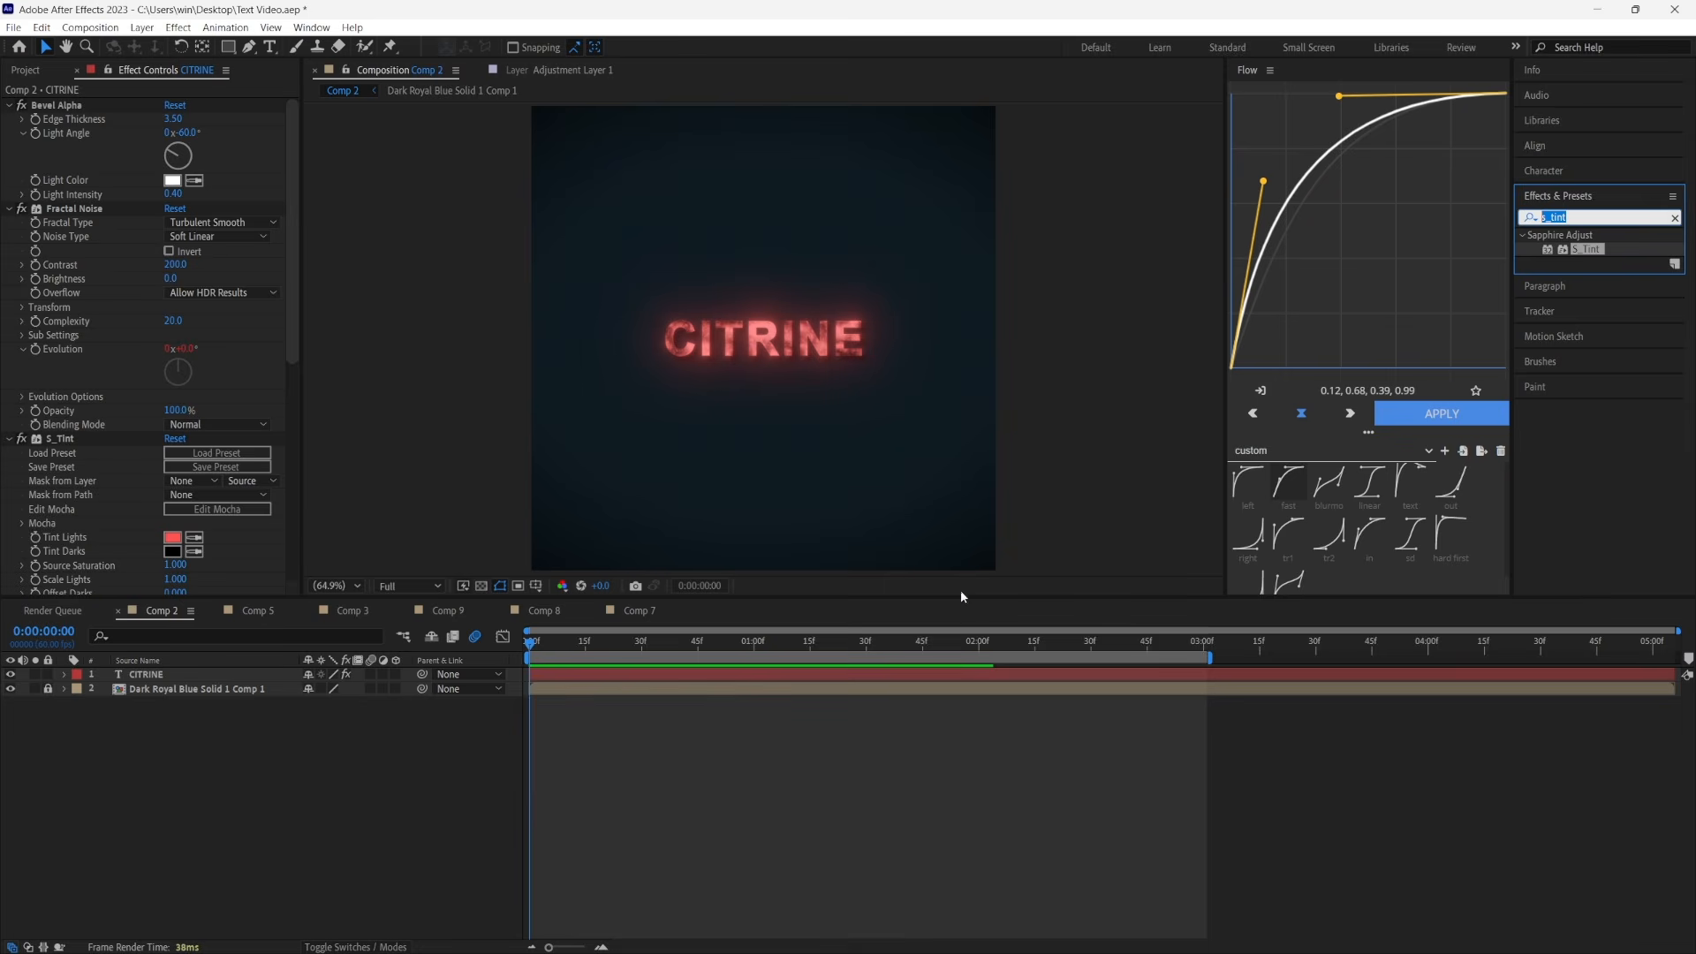
text(turbu)
drag(1595, 278, 141, 111)
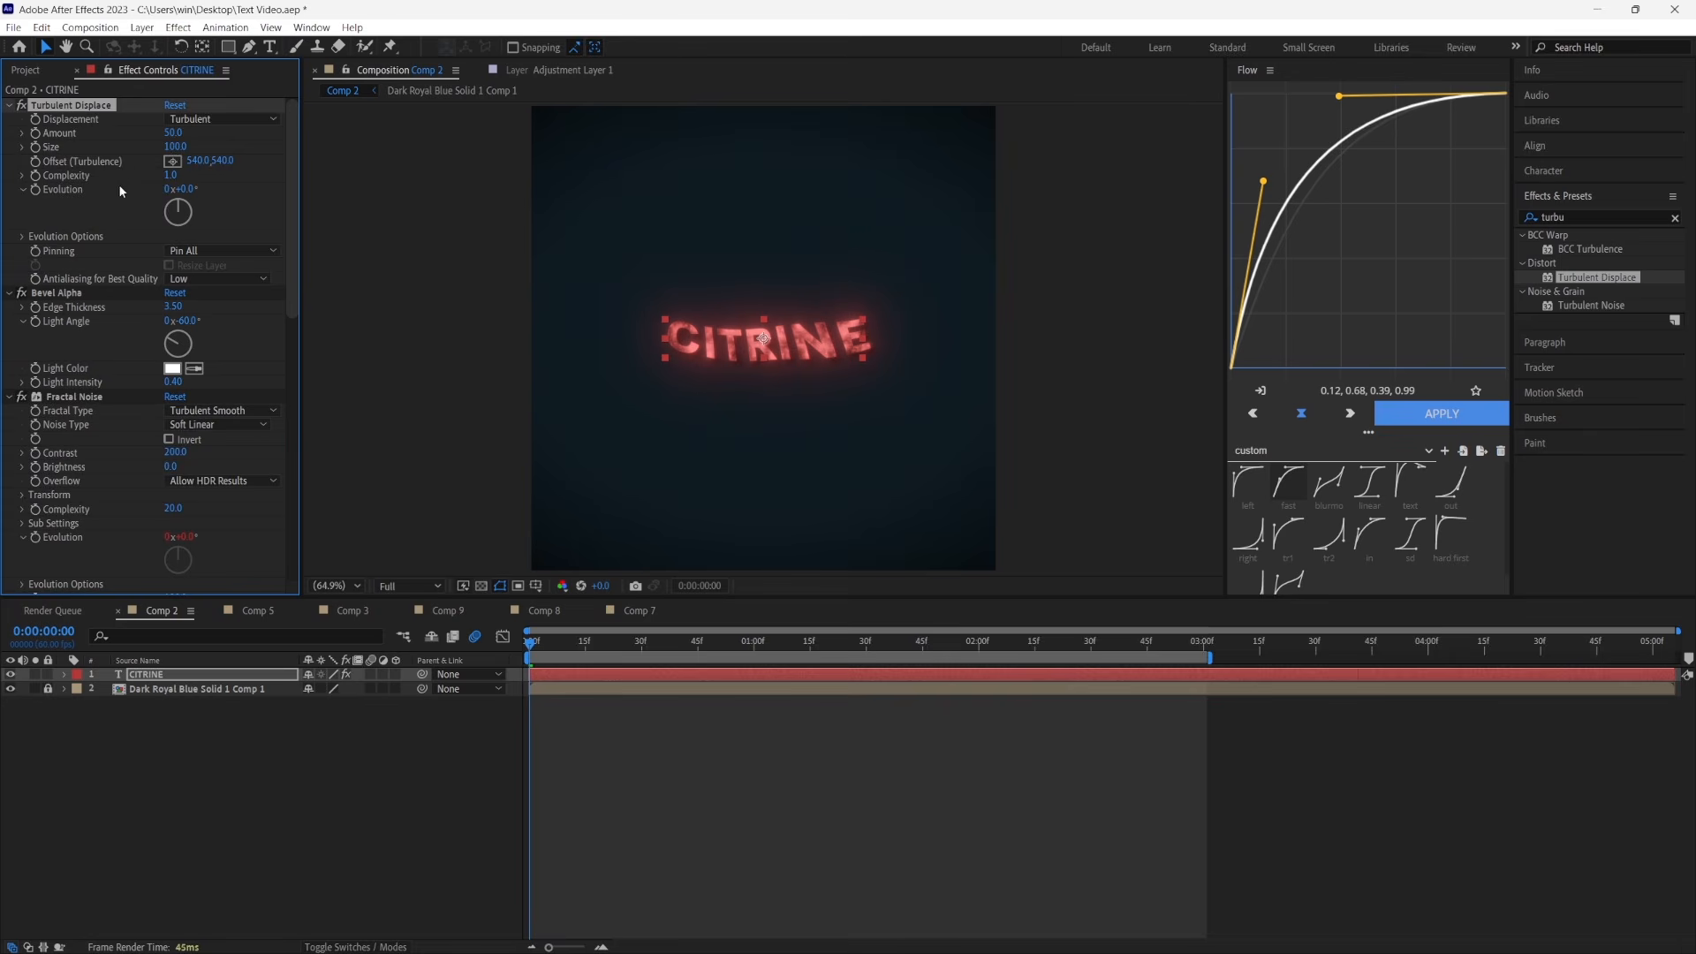
Set Turbulent Displace to amount 7, size 20 and complexity 3
click(173, 133)
text(7)
click(177, 147)
text(20)
key(Return)
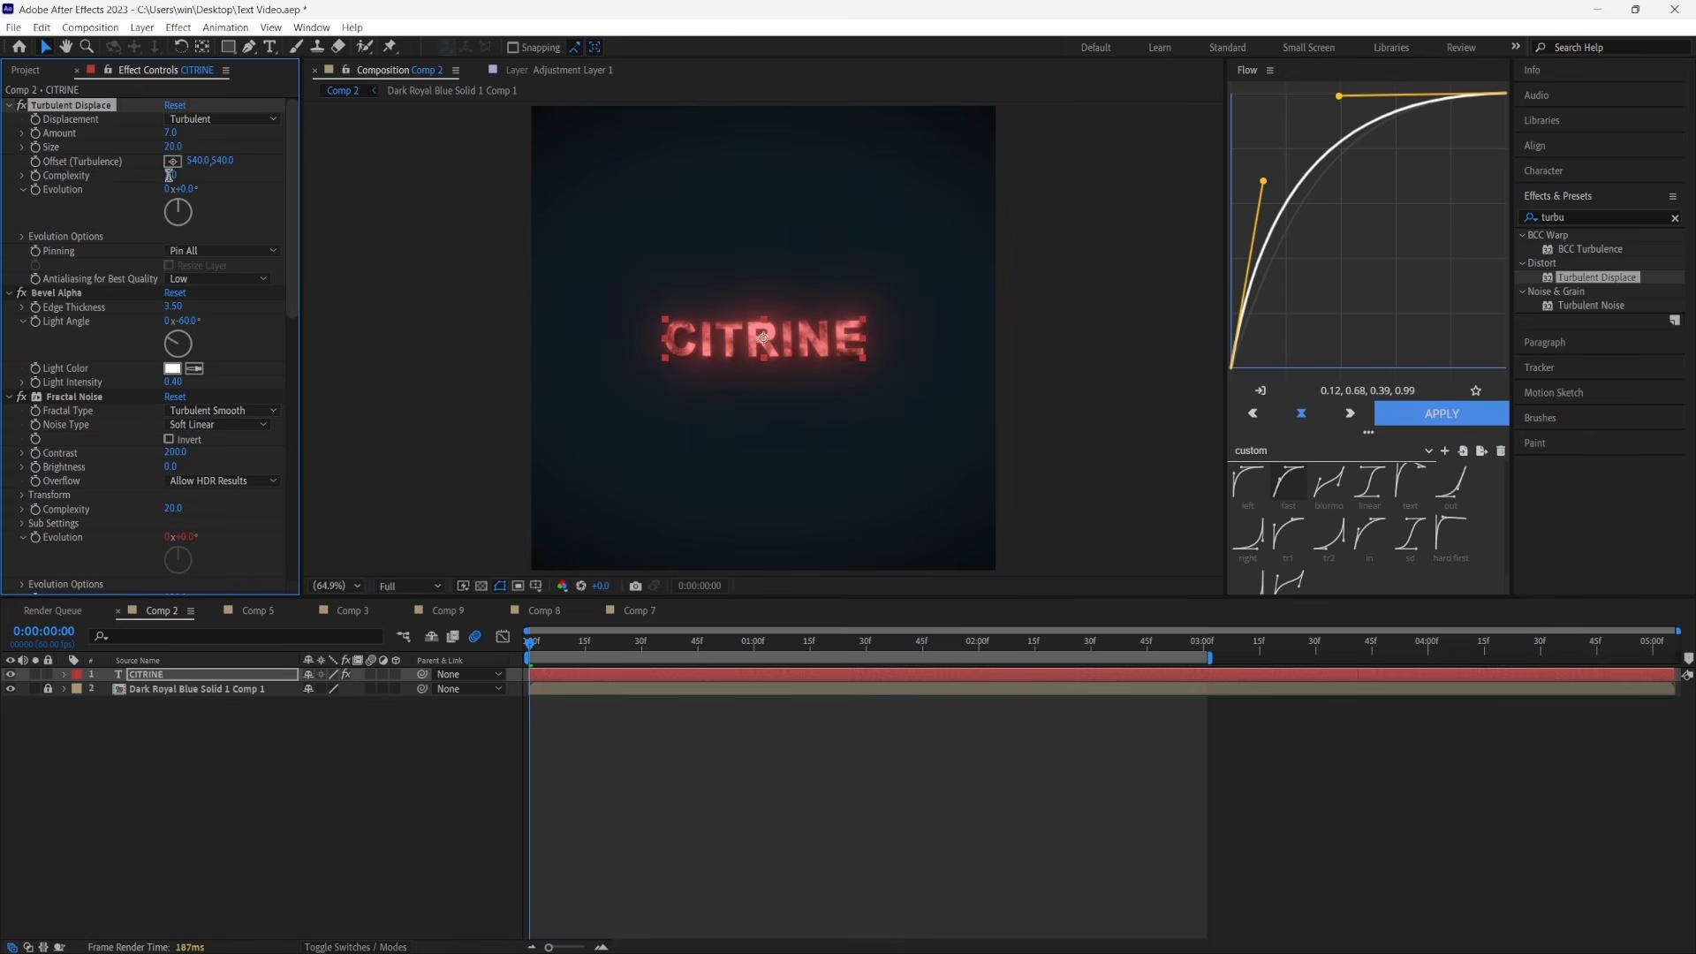
text(3)
key(Return)
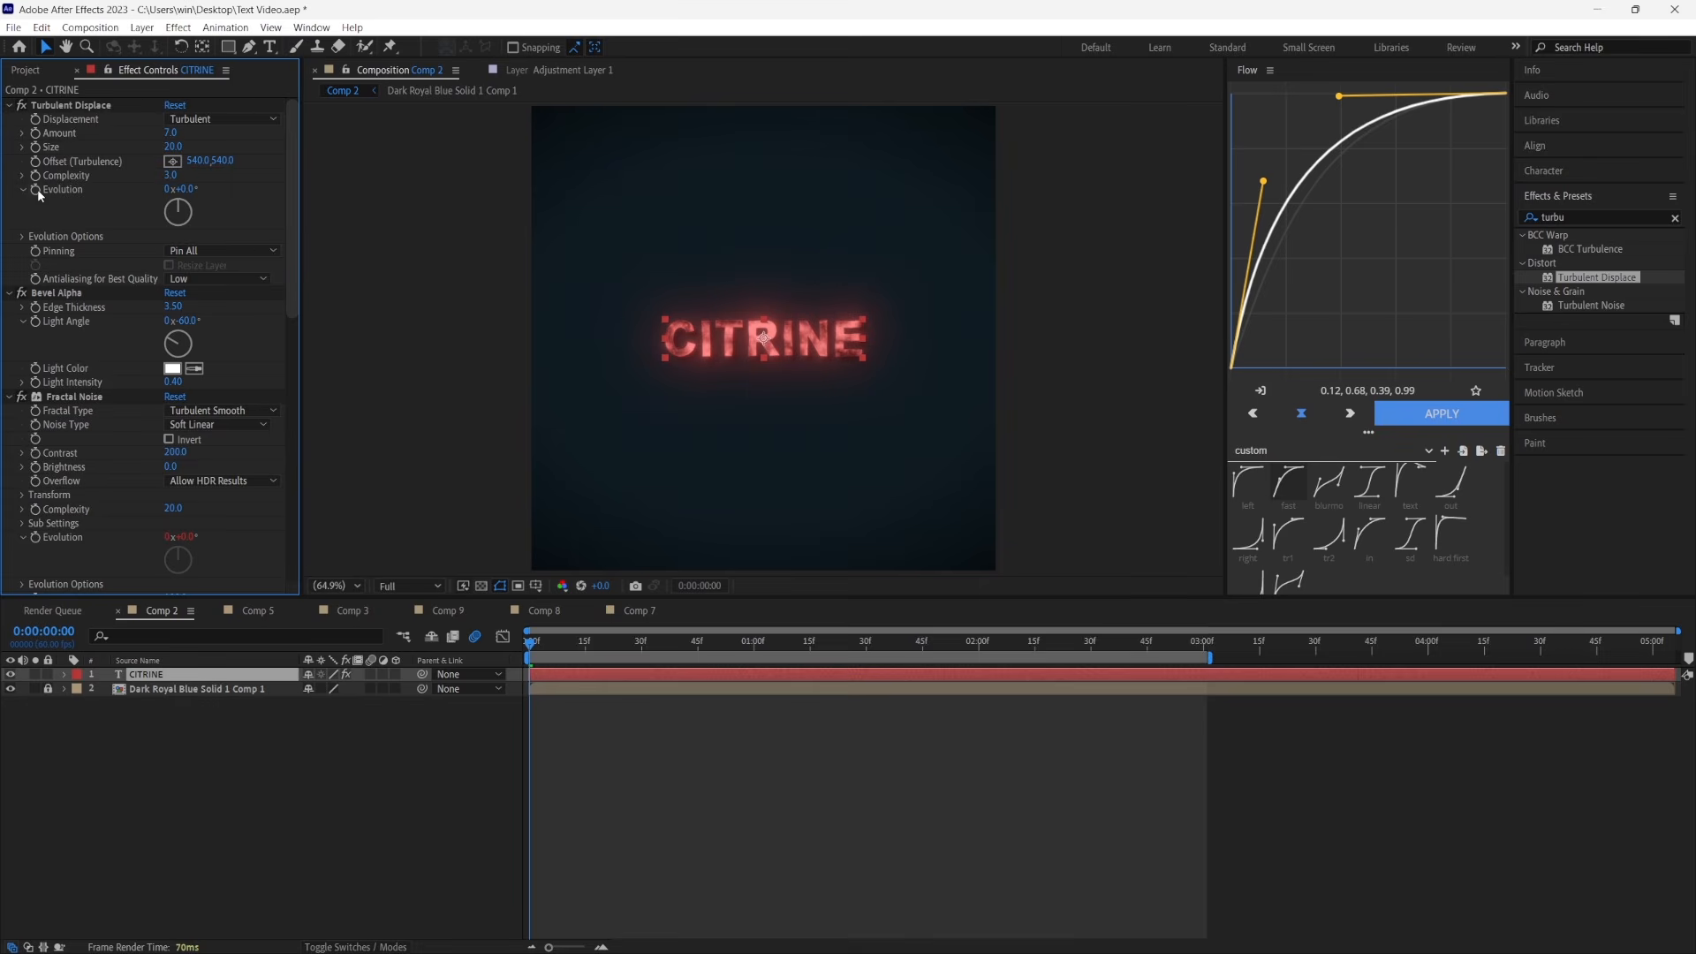
Add an expression to Turbulent Displace's Evolution and preview the CITRINE layer with motion blur enabled
alt+click(36, 190)
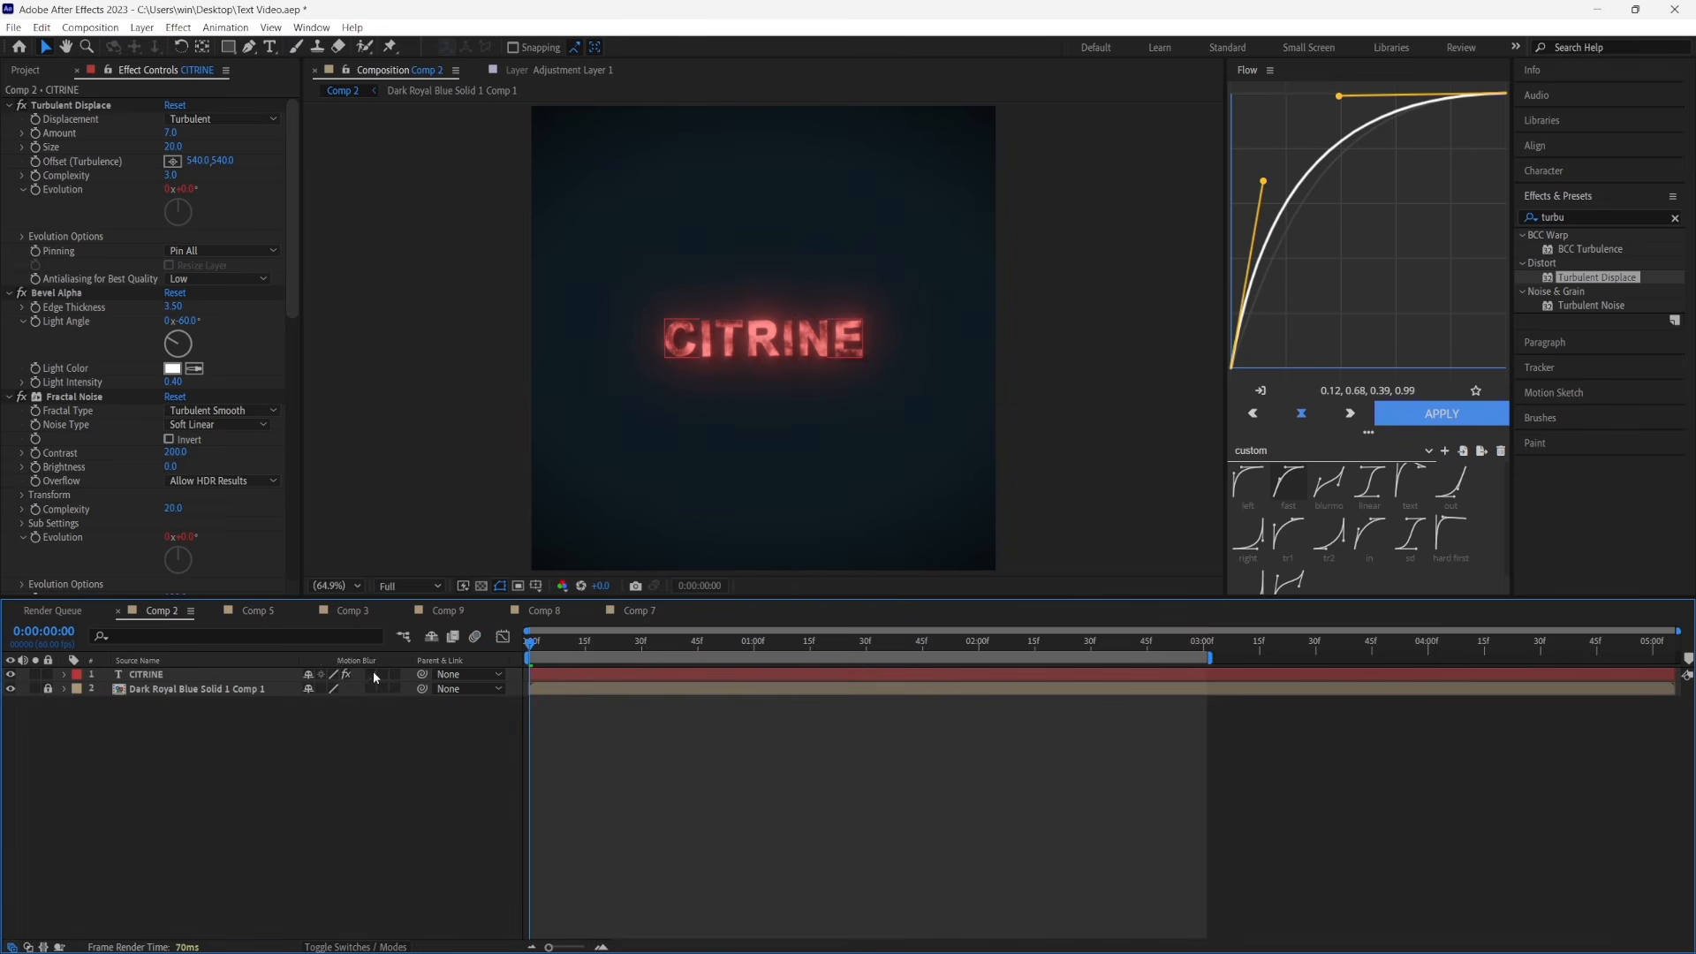
click(371, 674)
key(space)
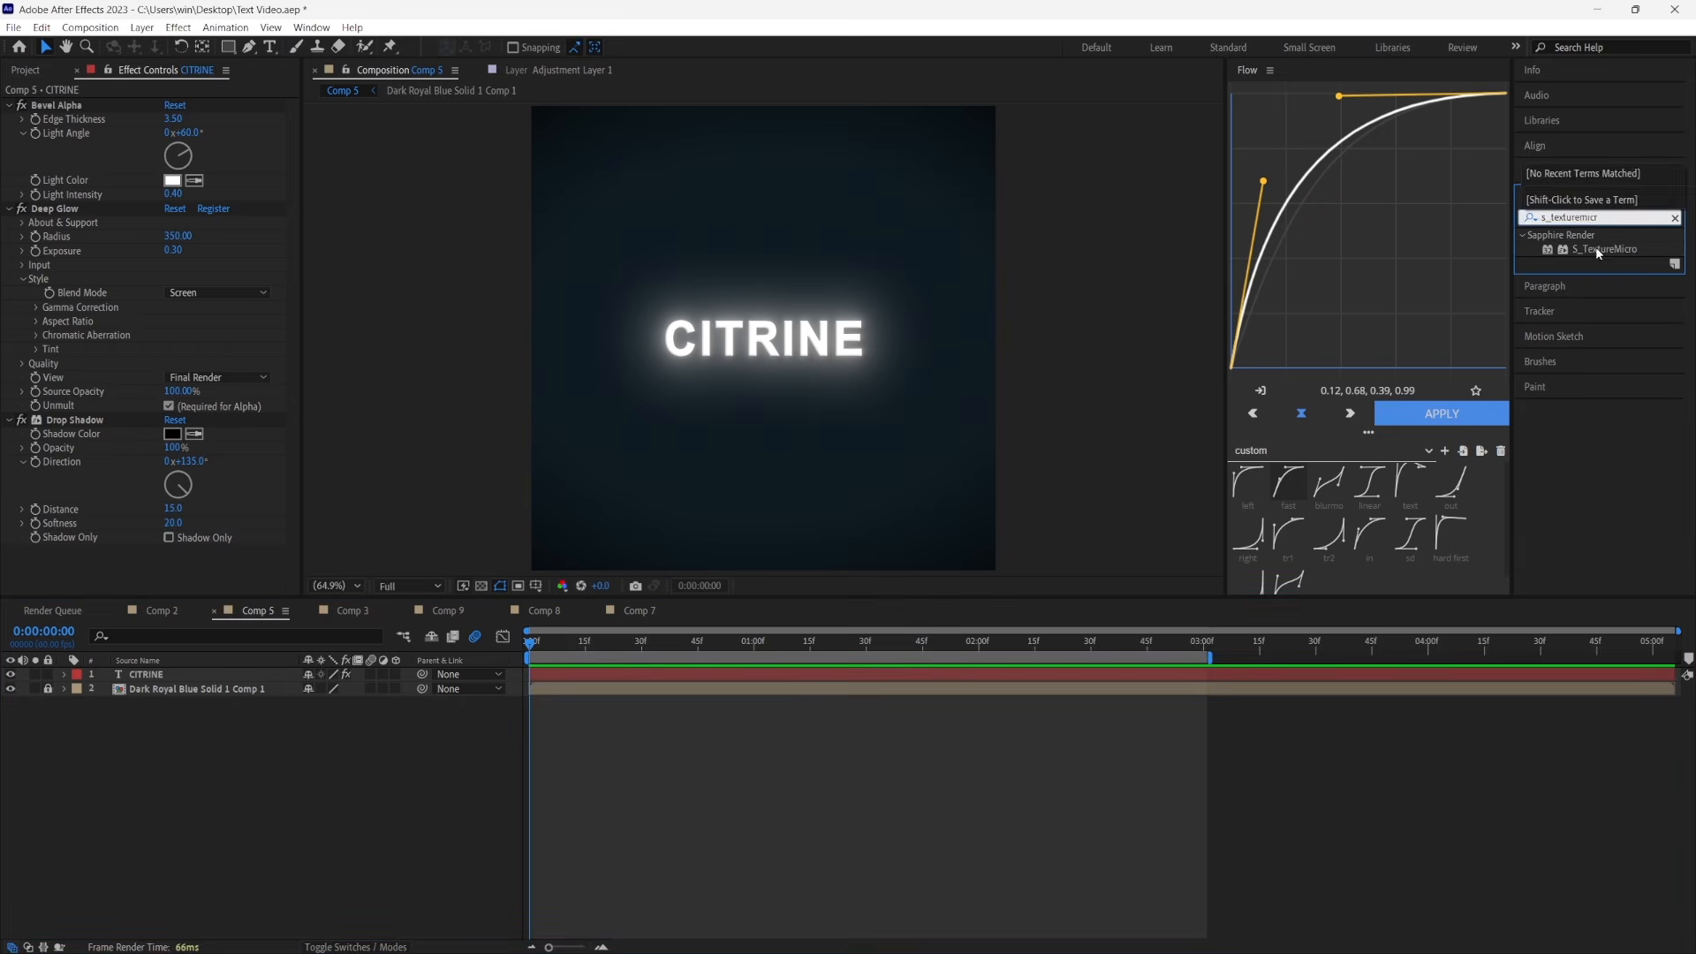
Add S_TextureMicro above Deep Glow on Comp 5's CITRINE text, with frequency 3 and boil speed 1.2
drag(1596, 249, 135, 209)
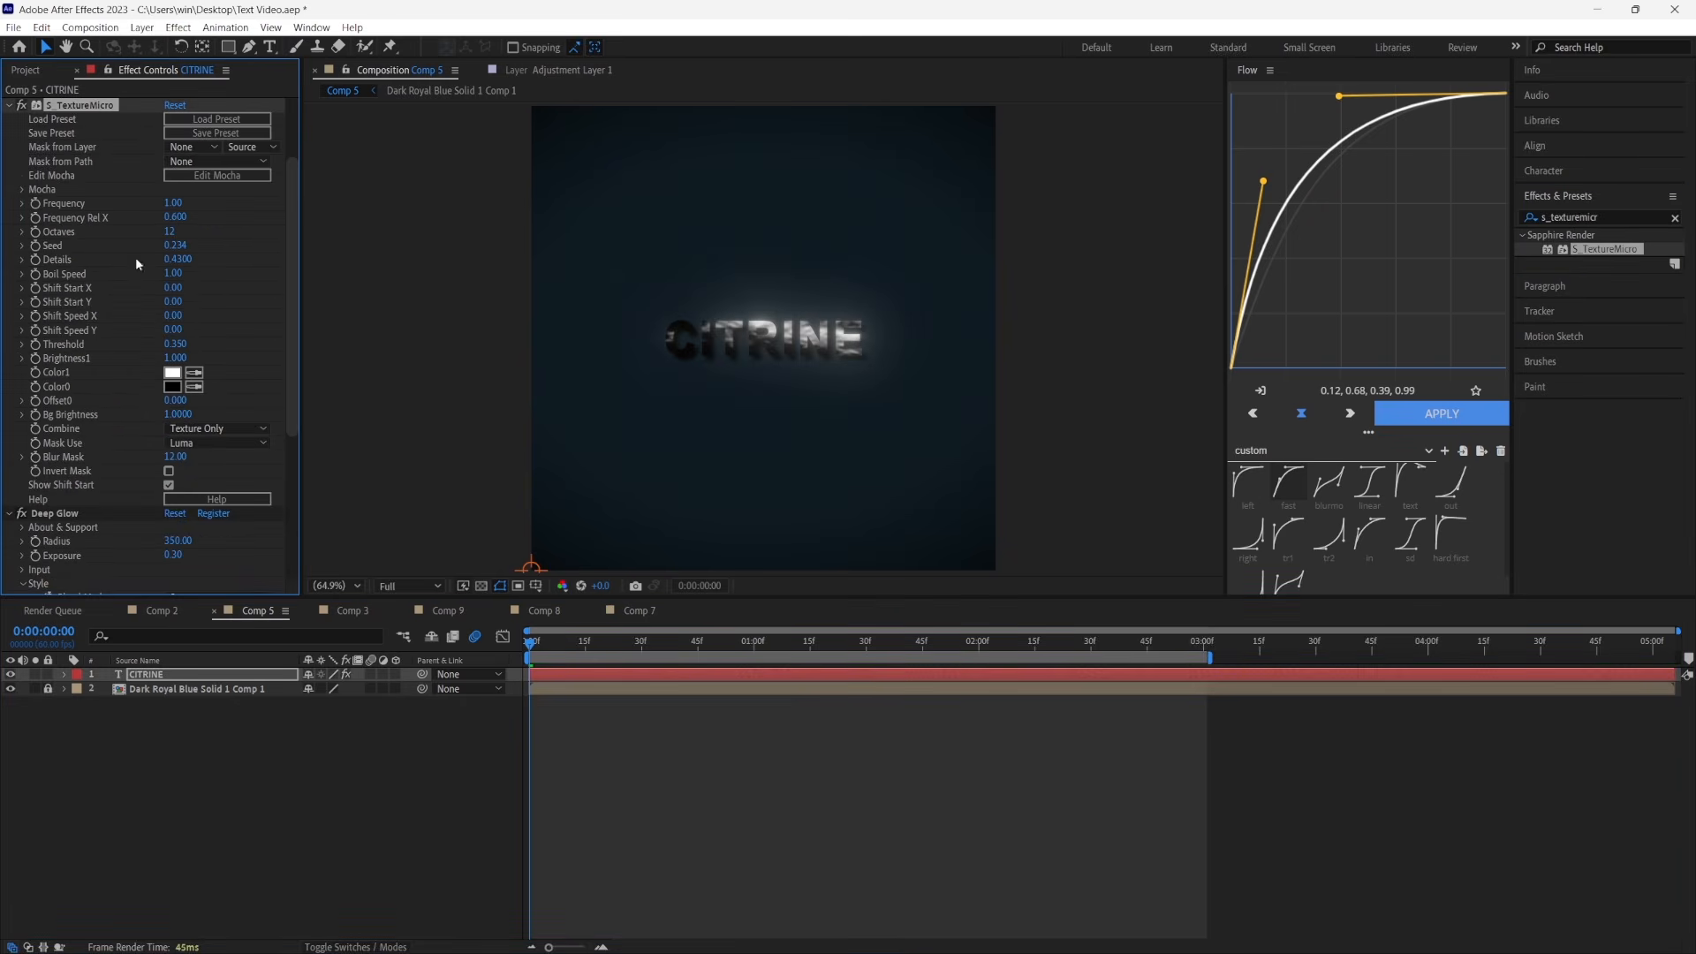
click(173, 204)
text(3)
key(Return)
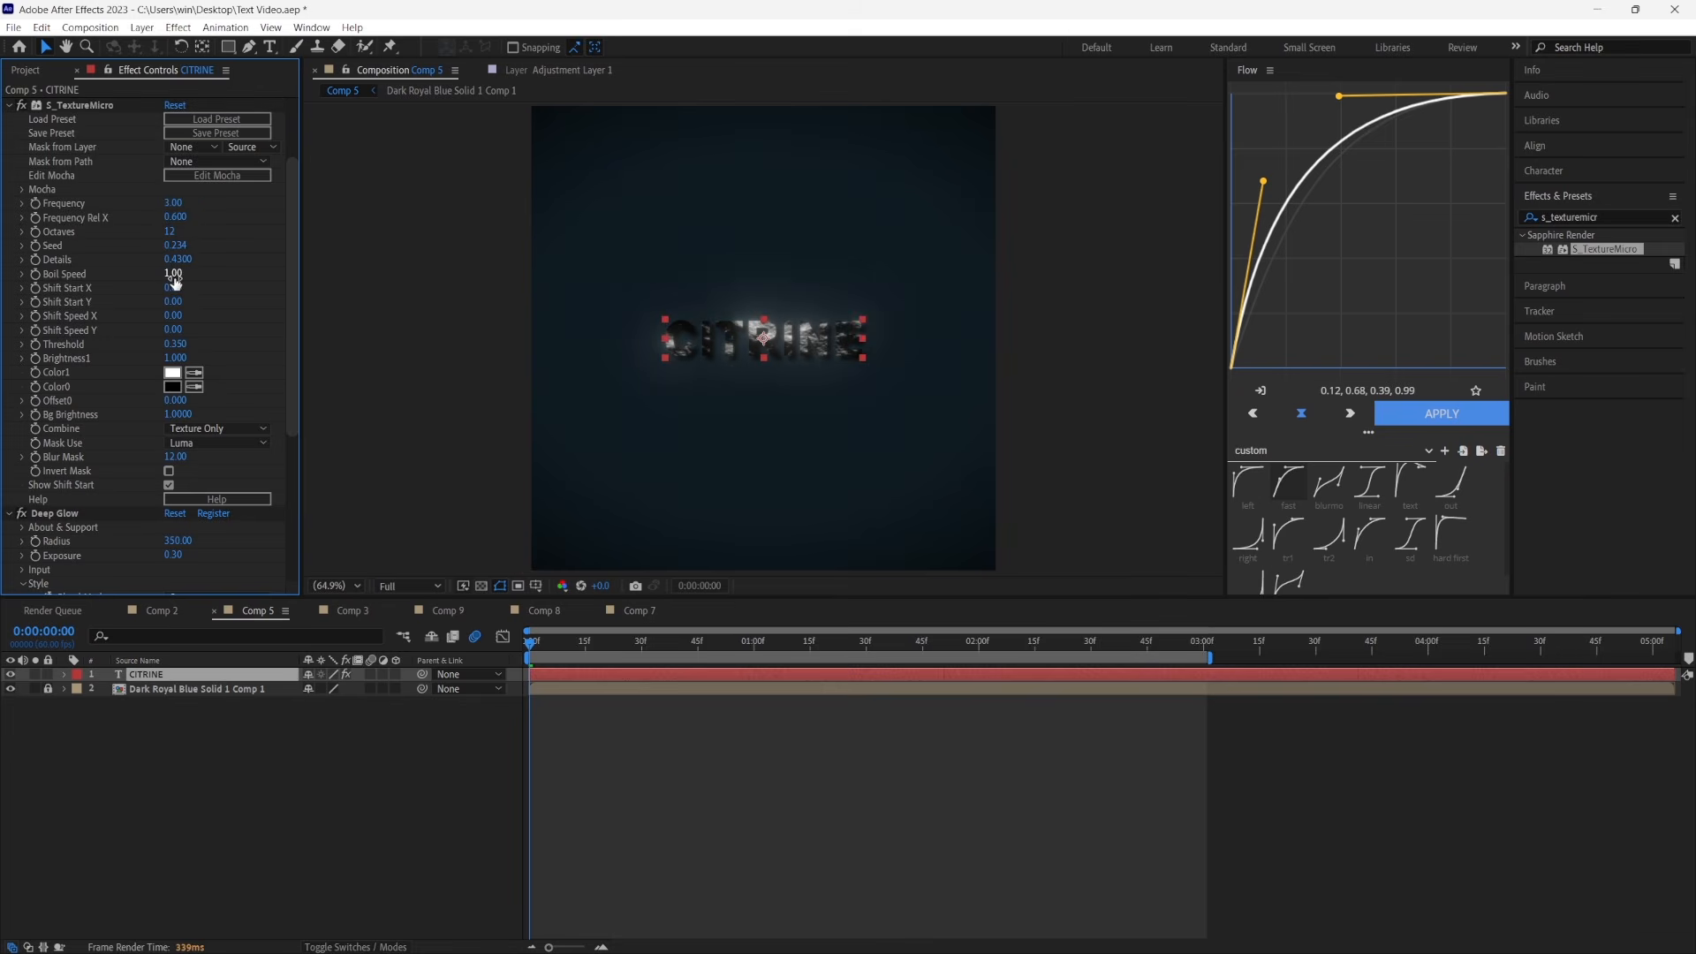
click(174, 274)
text(1.2)
key(Return)
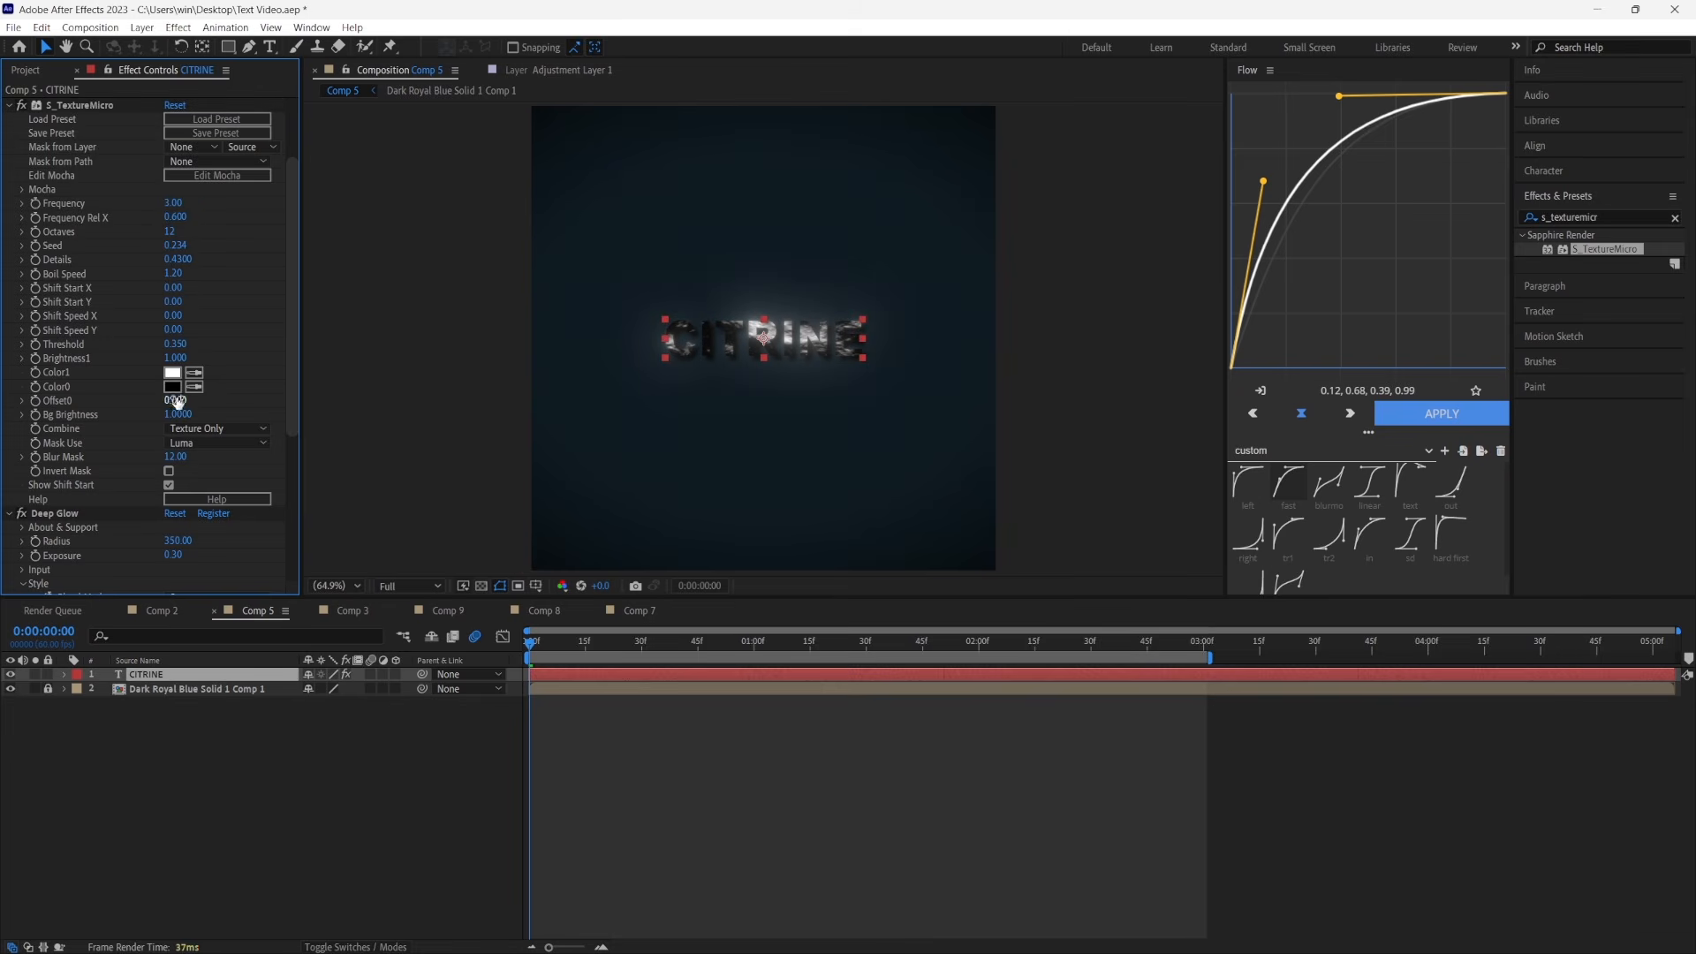
Set S_TextureMicro's Color0 to a dark orange-brown and its Color1 to a lighter orange tone
click(172, 386)
click(1146, 775)
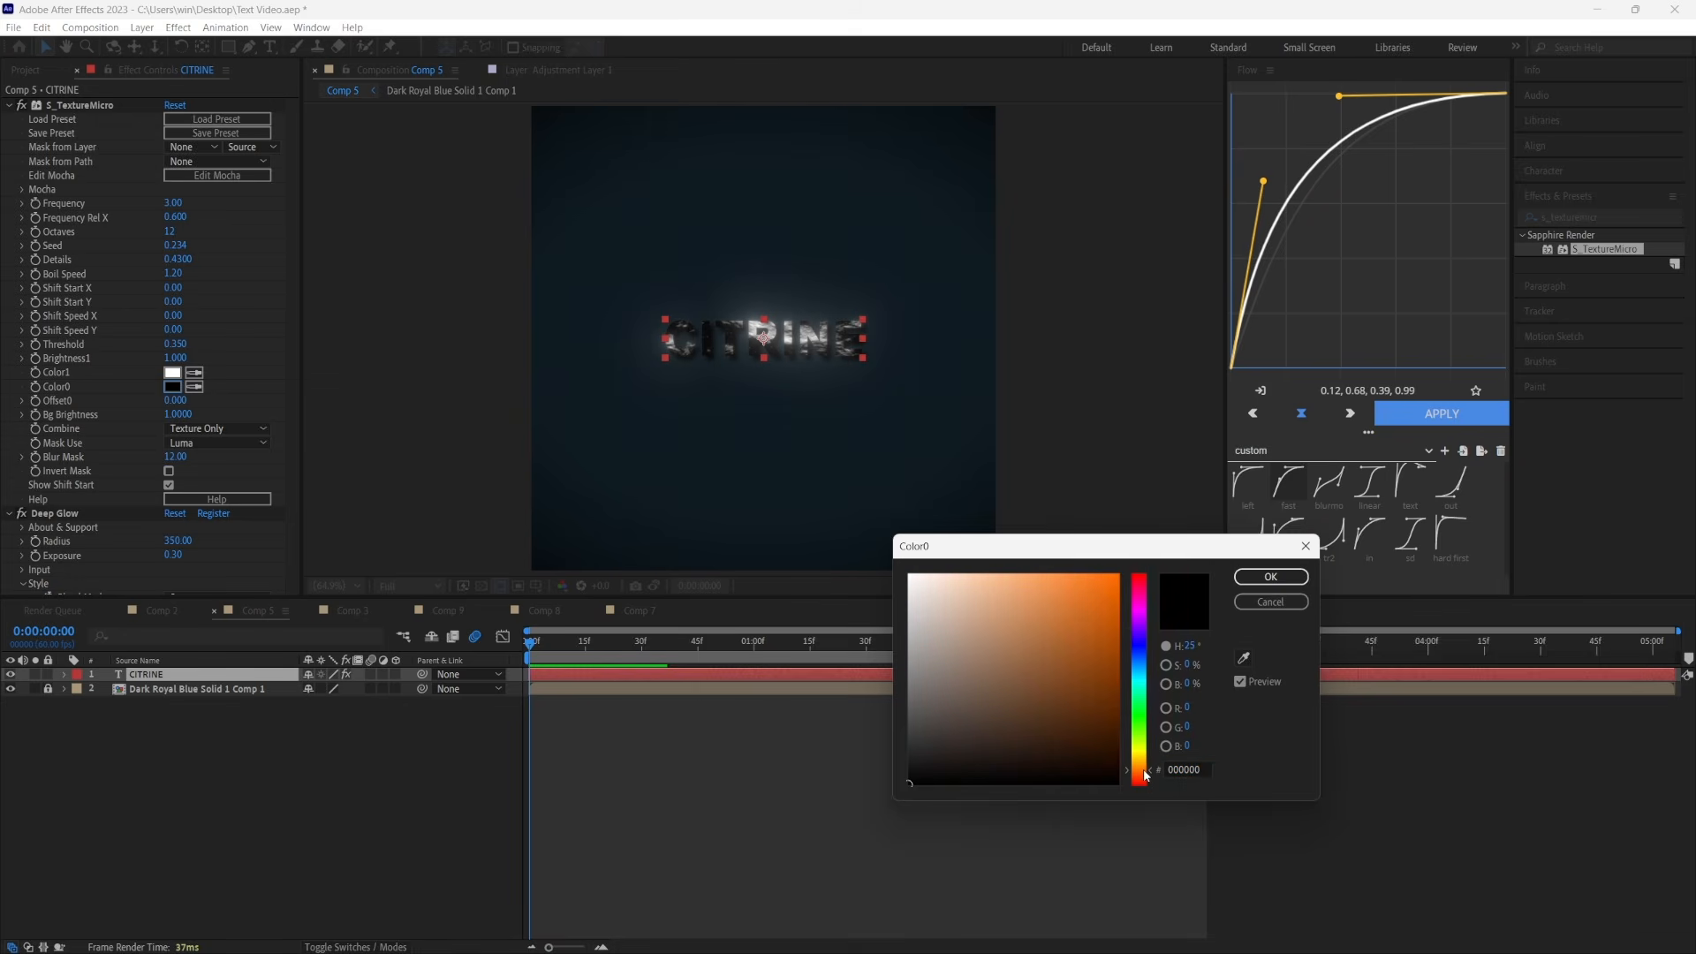
click(1097, 745)
click(1270, 576)
click(172, 372)
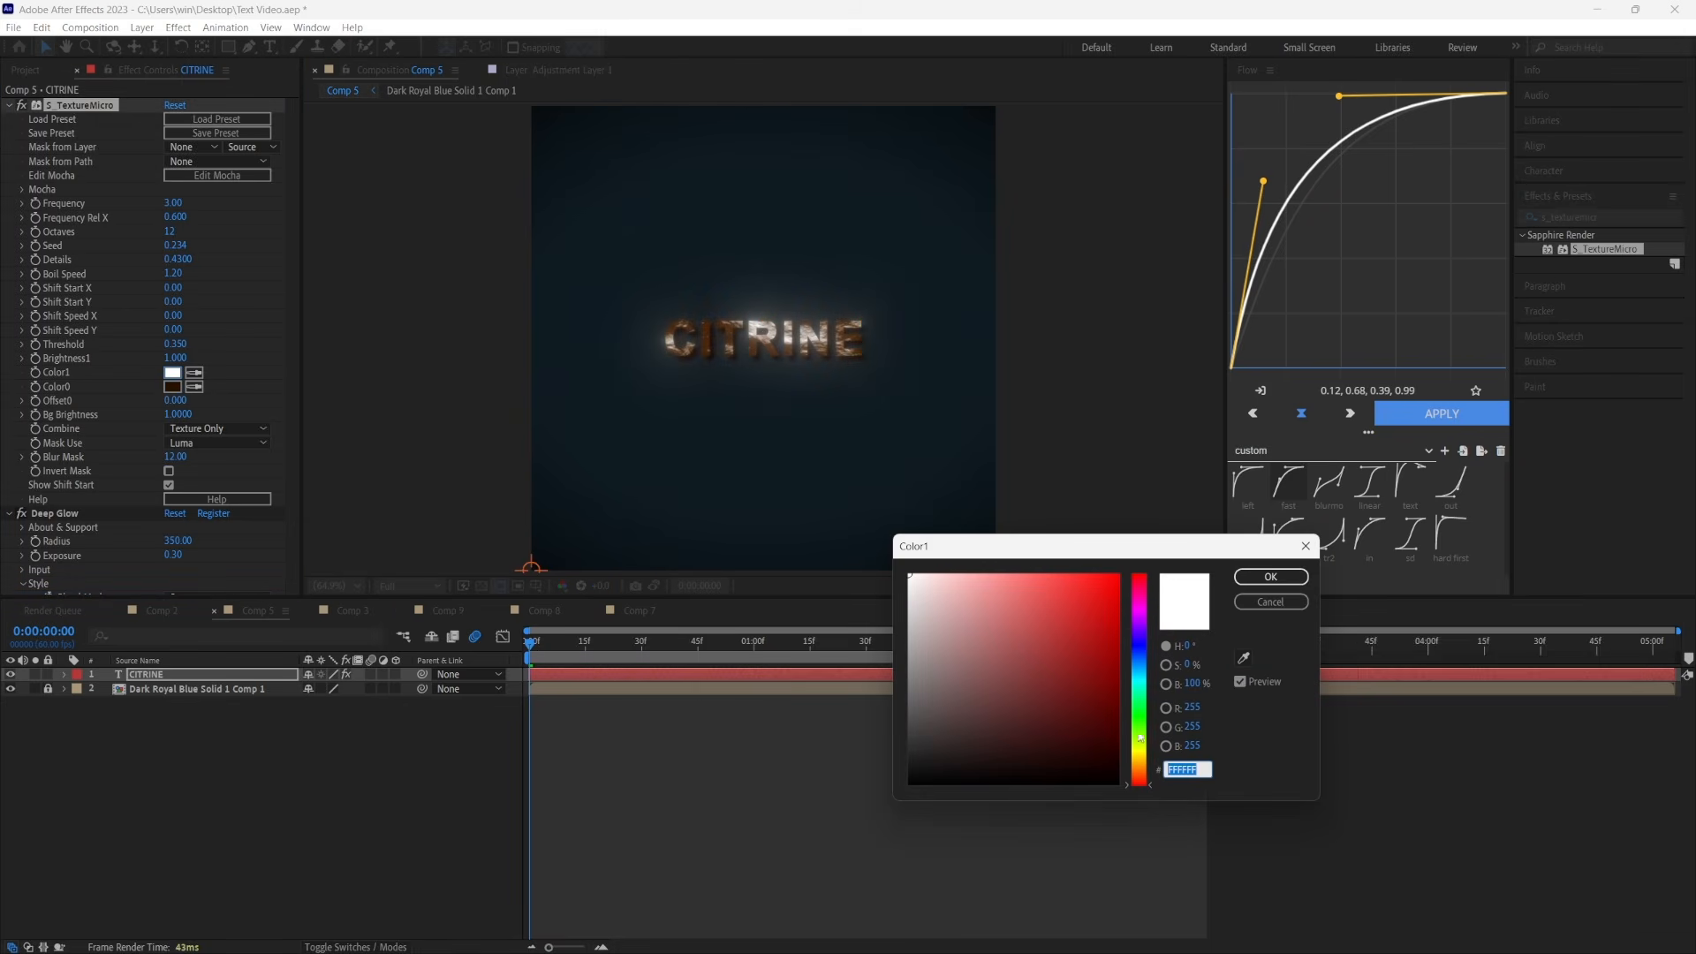
click(1140, 763)
click(1048, 652)
key(Return)
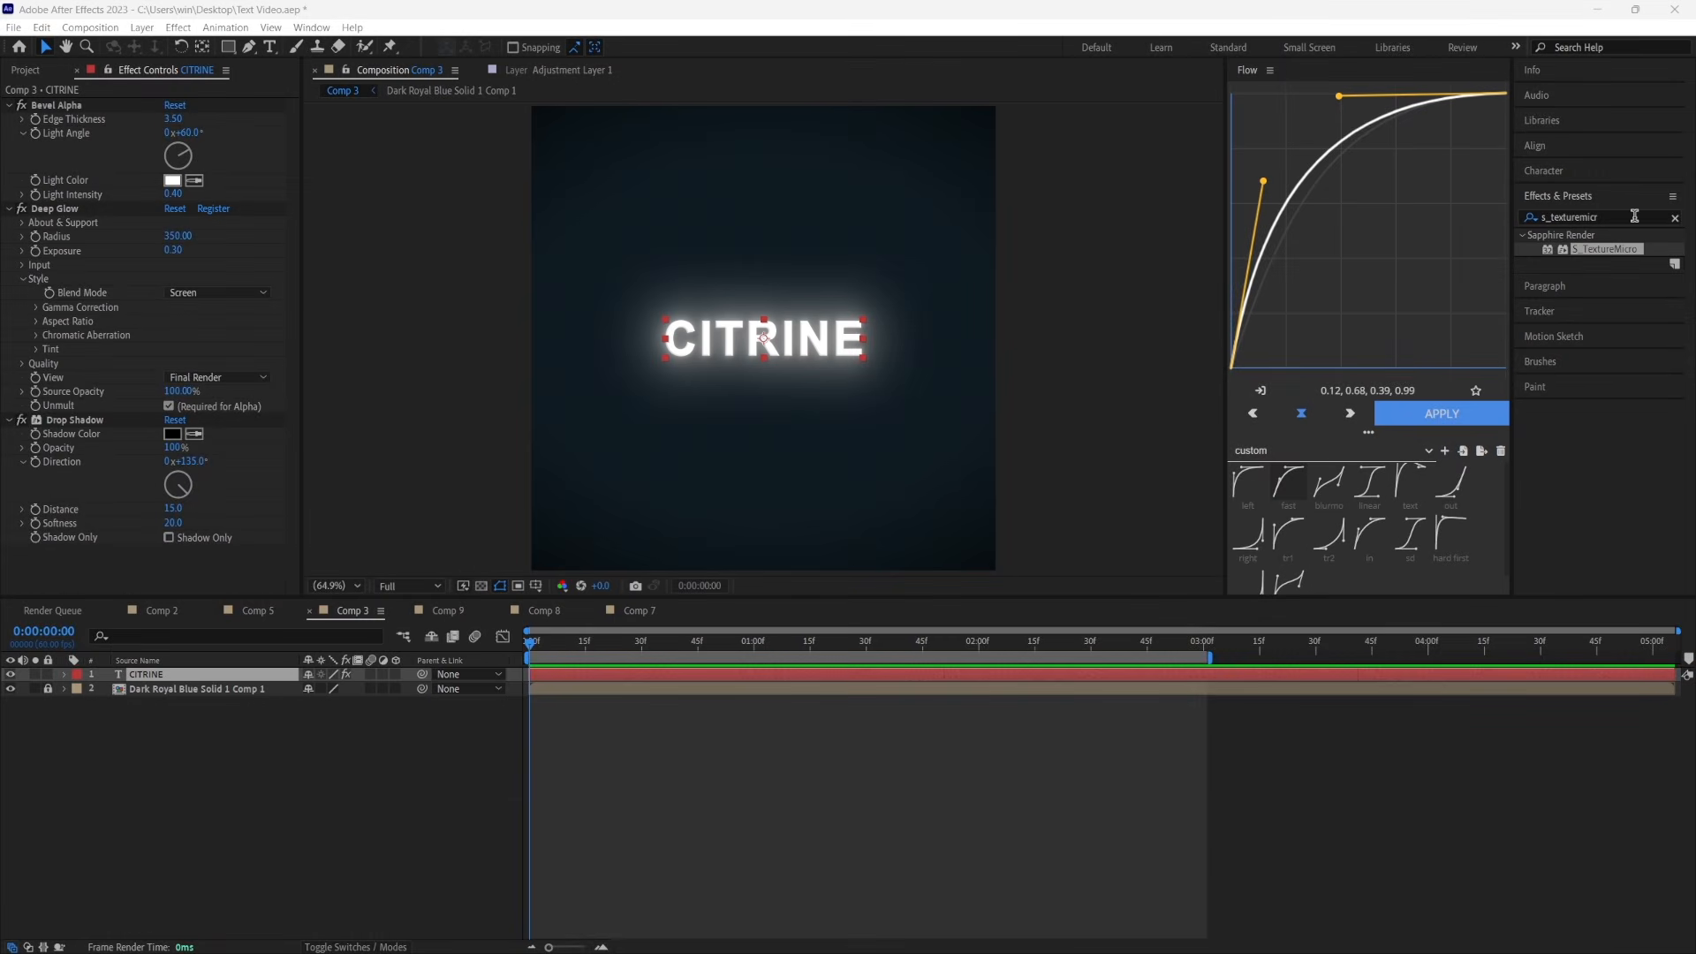
Add S_TexturePlasma above Deep Glow on Comp 3's CITRINE text and change its Glow Color to pink
click(1635, 215)
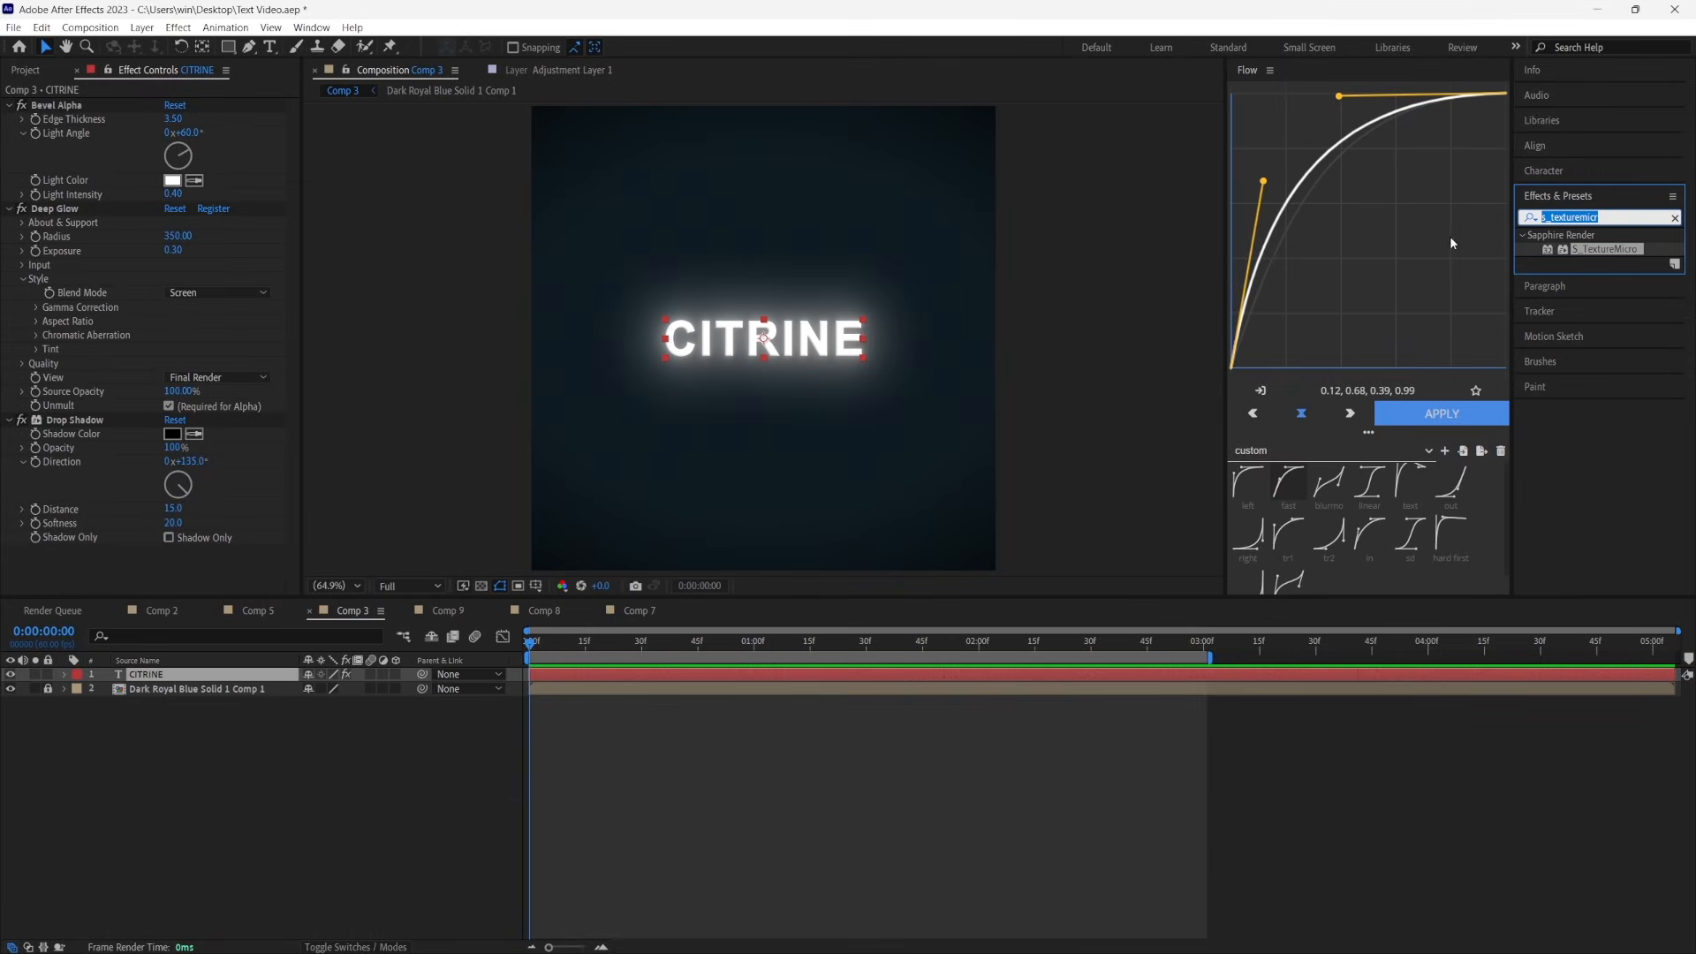
text(s_texturepl)
drag(1623, 248, 140, 243)
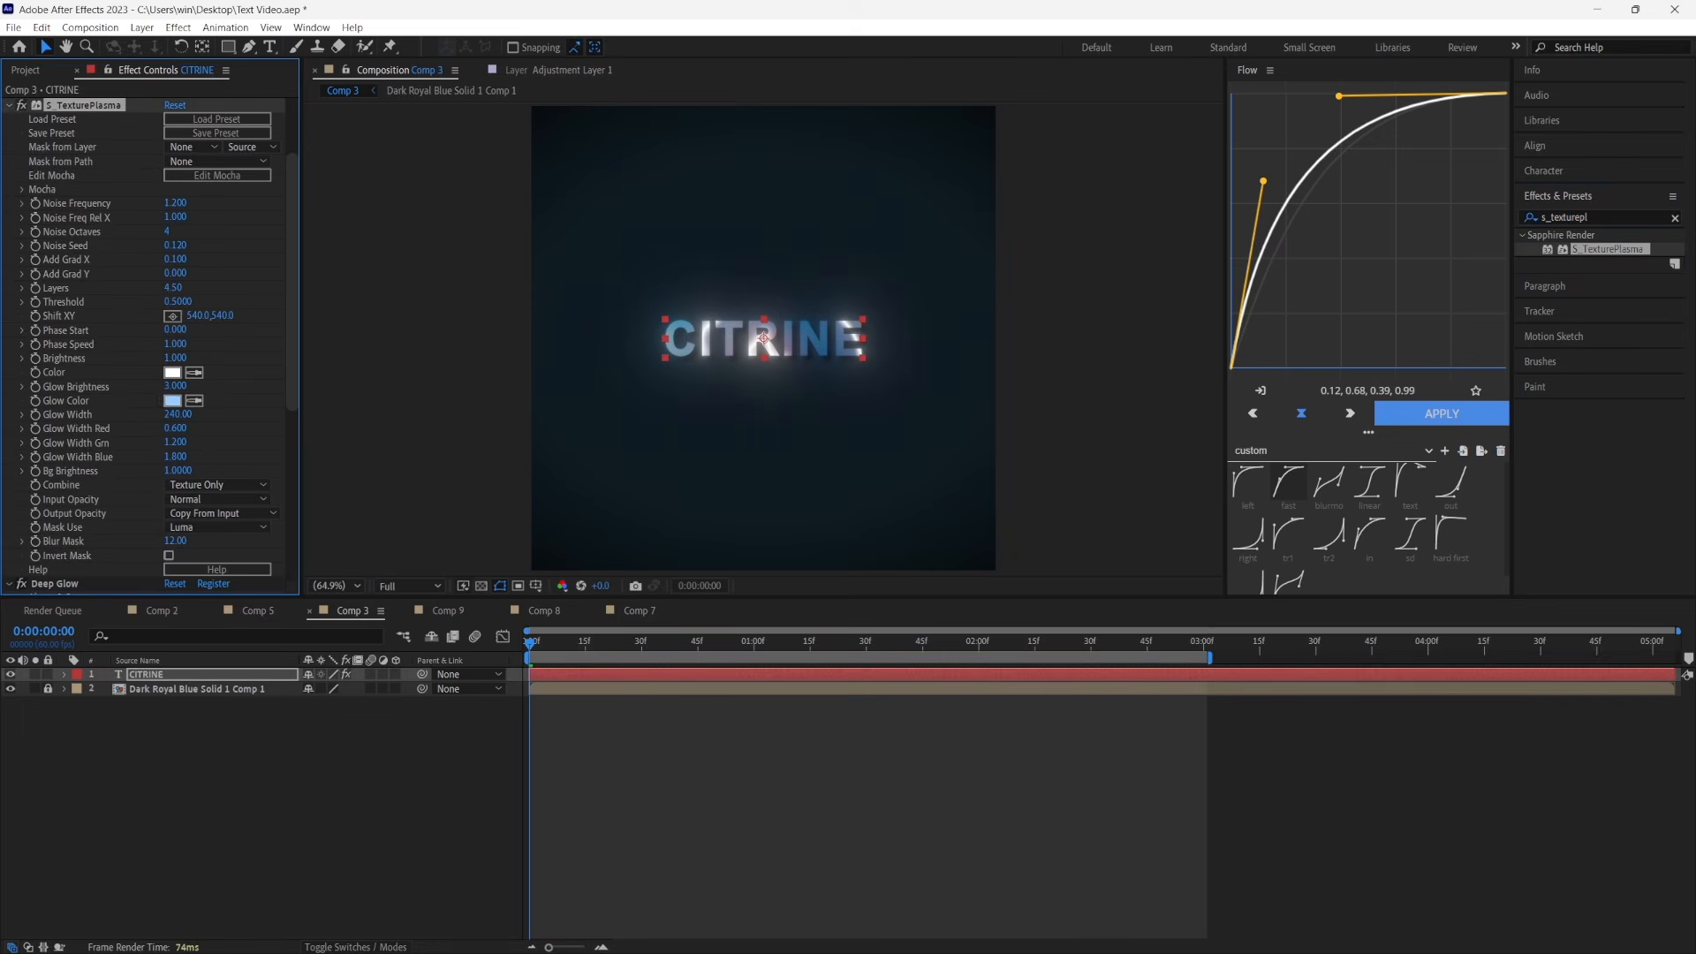
click(173, 401)
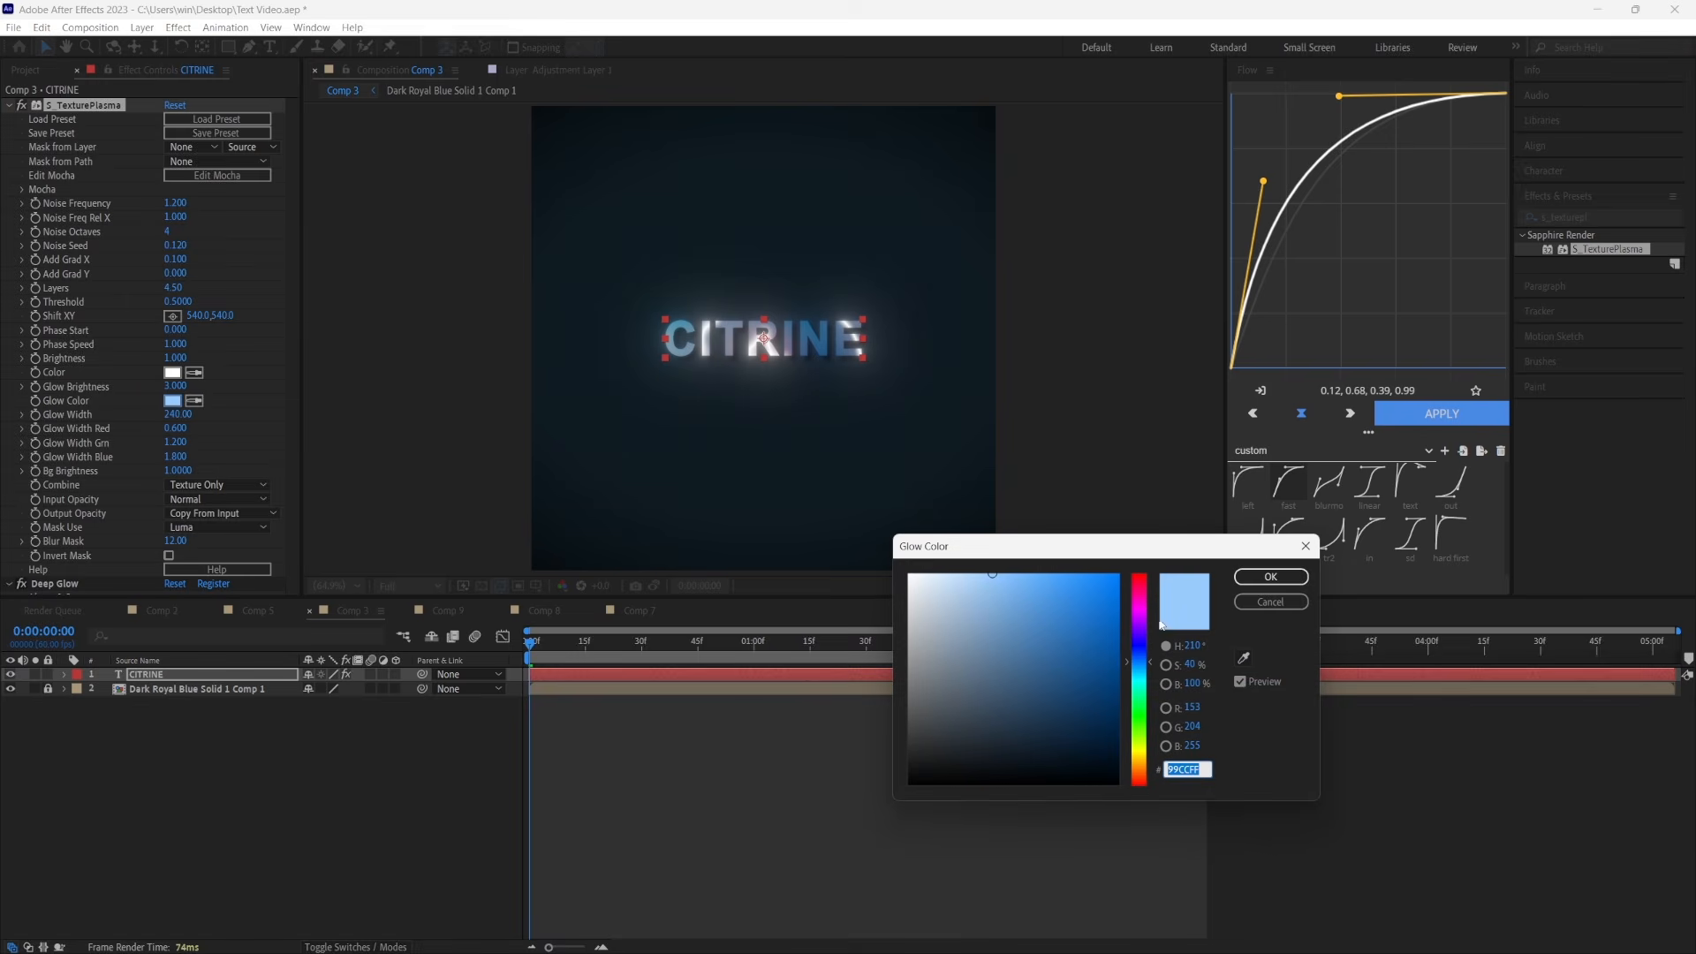
click(1140, 602)
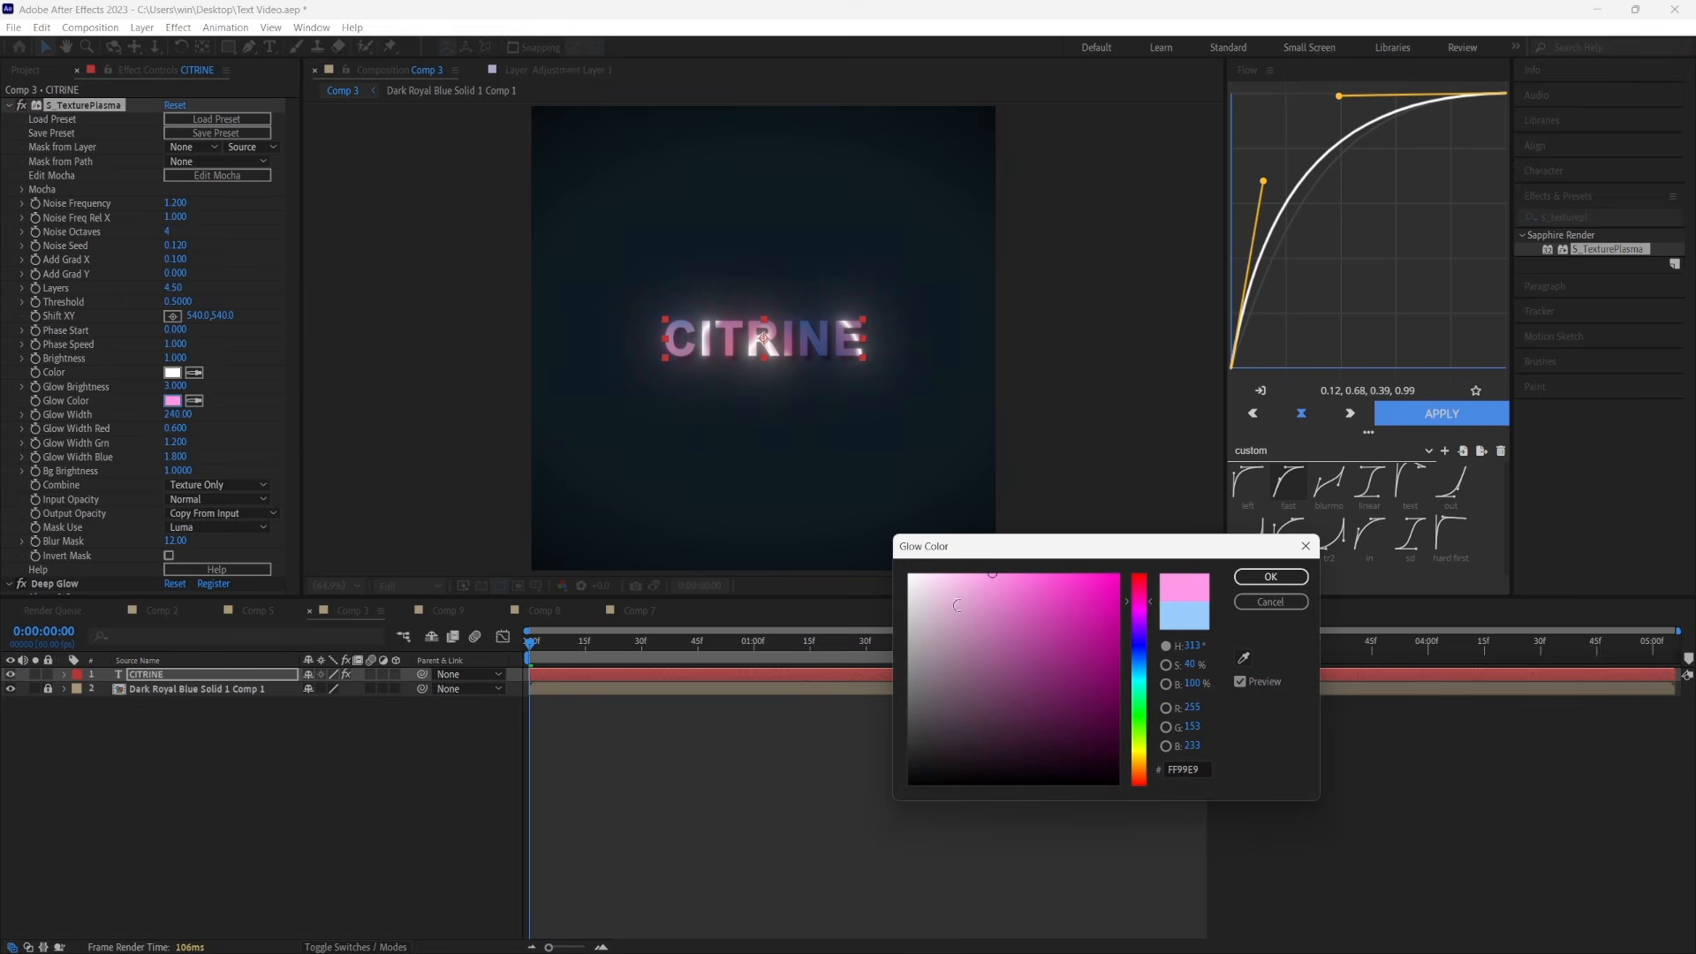
key(Return)
Set S_TexturePlasma's phase speed to 0.8, noise frequency to 1.5 and noise octaves to 3
click(181, 345)
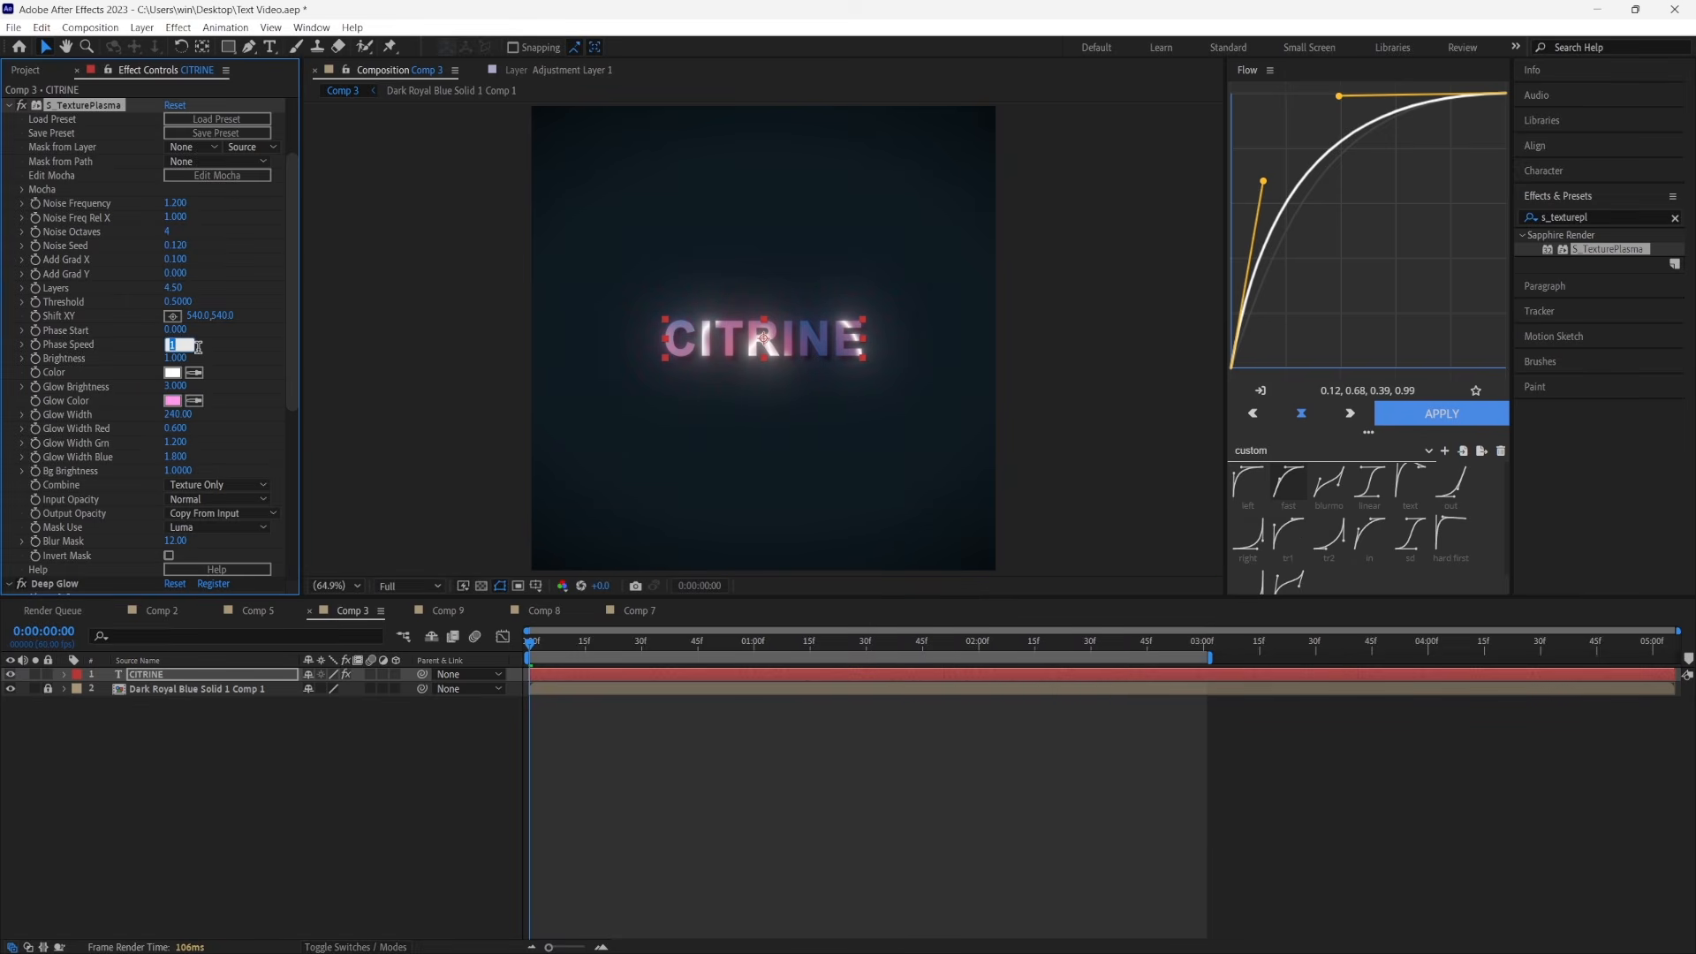
text(0.8)
key(Return)
click(177, 203)
text(1.5)
key(Return)
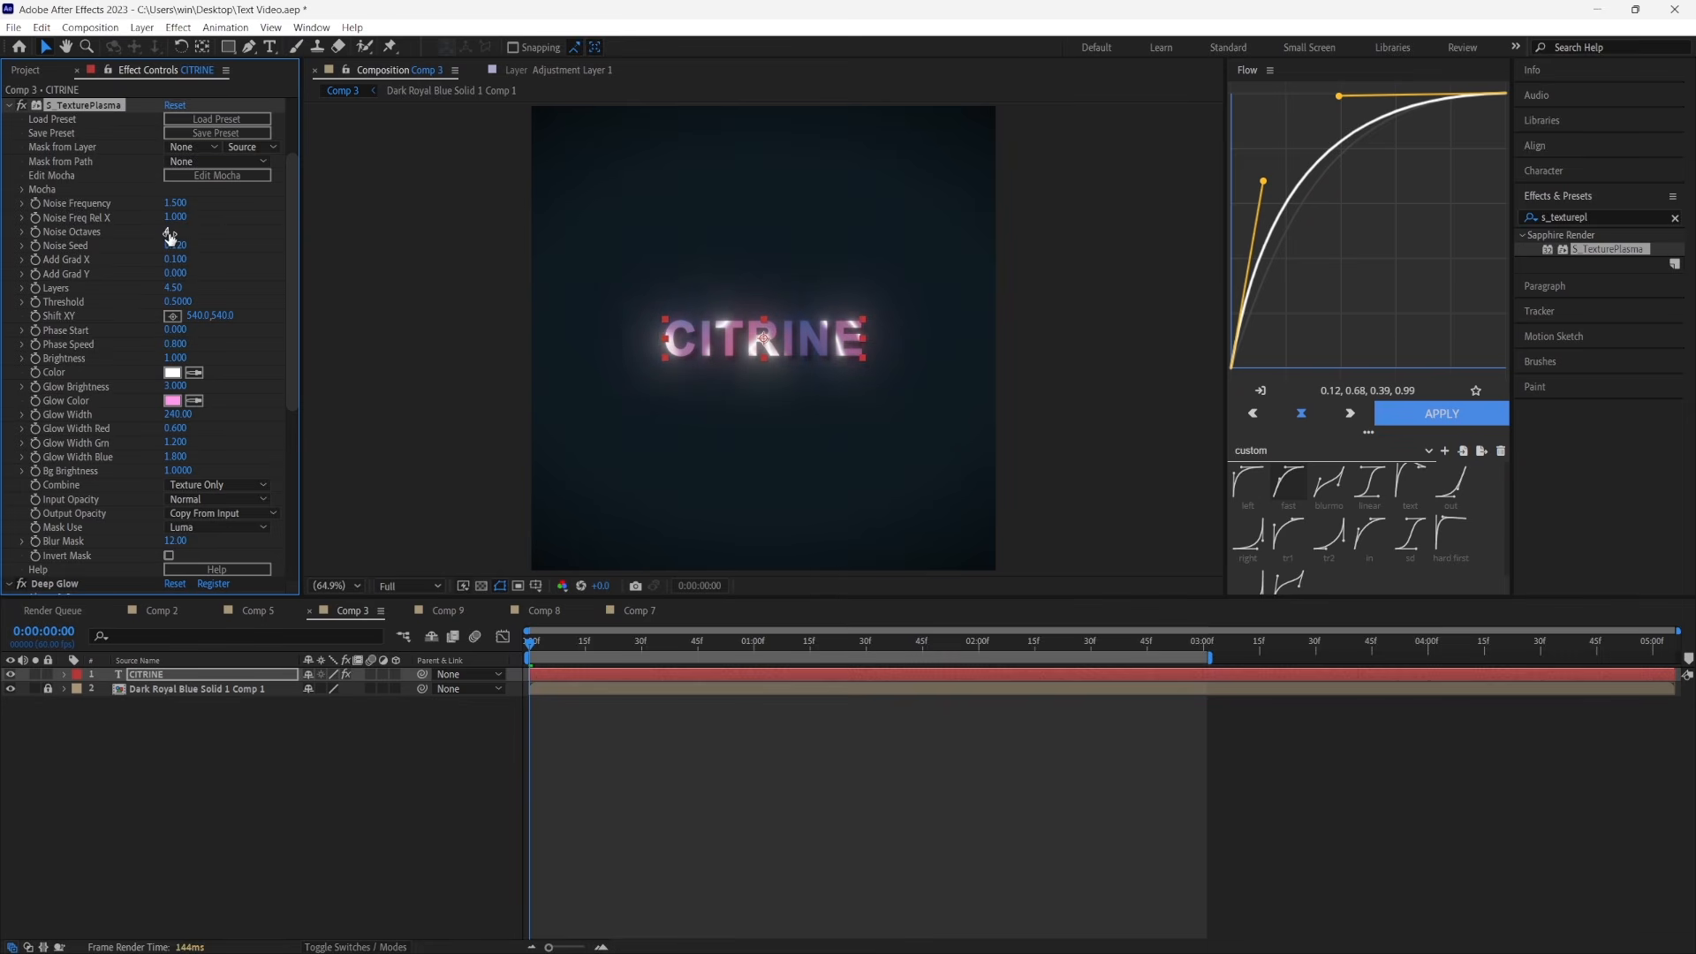
click(170, 233)
text(3)
key(Return)
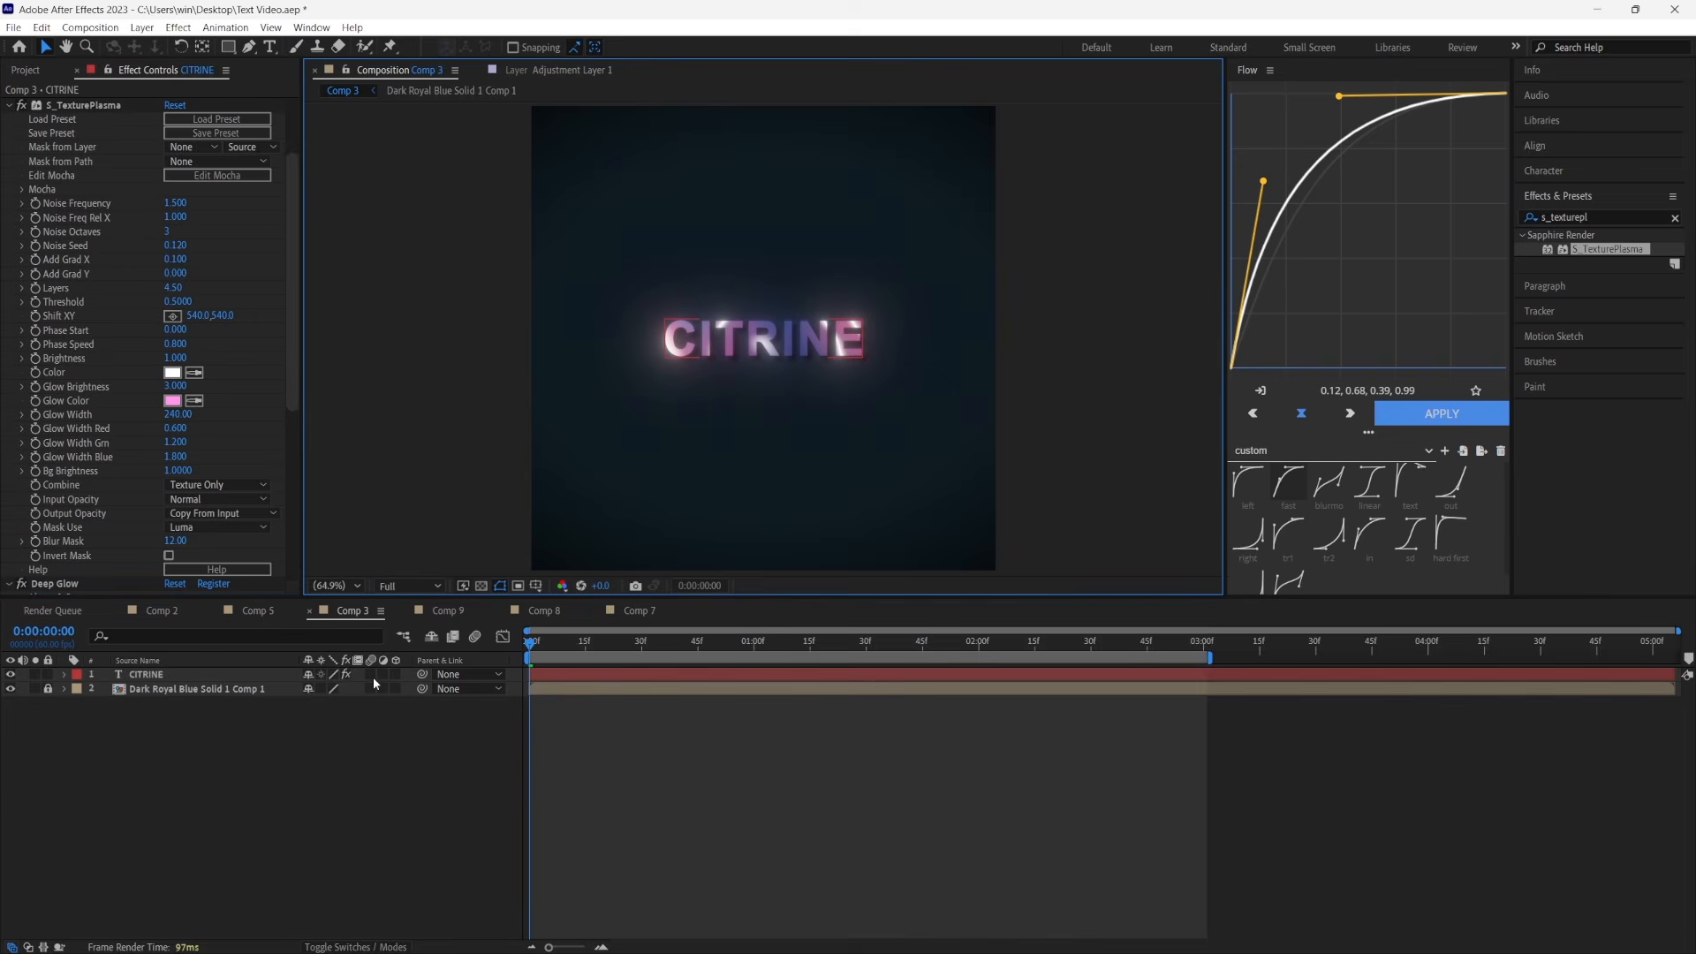
Enable motion blur on the CITRINE layer in Comp 3 and preview the animation
click(370, 674)
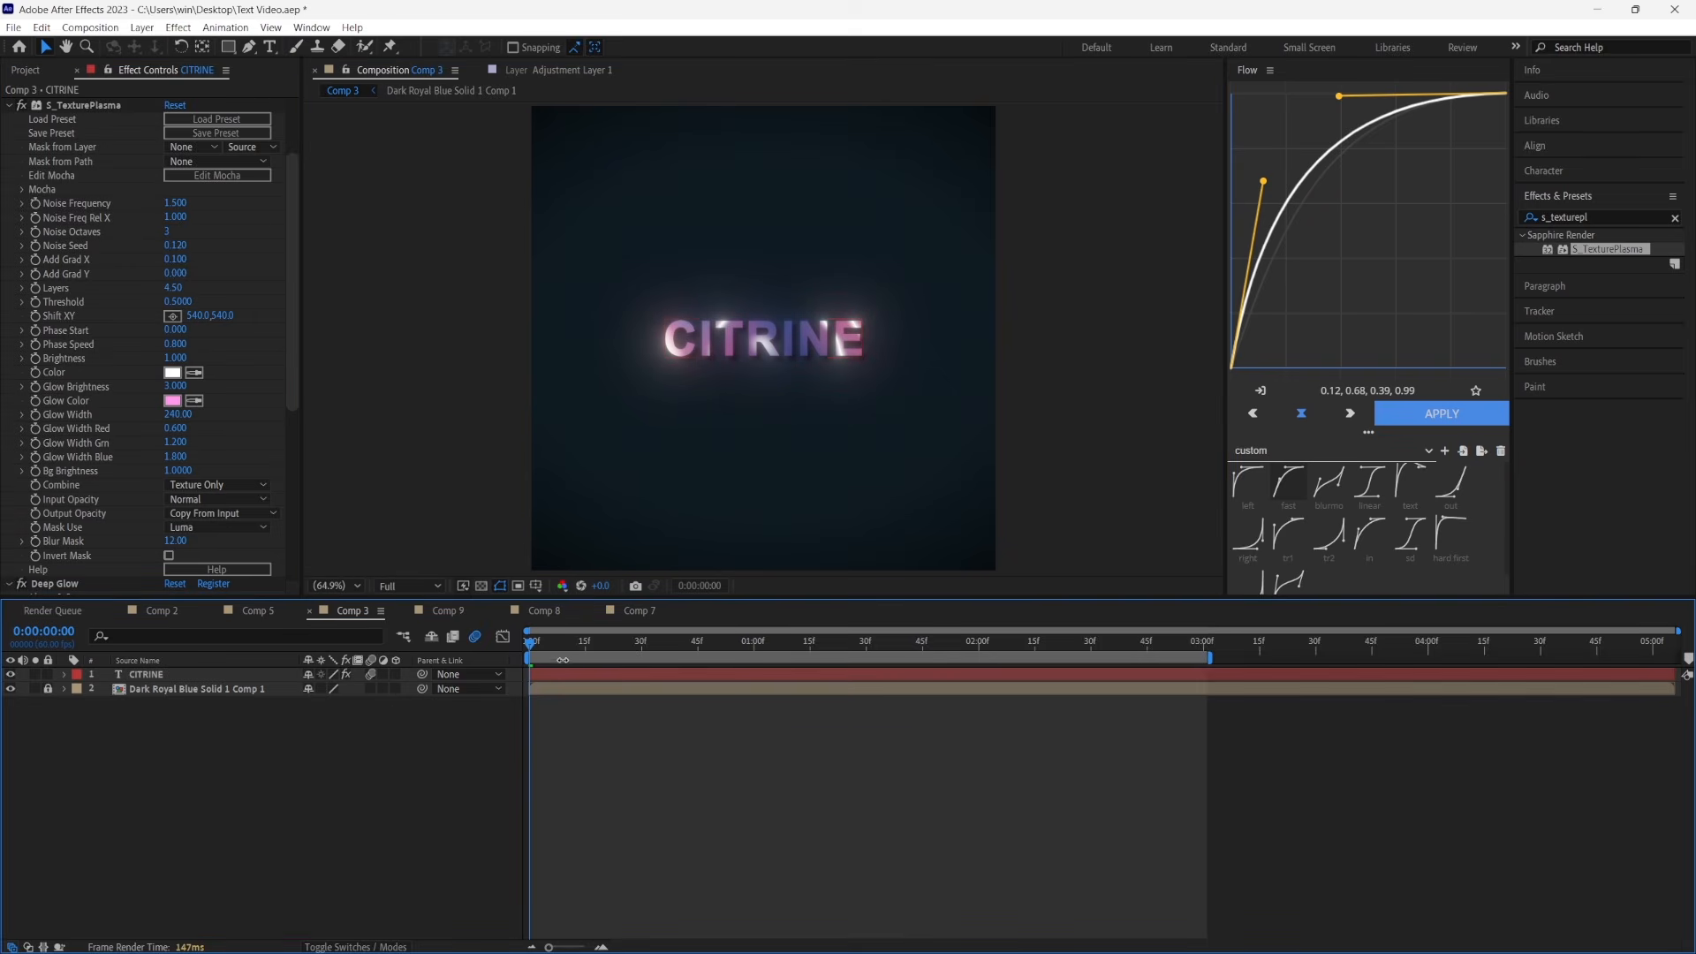
key(space)
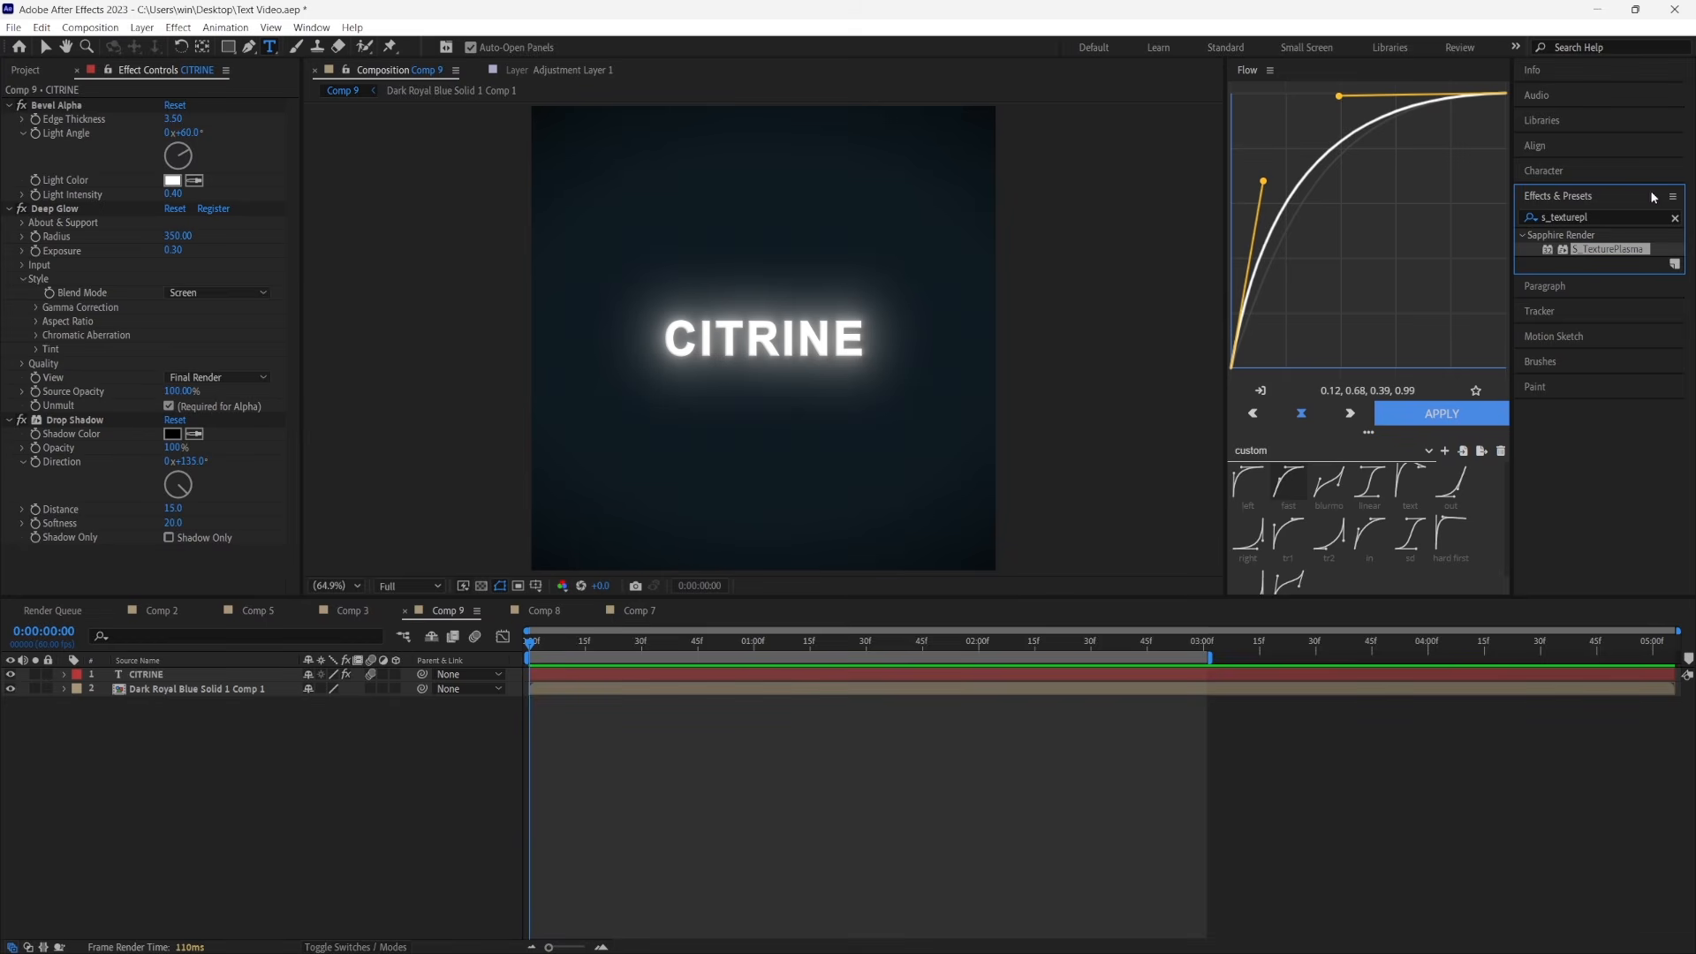
Add the Shatter effect above Bevel Alpha on Comp 9's CITRINE text and set its view to Rendered
key(ctrl+f)
text(shatter)
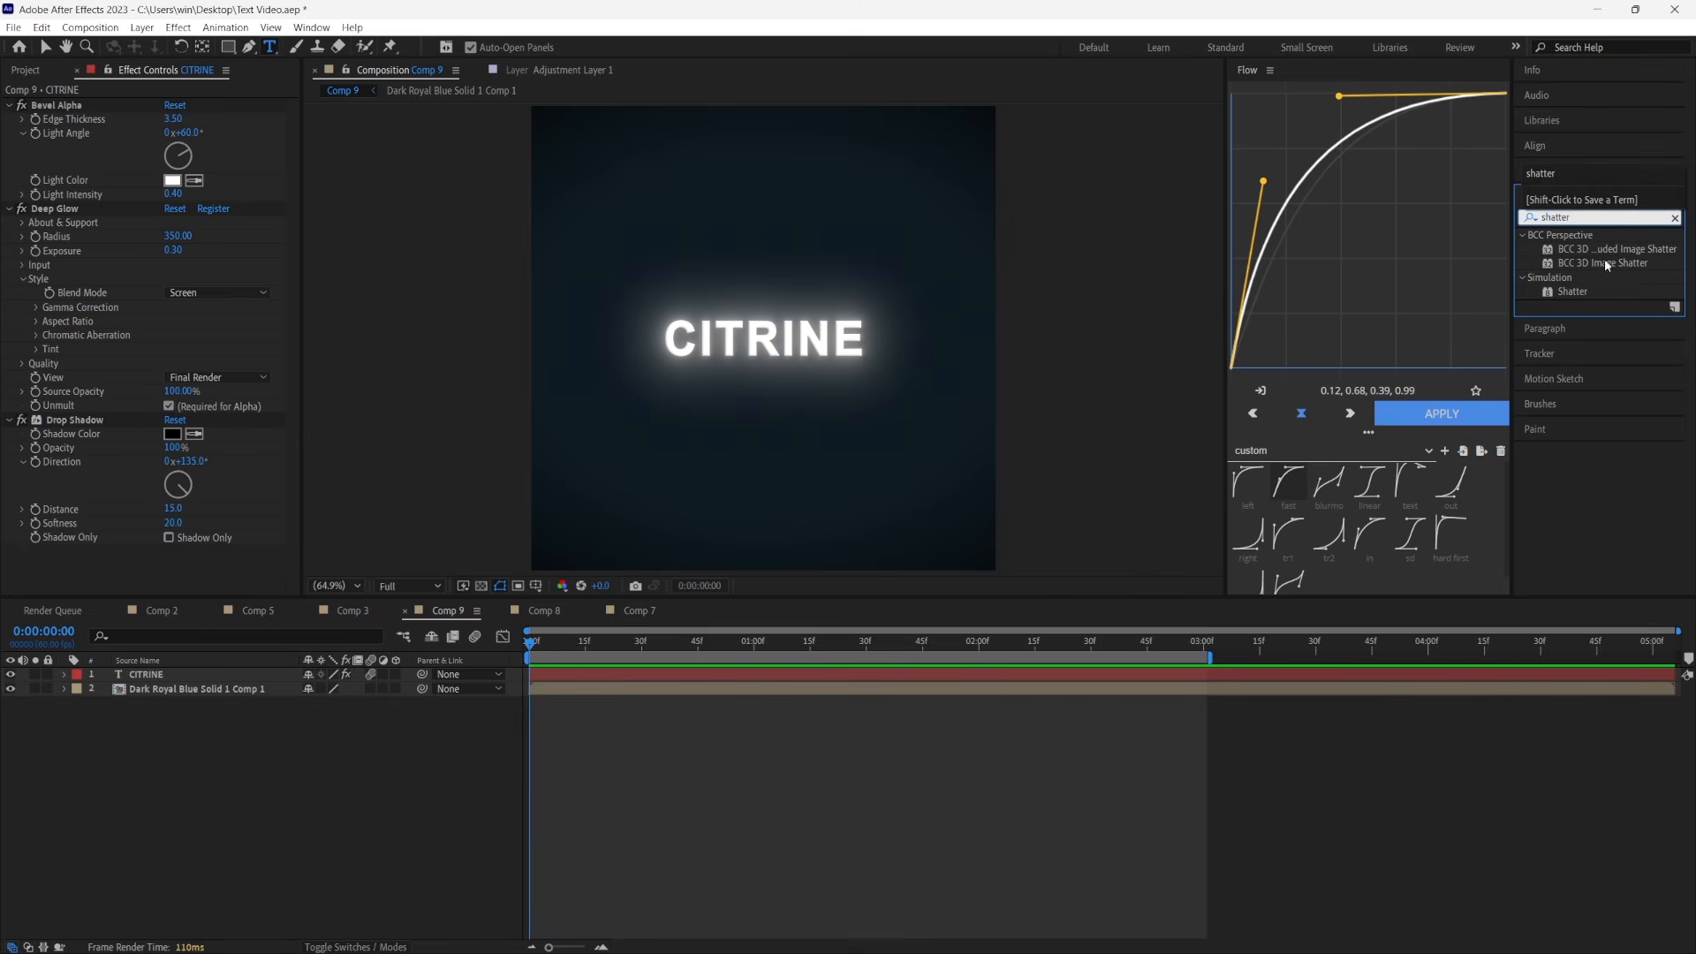
drag(1566, 288, 79, 106)
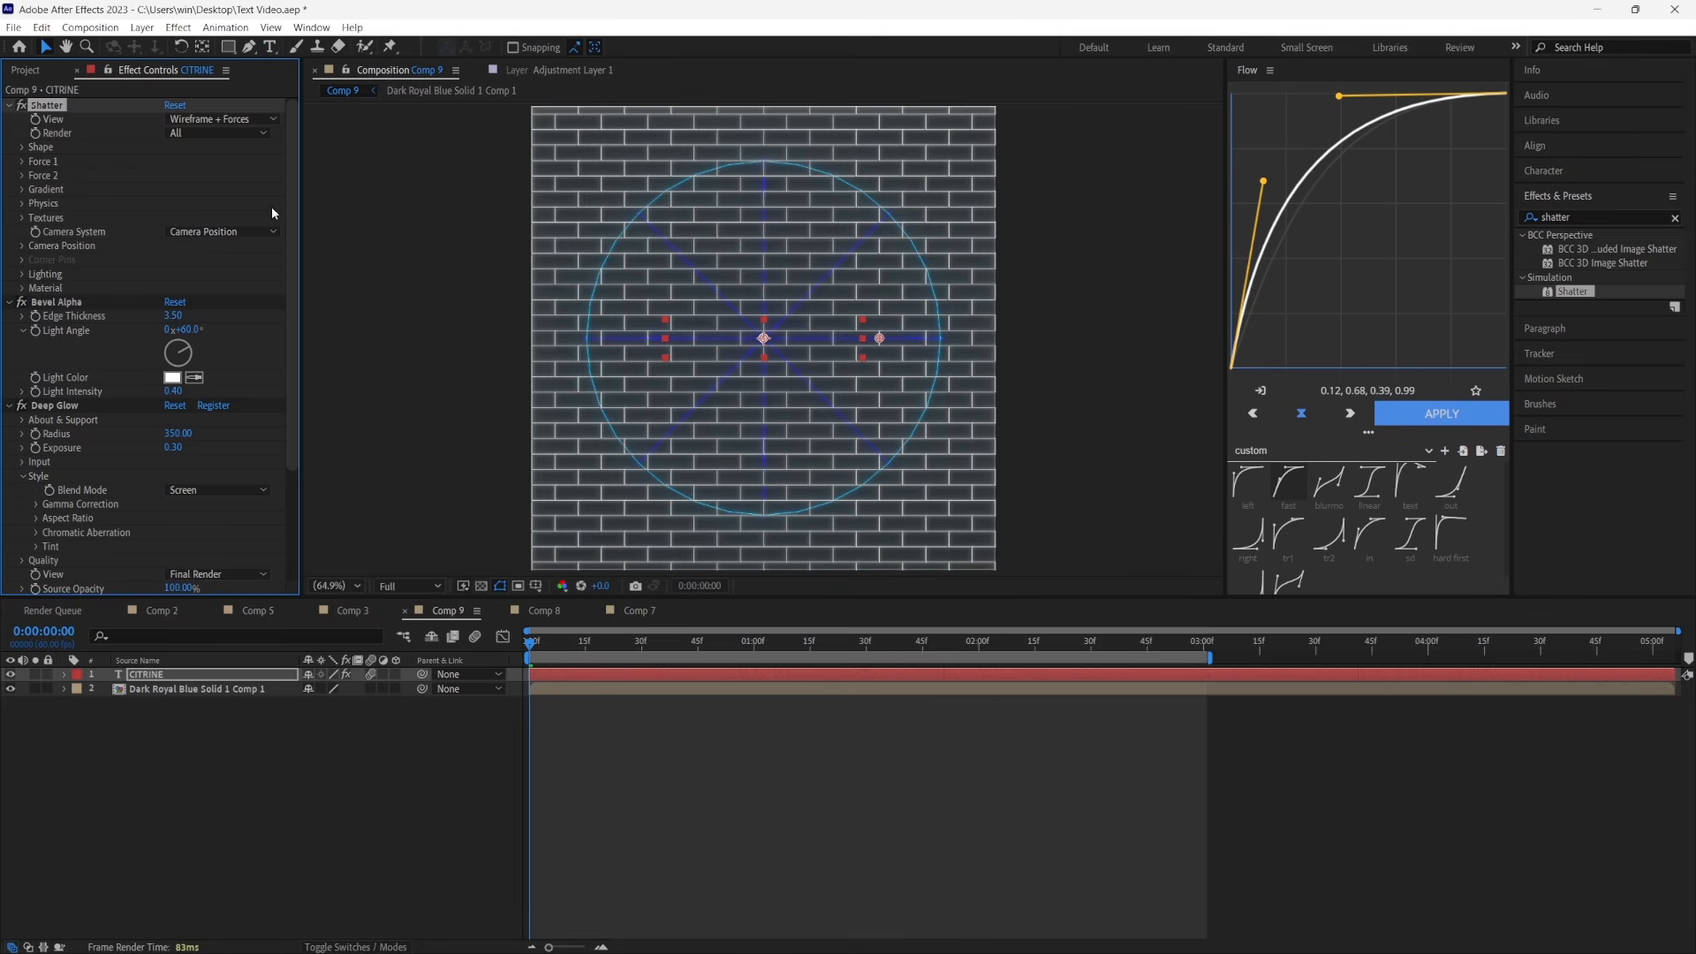
click(214, 119)
click(214, 137)
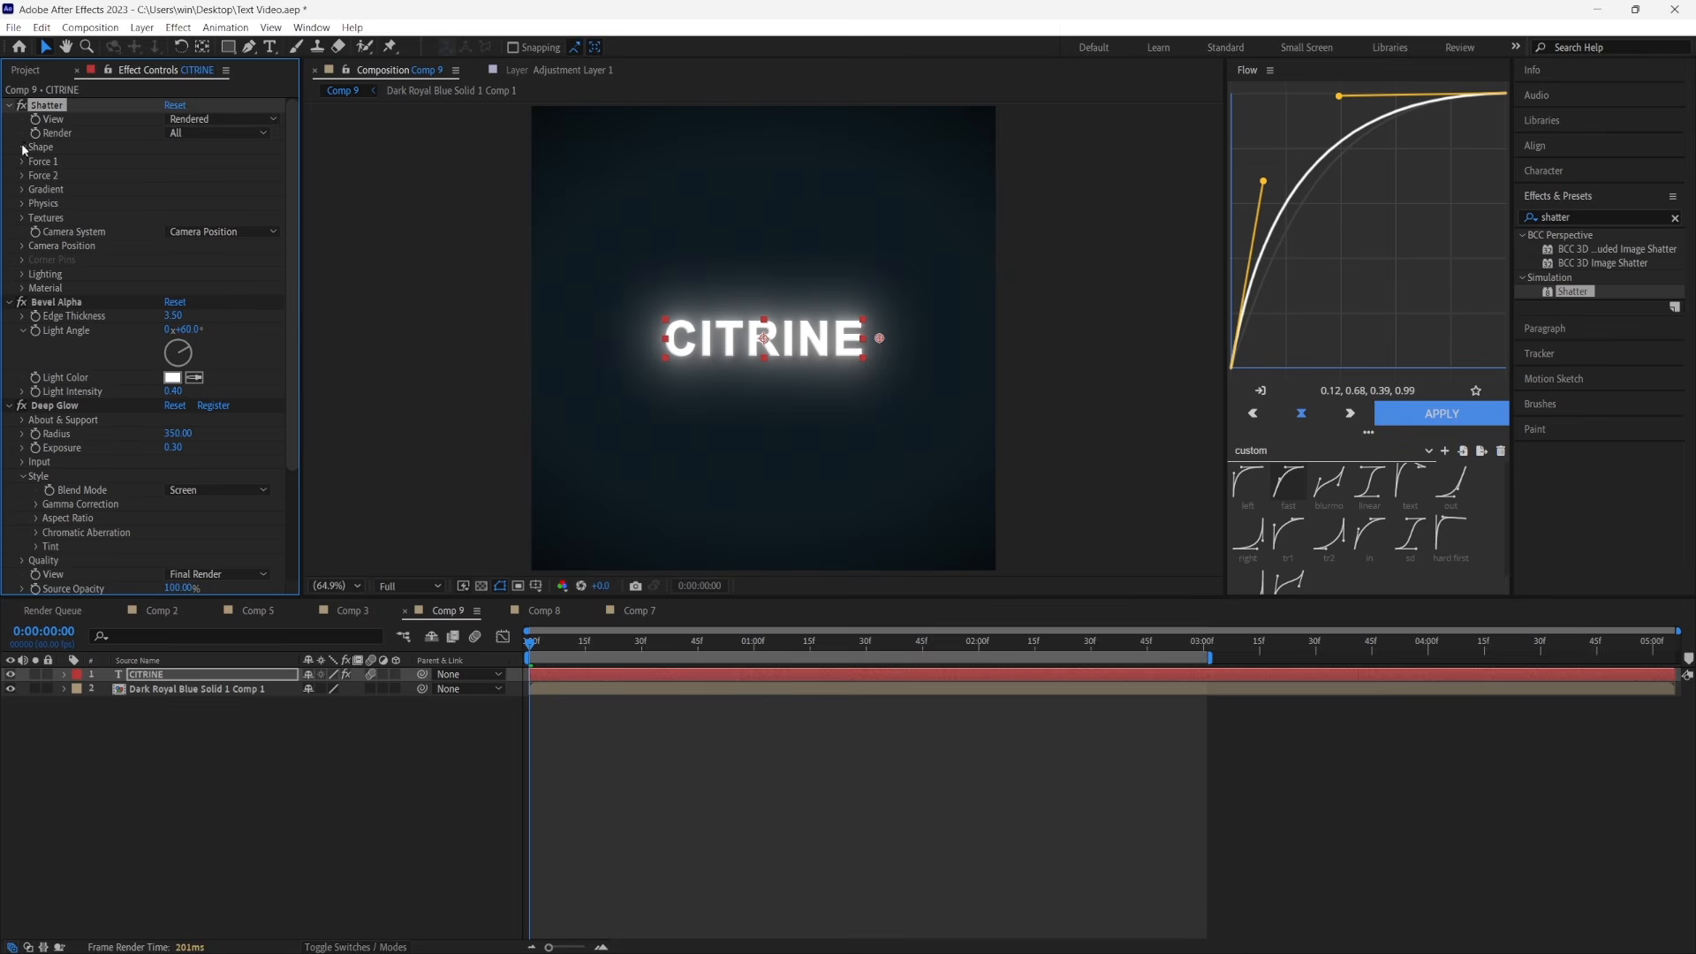
Set the Shatter shape pattern to Glass with 45 repetitions
click(22, 148)
click(221, 161)
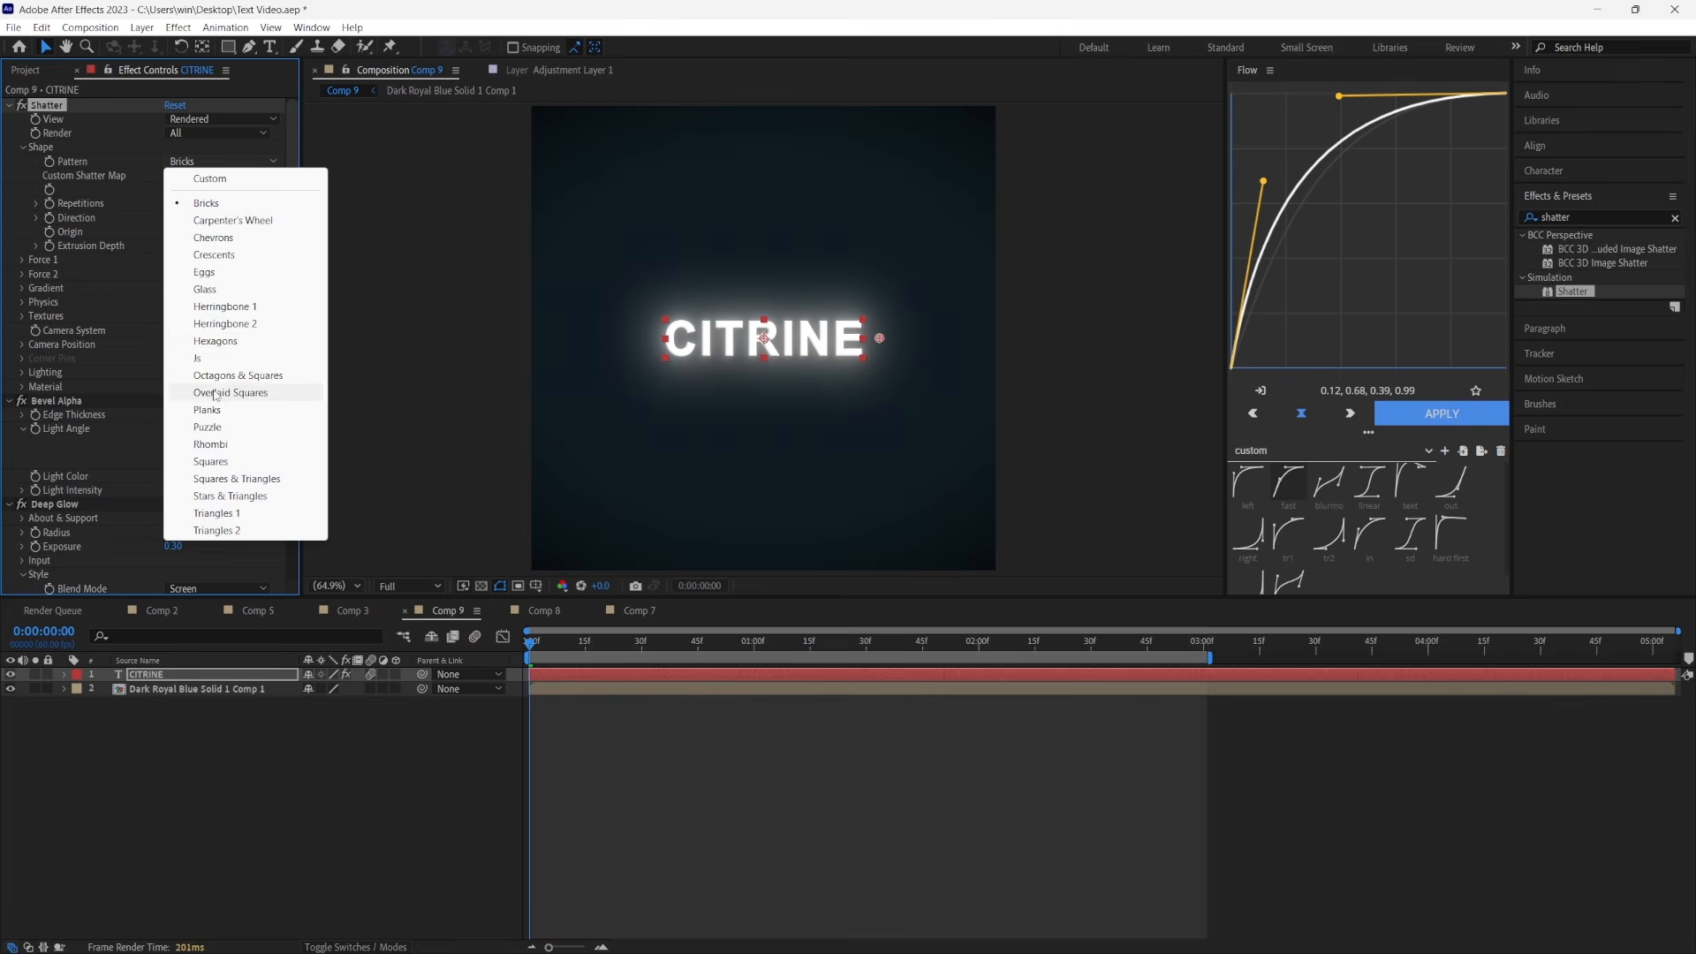
click(213, 288)
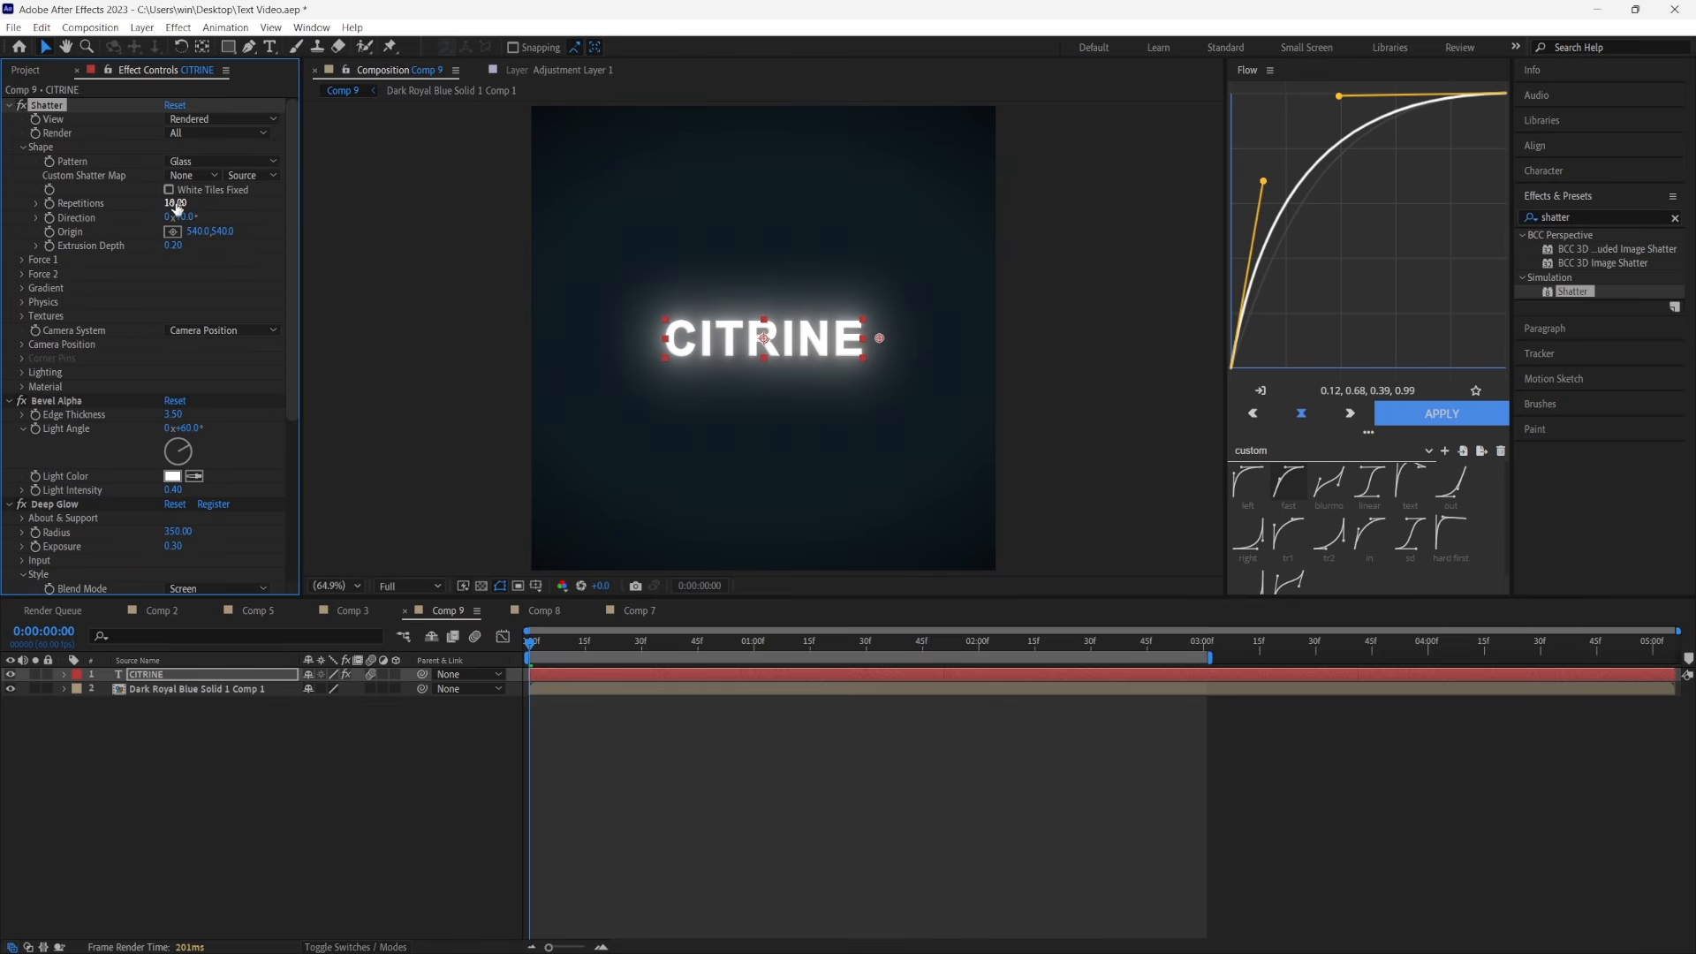
click(179, 204)
text(45)
Keyframe Shatter's Force 1 radius at 0 at the start of Comp 9
click(23, 260)
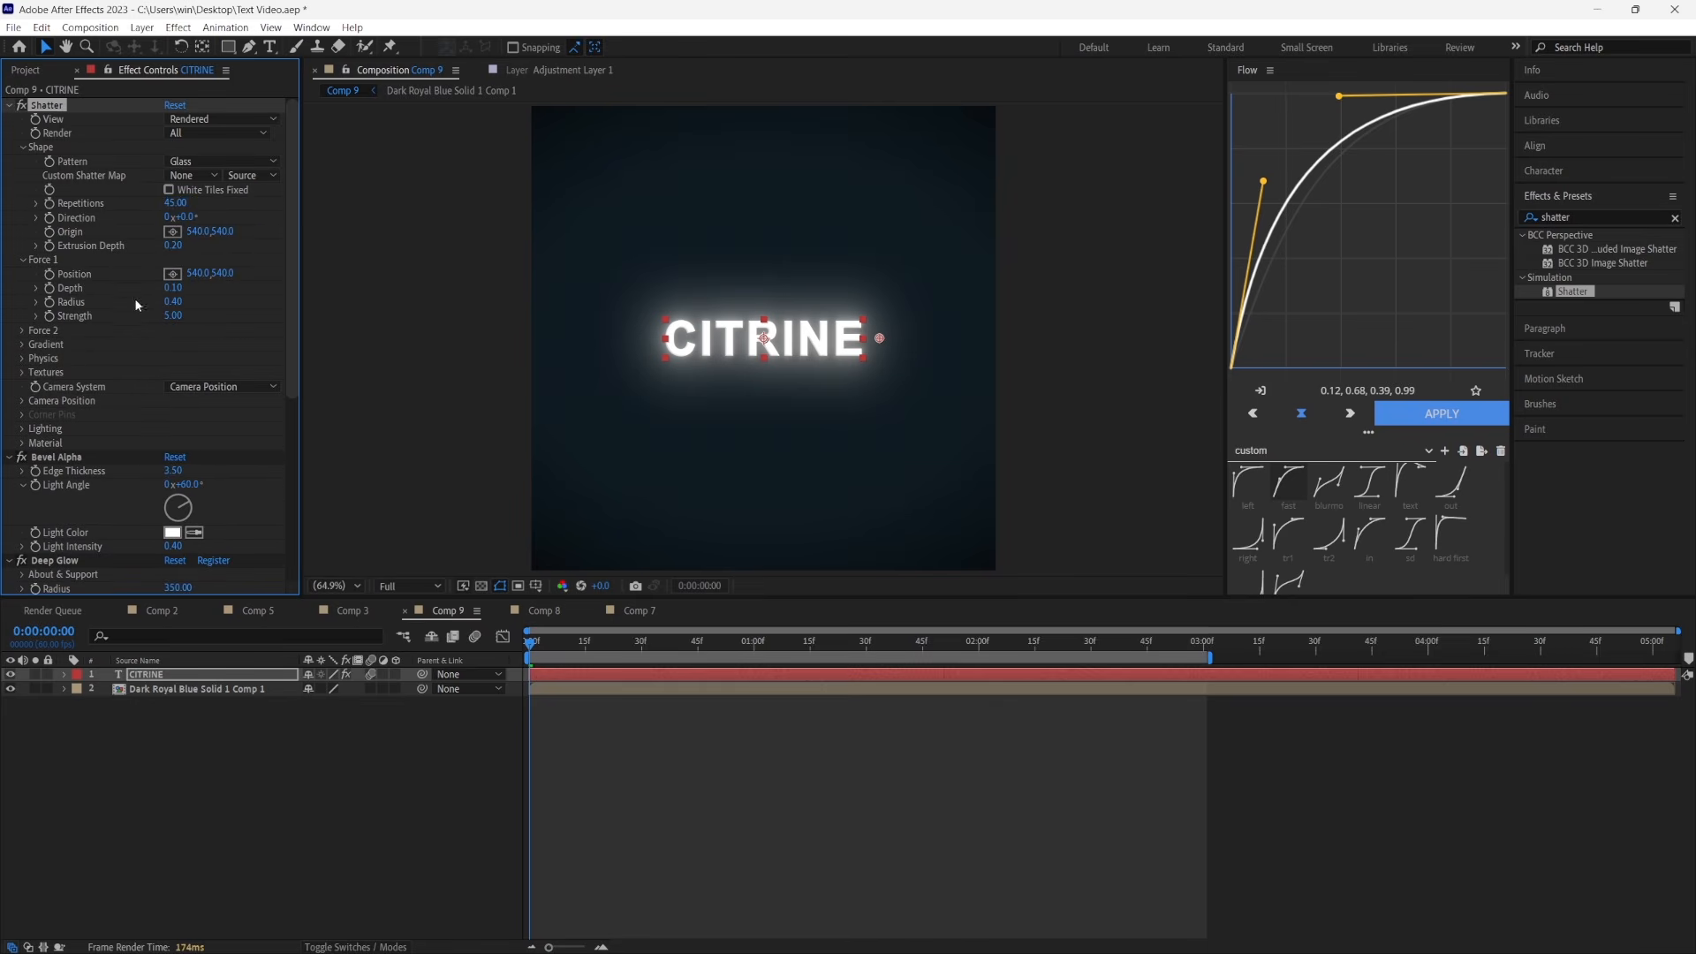
click(52, 303)
click(173, 302)
text(0)
key(Return)
Add Force 1 radius keyframes of 0 at 0:00:01:00 and 1 at 0:00:02:01
click(750, 643)
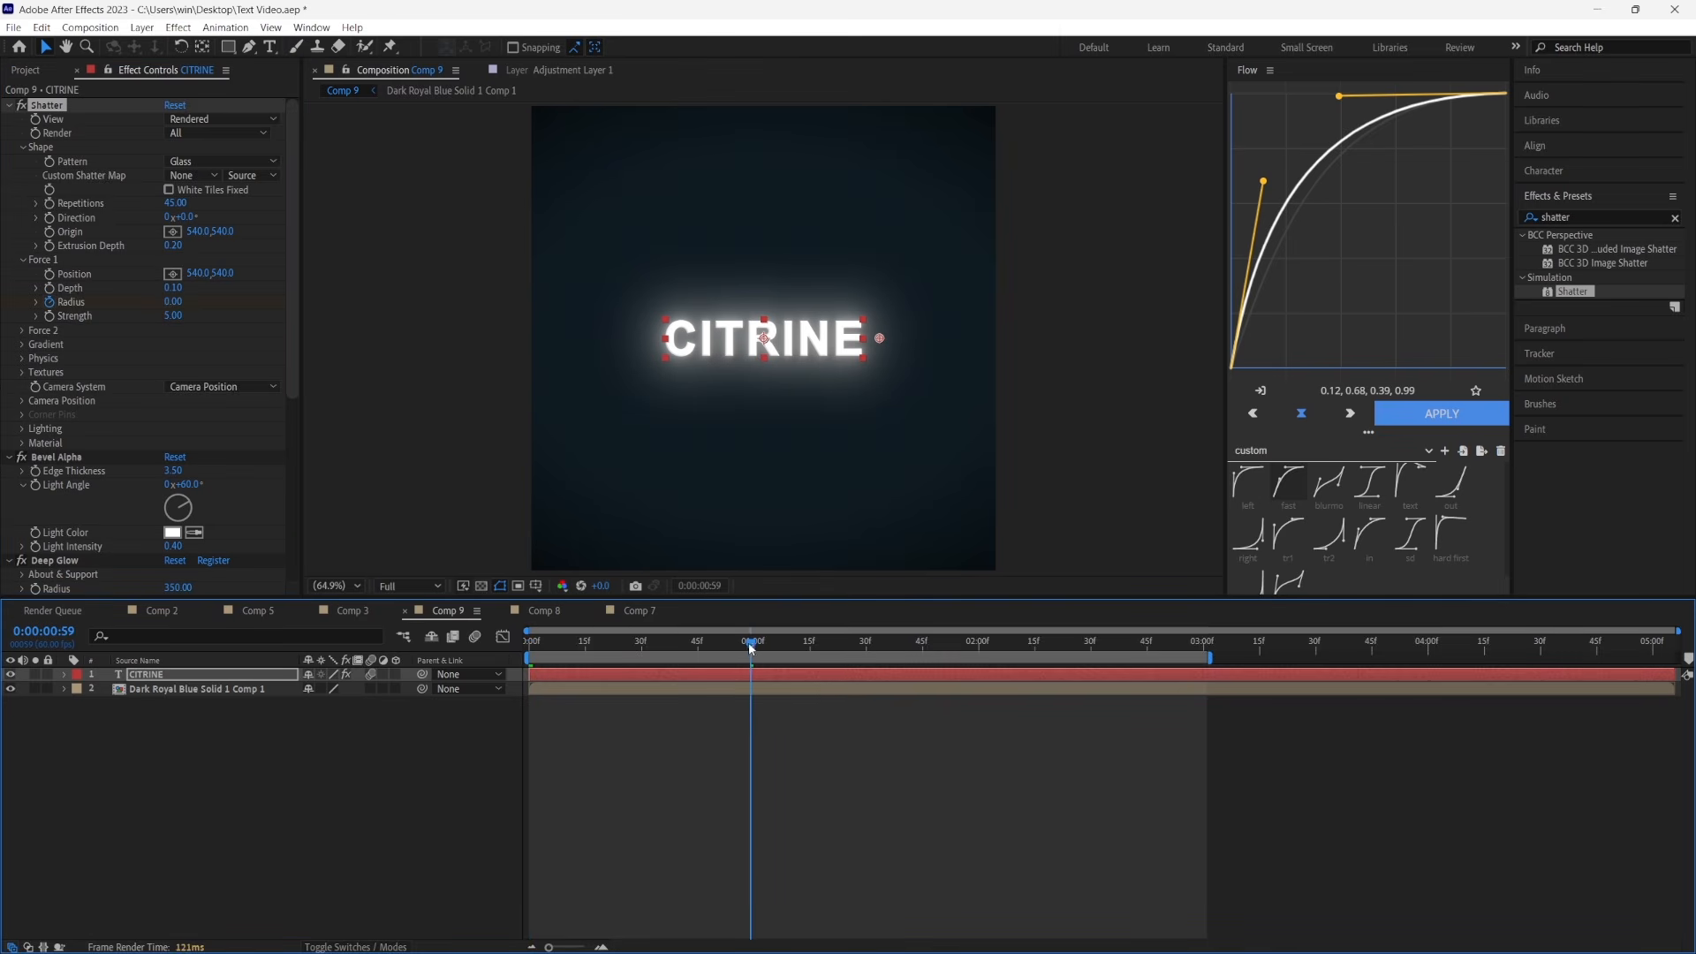
drag(750, 648, 754, 668)
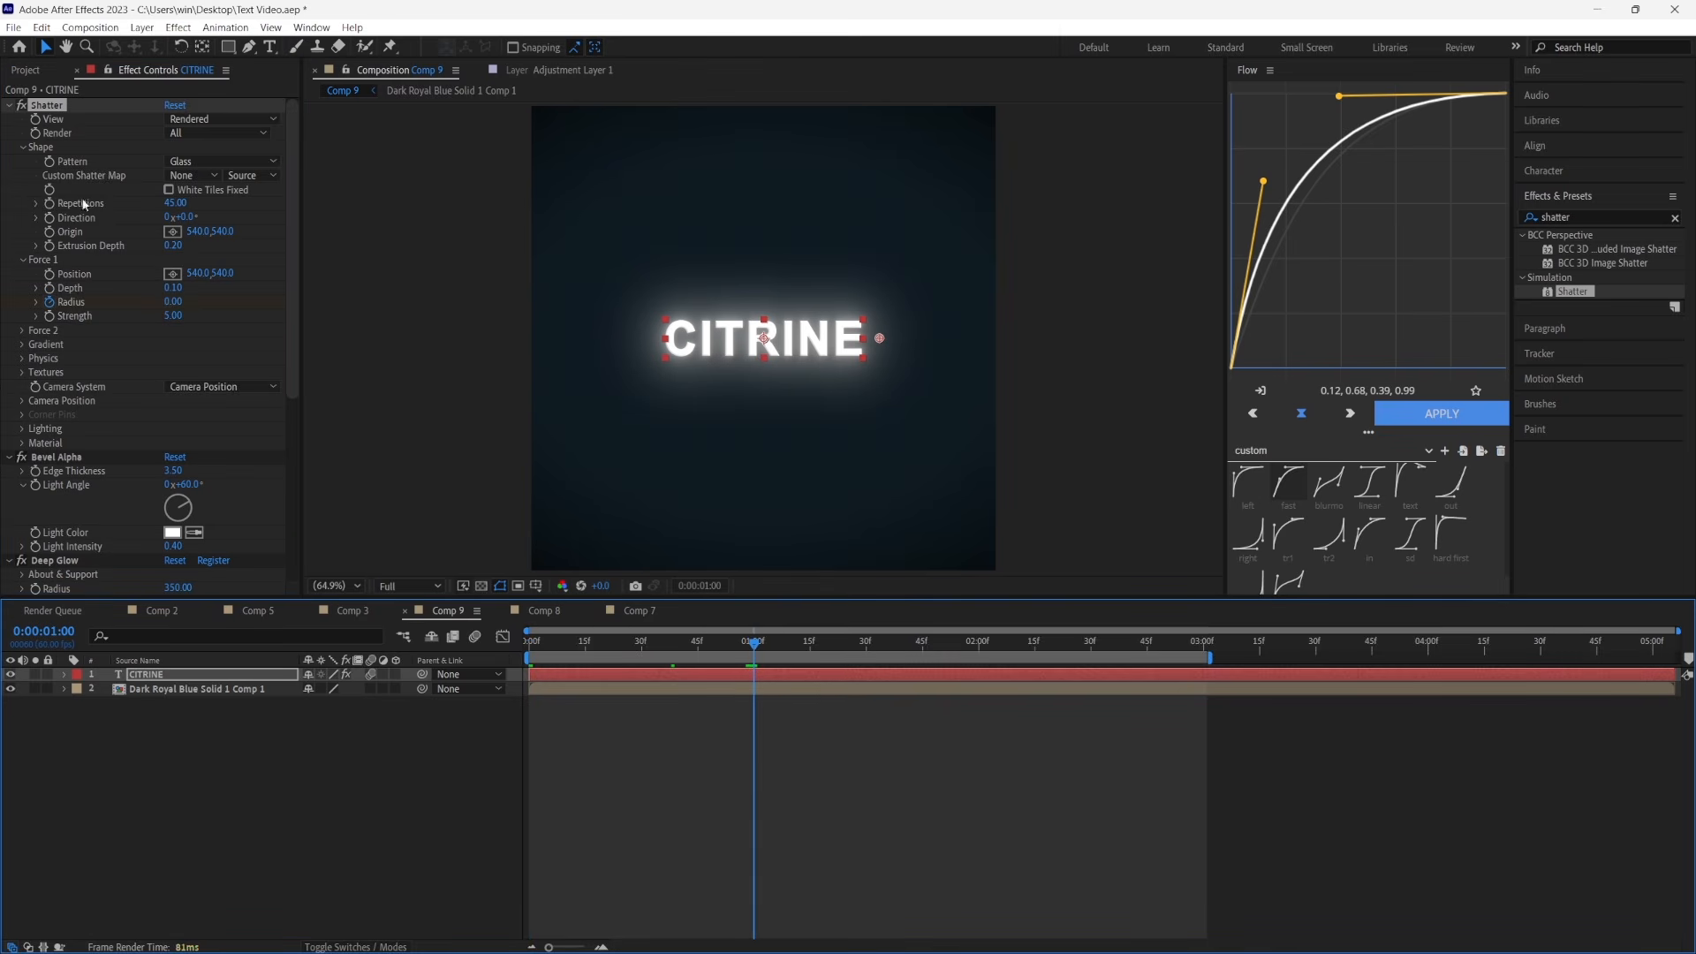
key(u)
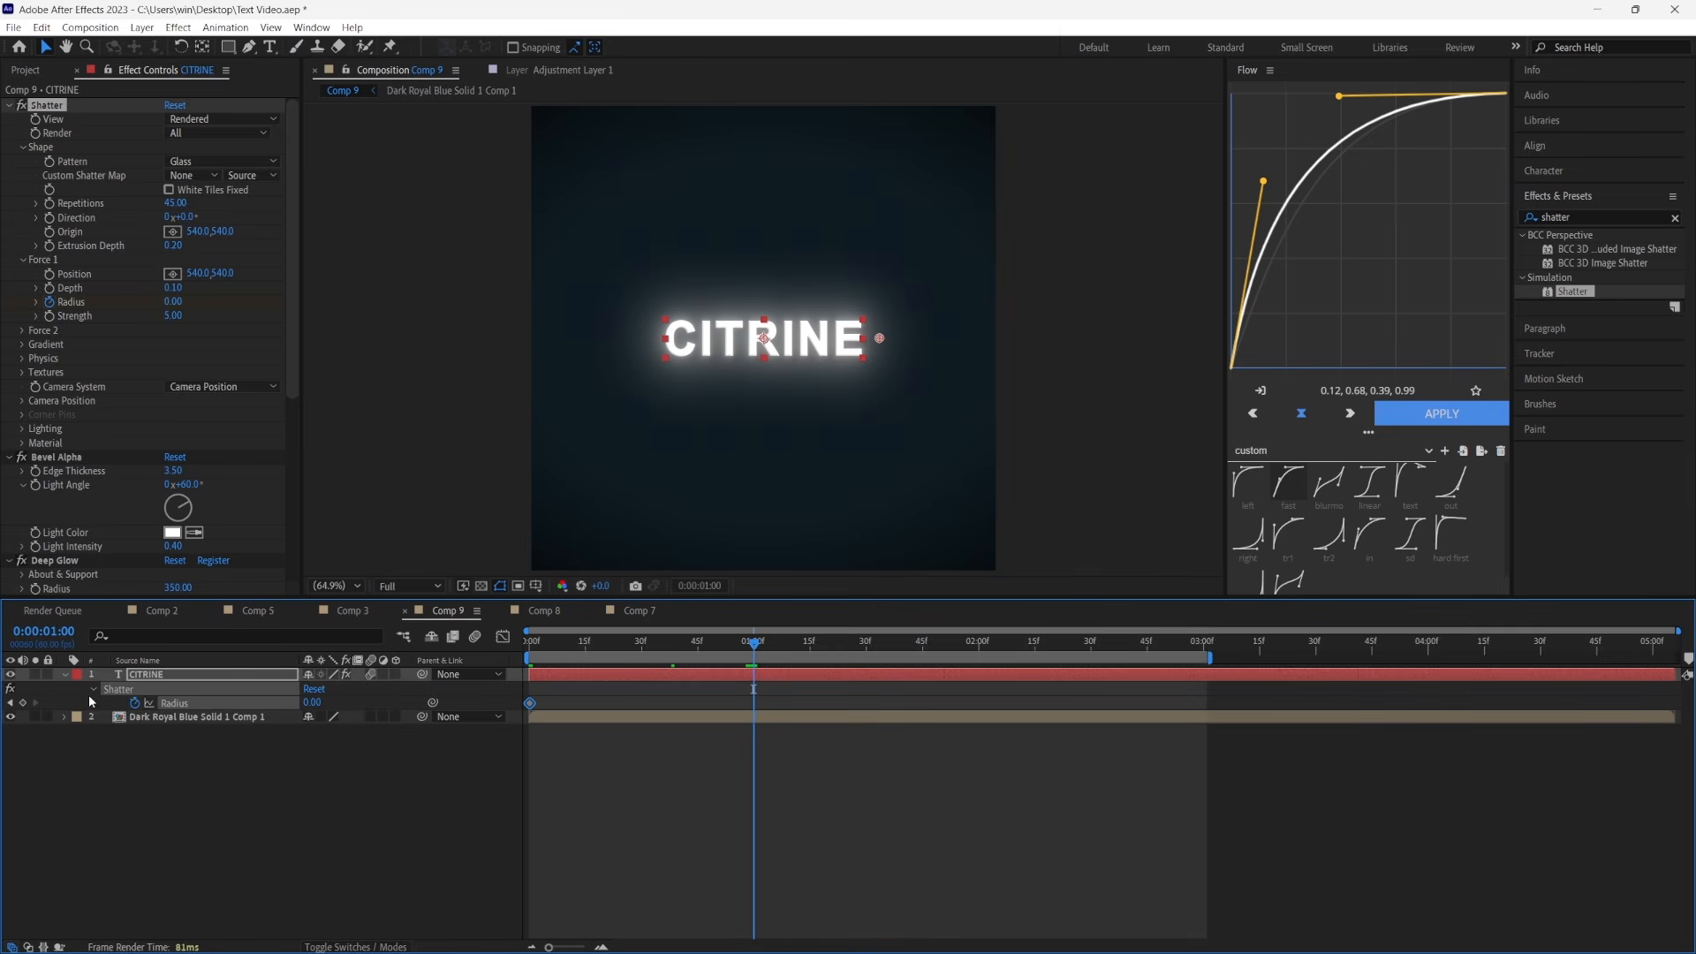
drag(979, 646, 762, 647)
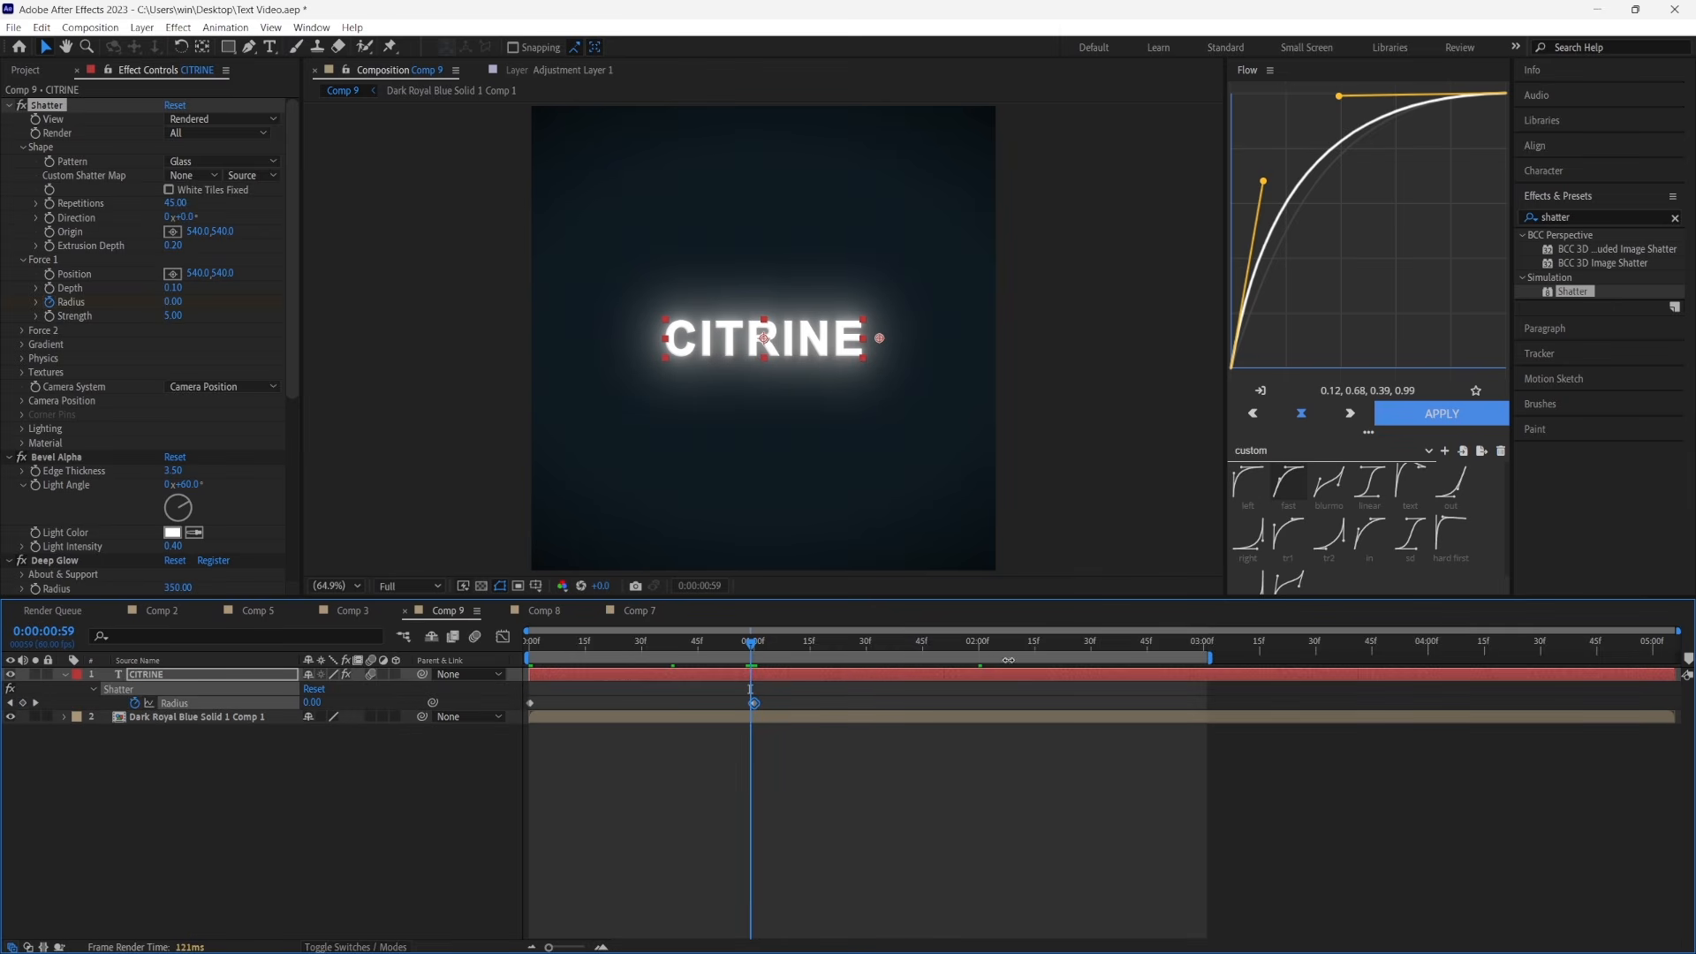
click(984, 644)
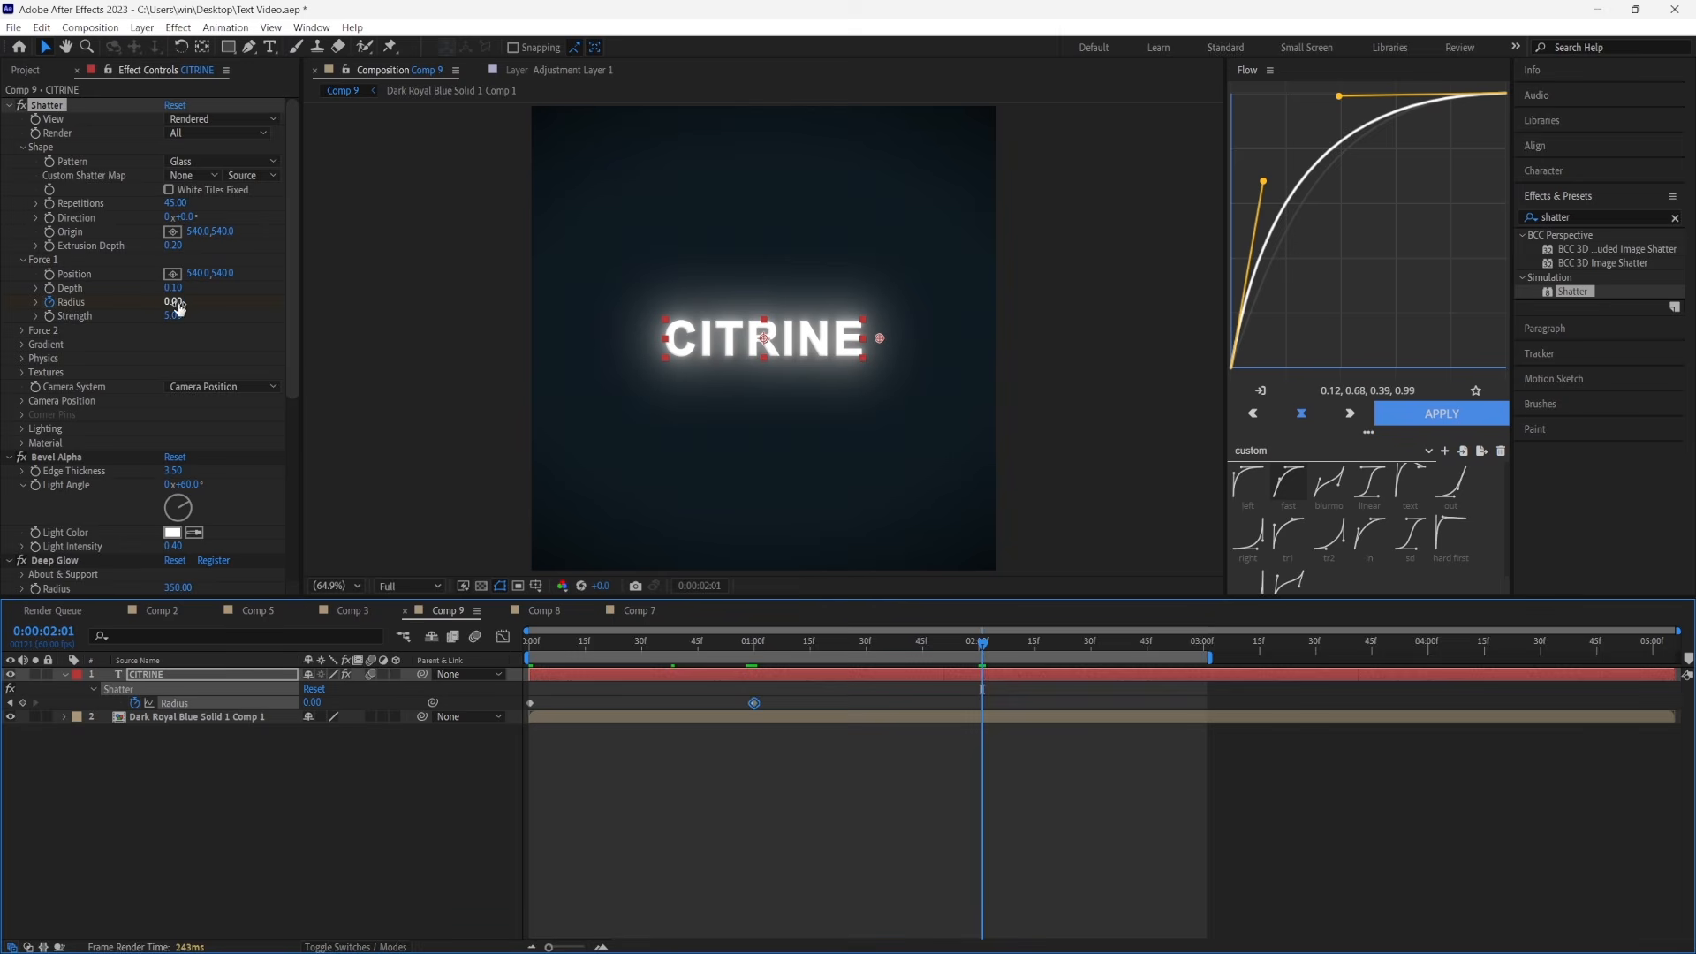
click(176, 303)
text(1)
key(Return)
Set Shatter's physics to rotation speed 0.4, viscosity 0, mass variance 0% and gravity 10
click(22, 359)
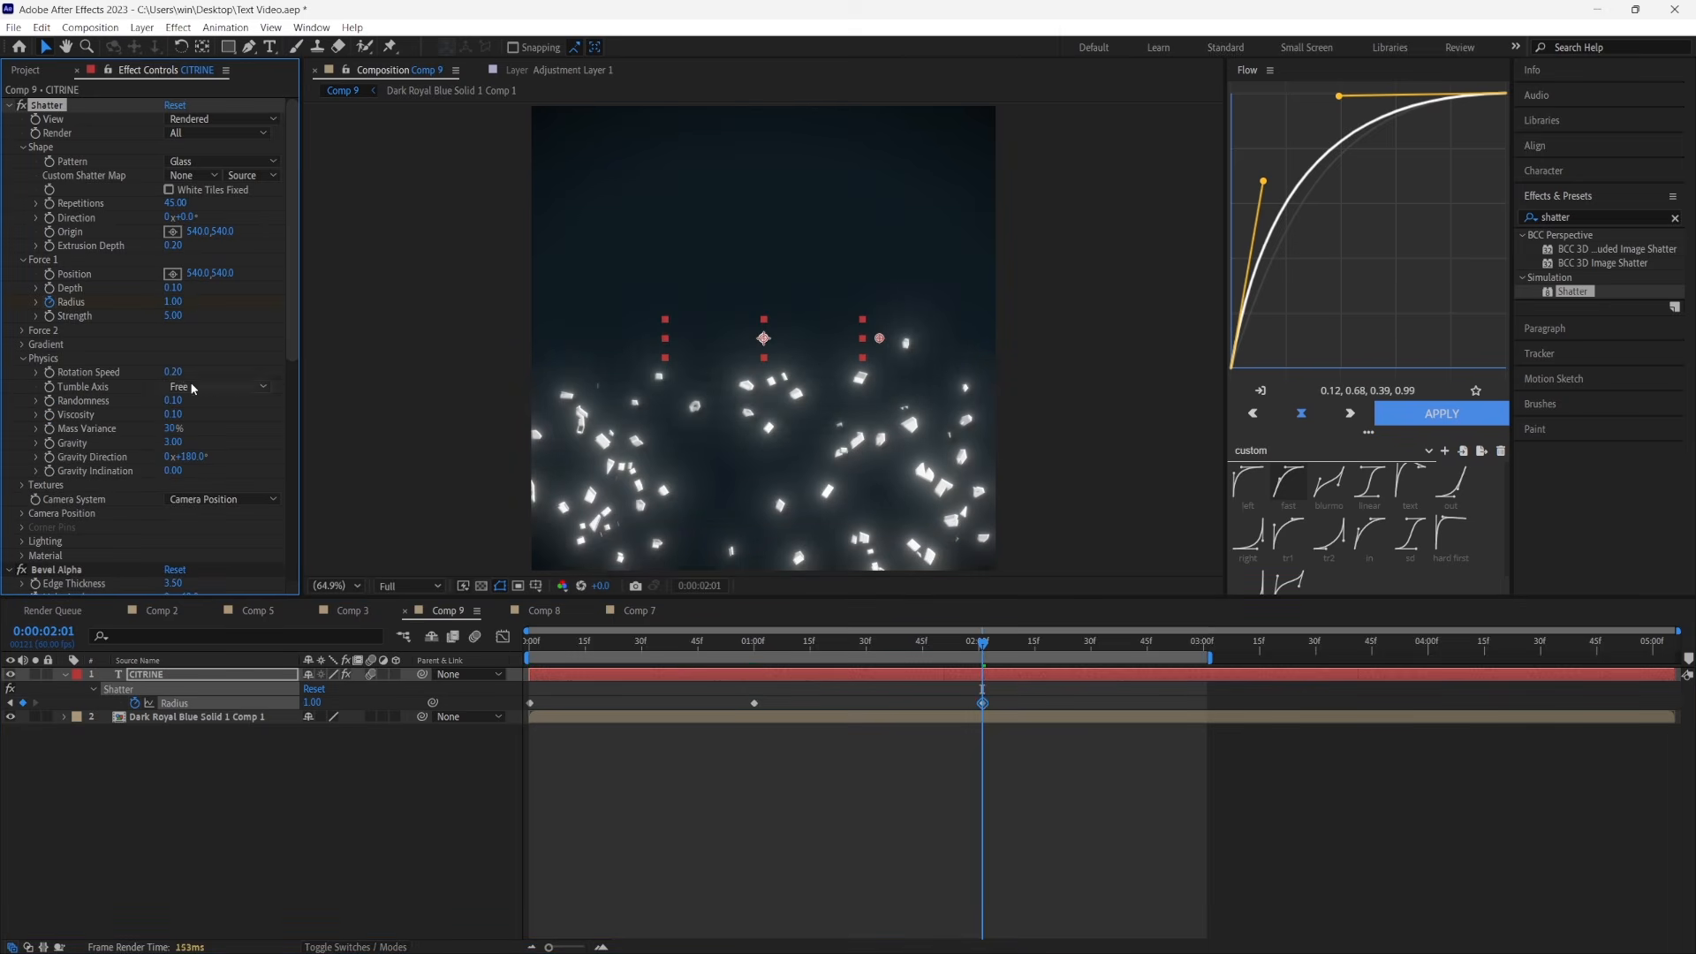
click(174, 373)
text(0.4)
key(Return)
mouse_move(177, 417)
mouse_down()
mouse_move(101, 418)
mouse_move(155, 430)
mouse_up()
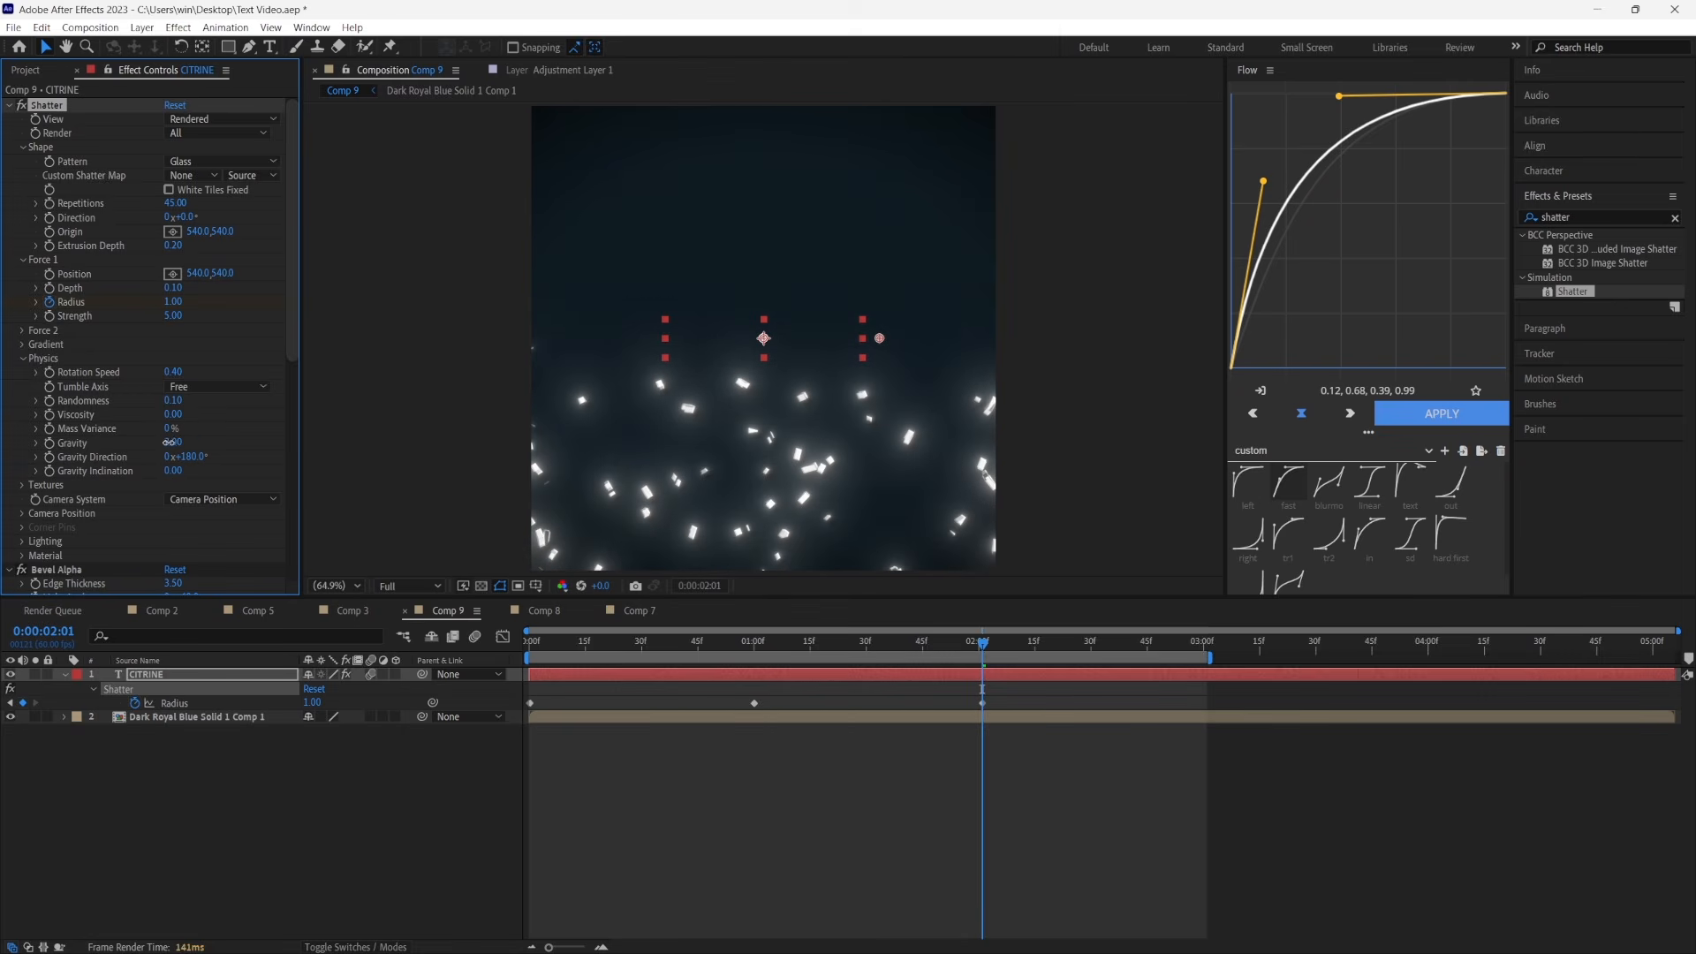
click(172, 444)
text(10)
key(Return)
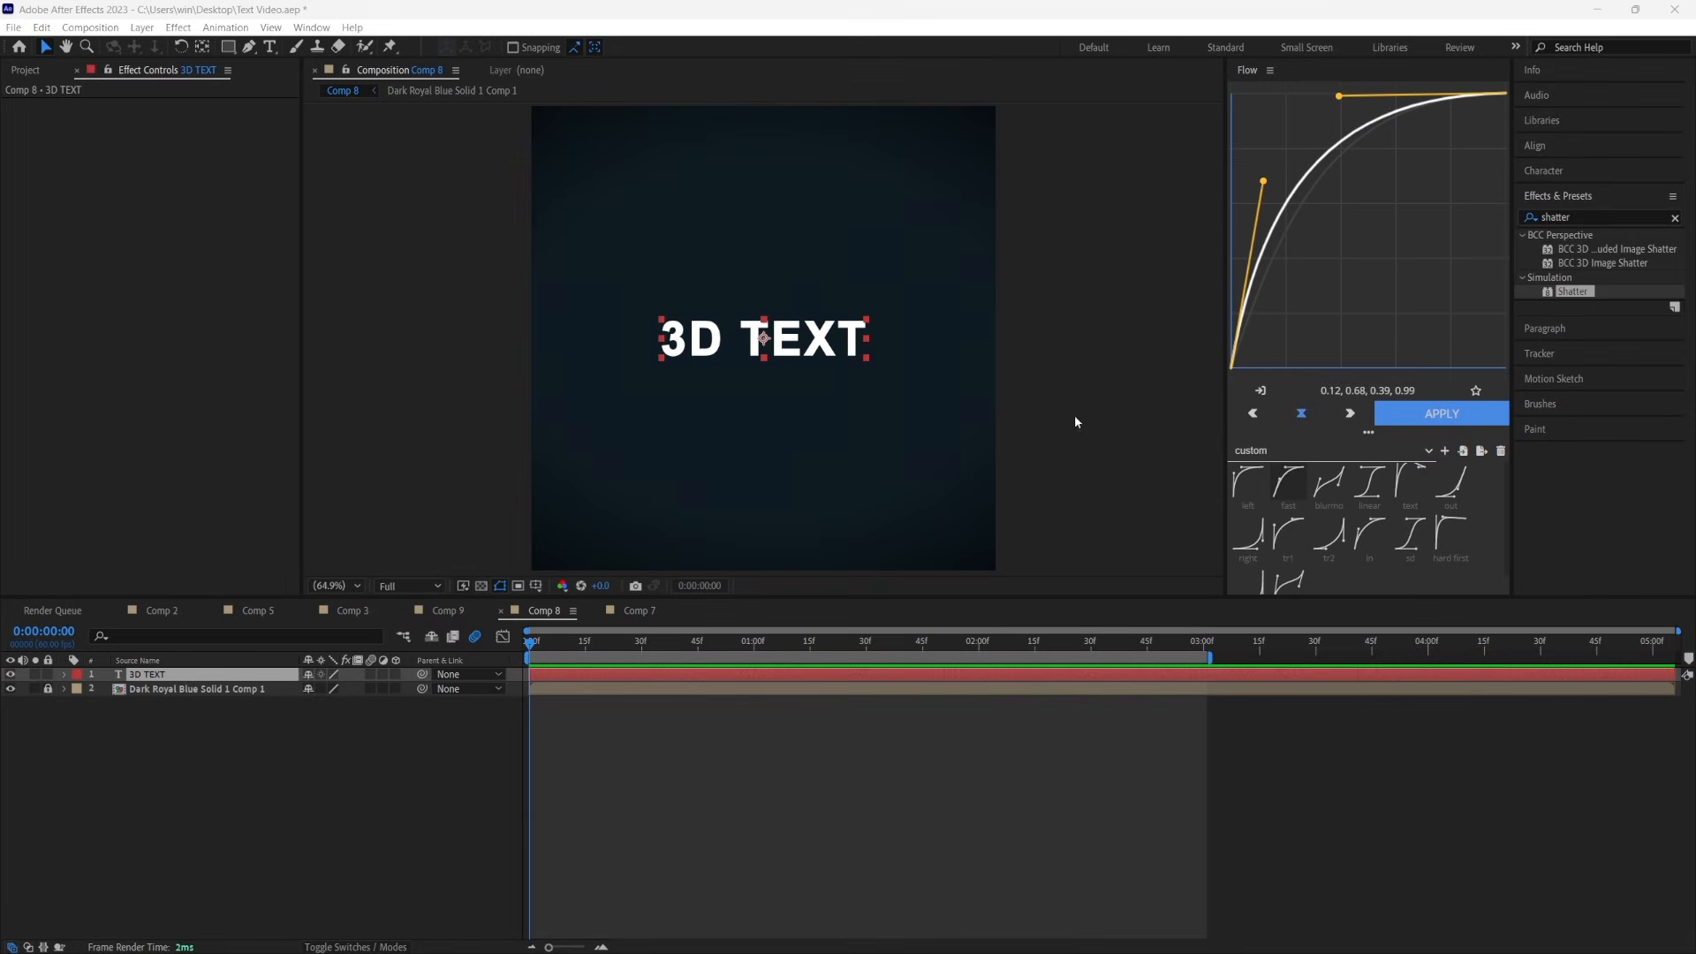
Create a new dark royal blue solid above the 3D TEXT layer in Comp 8
click(321, 794)
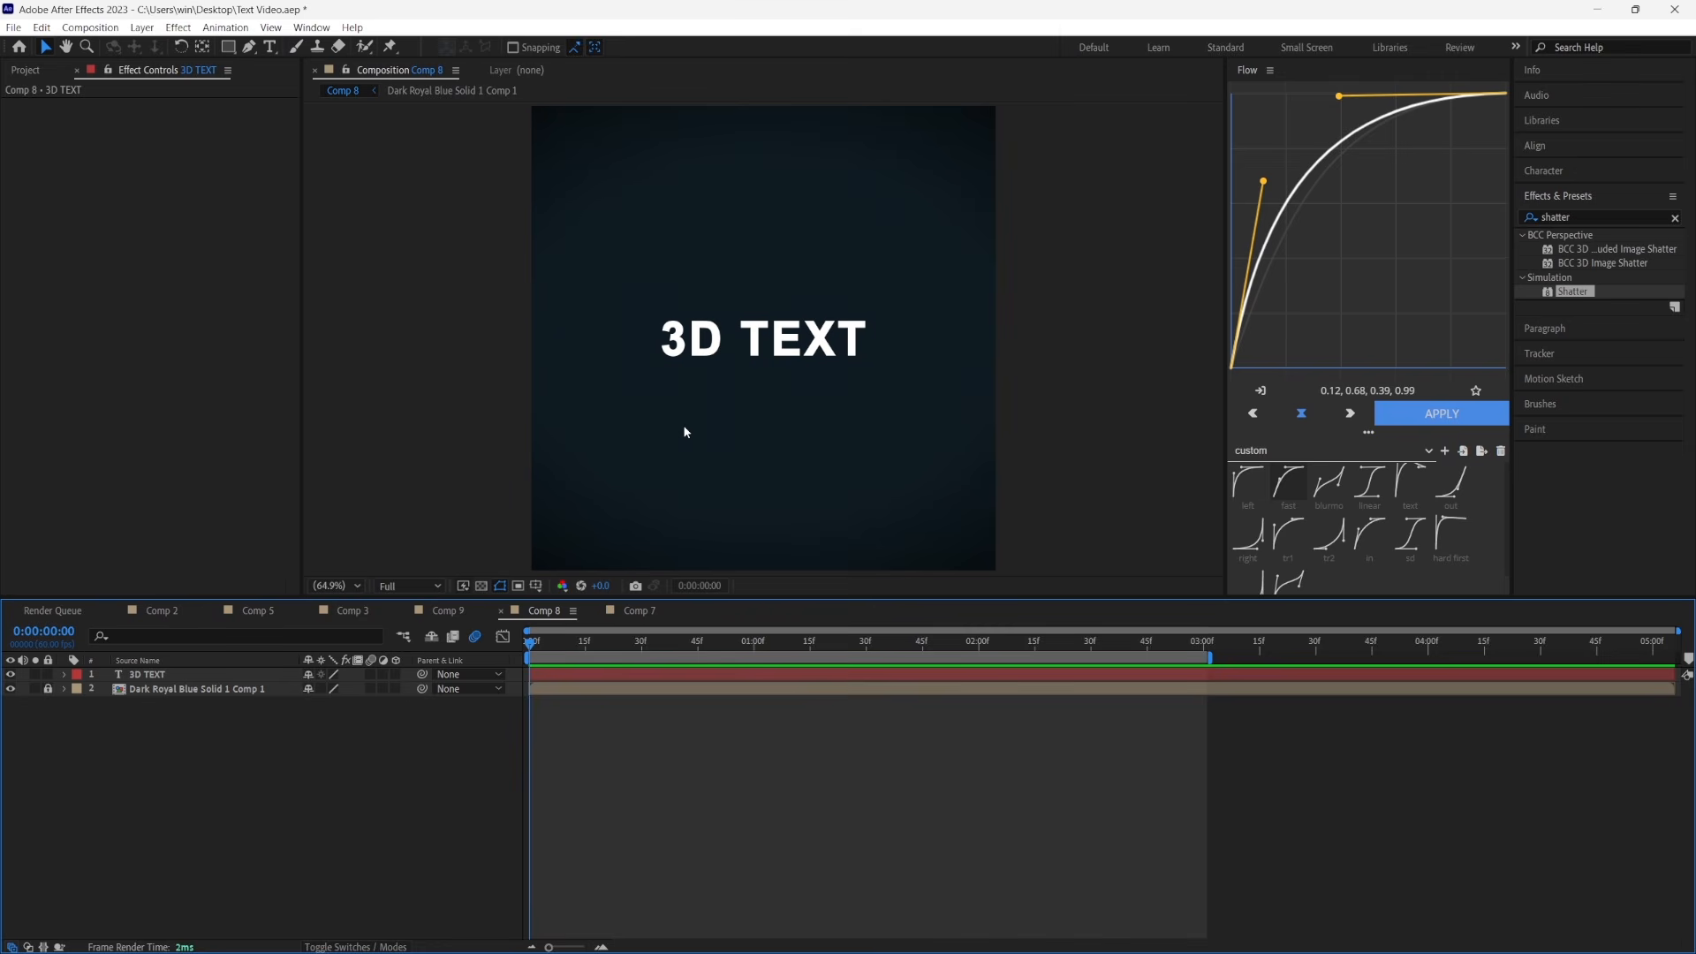
click(587, 674)
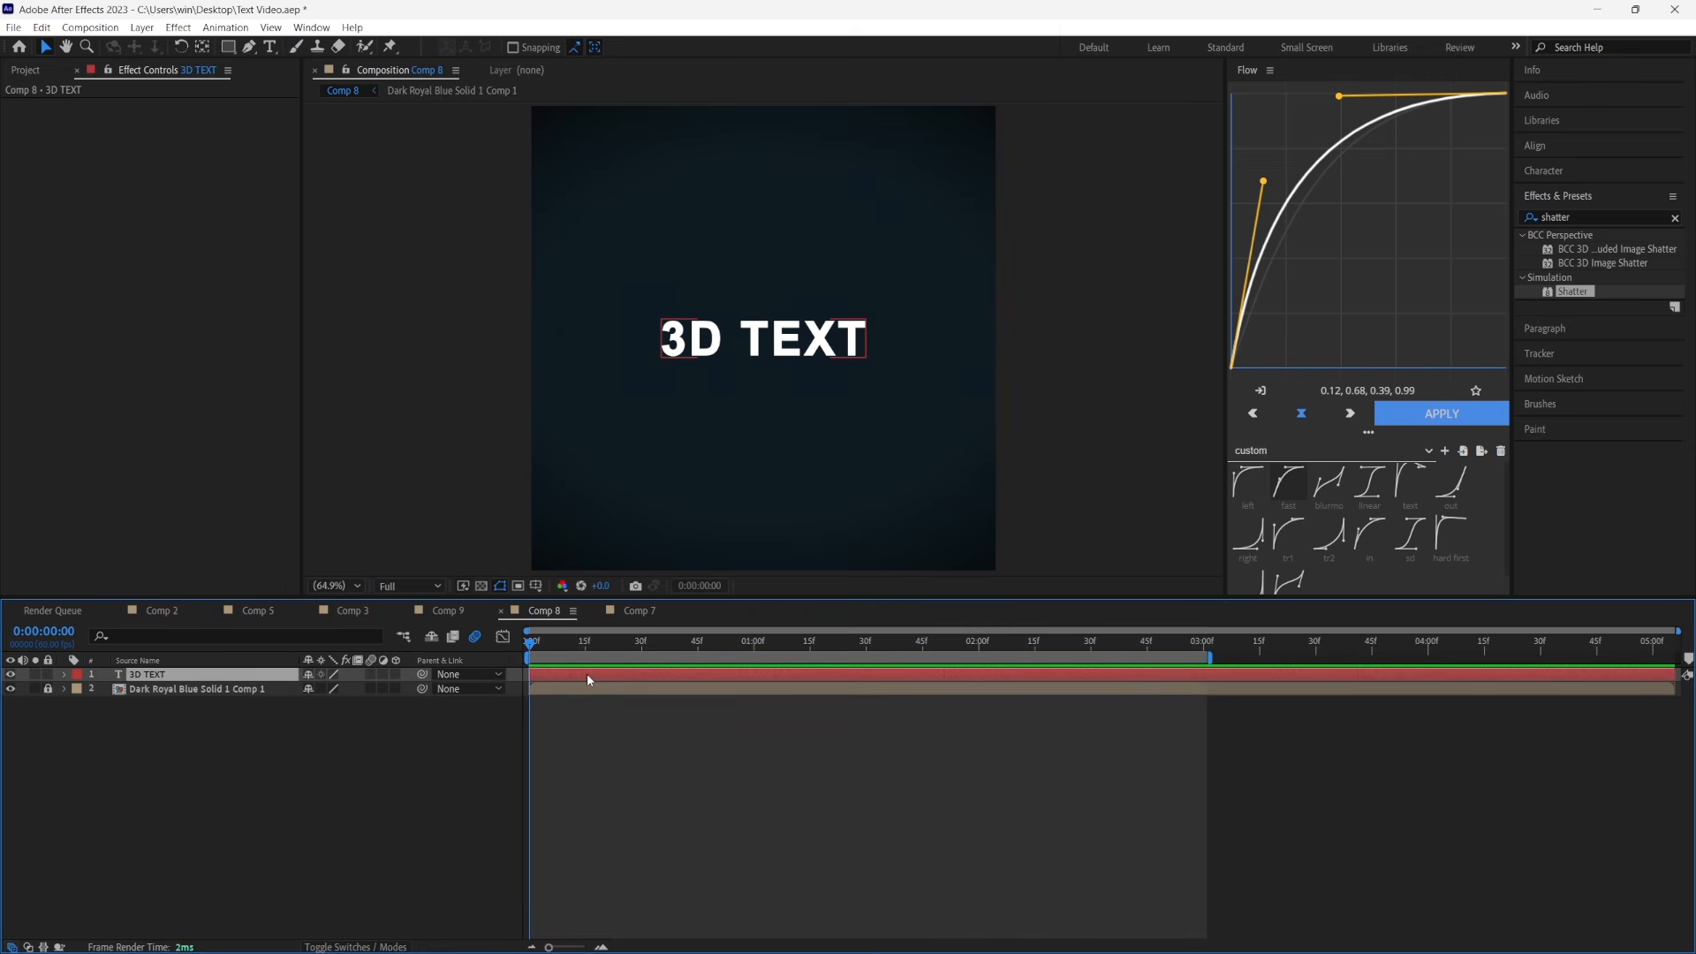
click(141, 27)
mouse_move(277, 46)
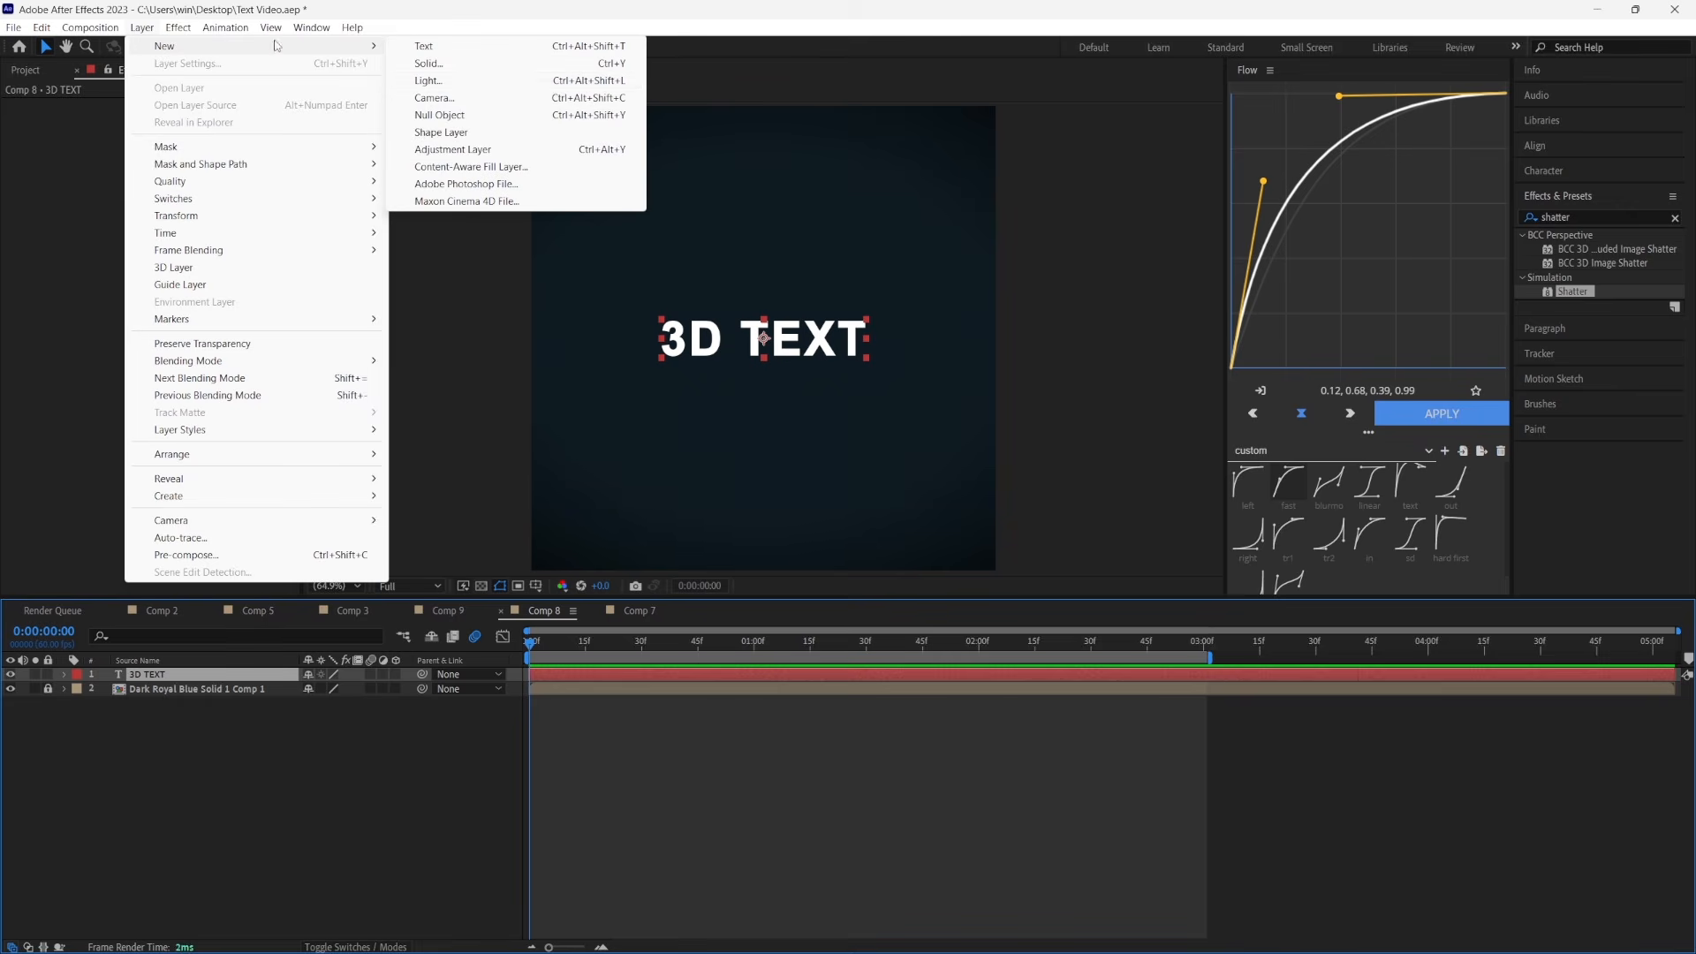
click(429, 63)
click(1266, 675)
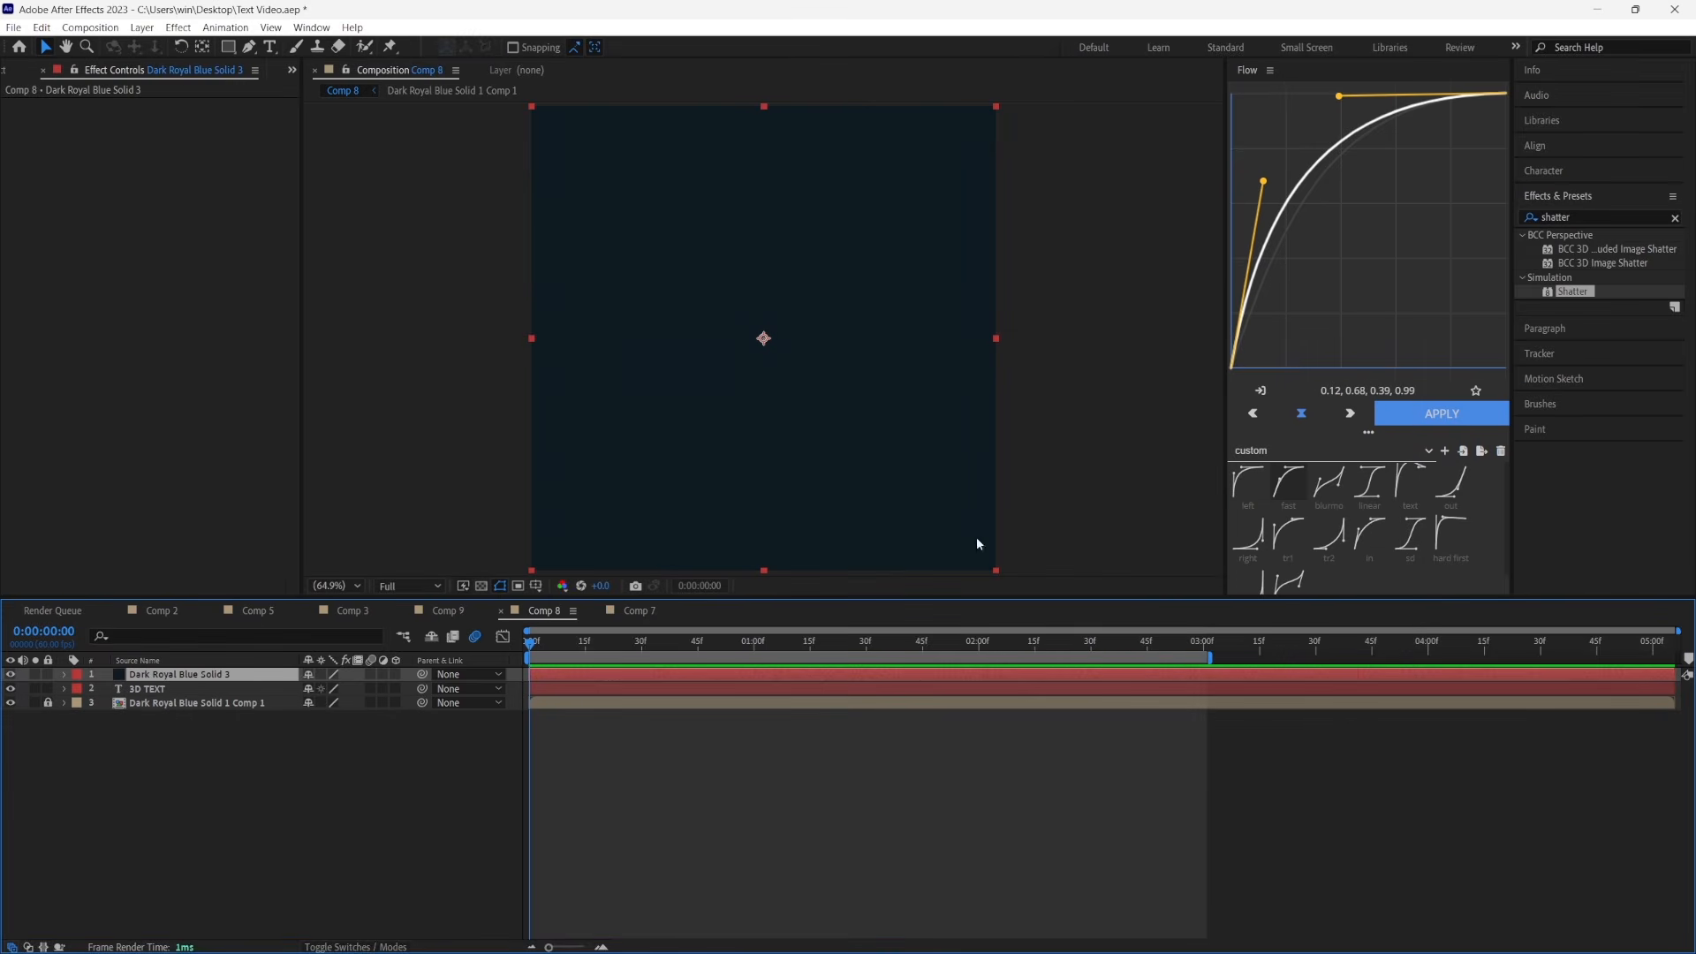
Find the Video Copilot Element effect and apply it to the new solid
double_click(1599, 216)
text(elem)
drag(1576, 249, 739, 678)
Assign the 3D TEXT layer as Path Layer 1 in Element's custom text and masks
click(23, 259)
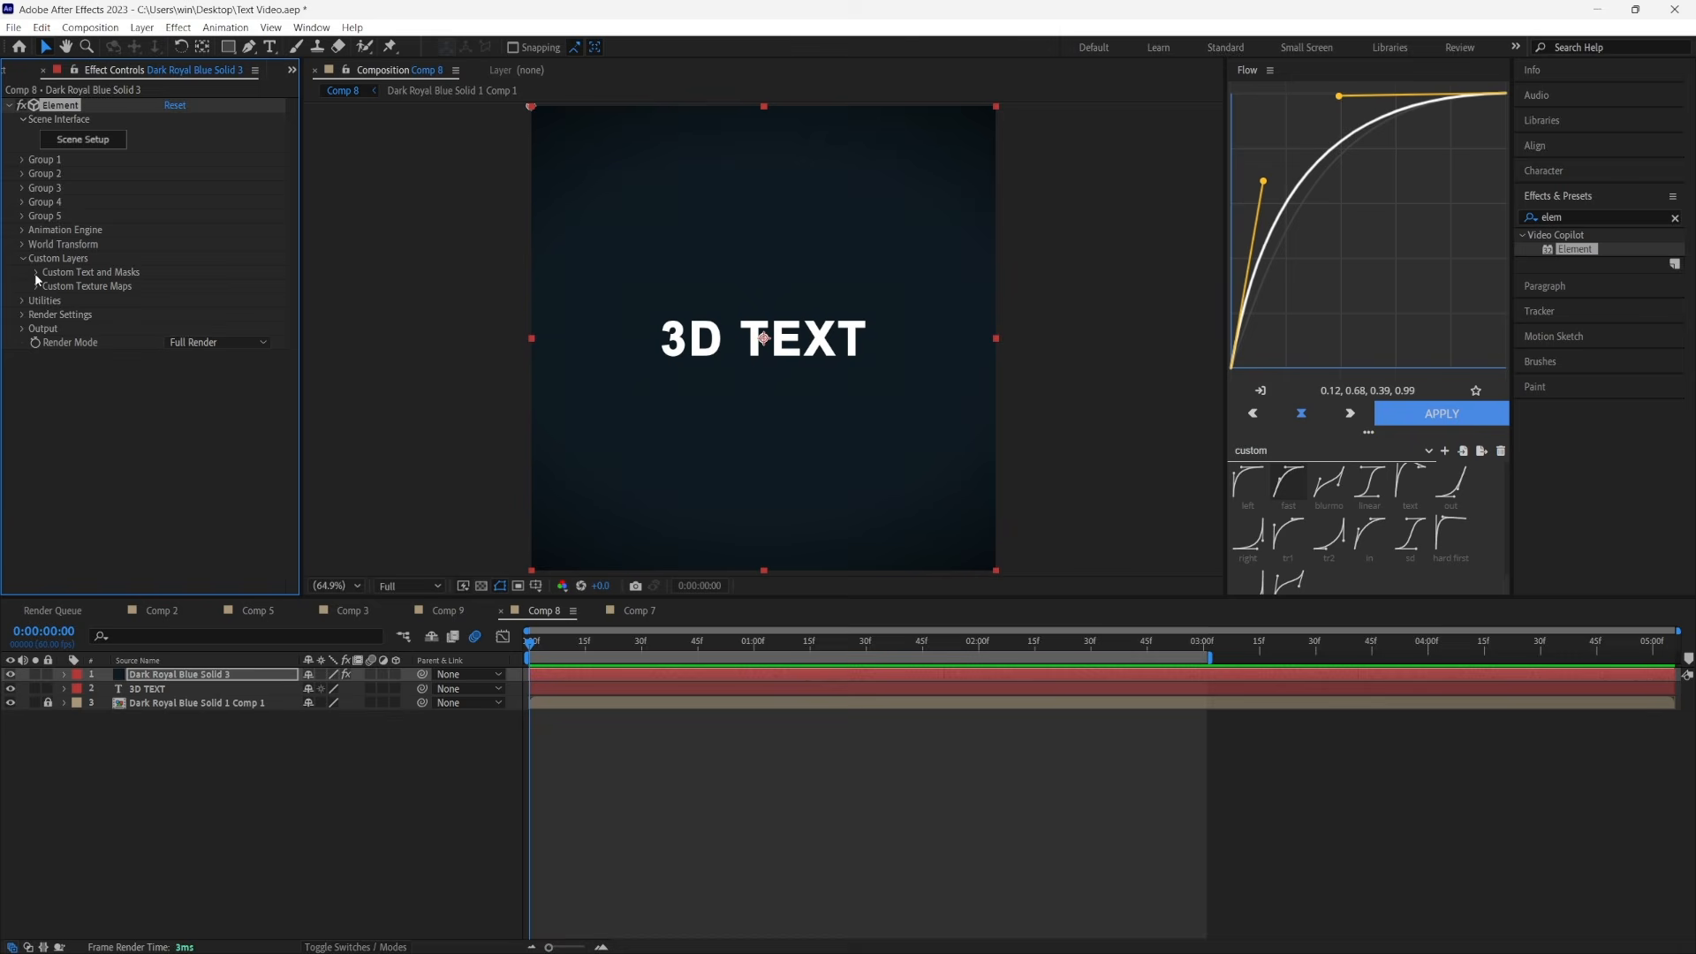
click(35, 272)
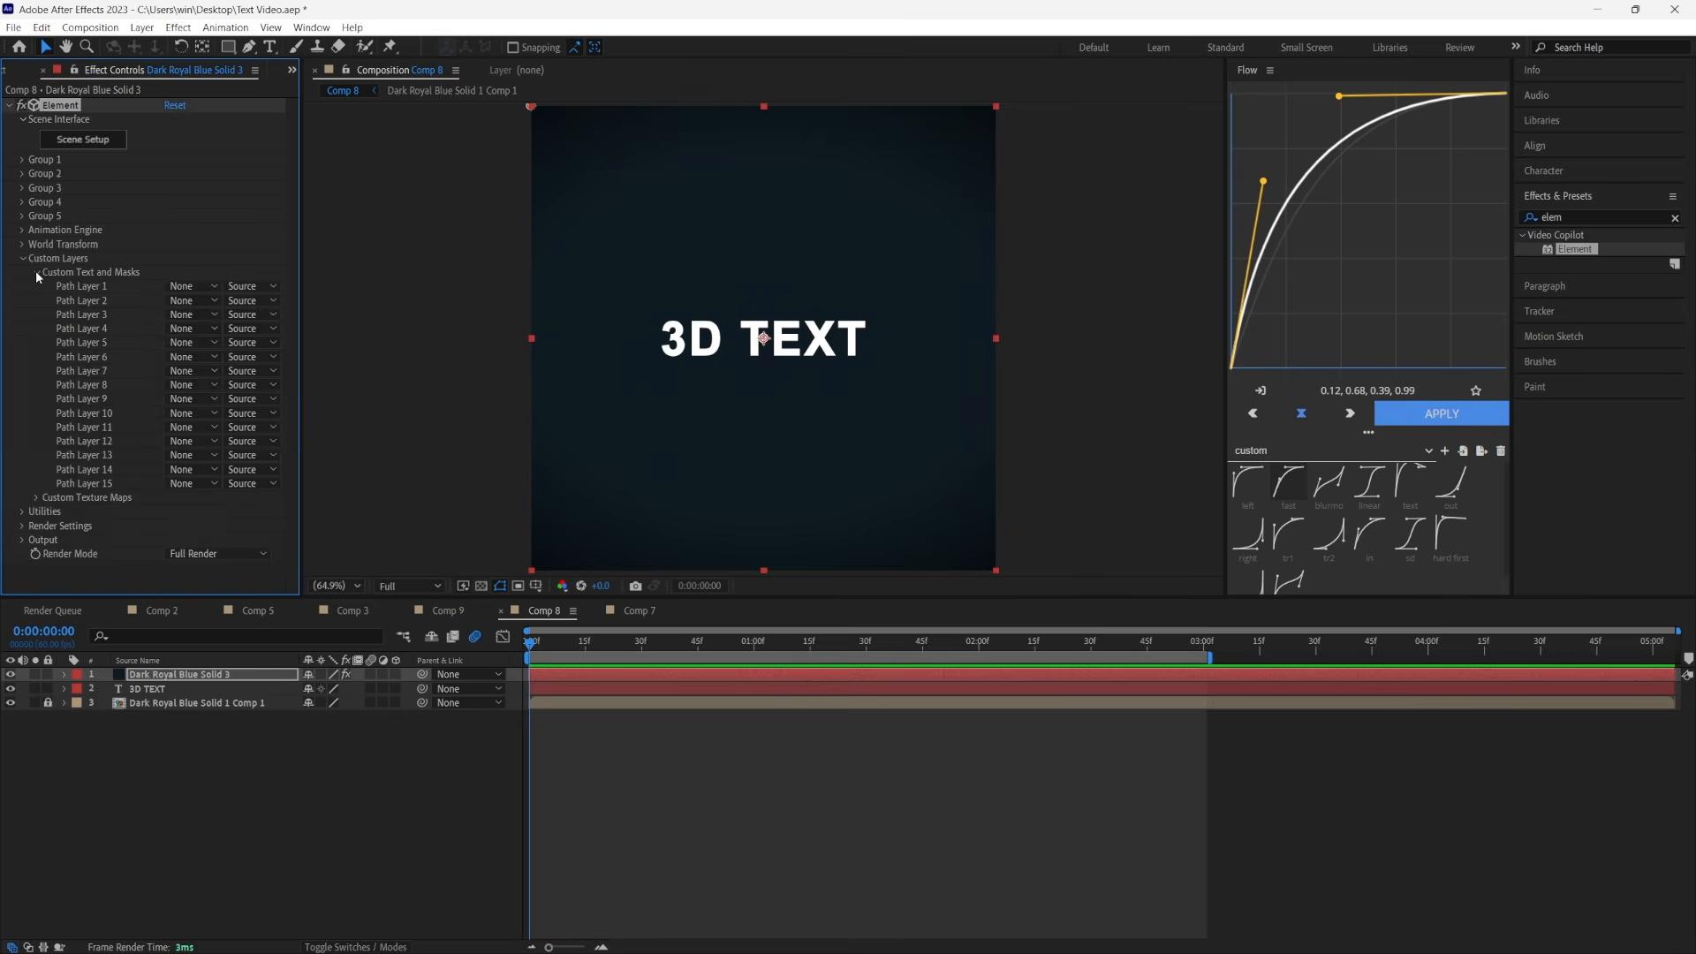
click(191, 286)
click(194, 342)
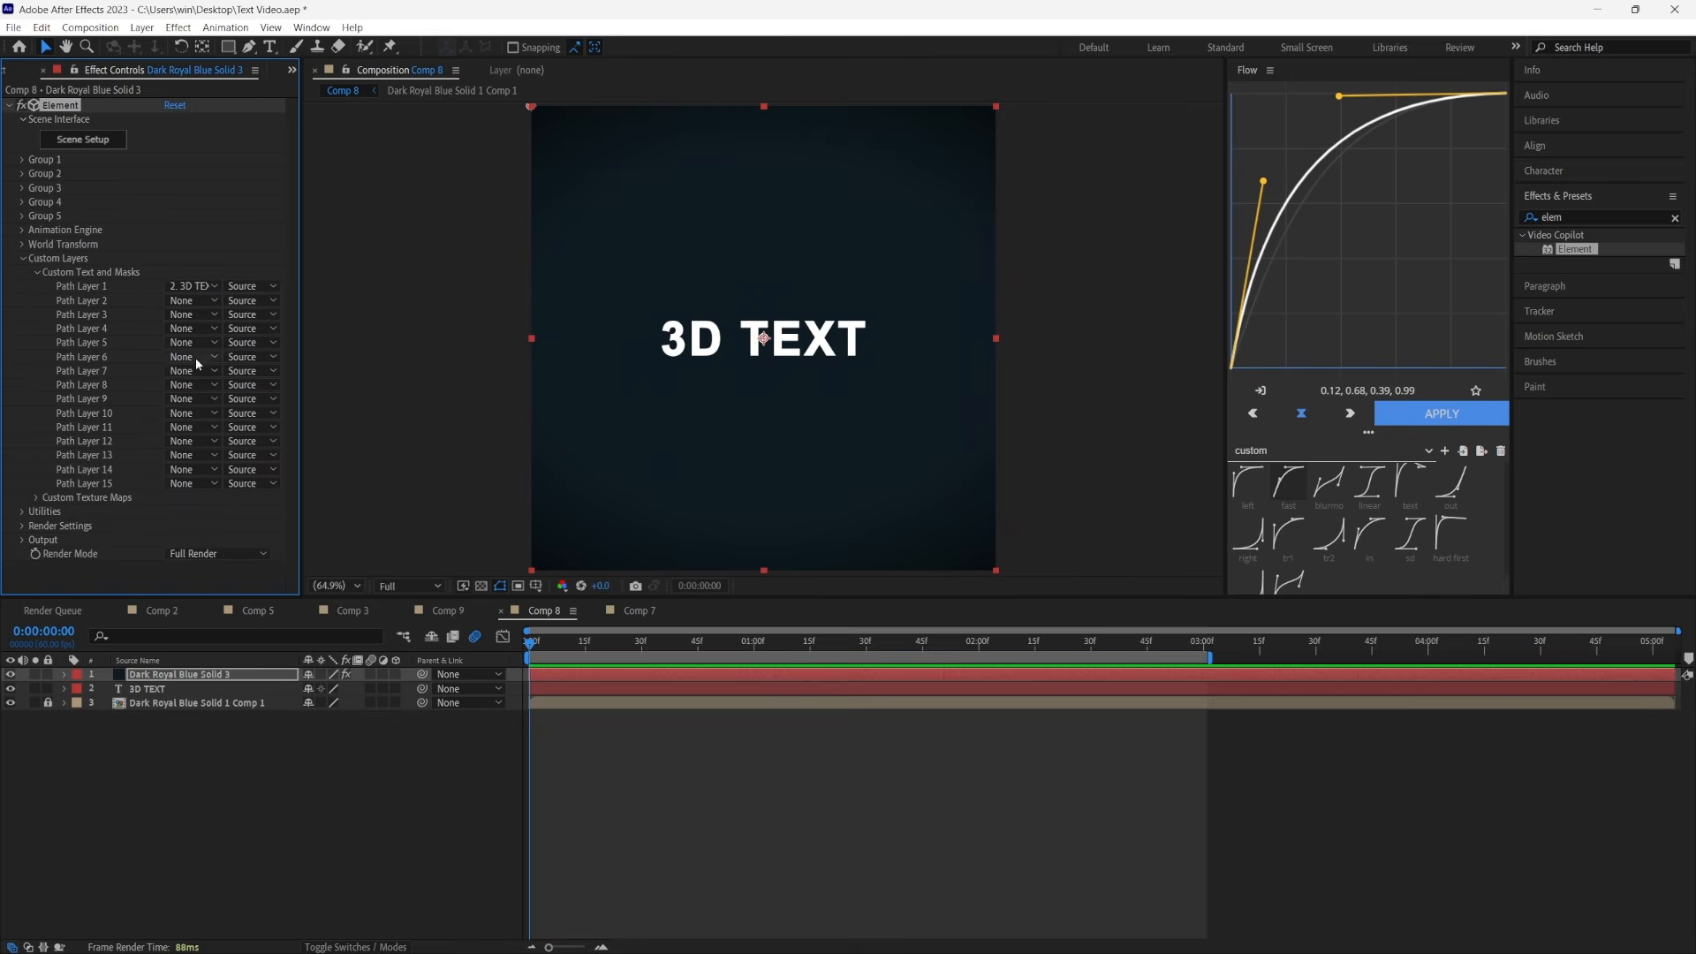
click(23, 259)
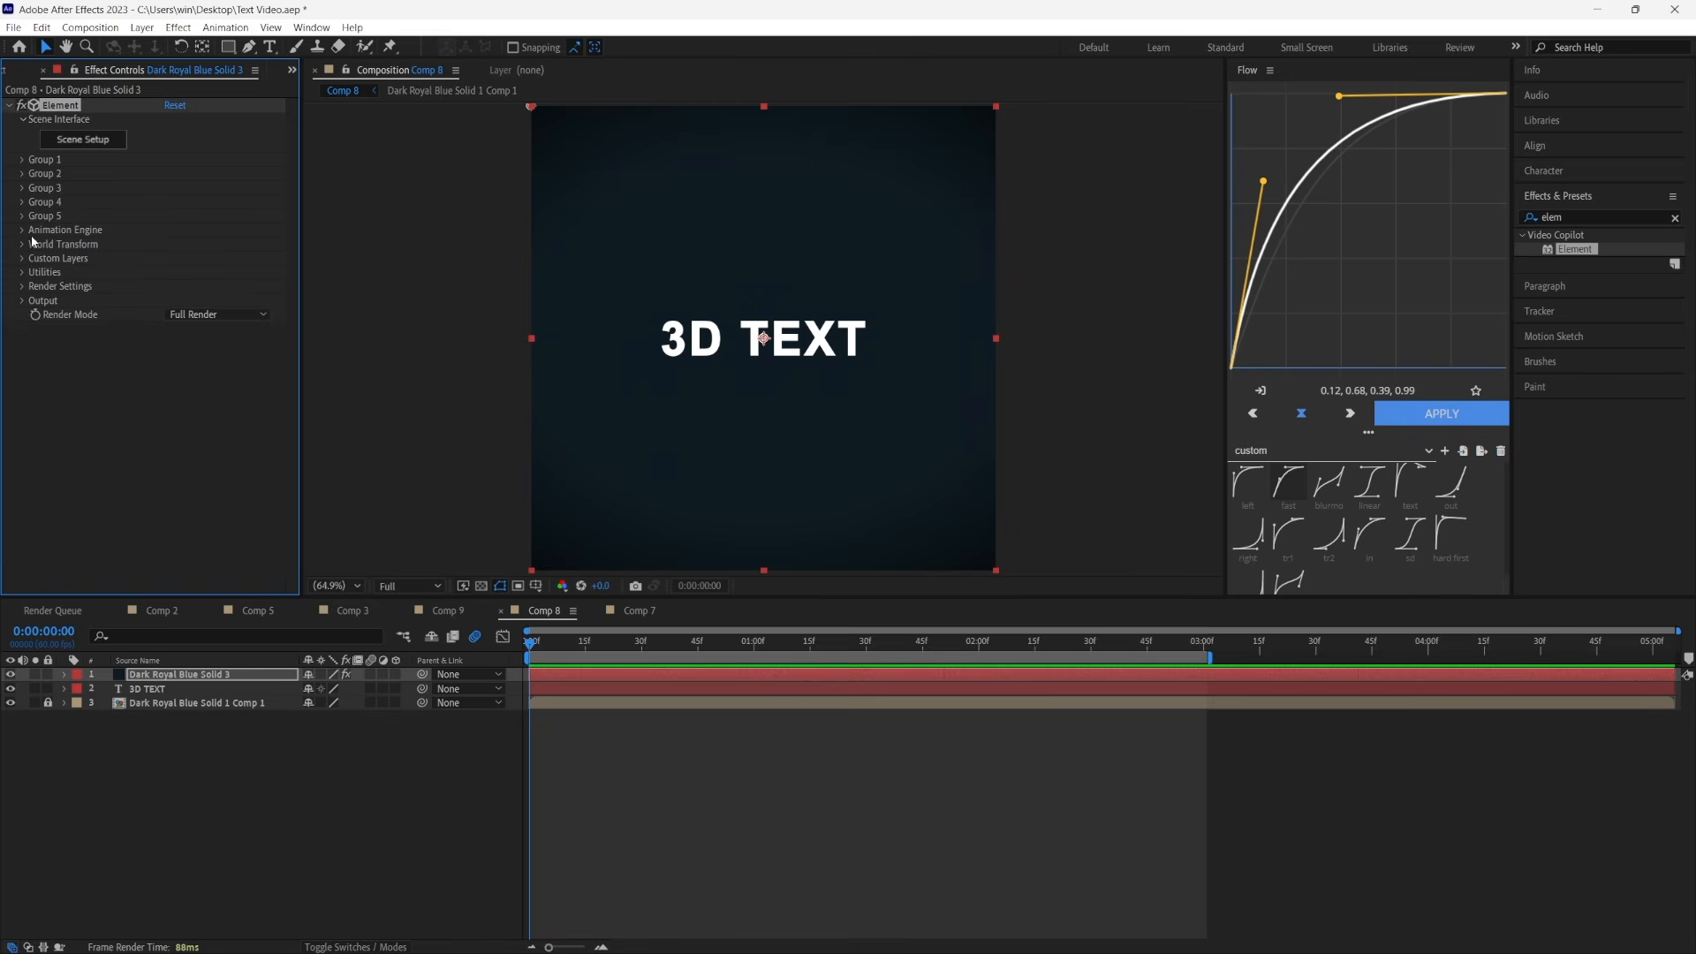
Extrude the custom text path in Element's Scene Setup and set its bevel copies to 2
click(83, 141)
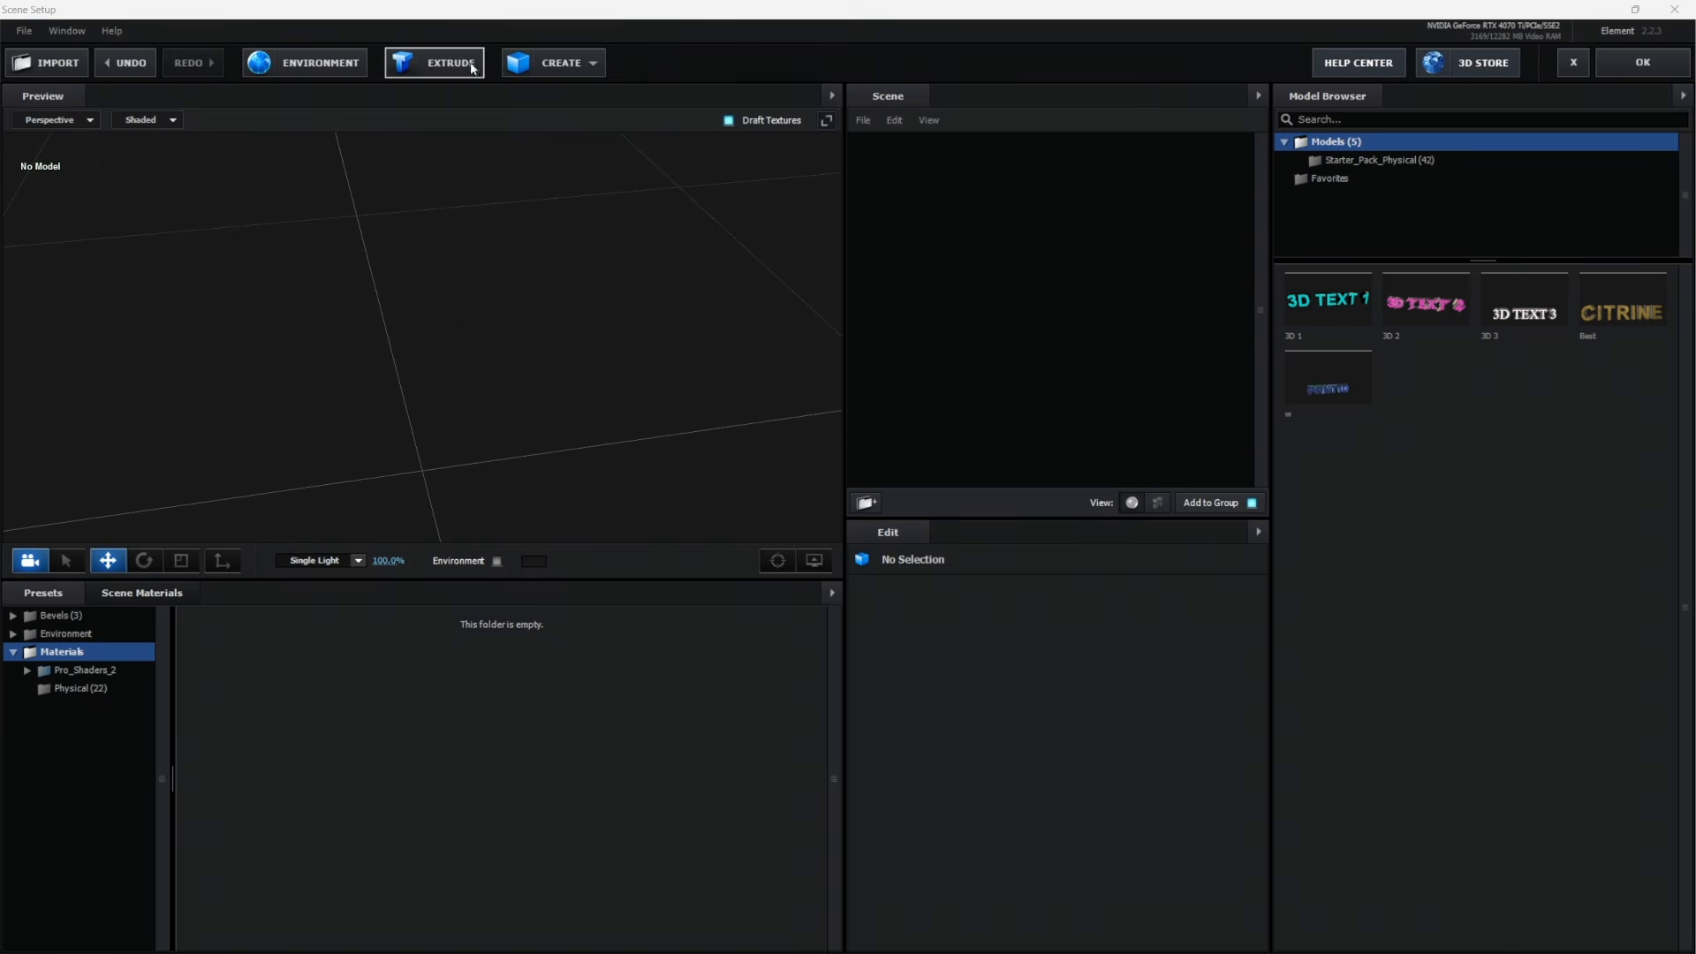
click(470, 66)
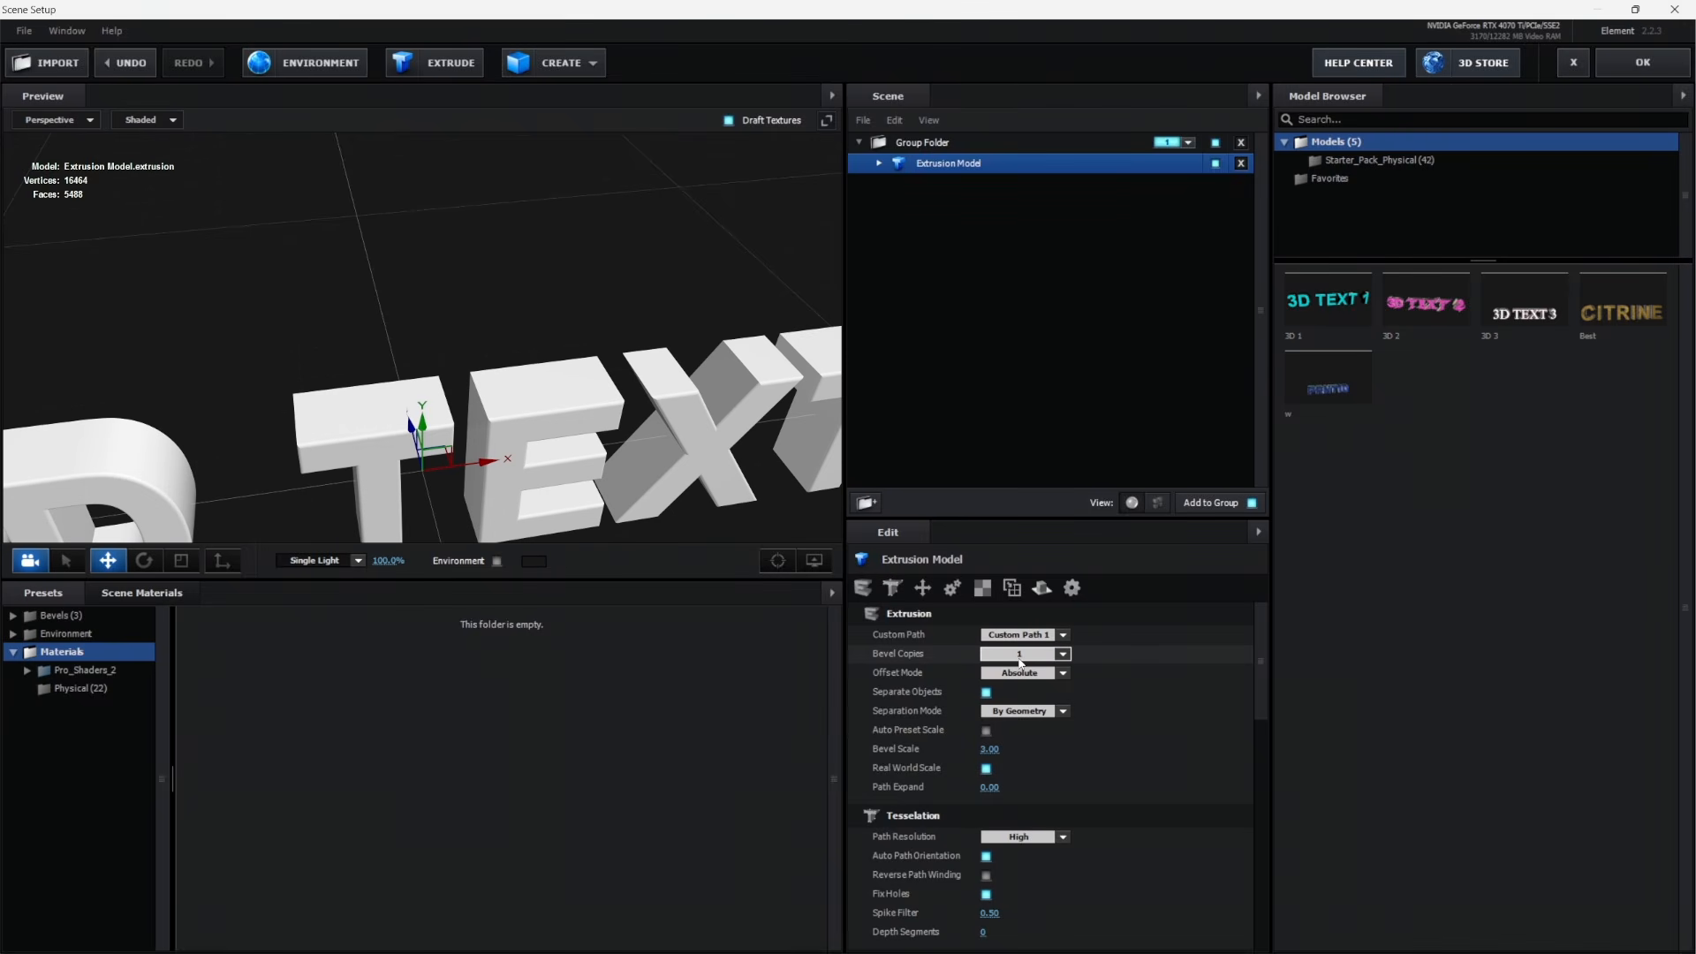
click(1020, 660)
click(1016, 693)
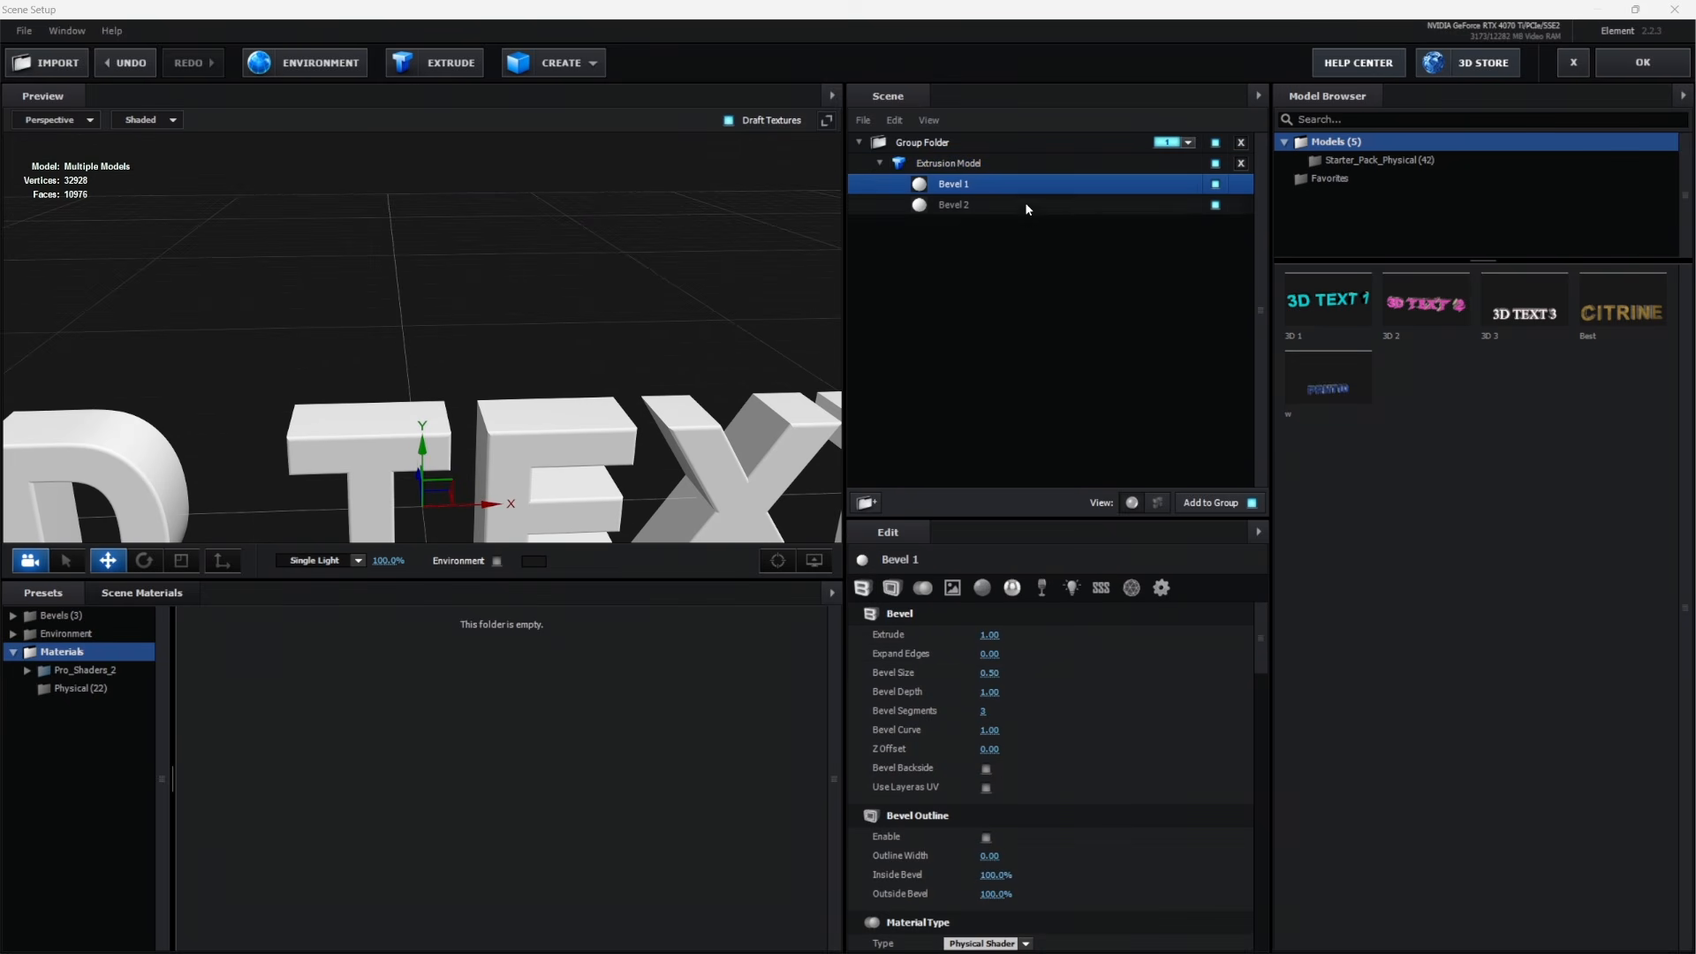
Set Bevel 1's extrude to 1.63 and its bevel size to 0
click(990, 635)
text(1.63)
key(Return)
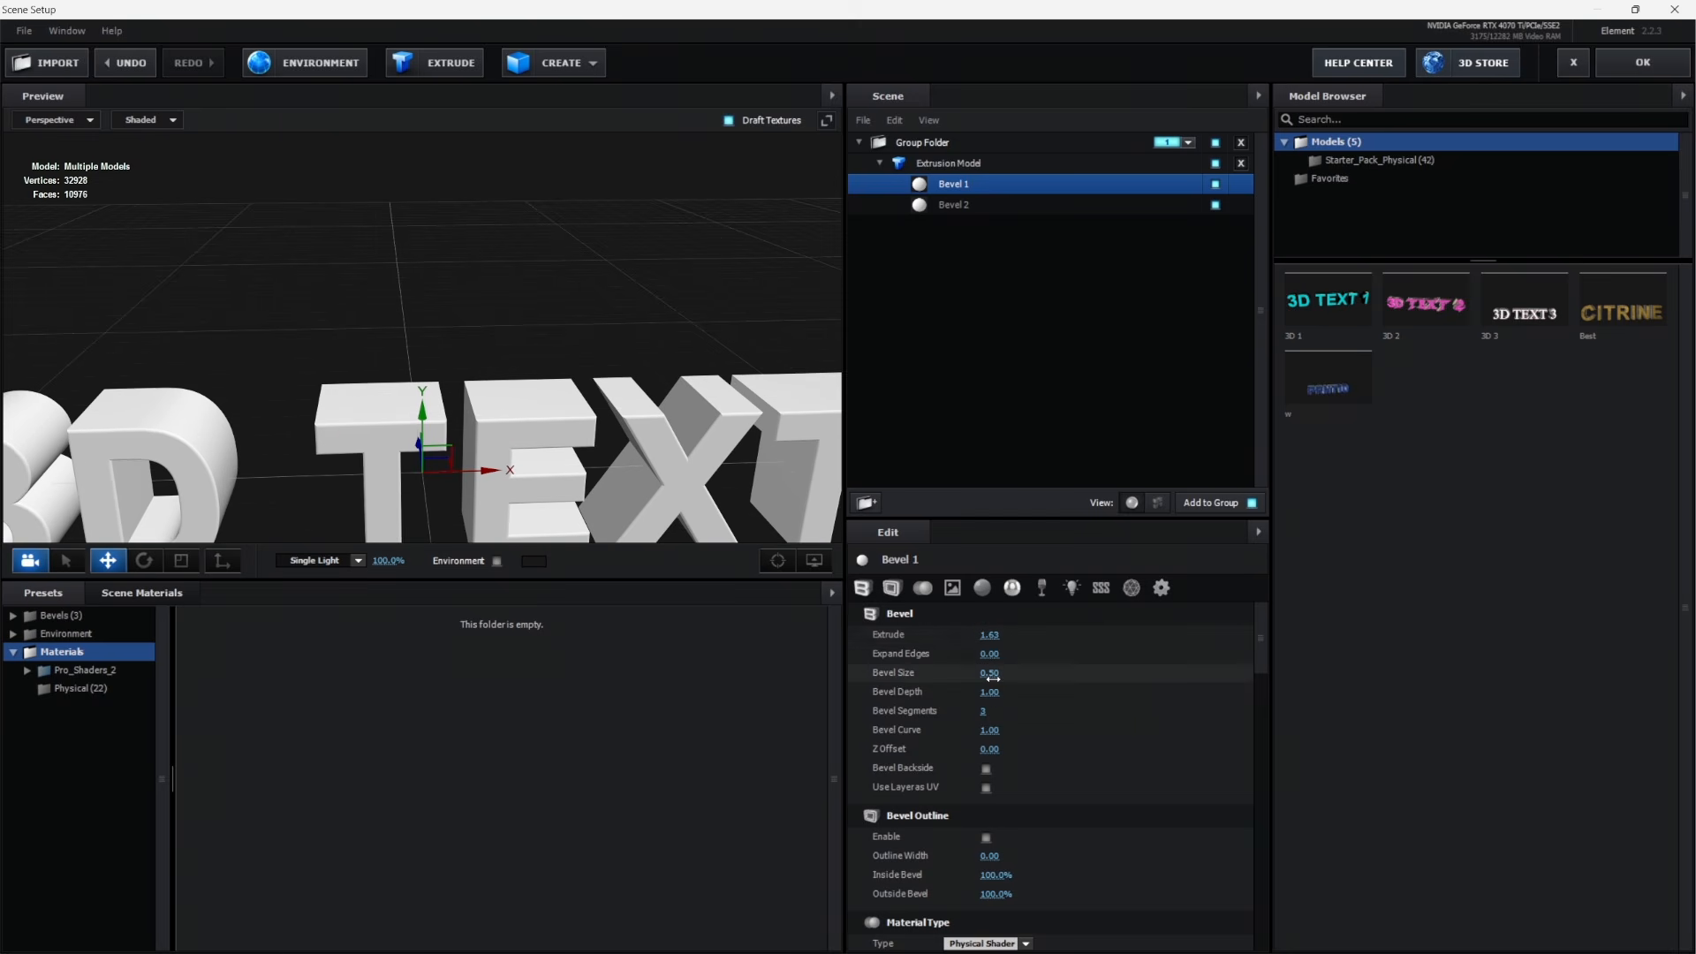
drag(996, 678, 814, 676)
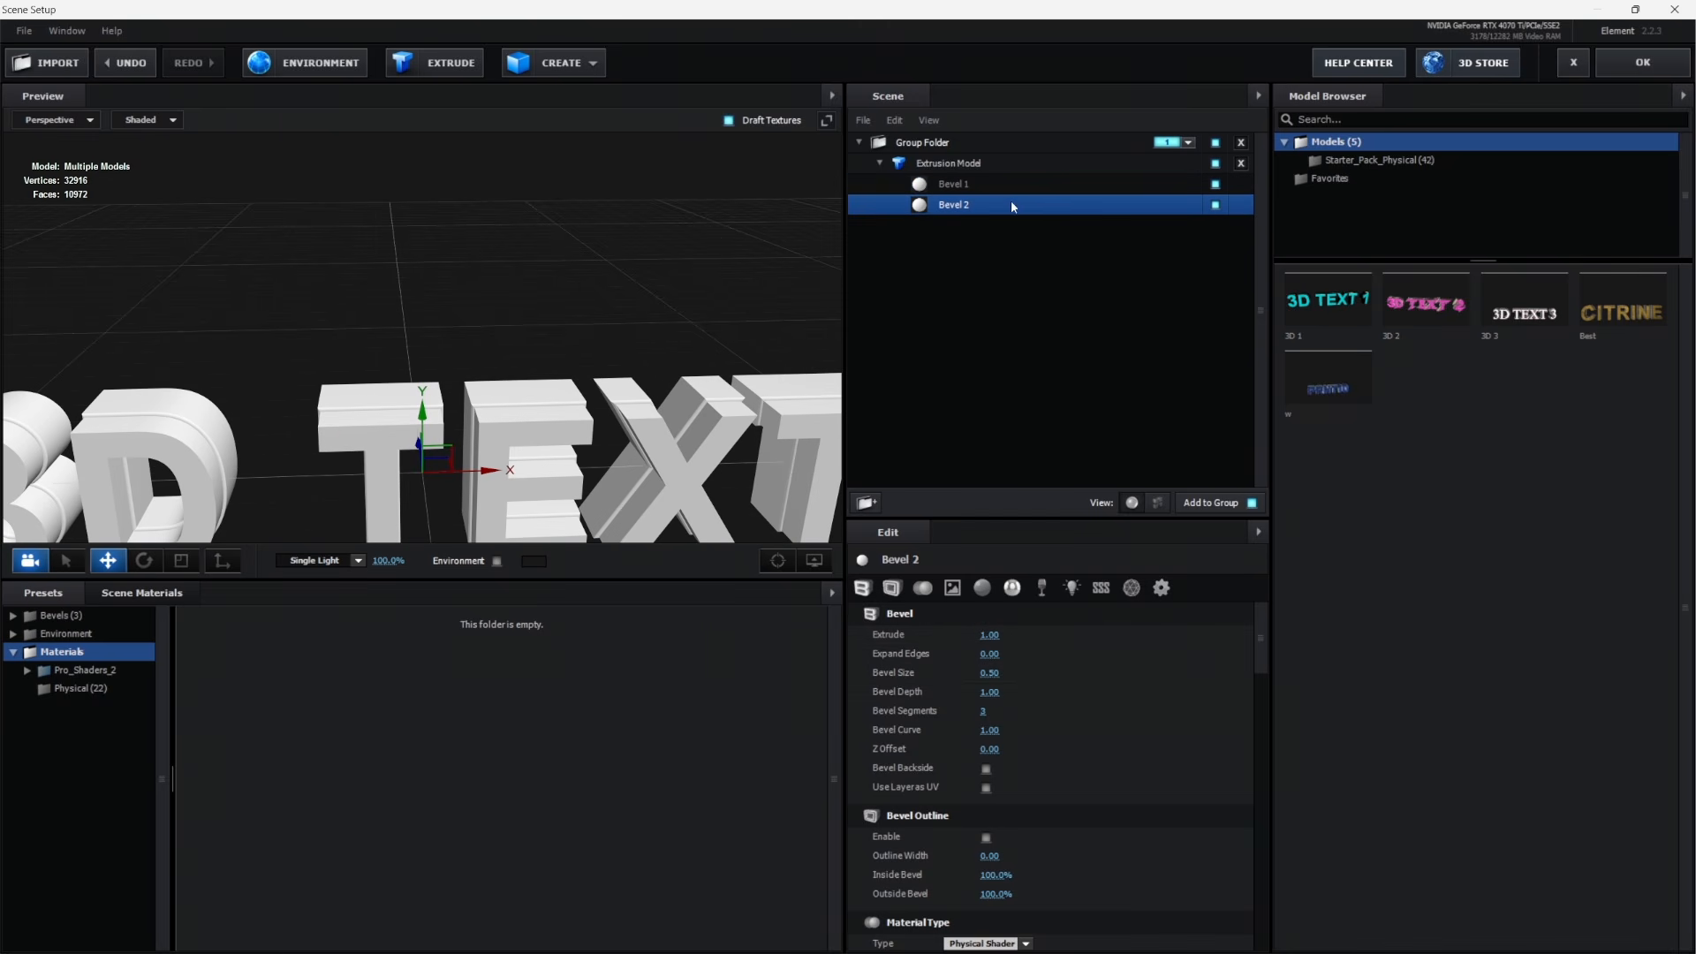
Set Bevel 2's Expand Edges to 0.17
click(954, 204)
click(997, 655)
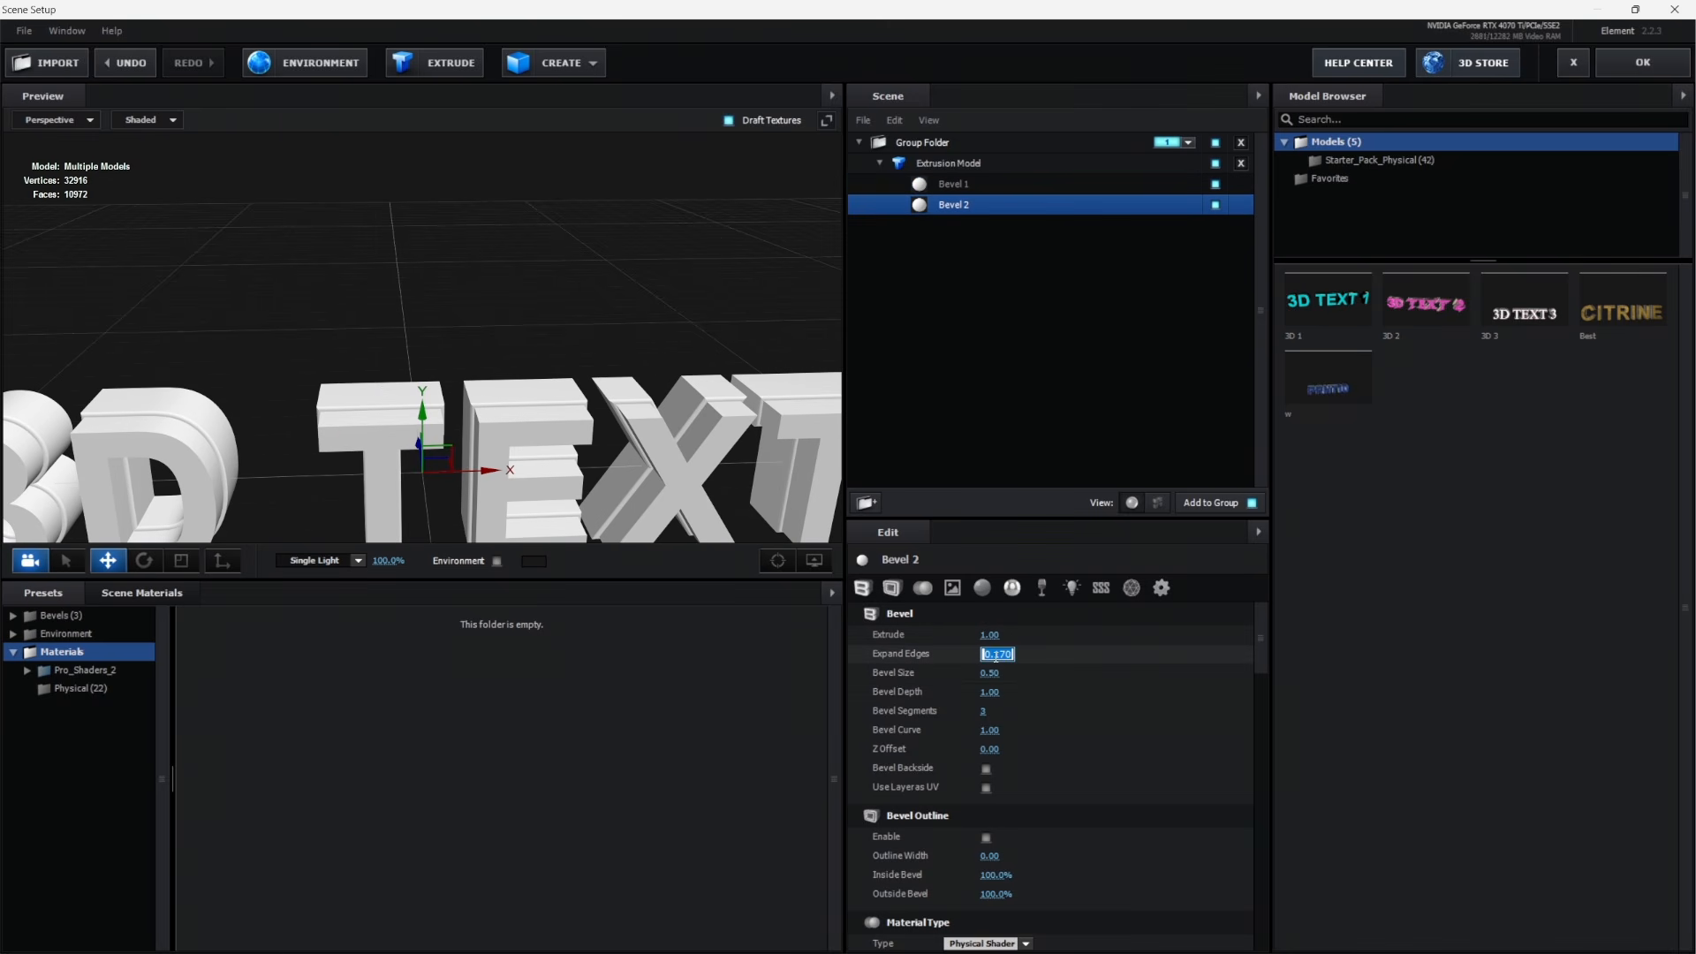
text(.17)
key(Return)
Apply the metal_black_chips material from the Pro_Shaders_2 Metal presets to Bevel 2
double_click(105, 674)
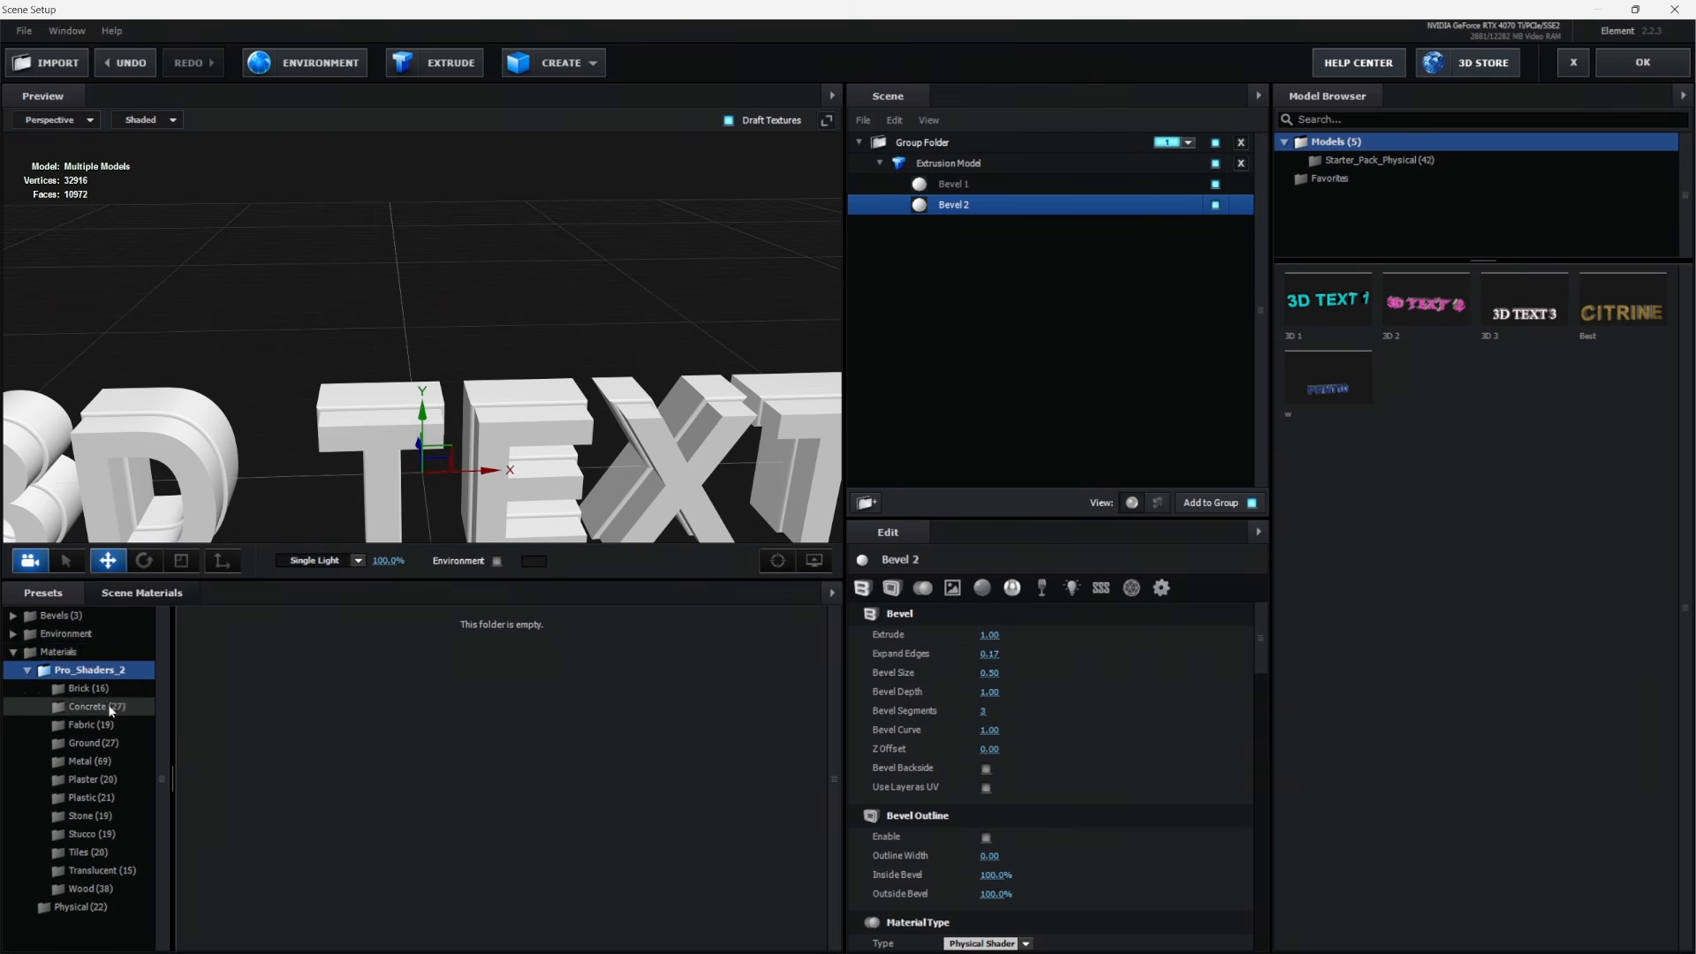
click(88, 765)
click(592, 870)
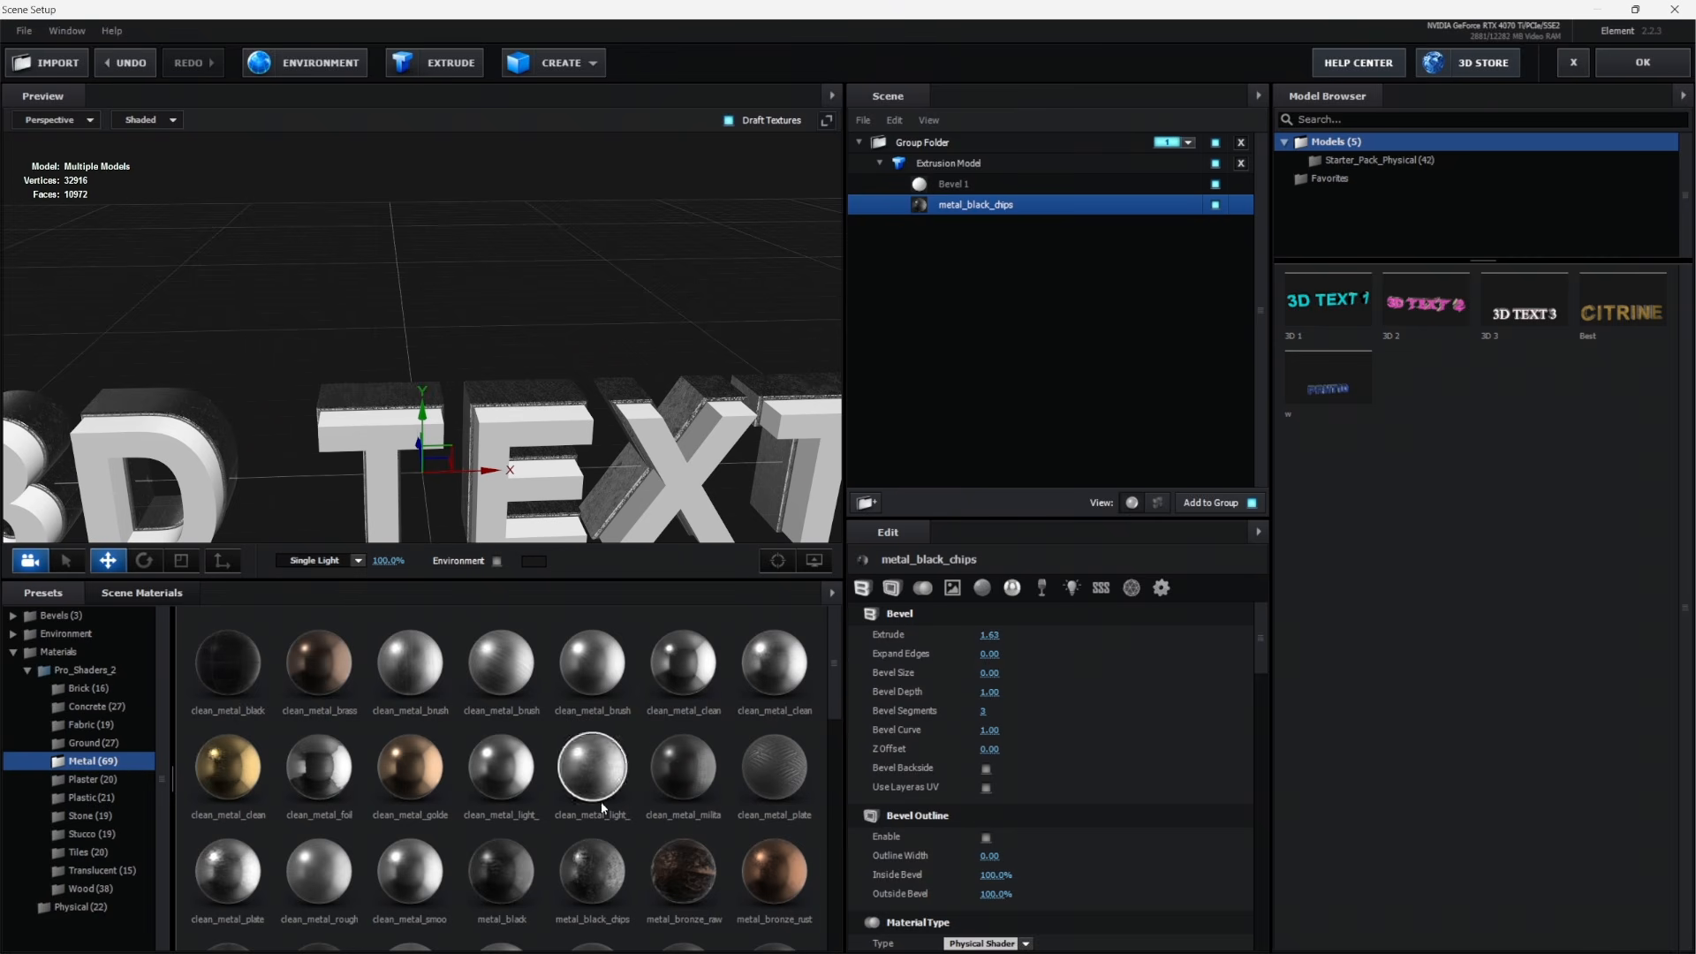
Apply the metal_copper_dirty material from the Metal presets to Bevel 1
click(1184, 184)
scroll(442, 848, down, 3)
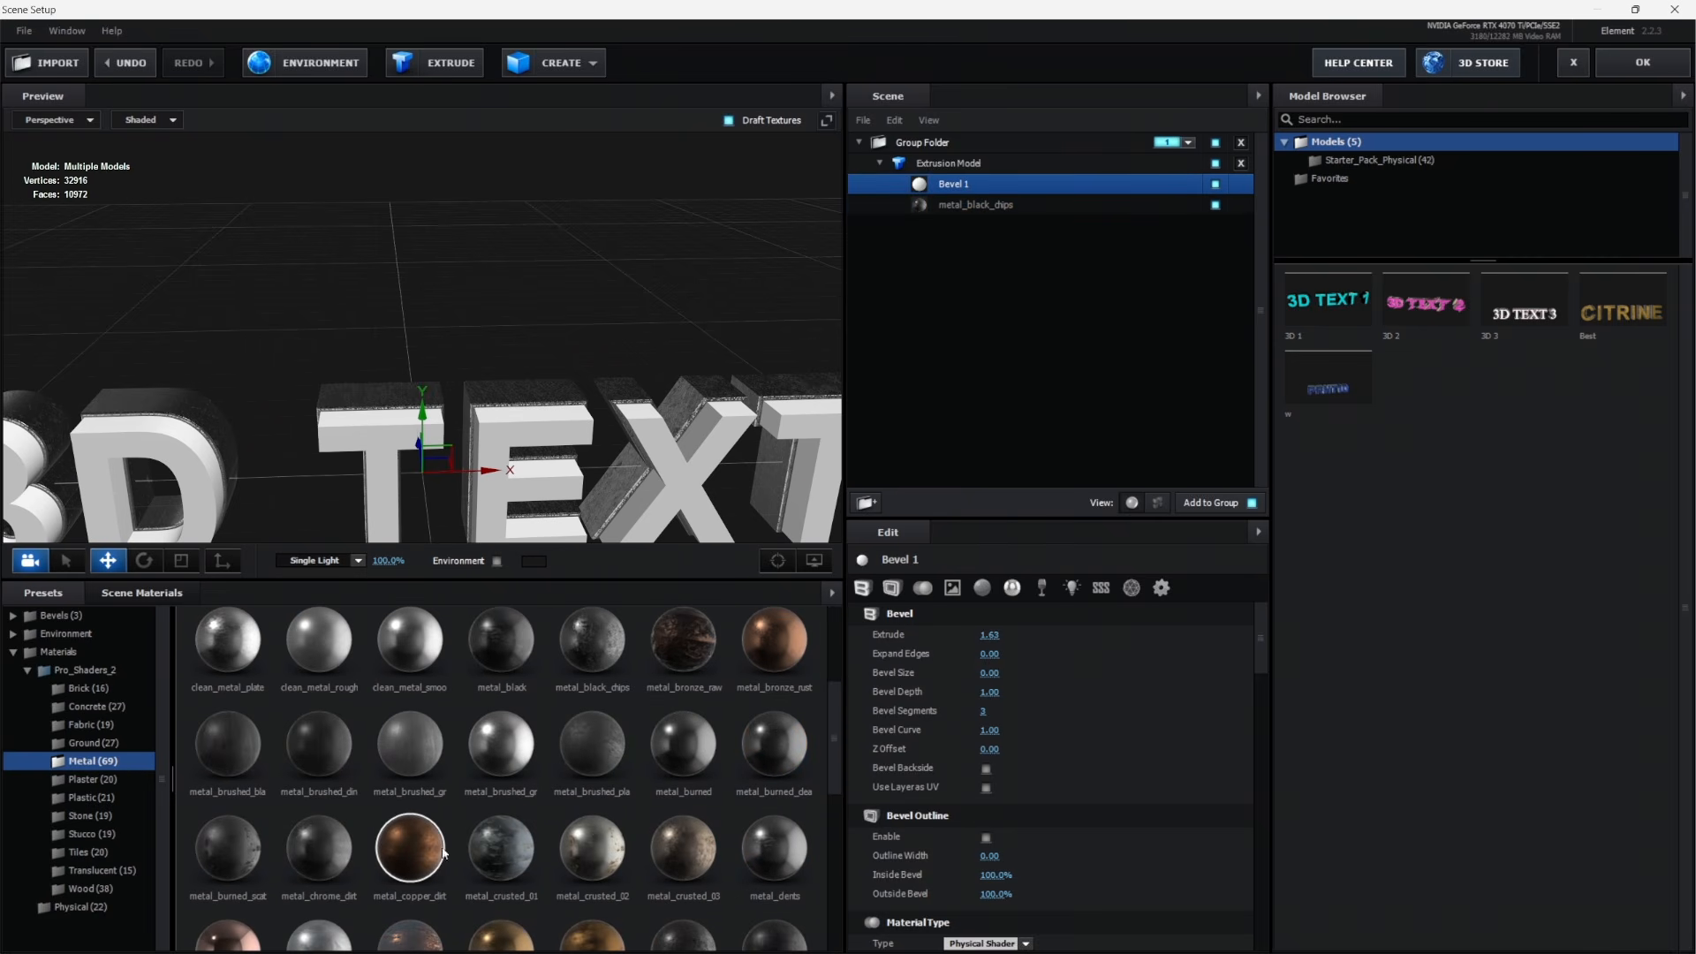
click(419, 864)
Change the metal_copper_dirty reflectivity color to golden yellow FFCB5C and accept the Element scene
scroll(1003, 709, down, 5)
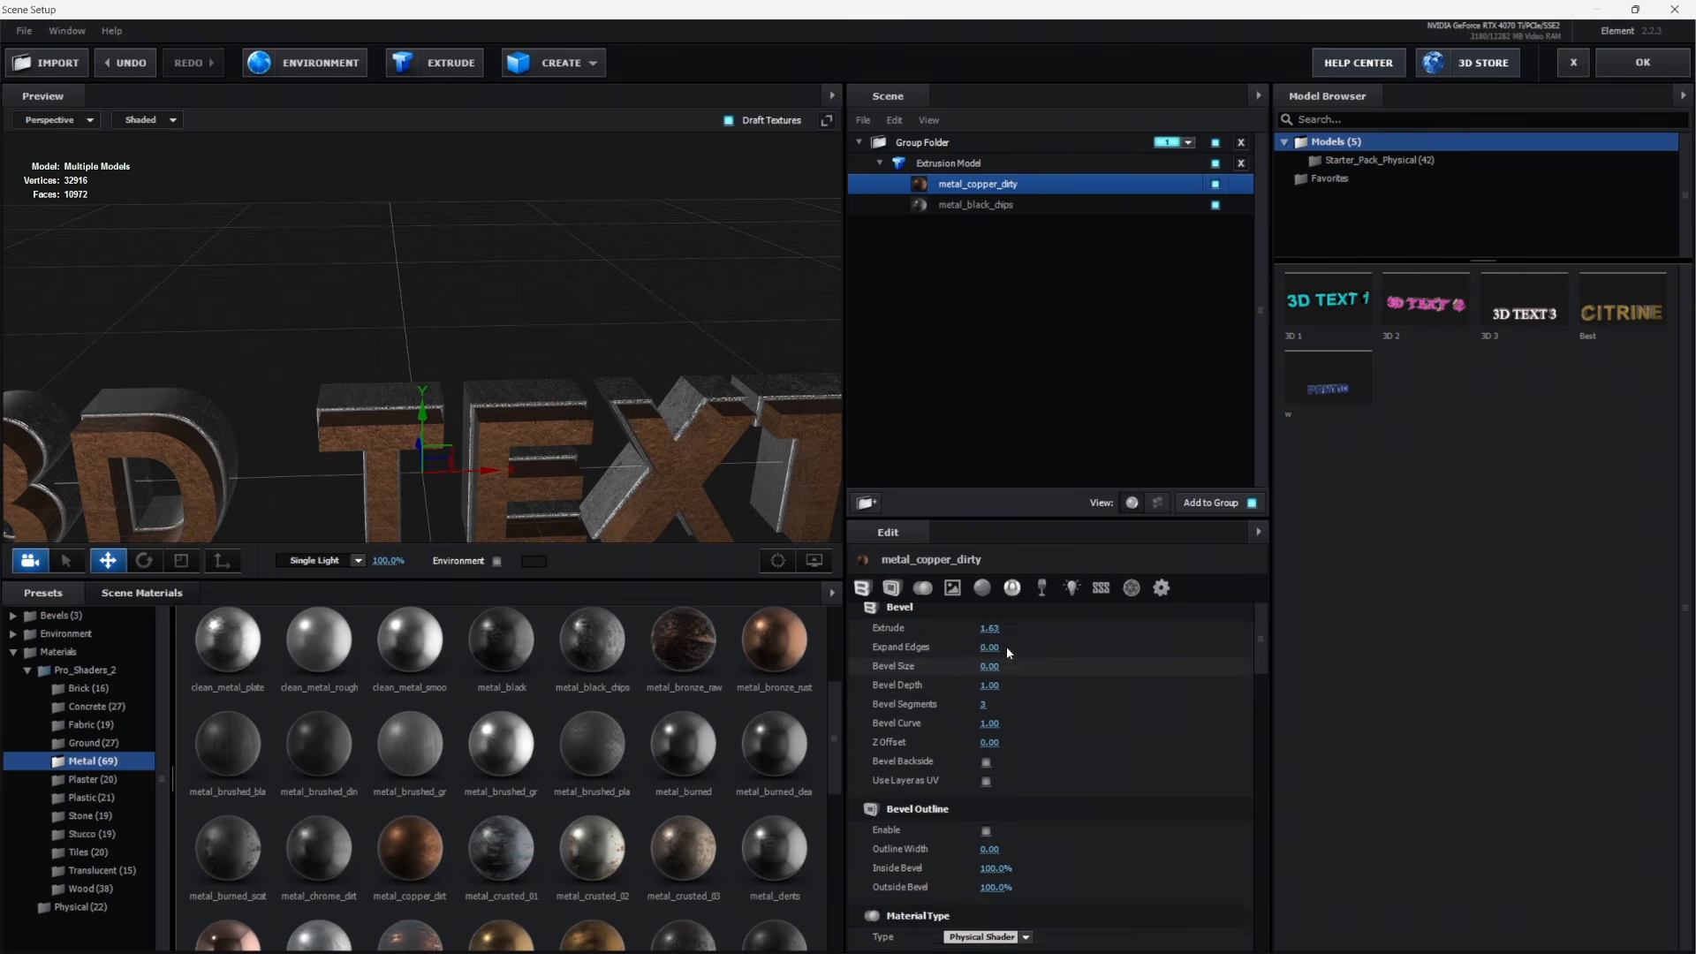
scroll(1003, 710, down, 5)
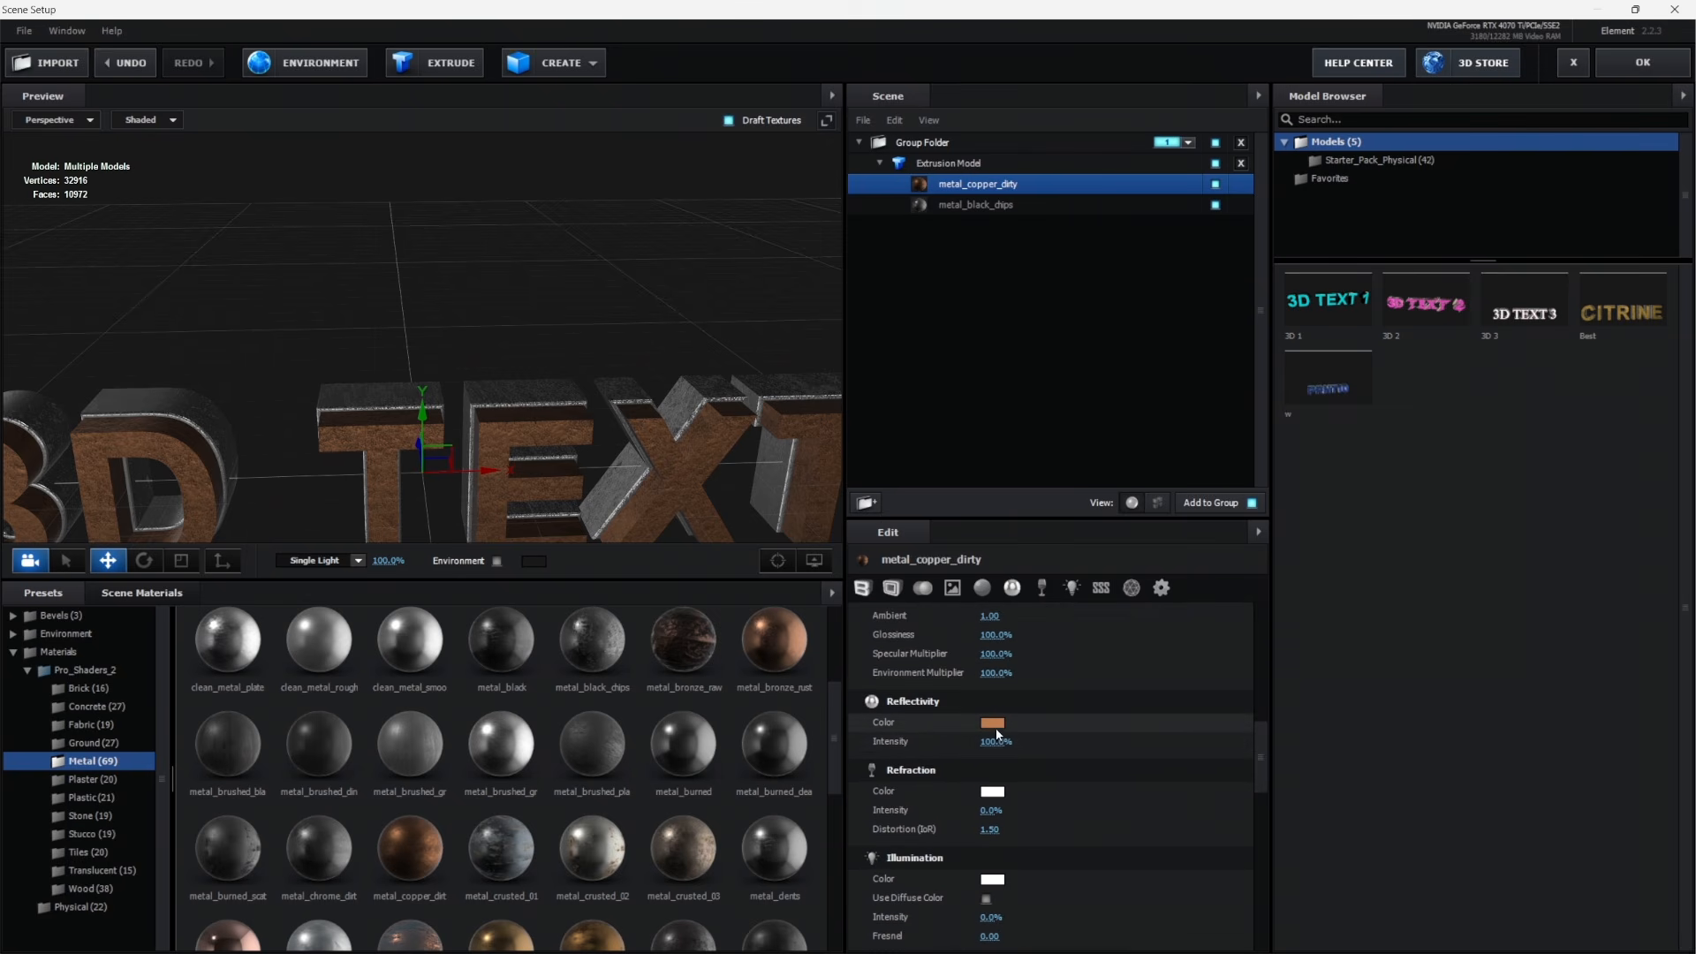
click(993, 725)
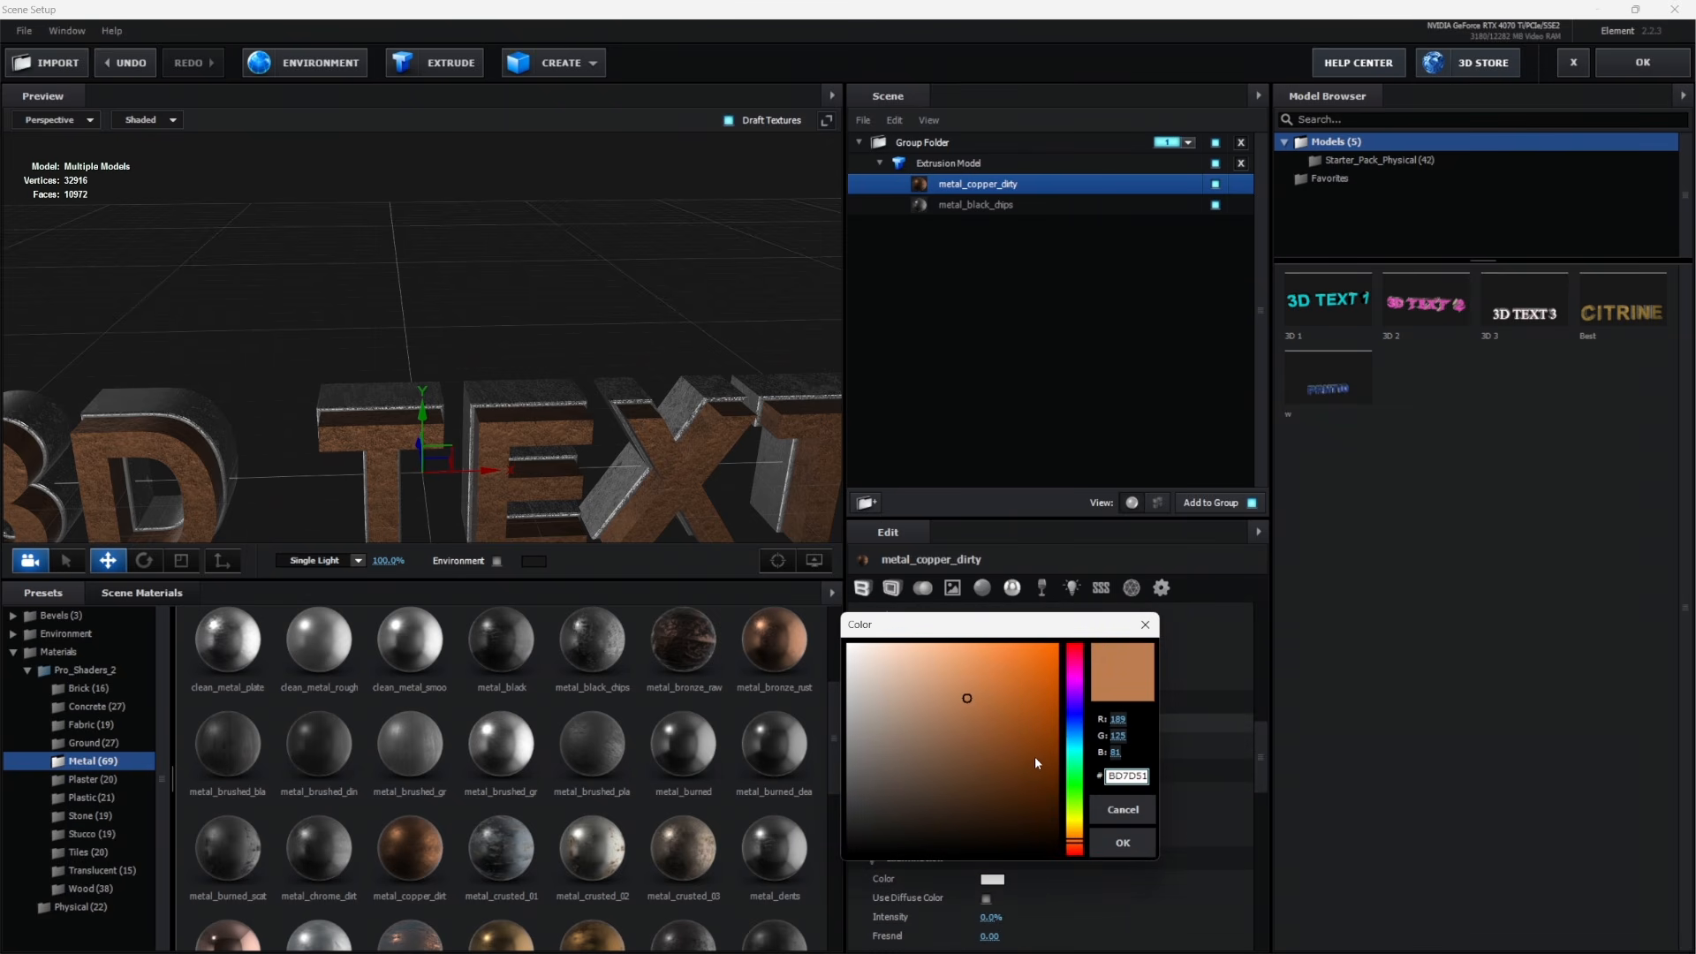
click(1078, 824)
drag(1079, 825, 1080, 831)
mouse_move(969, 694)
mouse_down()
mouse_move(976, 633)
mouse_move(1008, 624)
mouse_move(981, 585)
mouse_up()
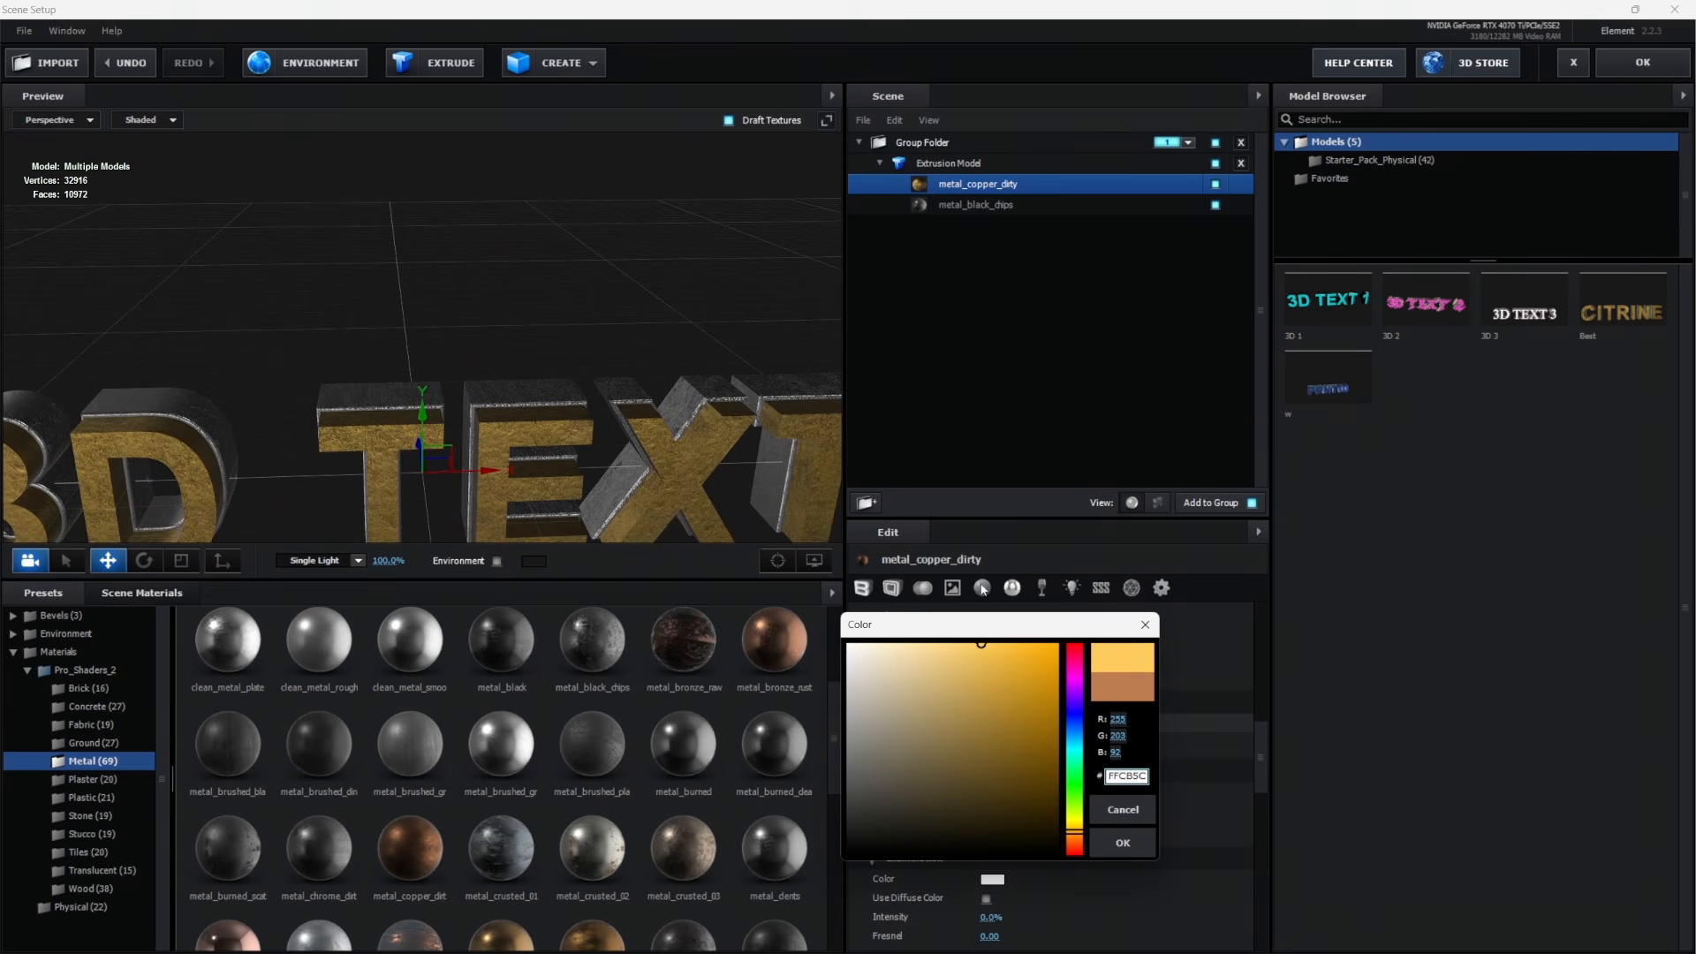
click(1123, 843)
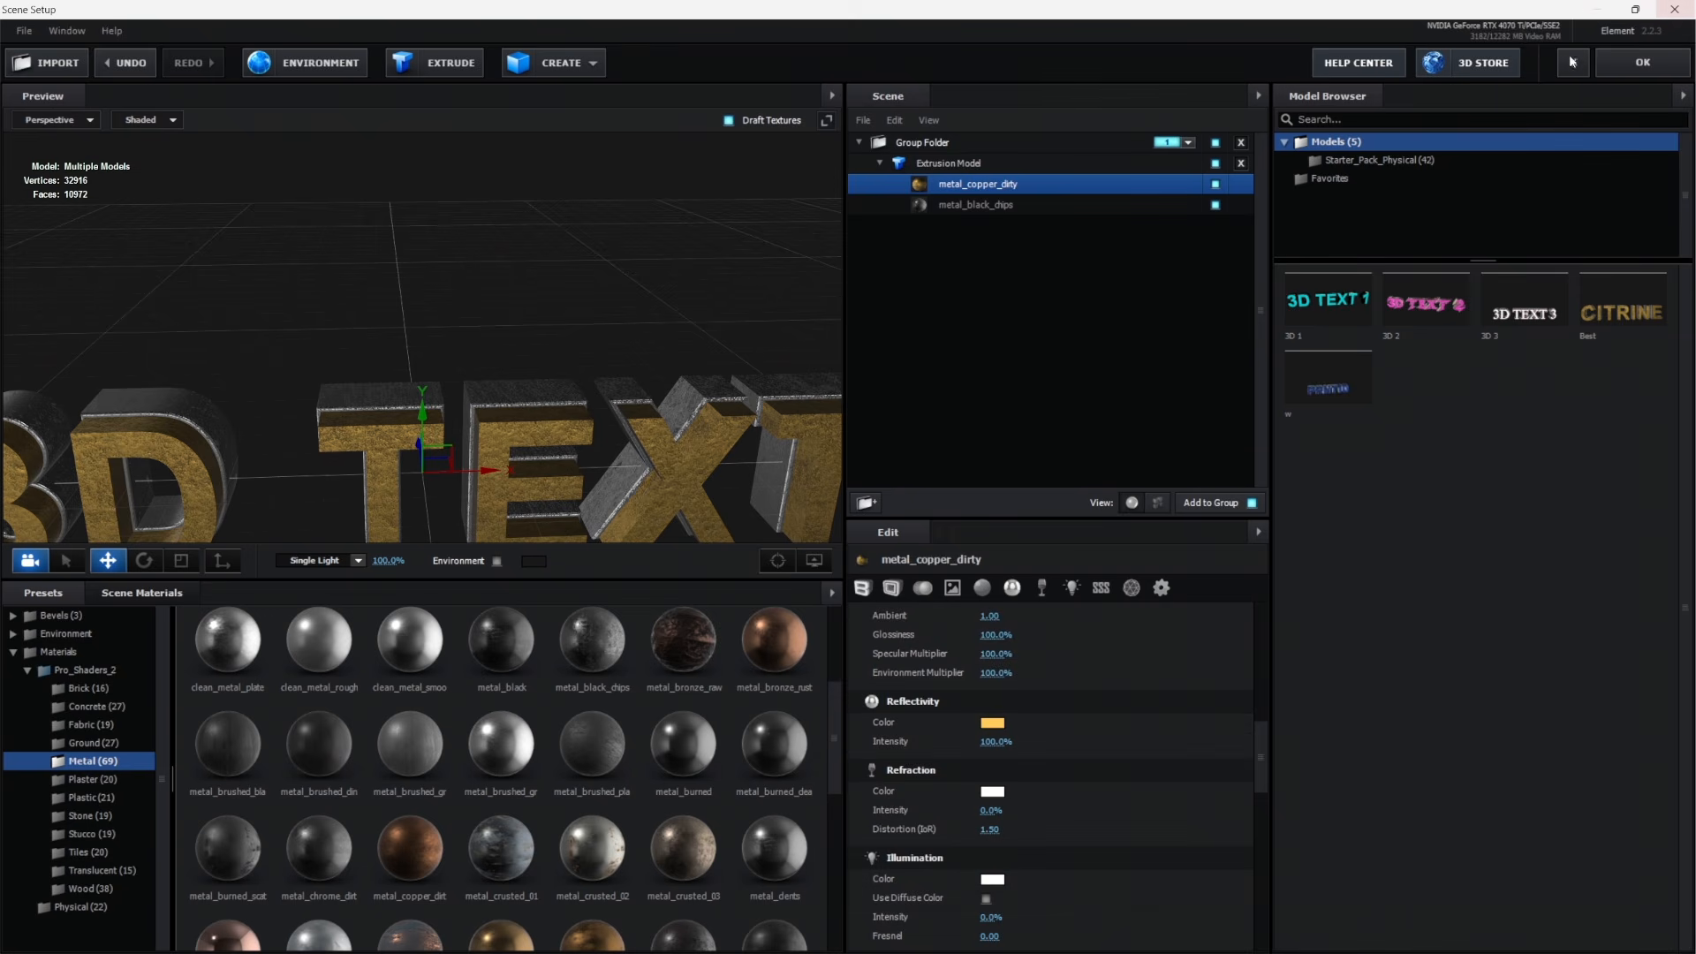
click(1645, 77)
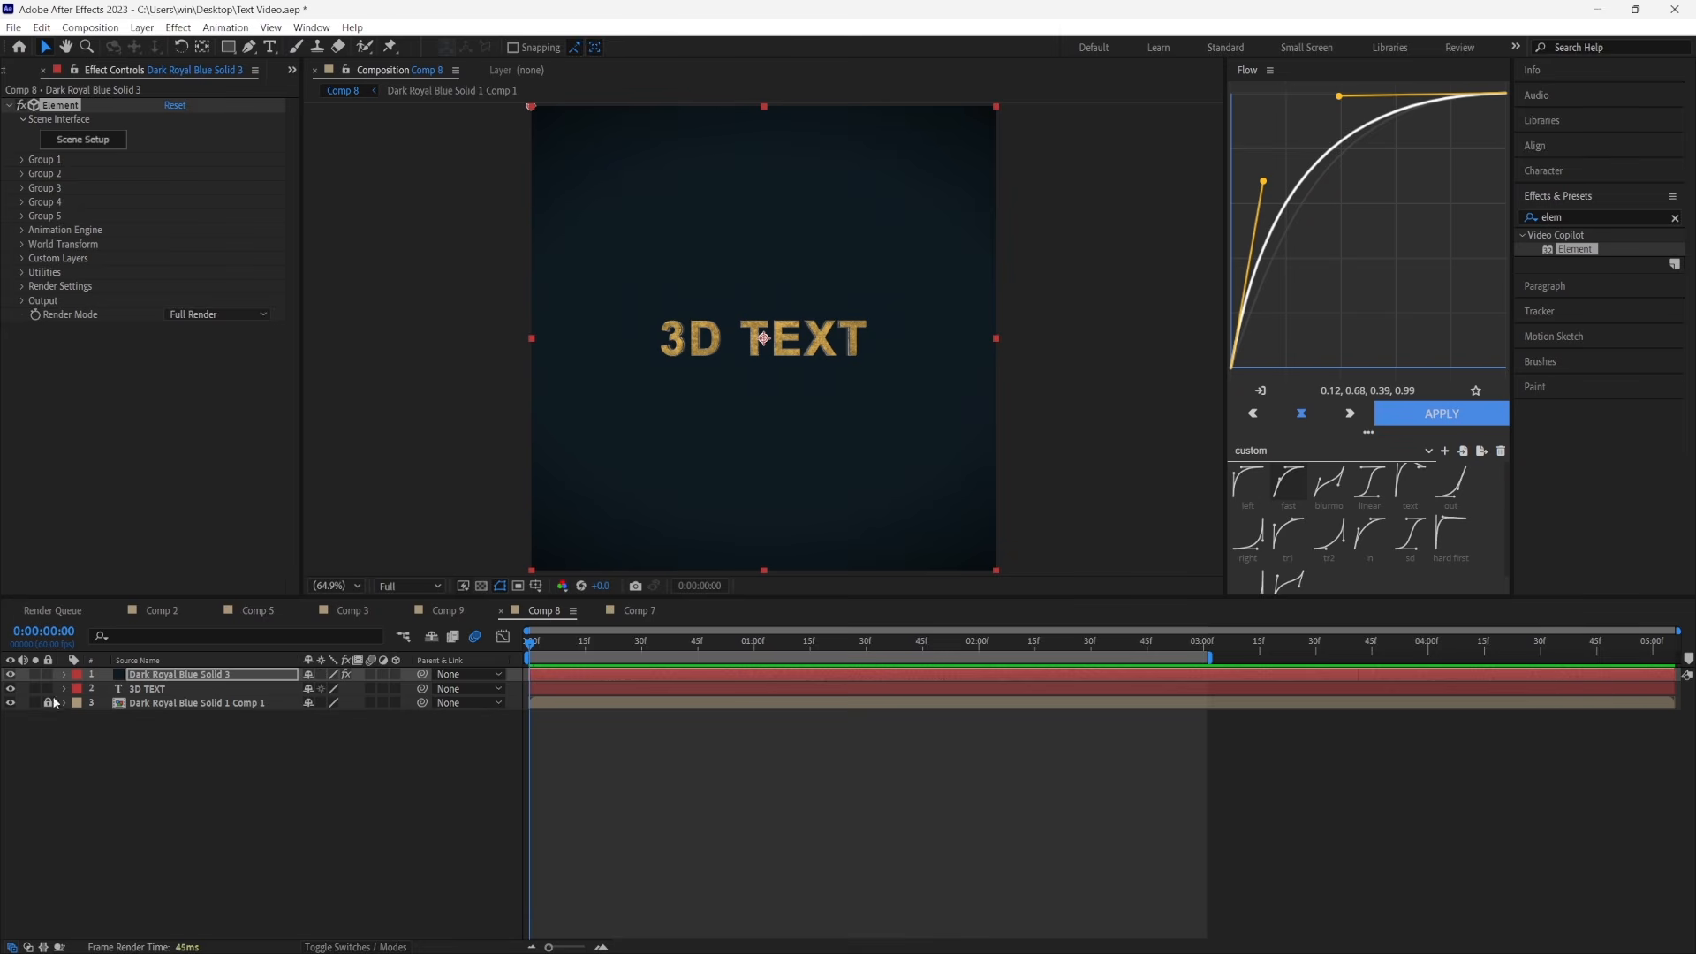
Move the 3D TEXT layer above the Element solid in Comp 8's layer stack
click(151, 689)
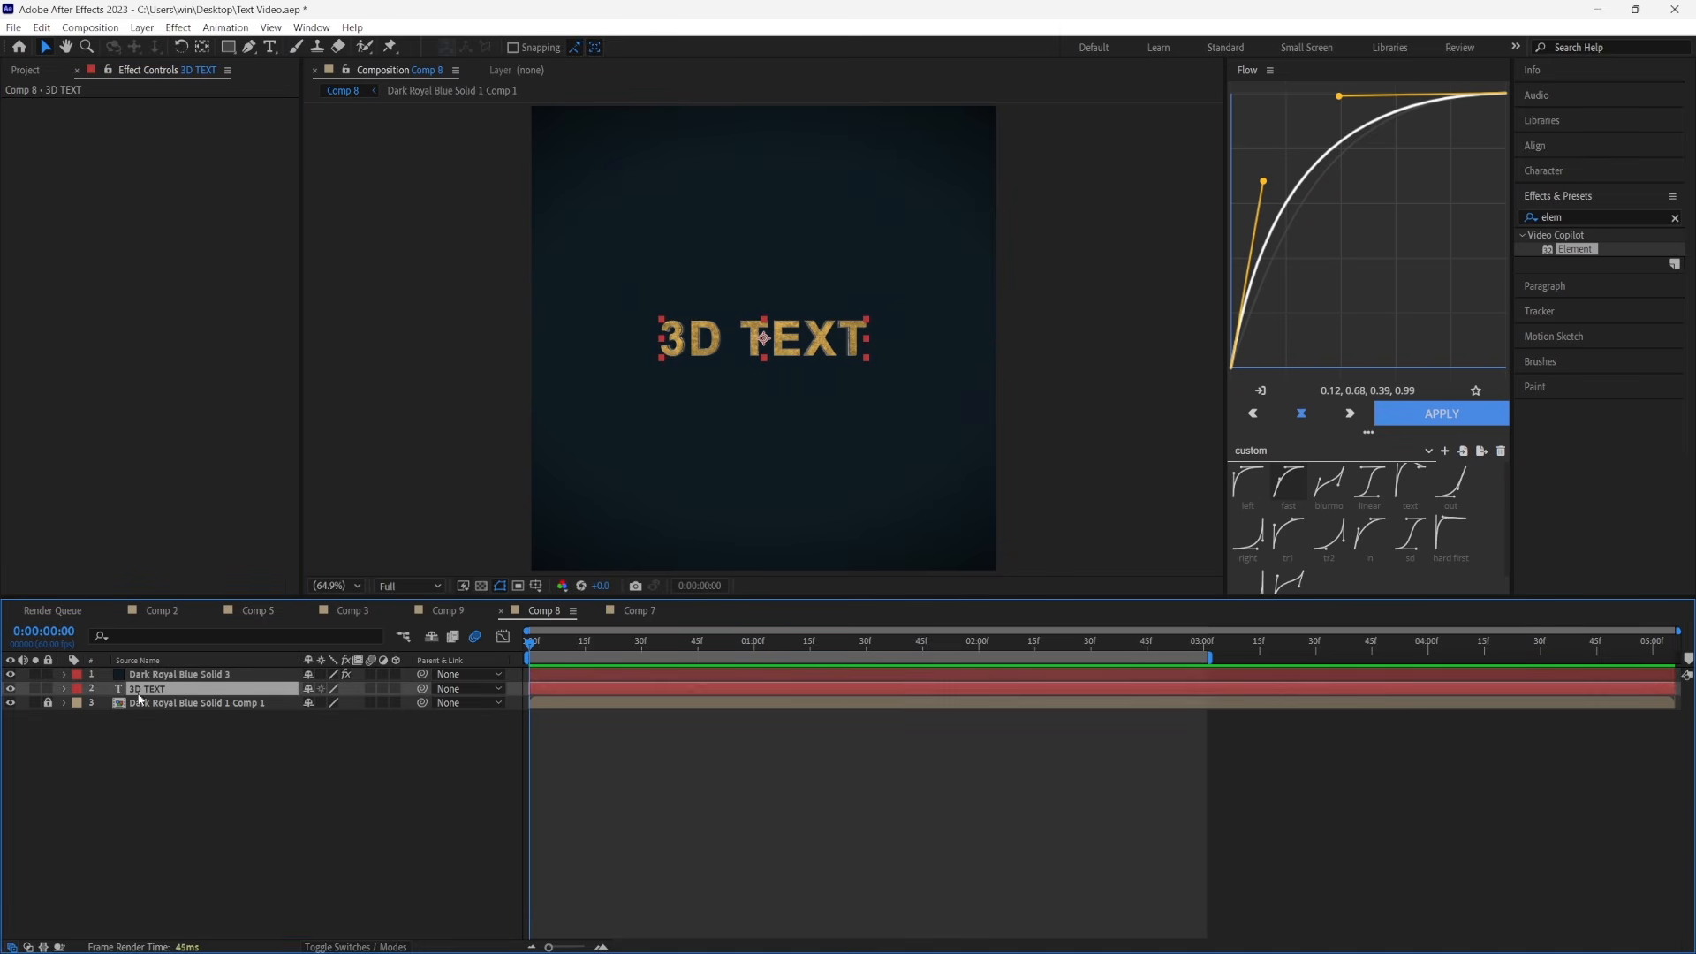
drag(139, 698, 106, 668)
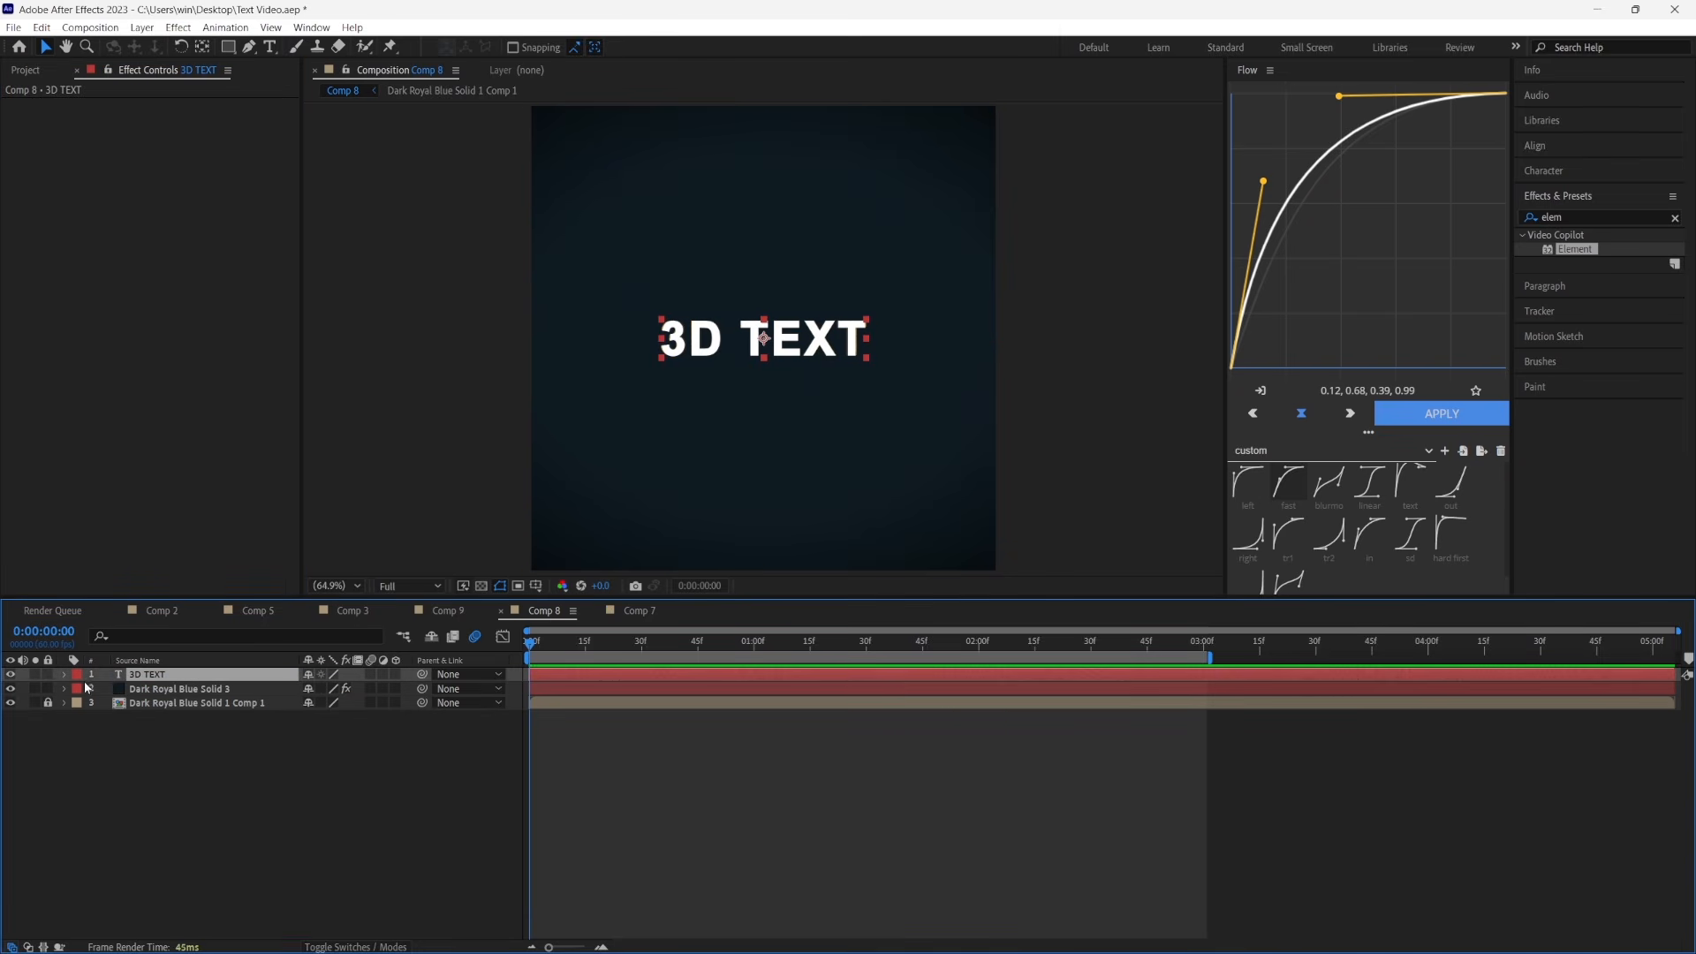
Undo the last layer reordering and hide the 3D TEXT layer
key(ctrl+z)
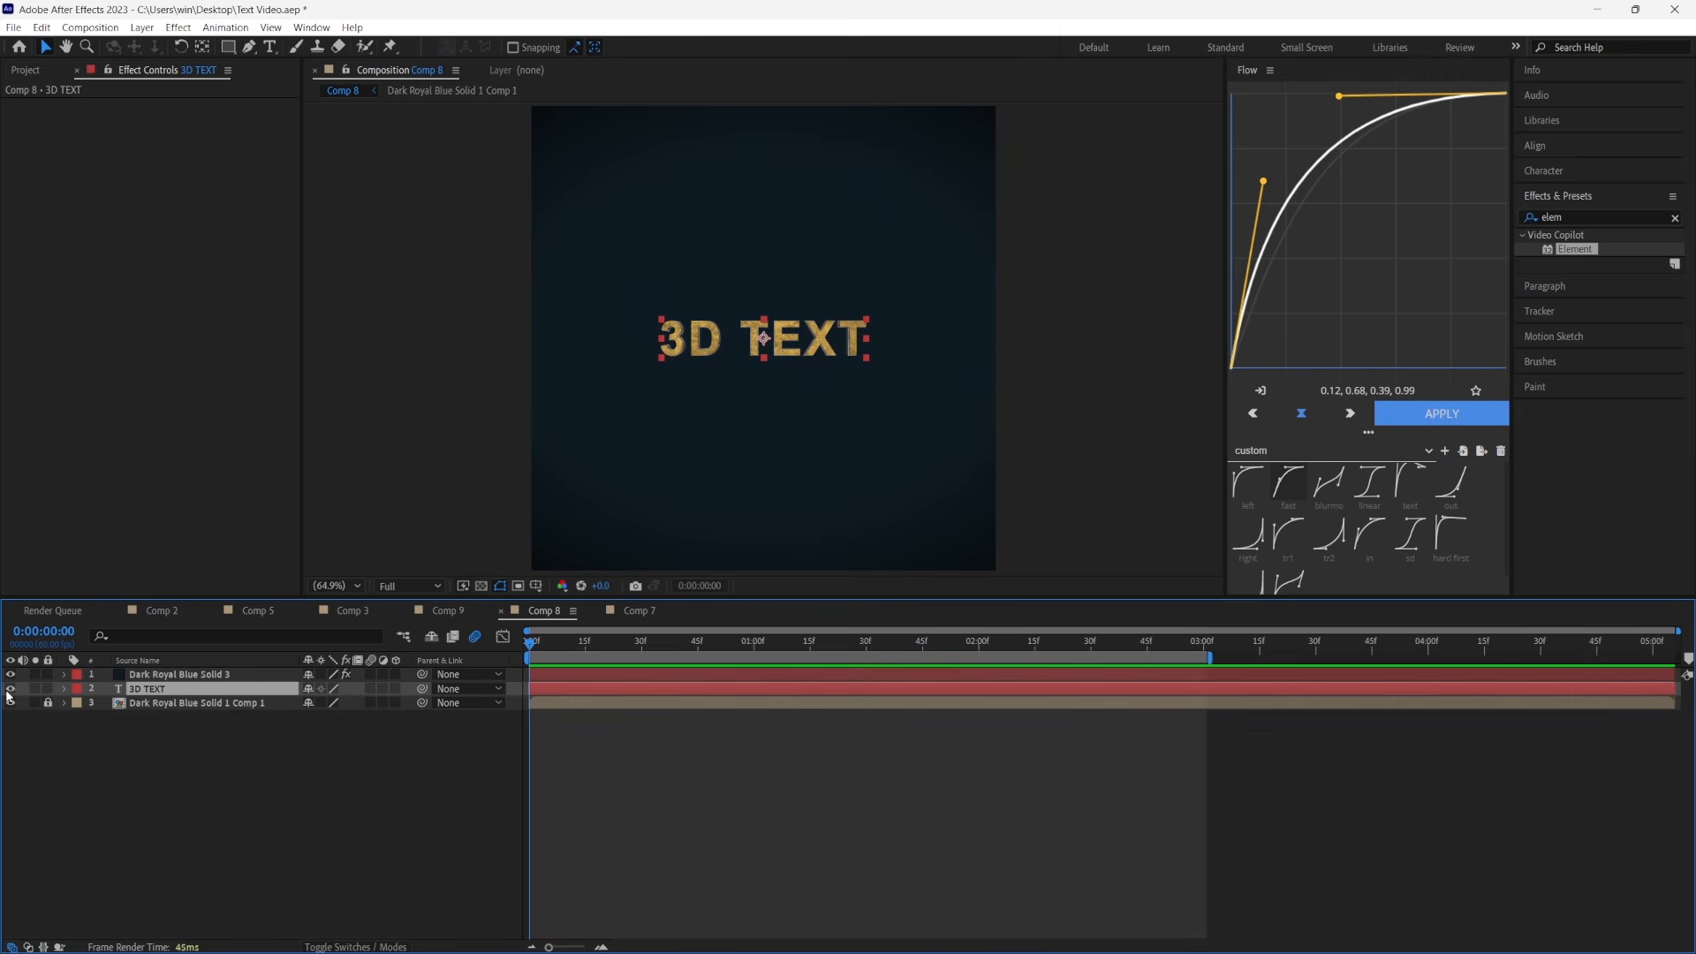
click(10, 690)
Start keyframing Element's Group 1 Particle Size at the first frame with a value of 0
click(198, 674)
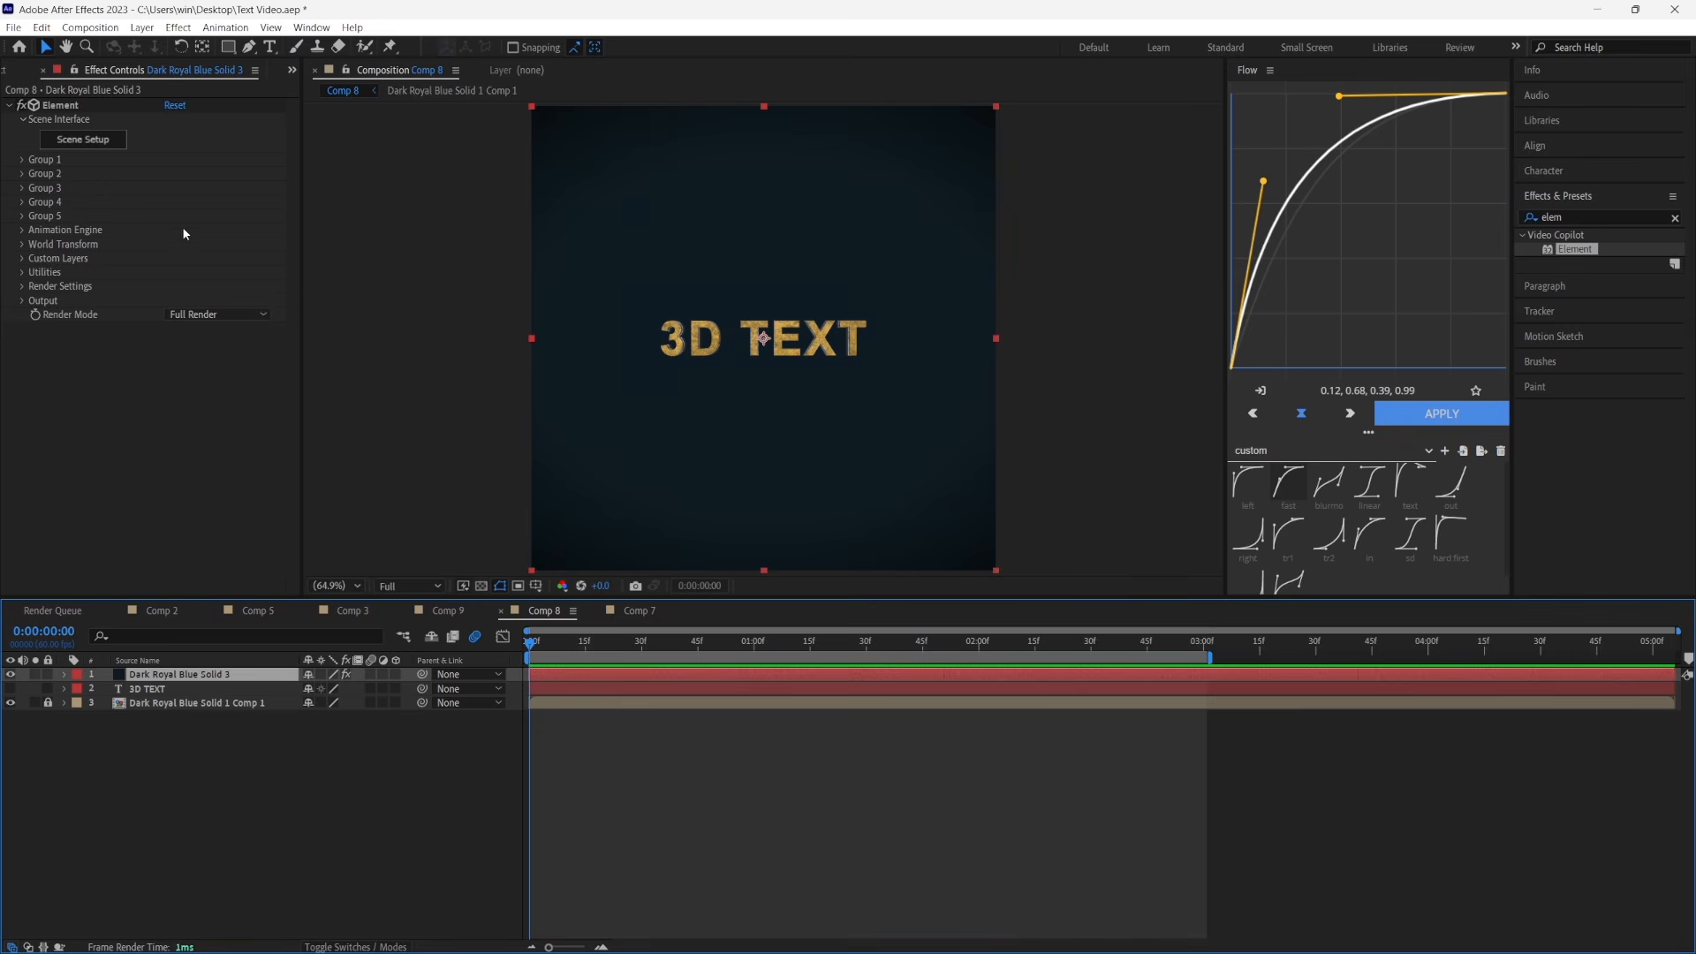
click(20, 160)
click(37, 230)
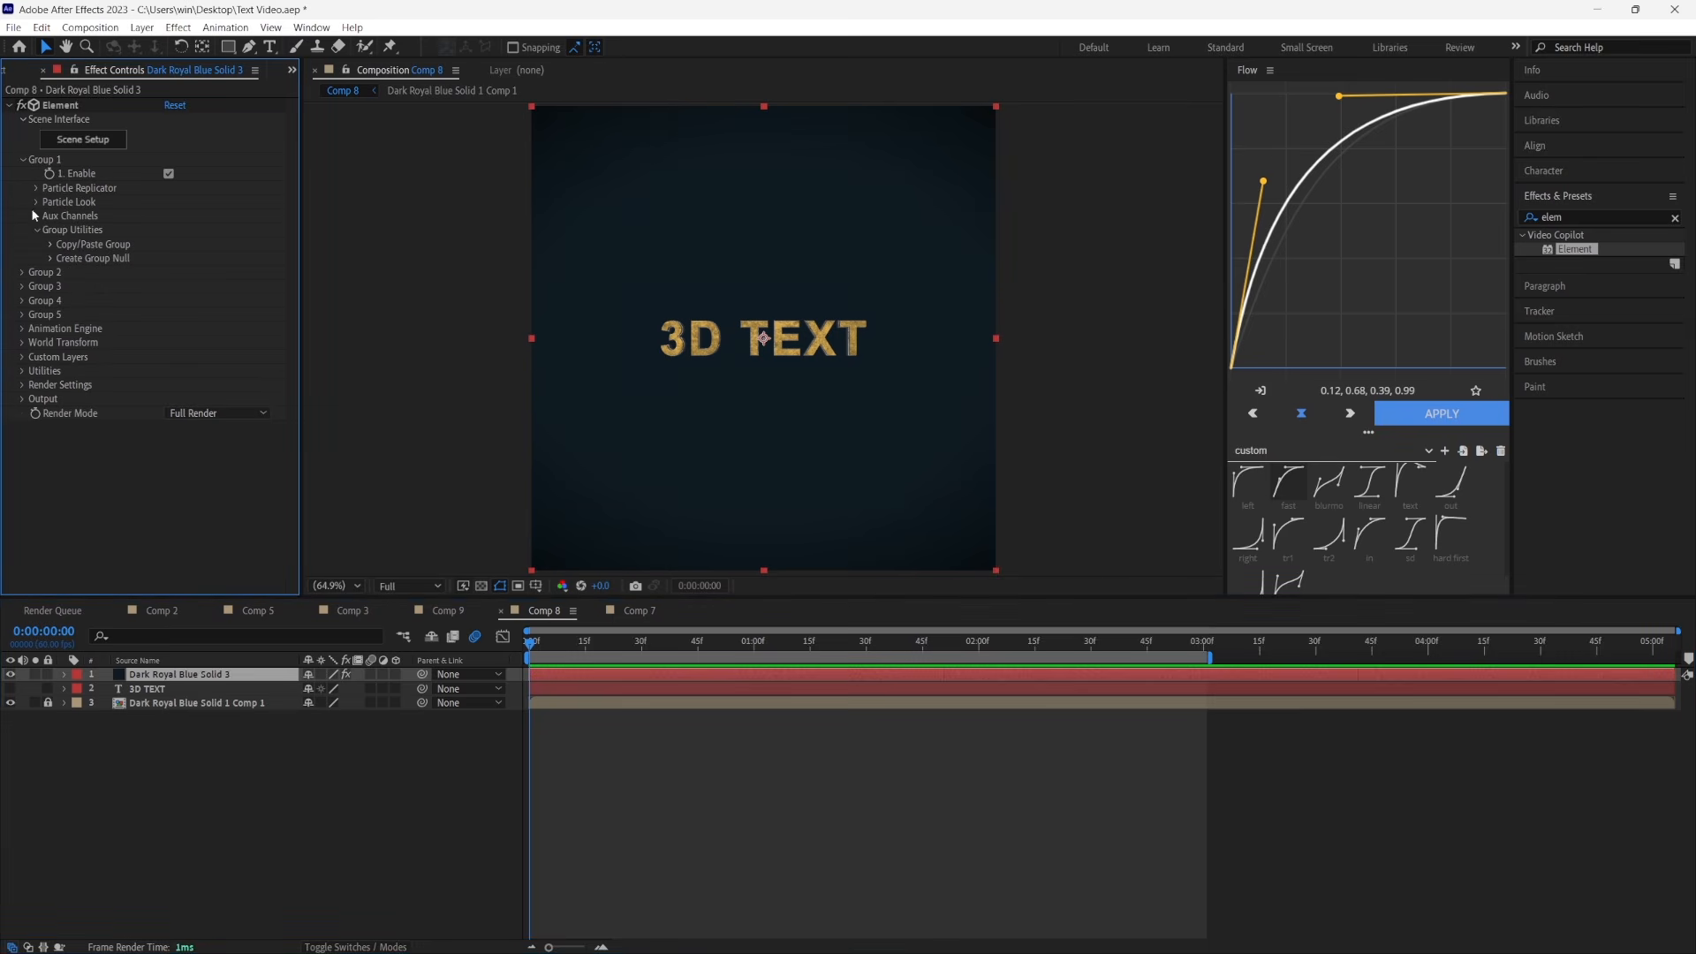
click(35, 201)
click(65, 215)
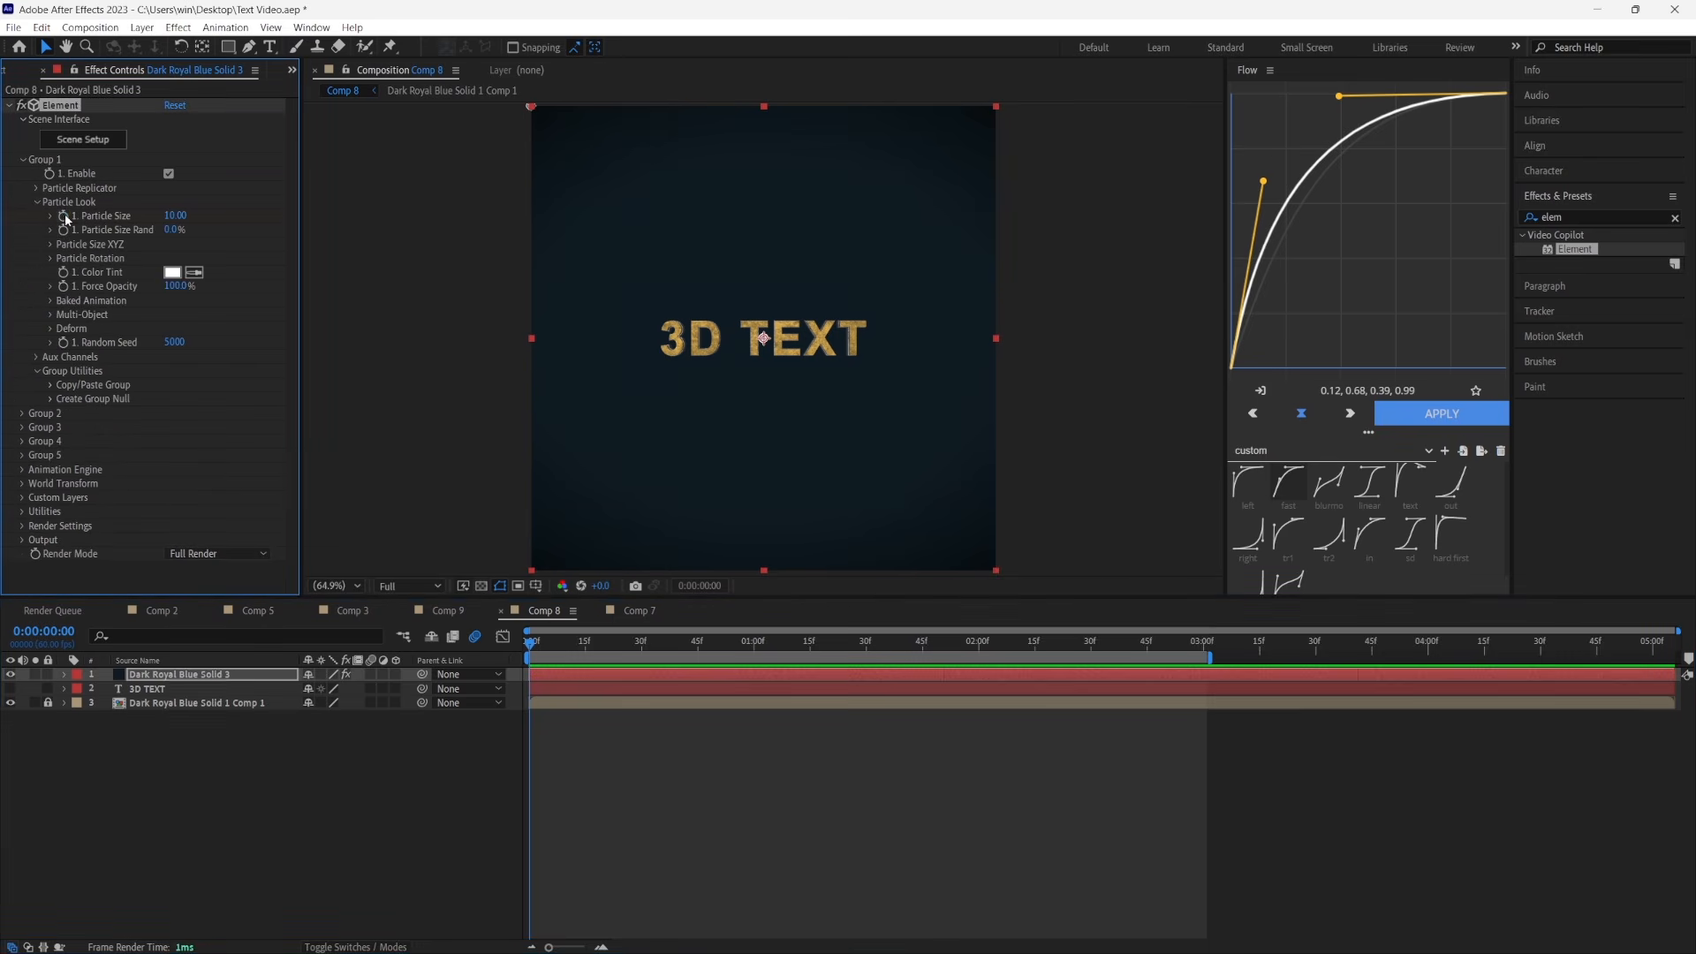
drag(180, 218, 132, 217)
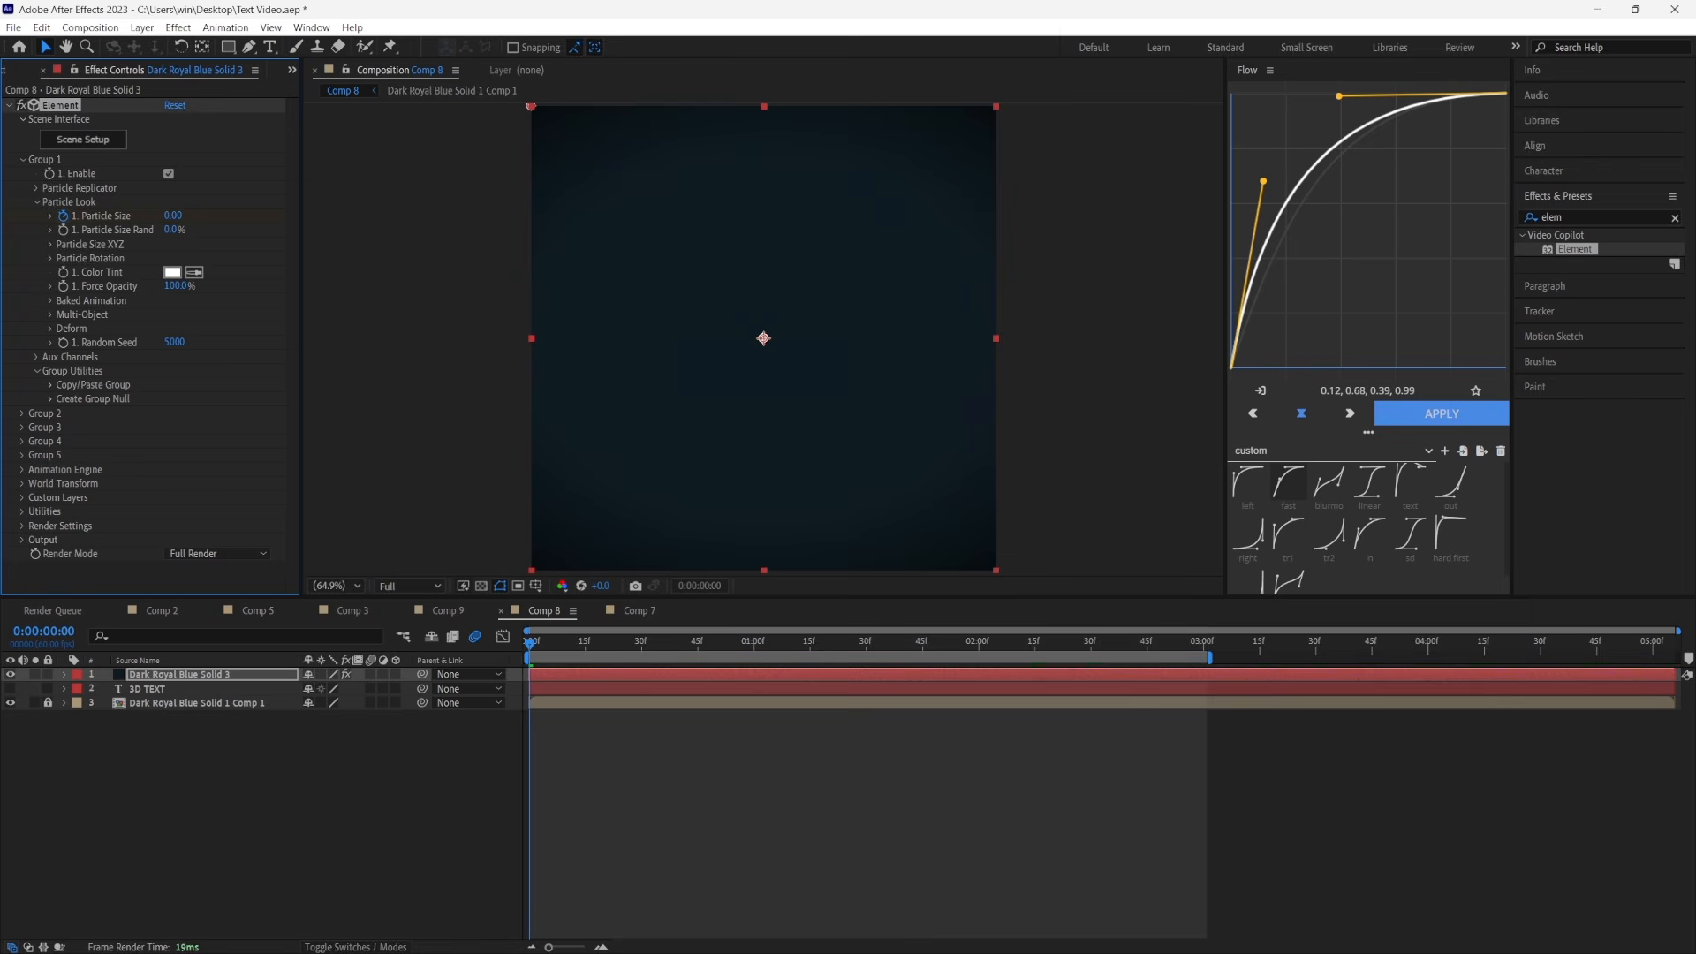
Set Group 1 Particle Size to 10 at 0:00:01:15
click(808, 639)
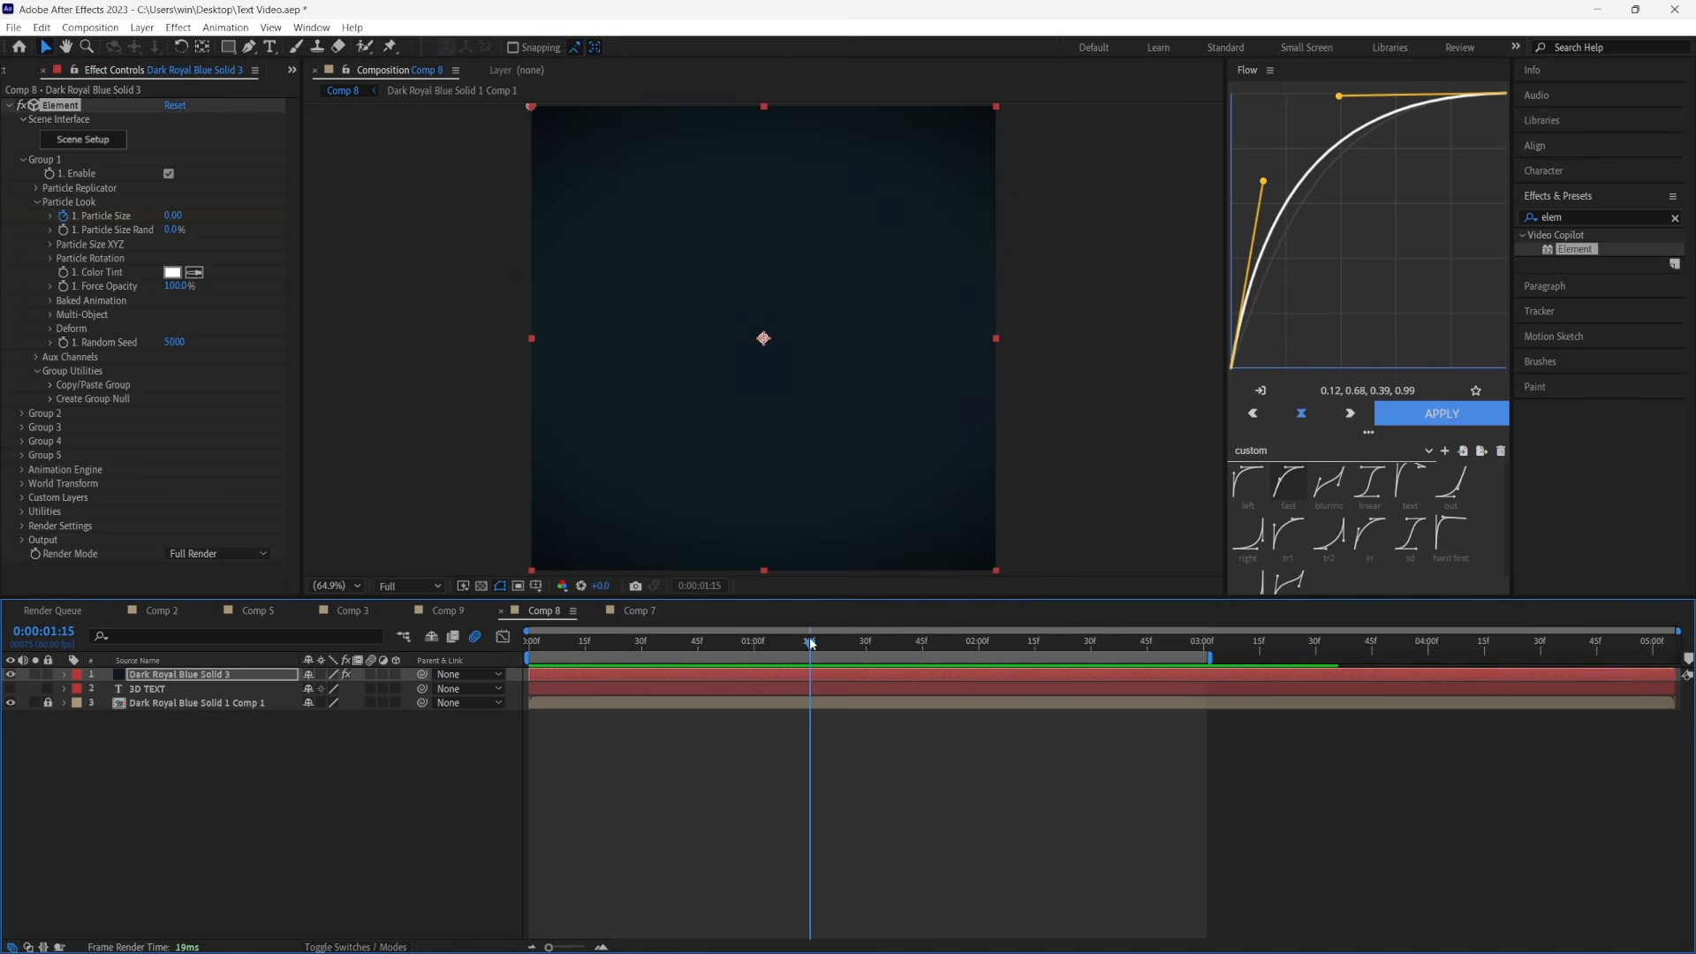
click(177, 215)
text(1)
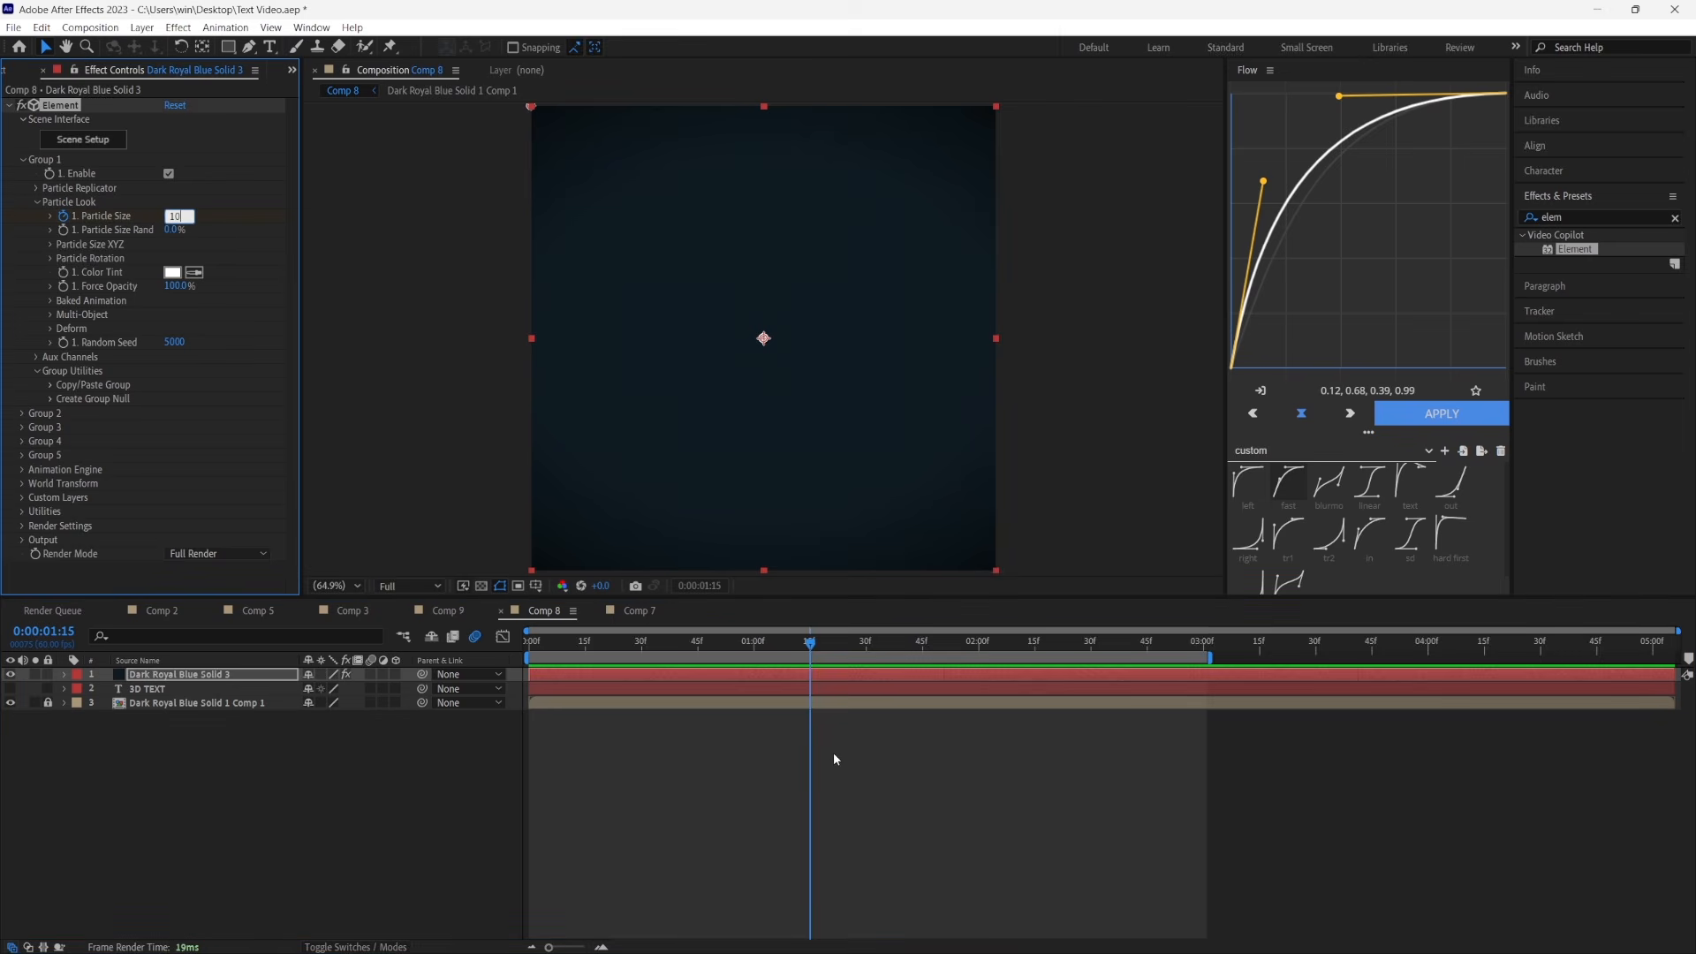
text(0)
click(834, 751)
Enable Group 1 Multi-Object and start keyframes at frame 0 for its X Rotation, Rotation Random and Displace
click(51, 314)
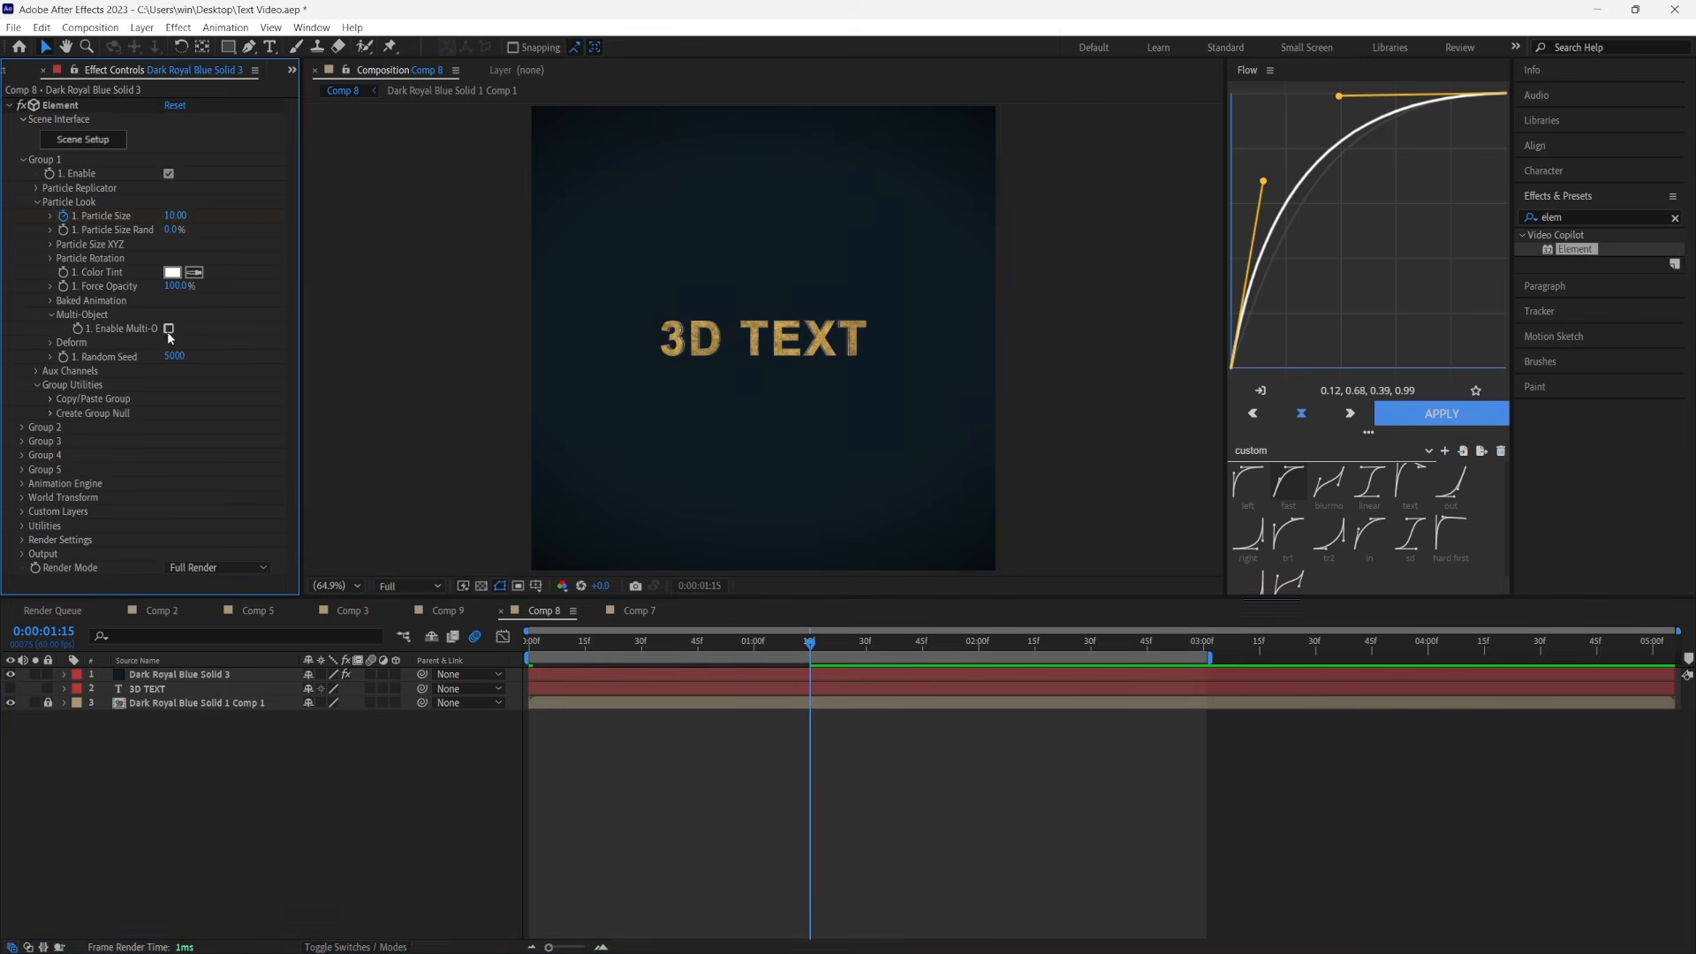
click(167, 329)
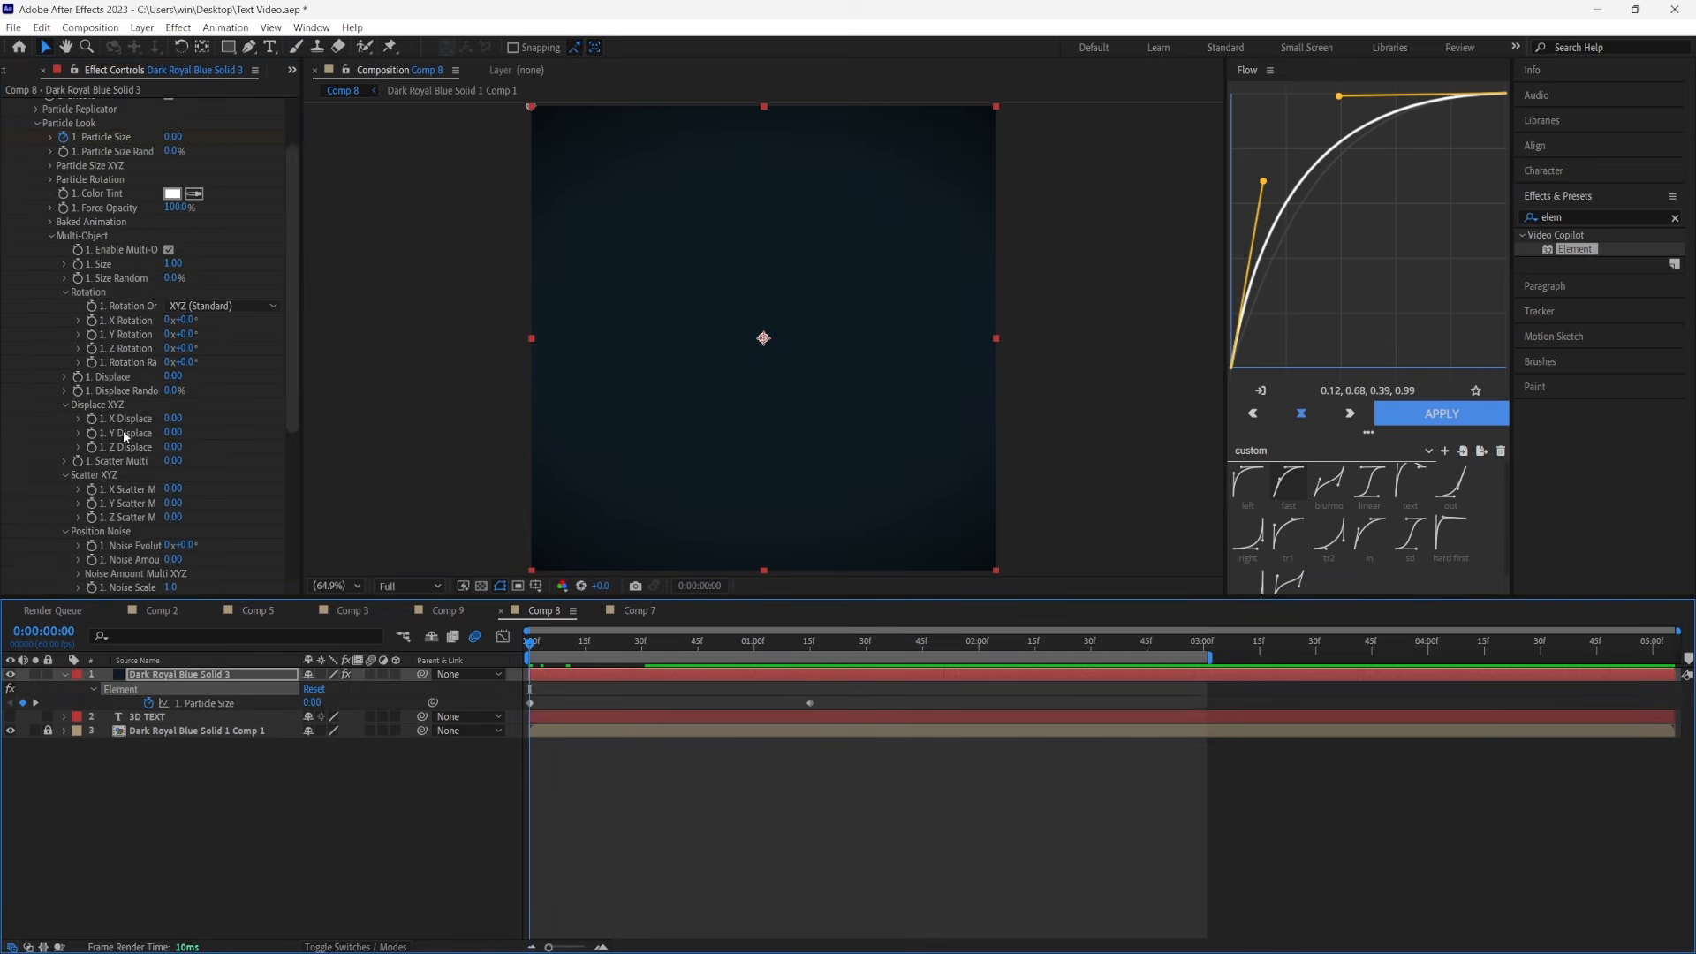
click(91, 322)
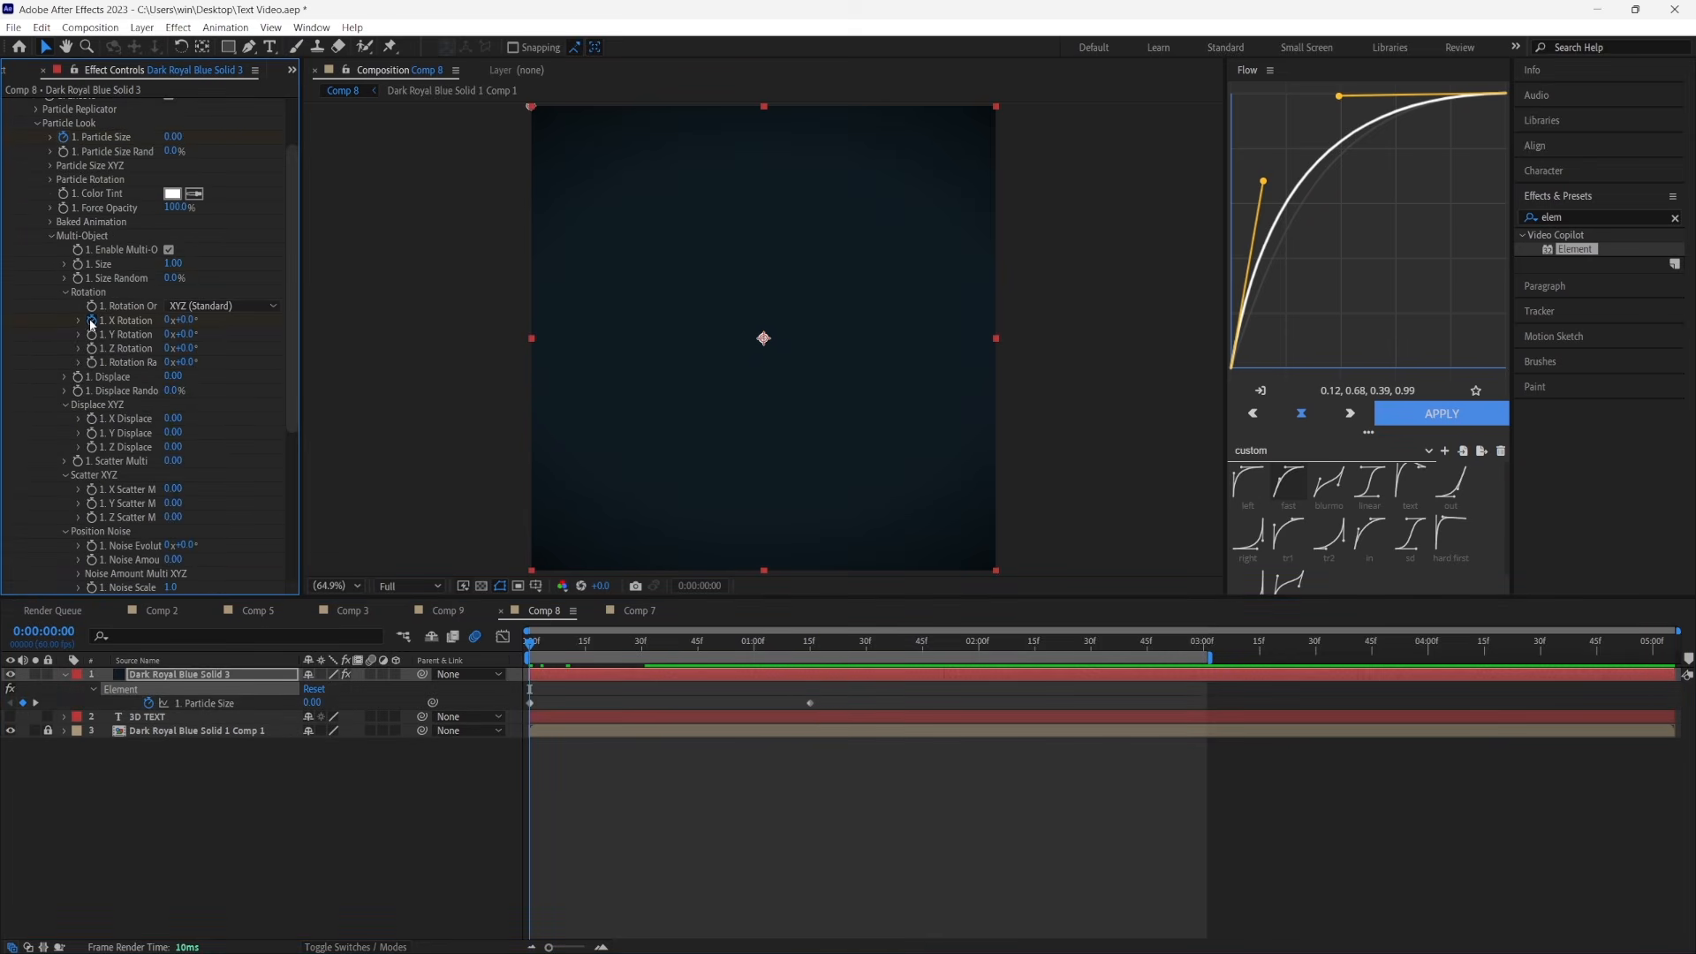
click(91, 363)
key(u)
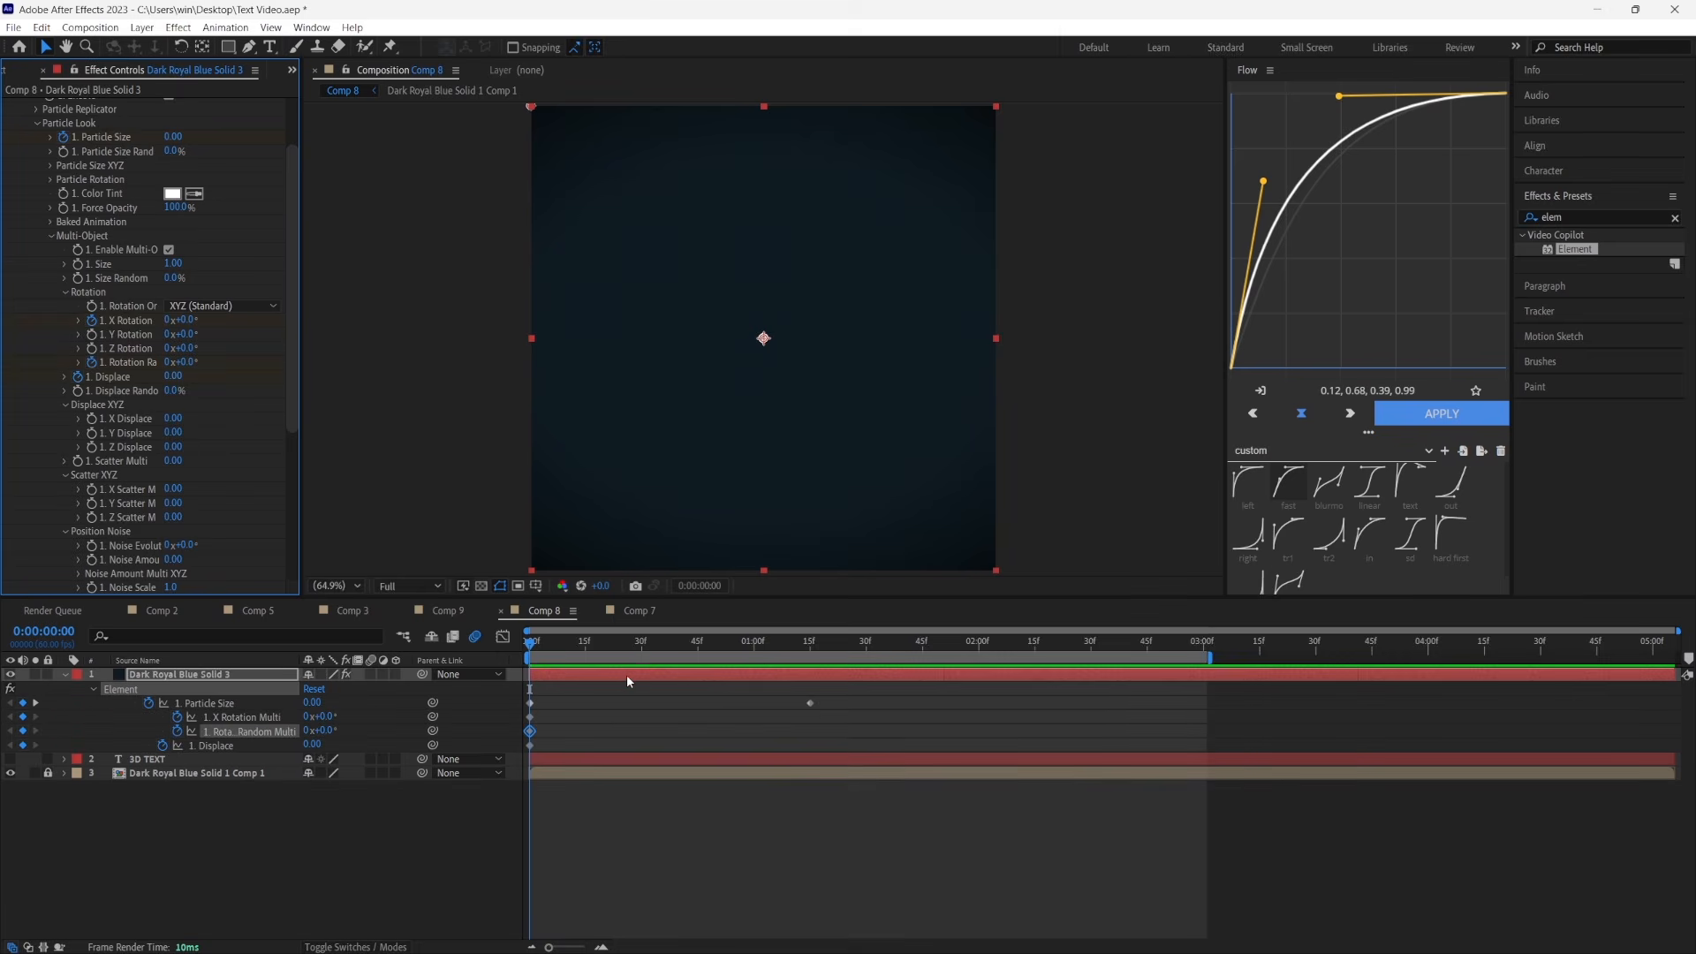
At 0:00:01:15, set Multi-Object X Rotation to 2°, Rotation Random to 12° and Displace to 0.15
click(811, 642)
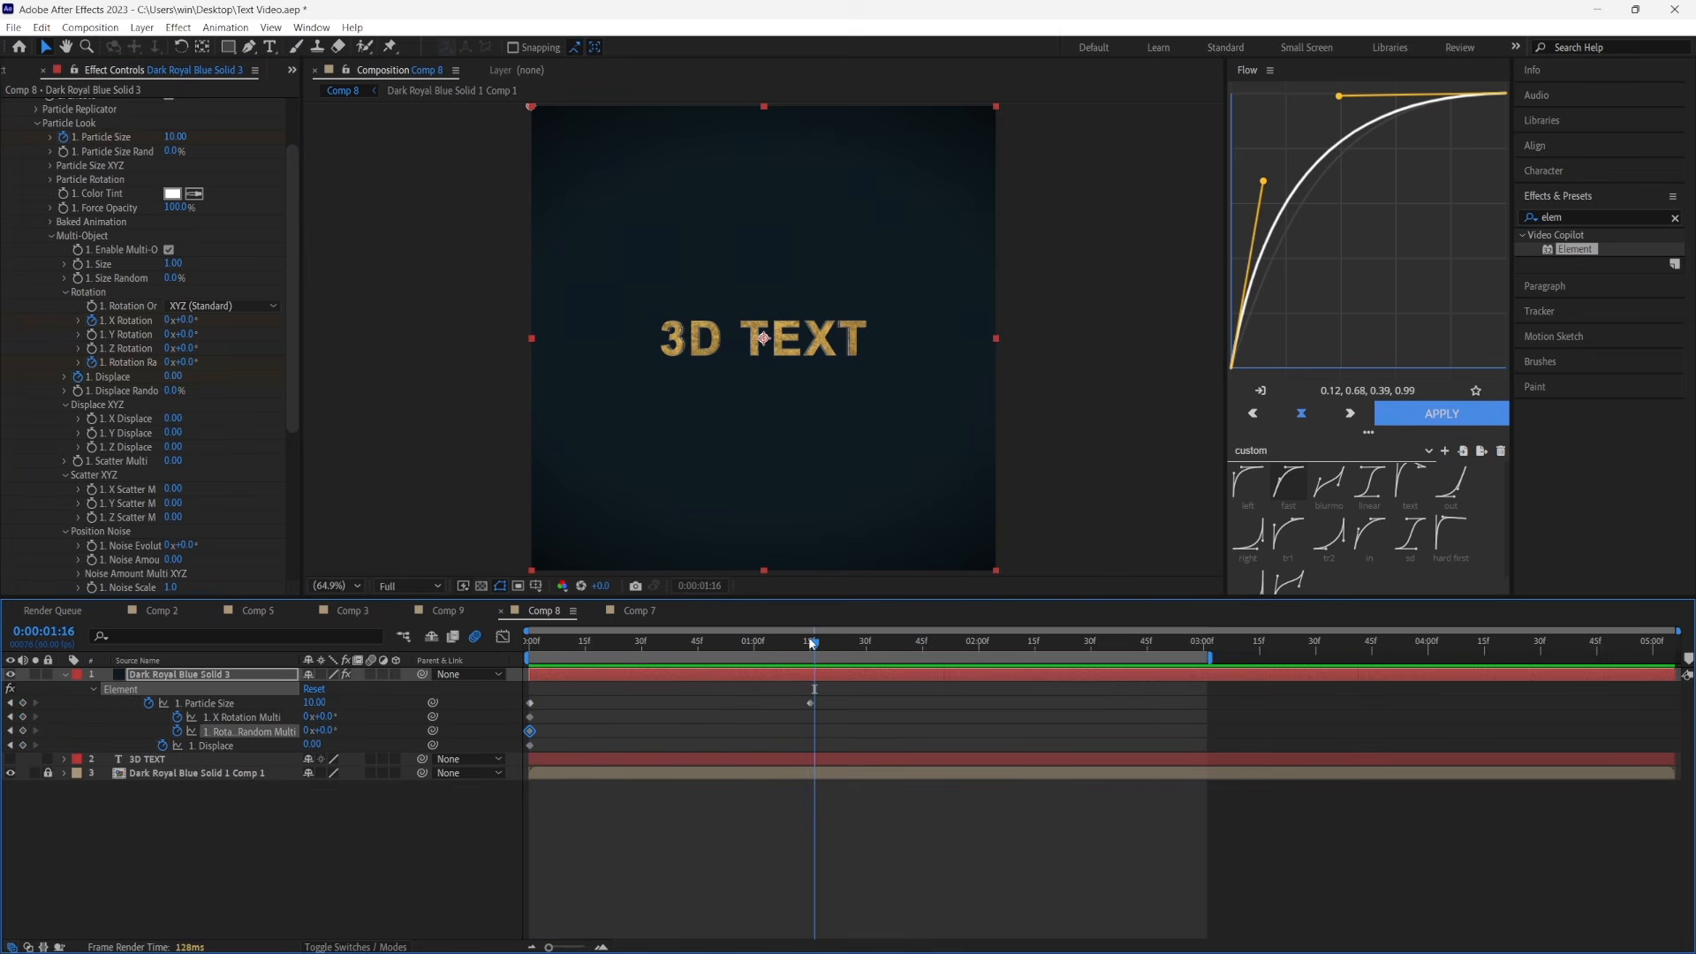
drag(811, 643, 808, 644)
click(187, 320)
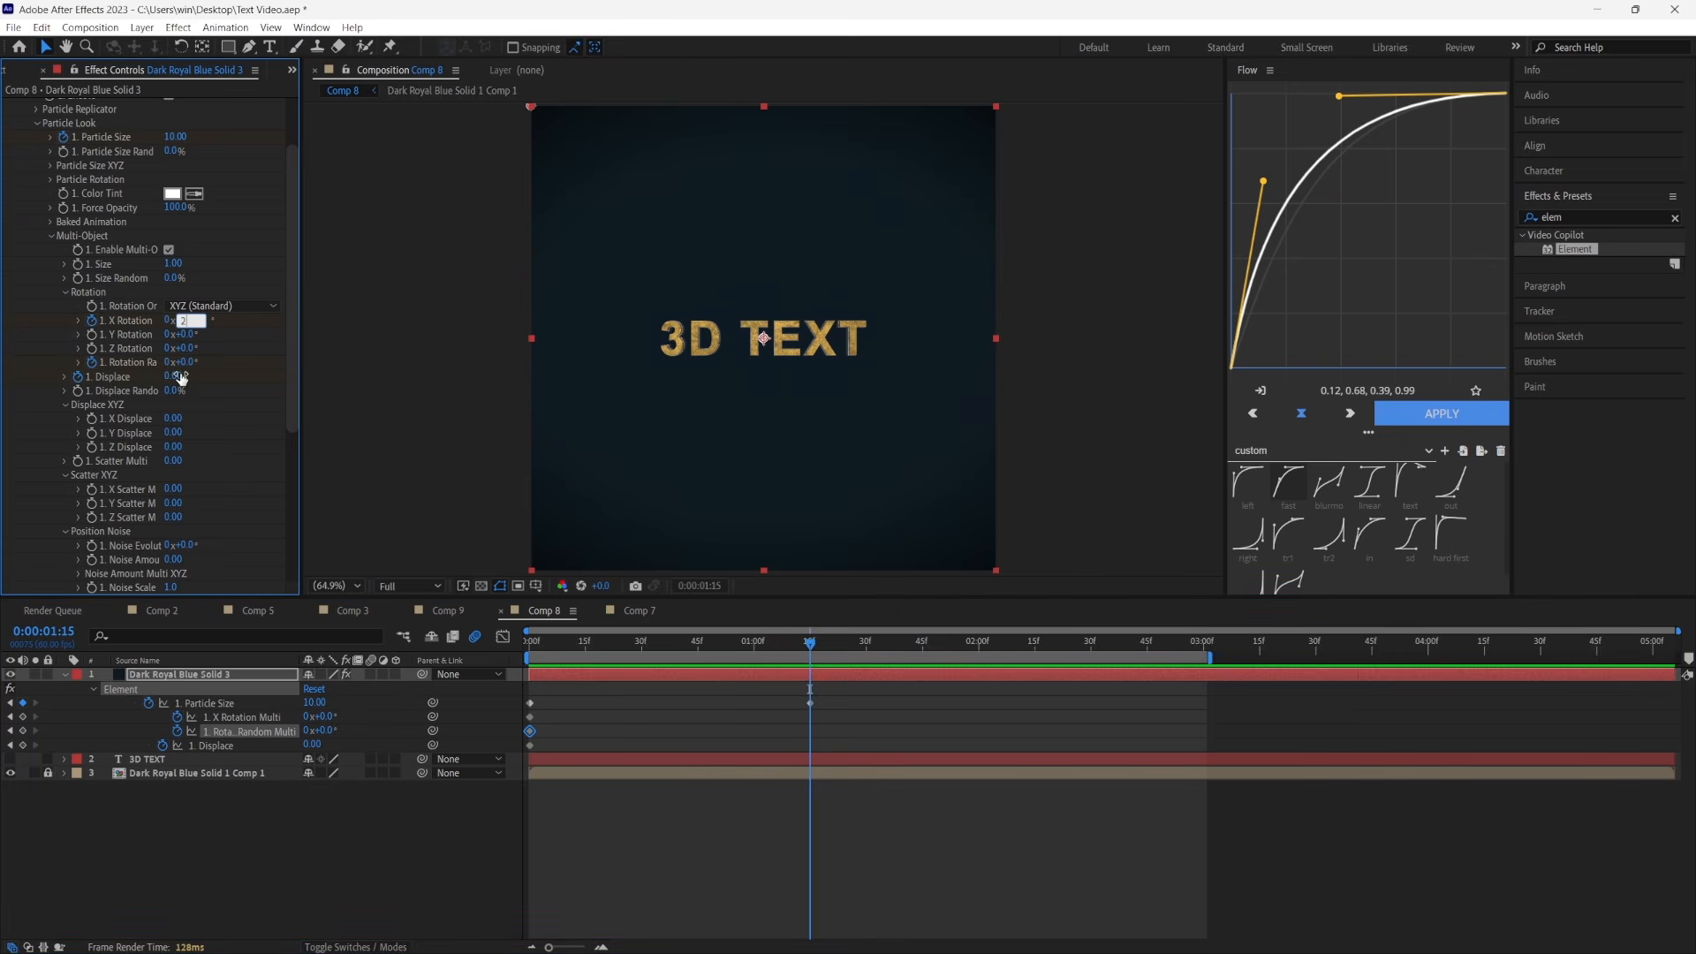
click(189, 363)
text(12)
key(Return)
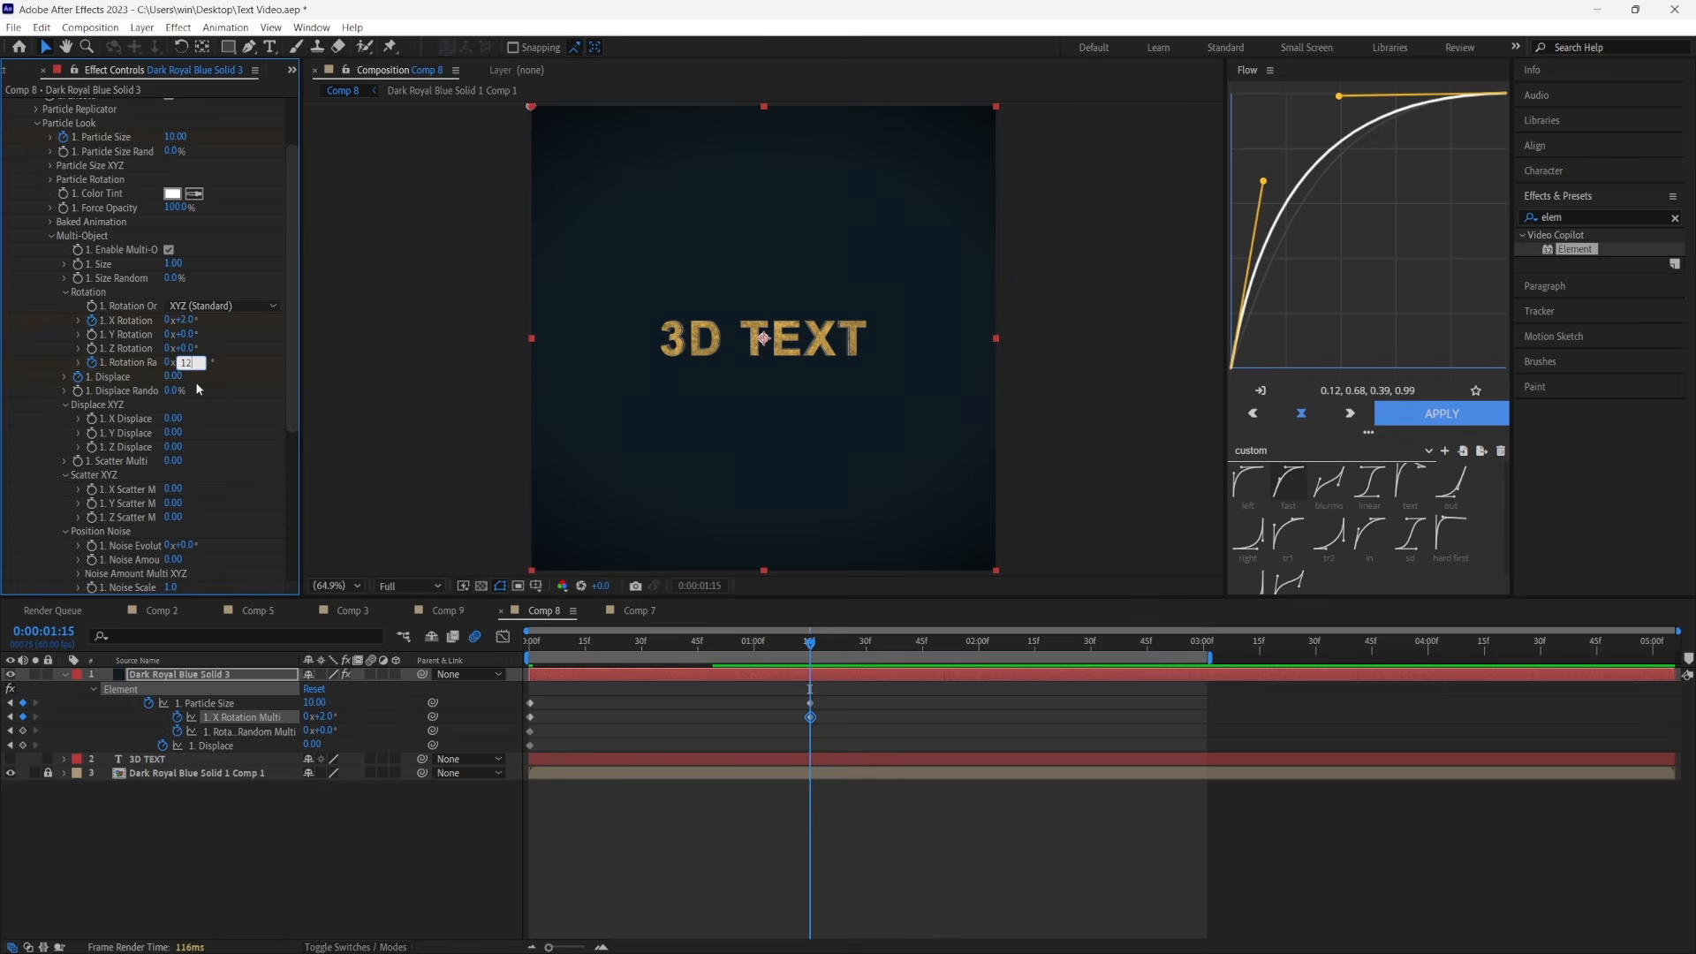
click(177, 376)
key(BackSpace)
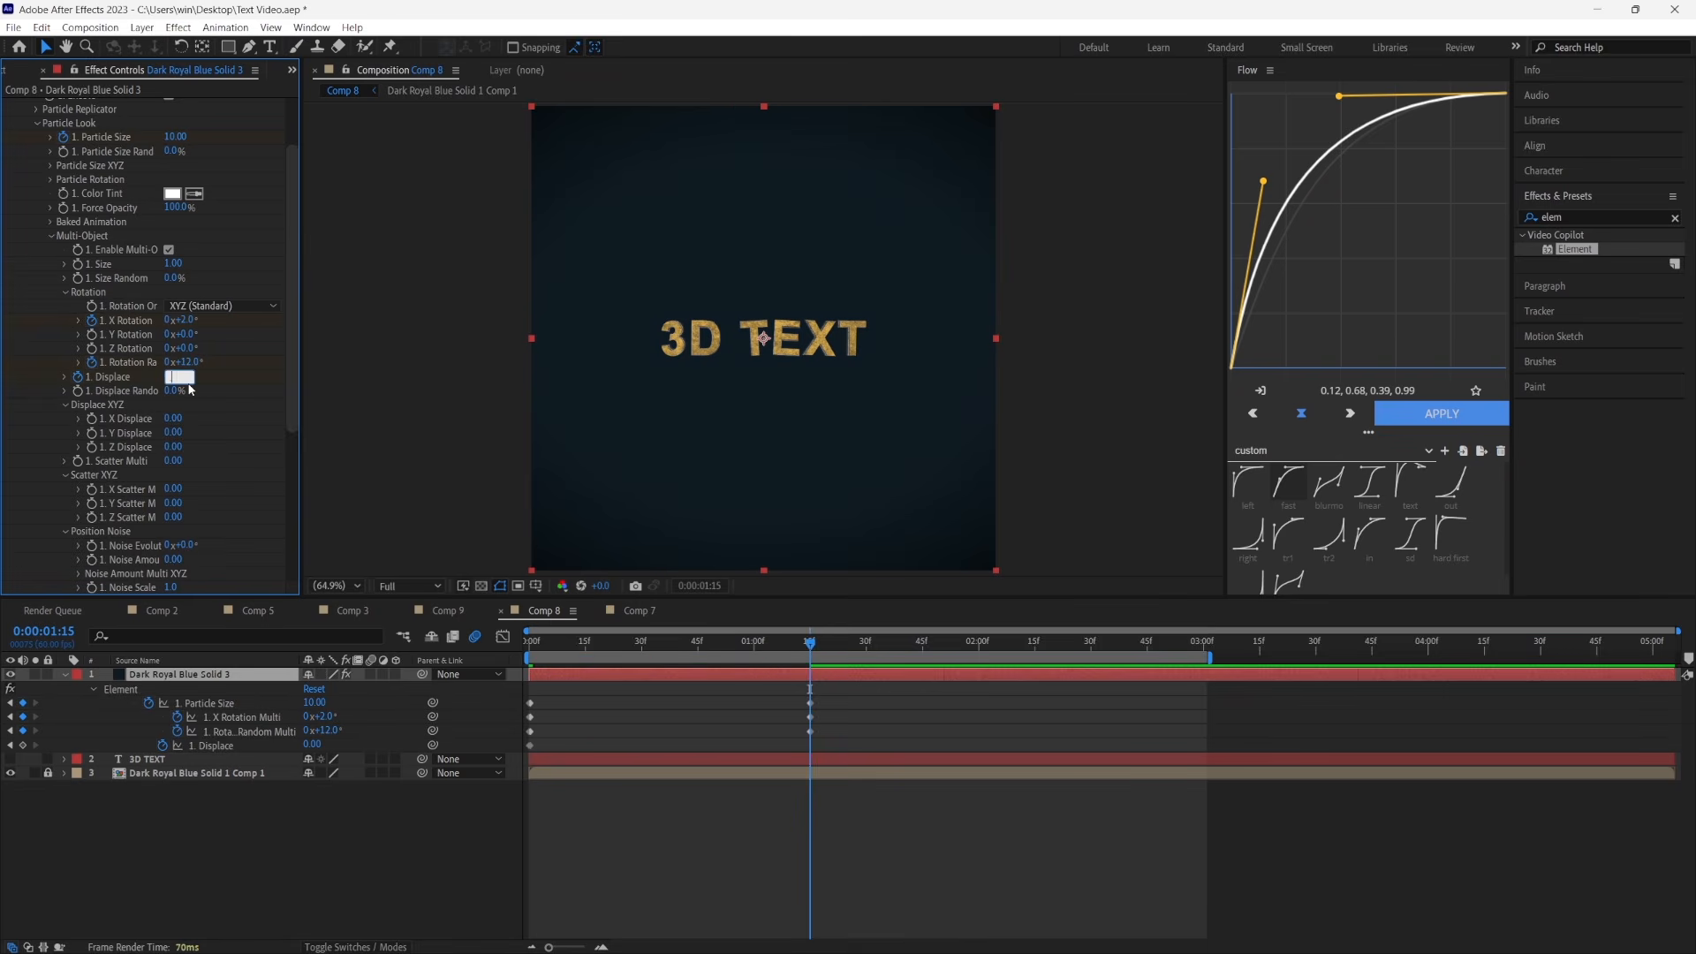
text(0.15)
click(611, 660)
At the first frame, set Multi-Object X Rotation to -0.9°, Rotation Random to 70° and Displace to -1.03, and preview the animation
key(Home)
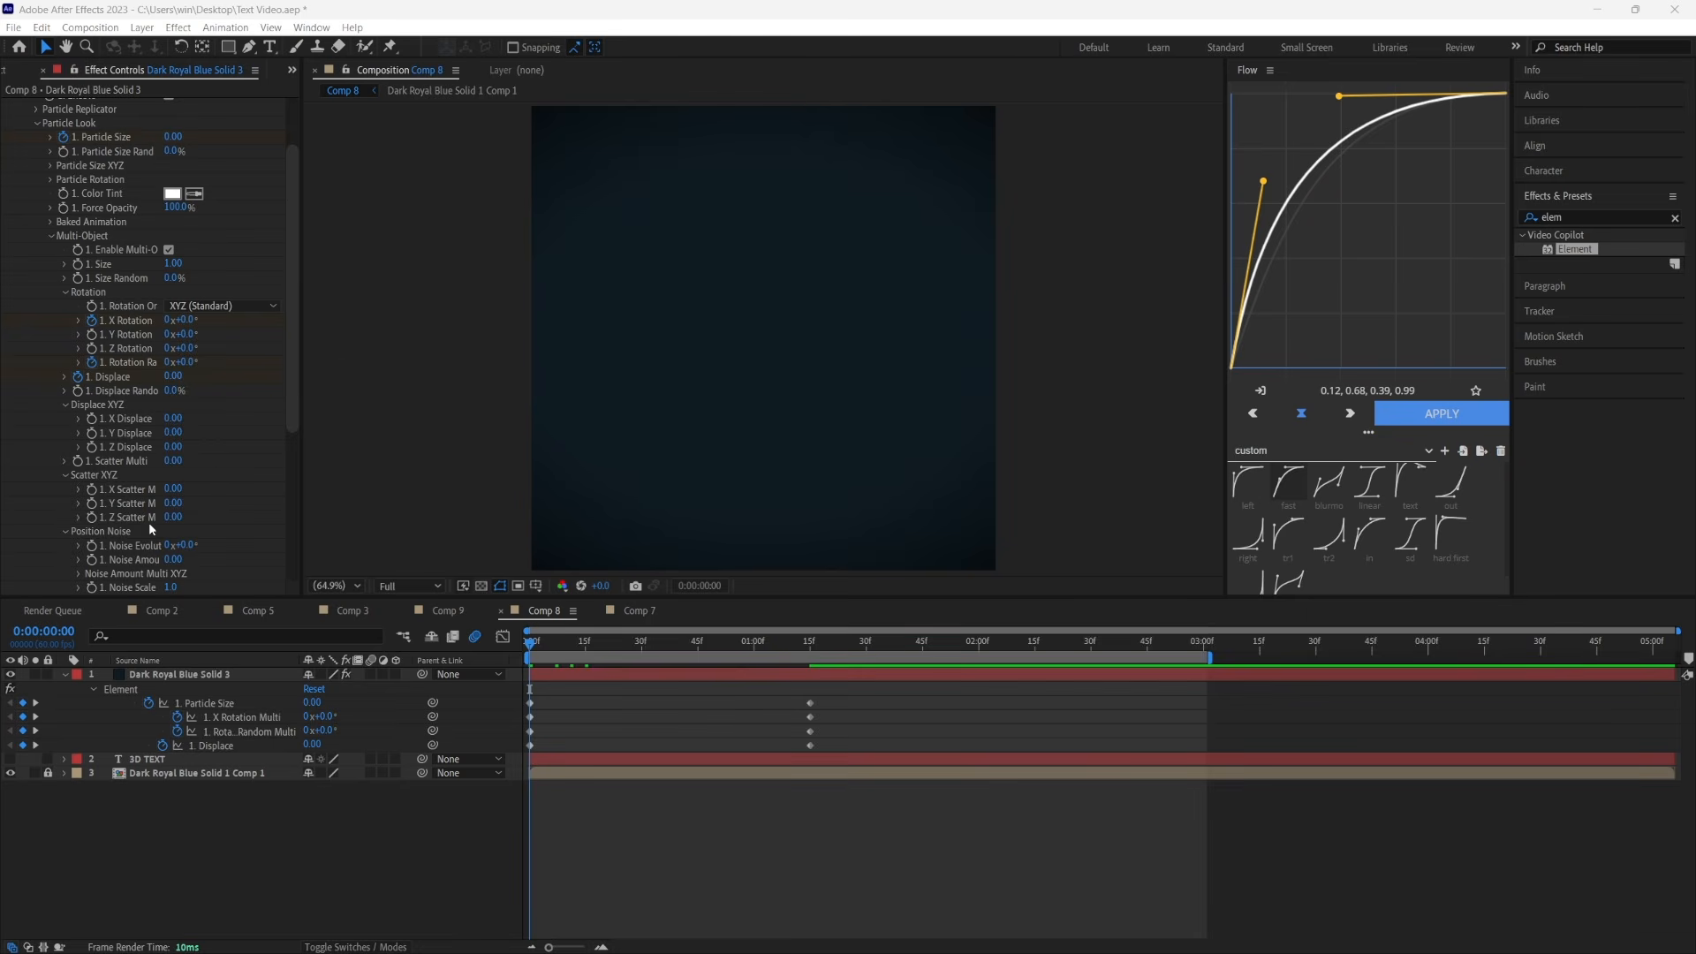
click(186, 321)
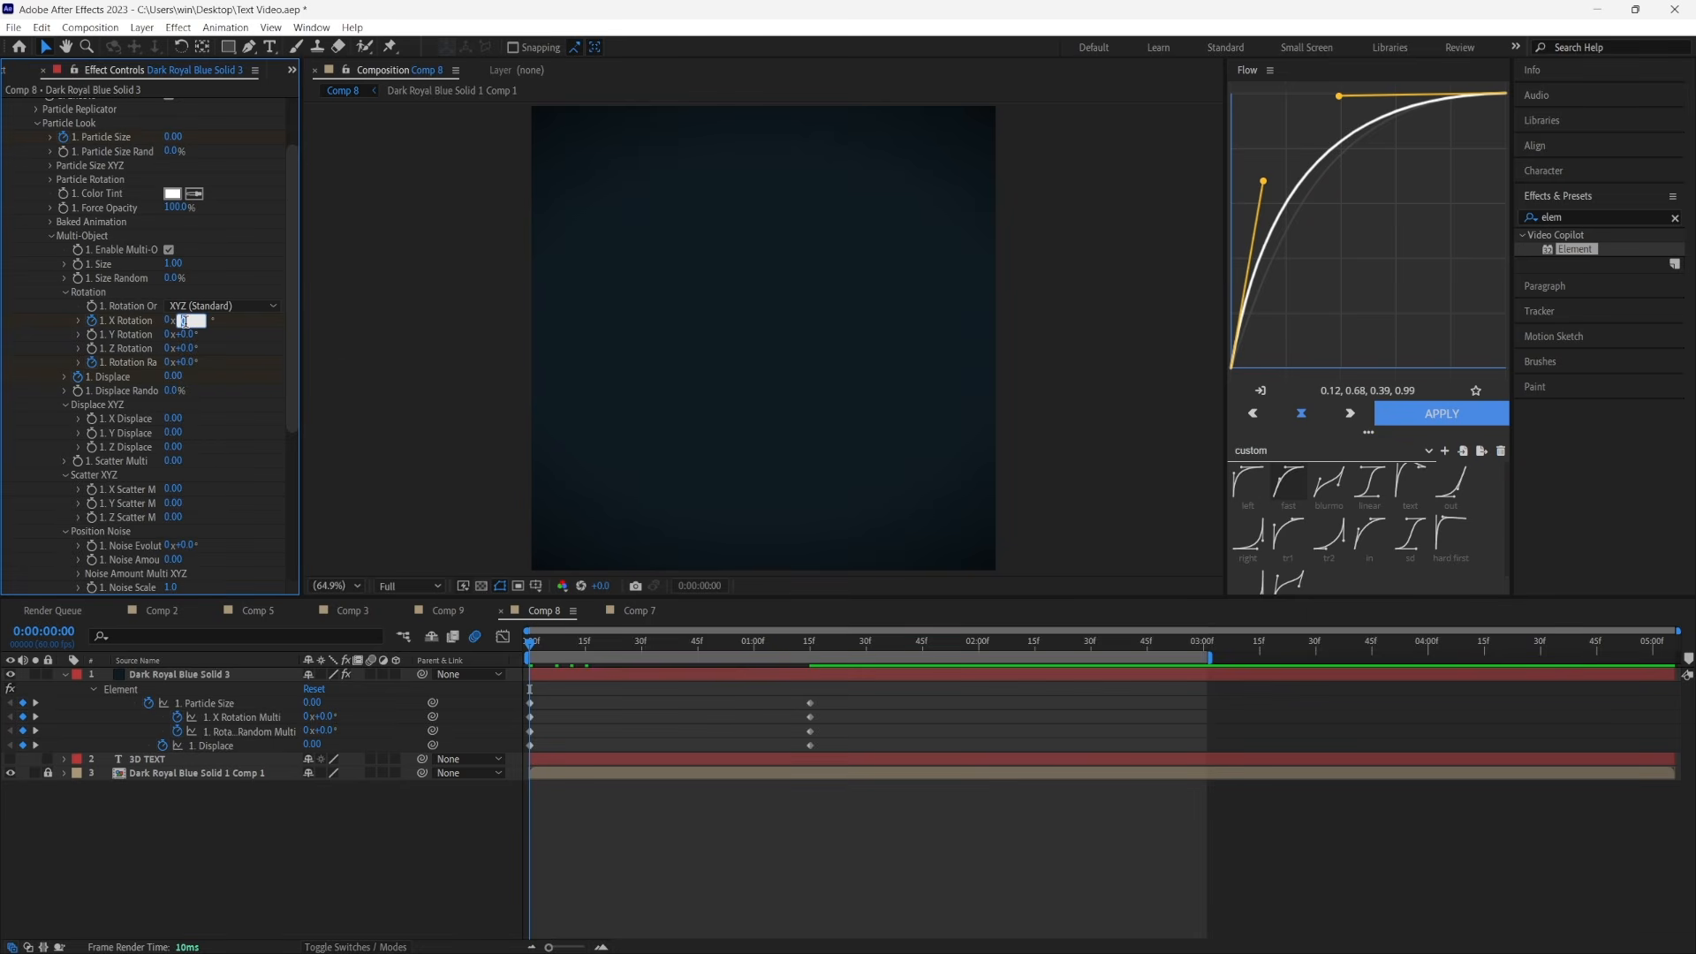
text(-0.9)
click(186, 362)
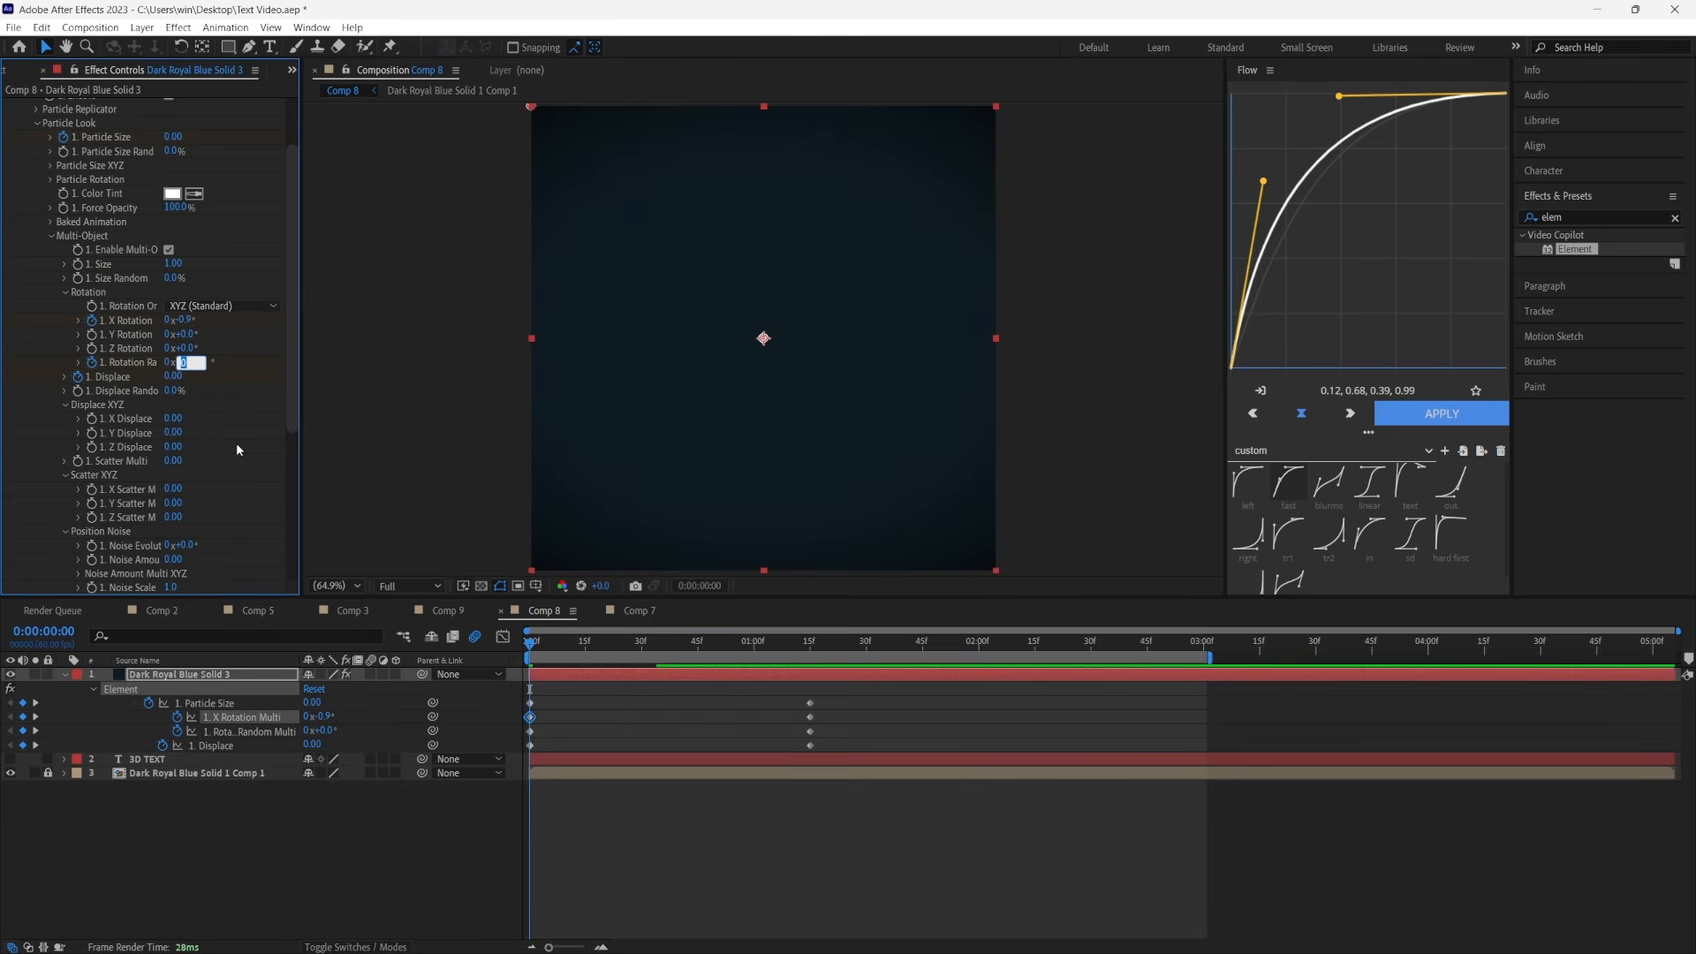
text(70)
click(175, 378)
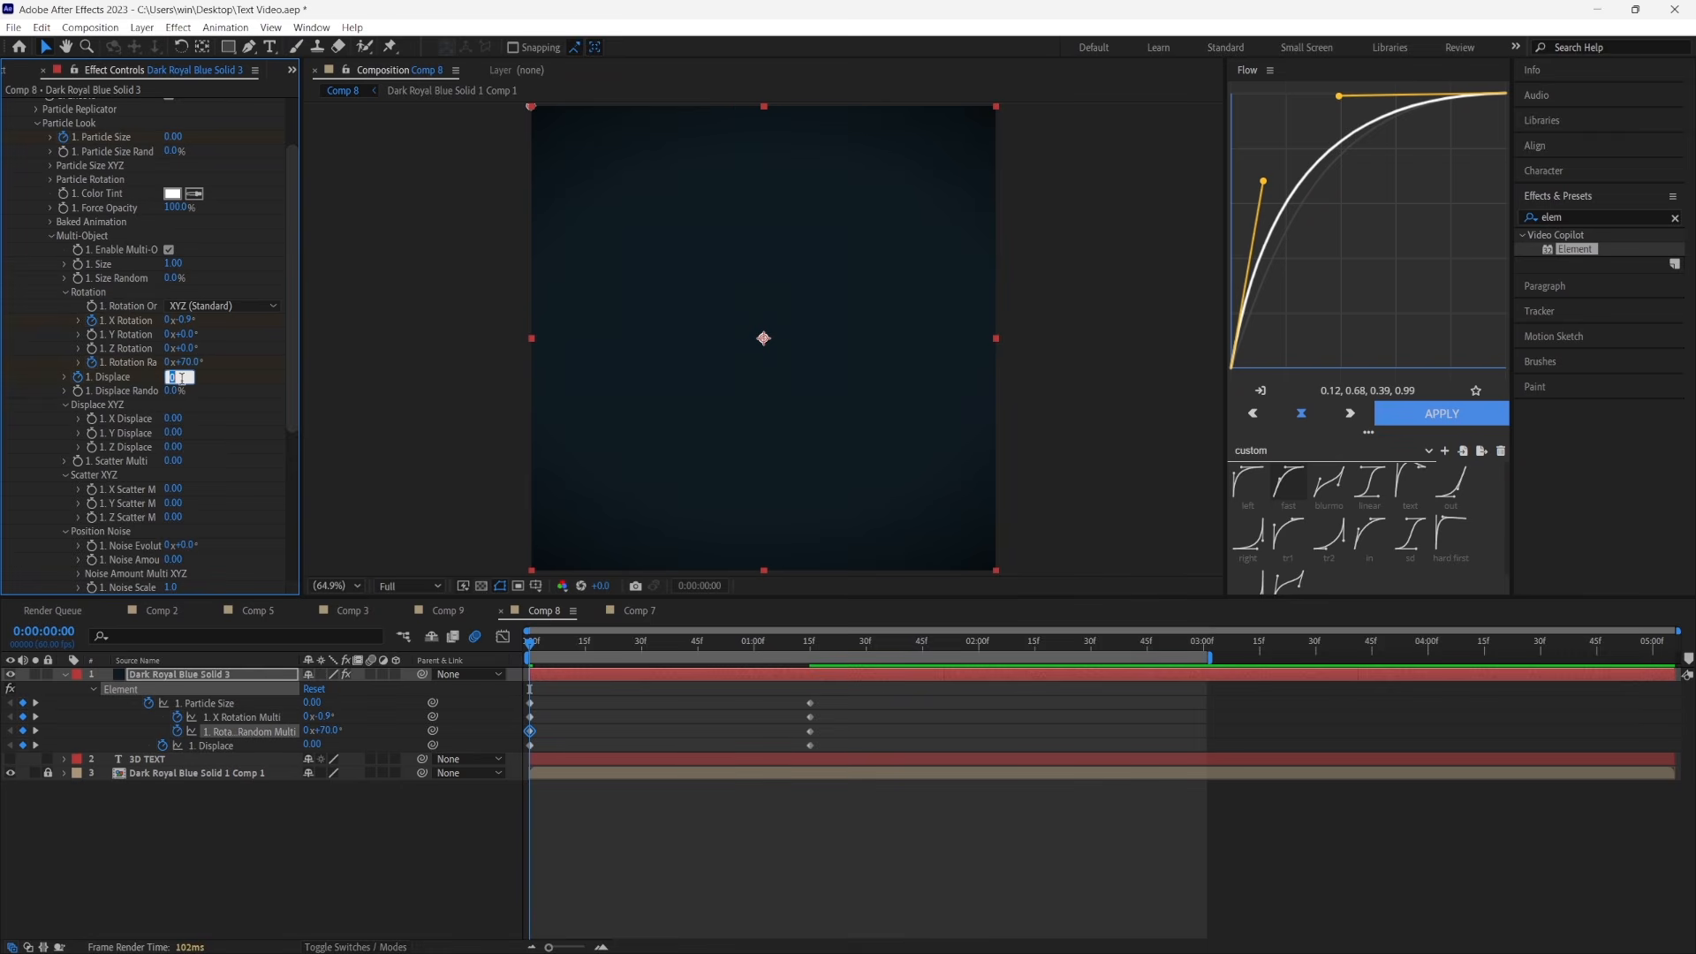
text(-1.03)
click(389, 822)
key(space)
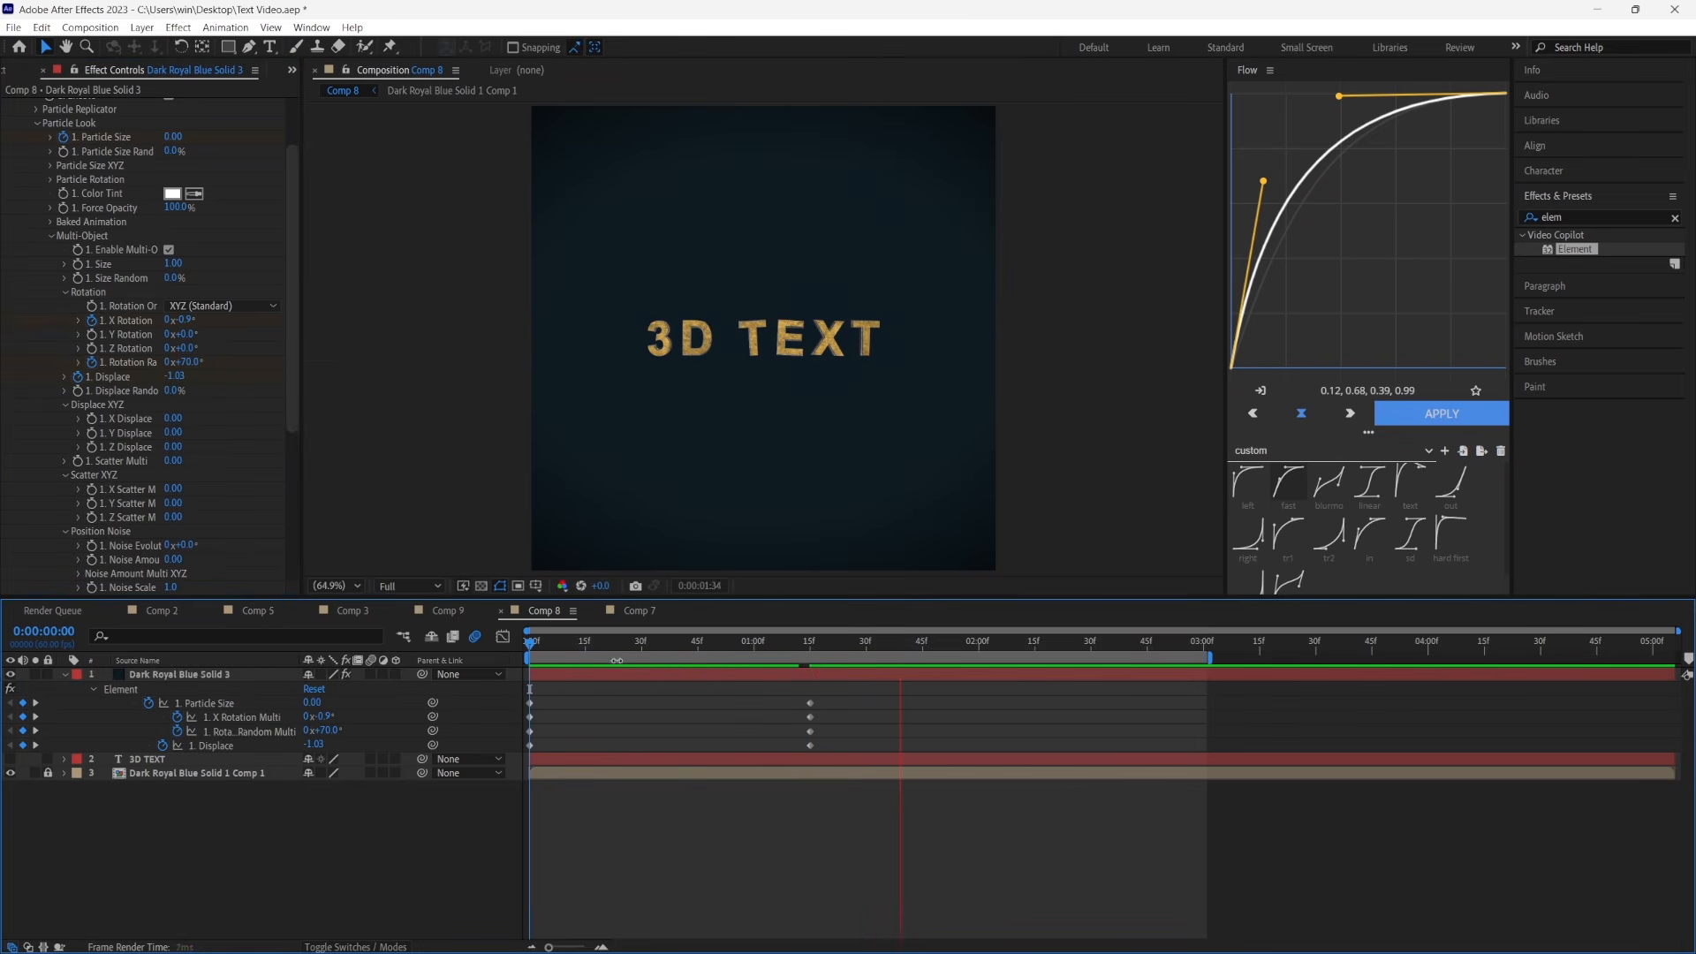
key(space)
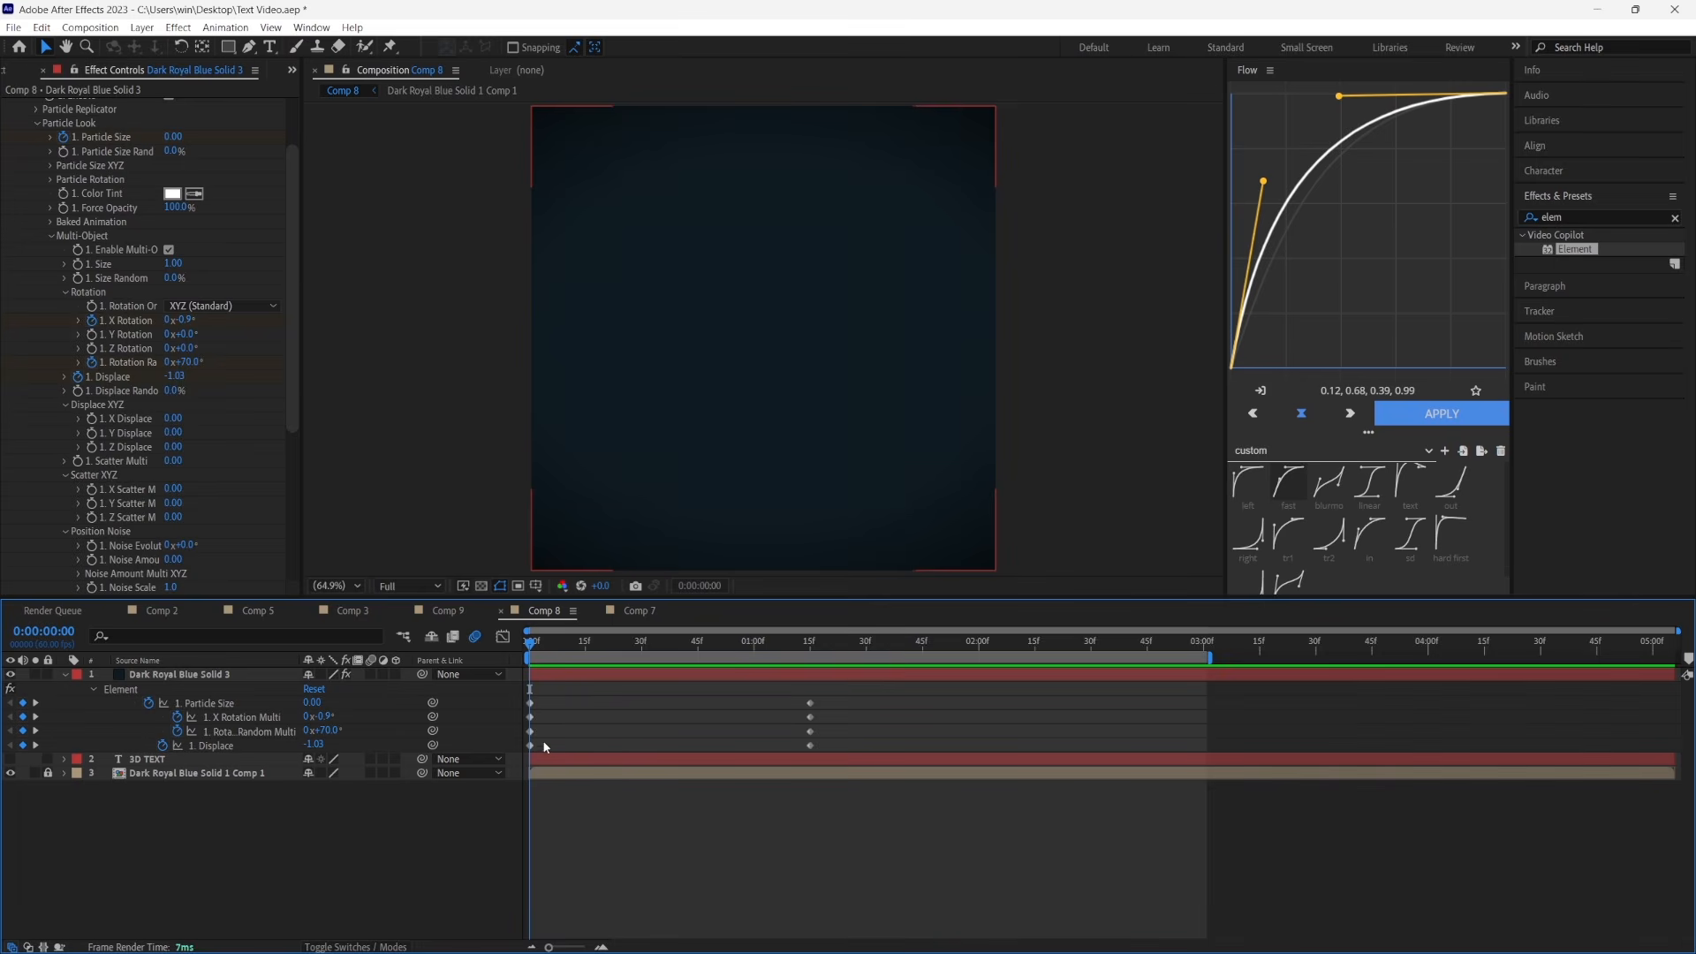
Apply Easy Ease to all Element keyframes of the solid
drag(854, 838, 528, 668)
right_click(531, 746)
mouse_move(636, 737)
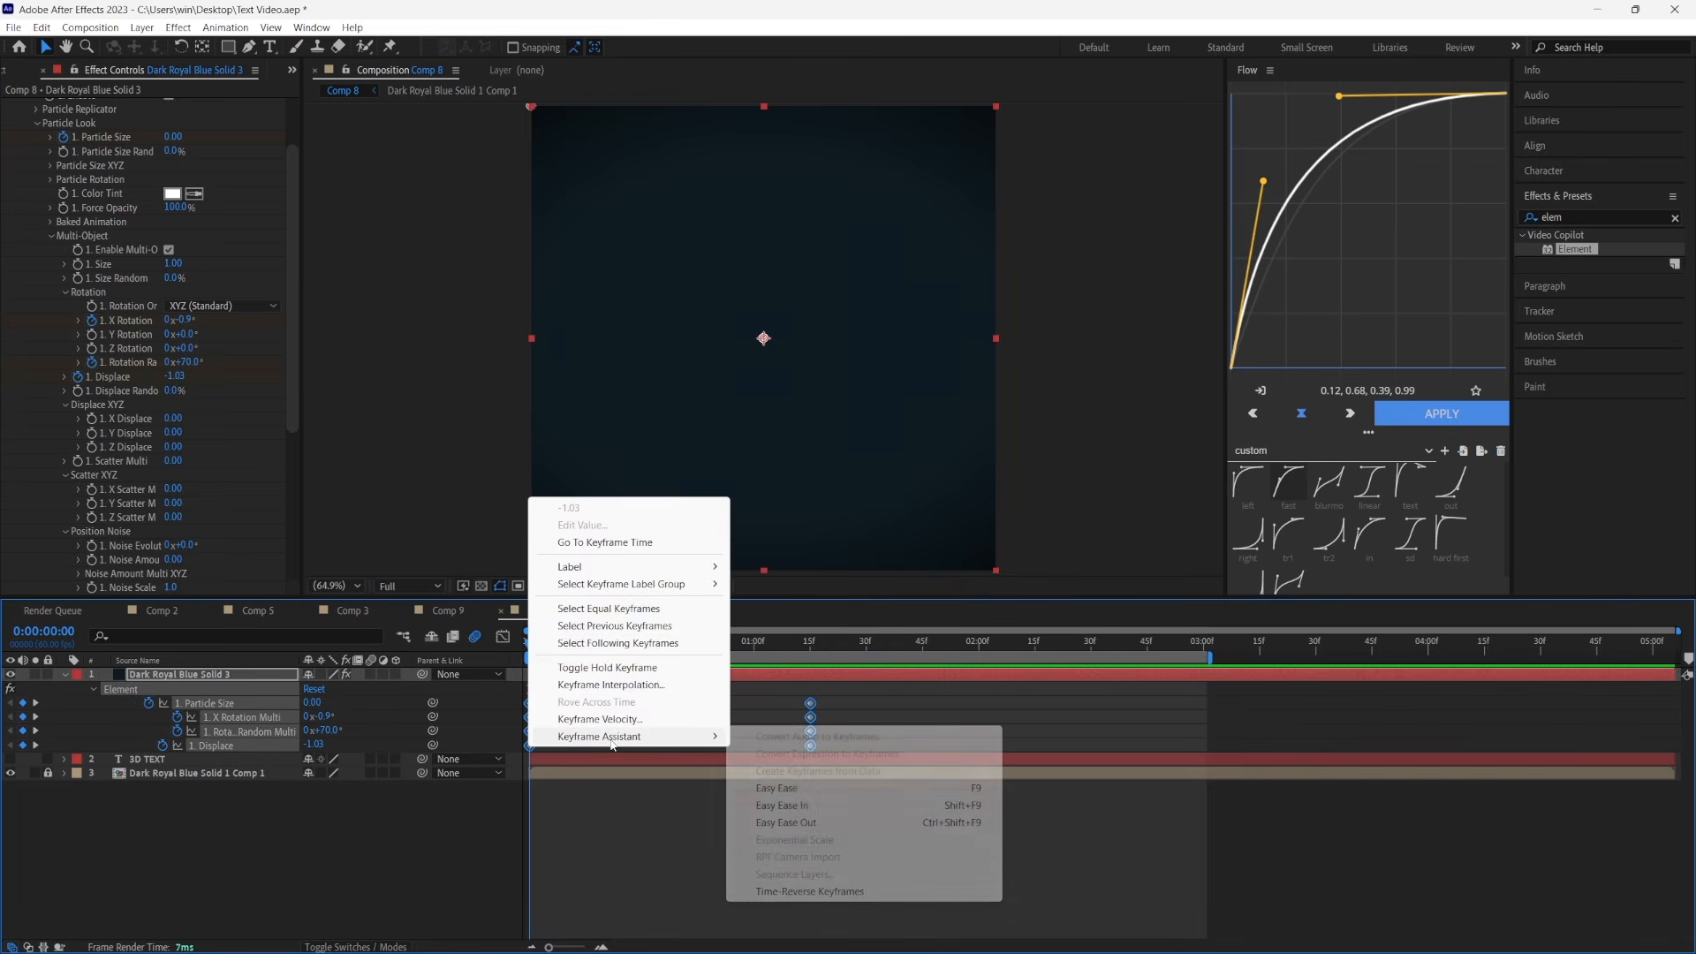
click(805, 788)
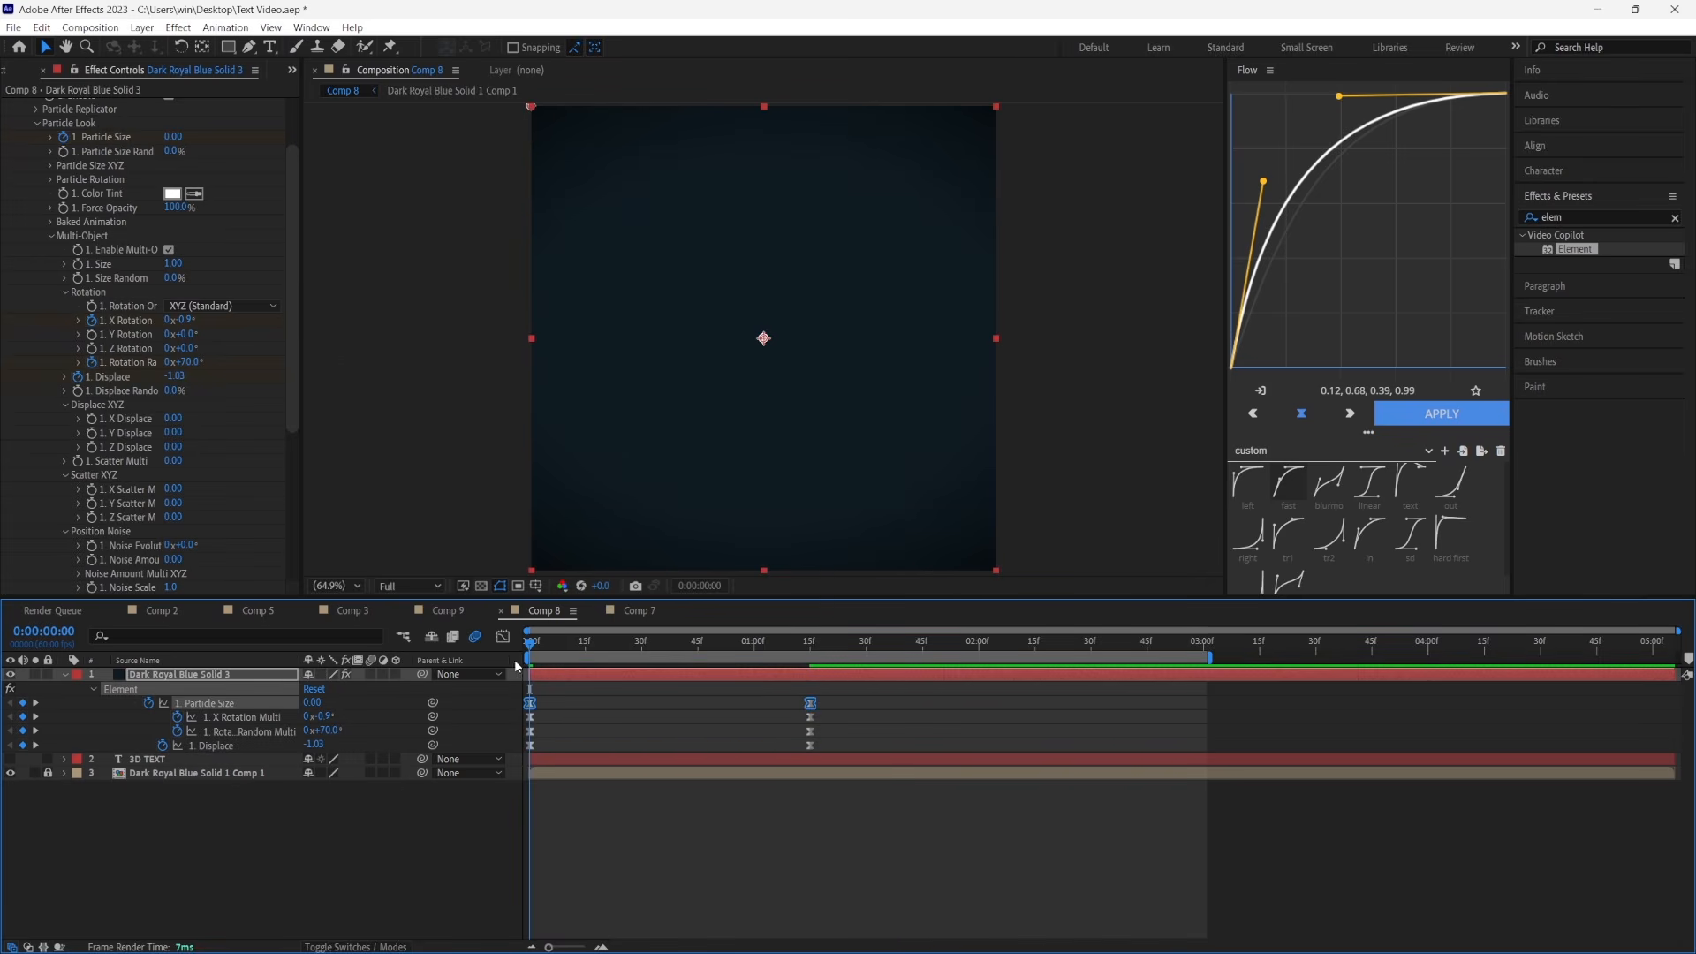
Reshape the Particle Size curve in the graph editor into a fast rise with a long ease into the last keyframe
click(503, 637)
click(530, 897)
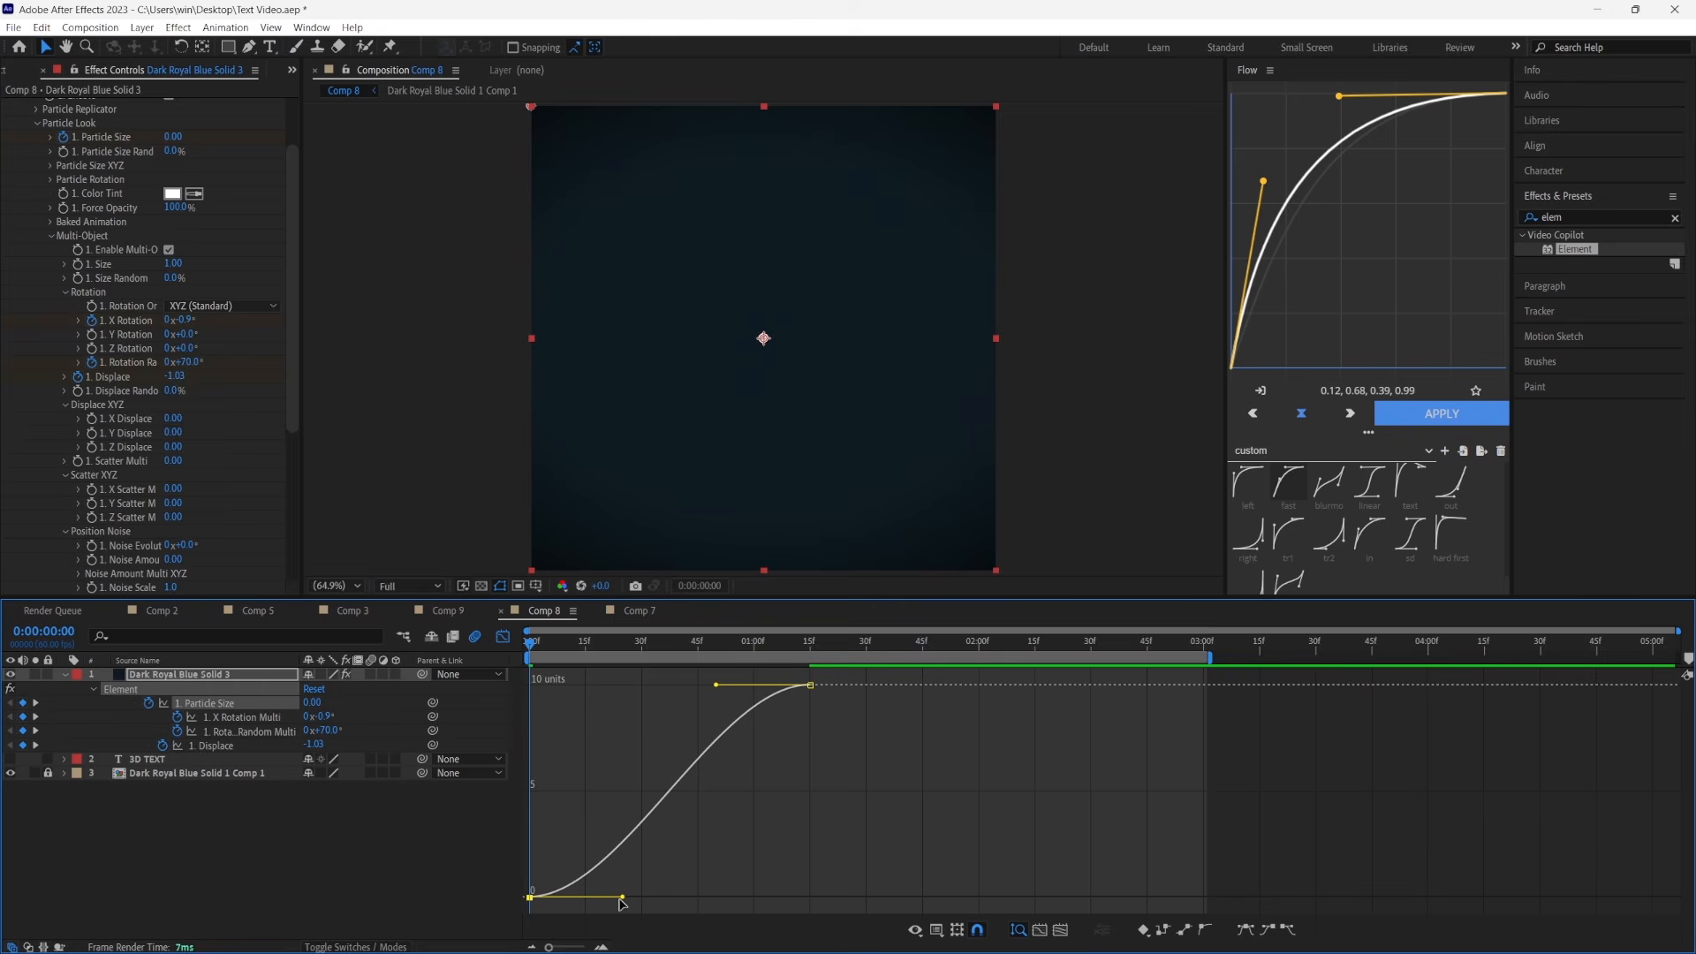
drag(626, 899, 465, 717)
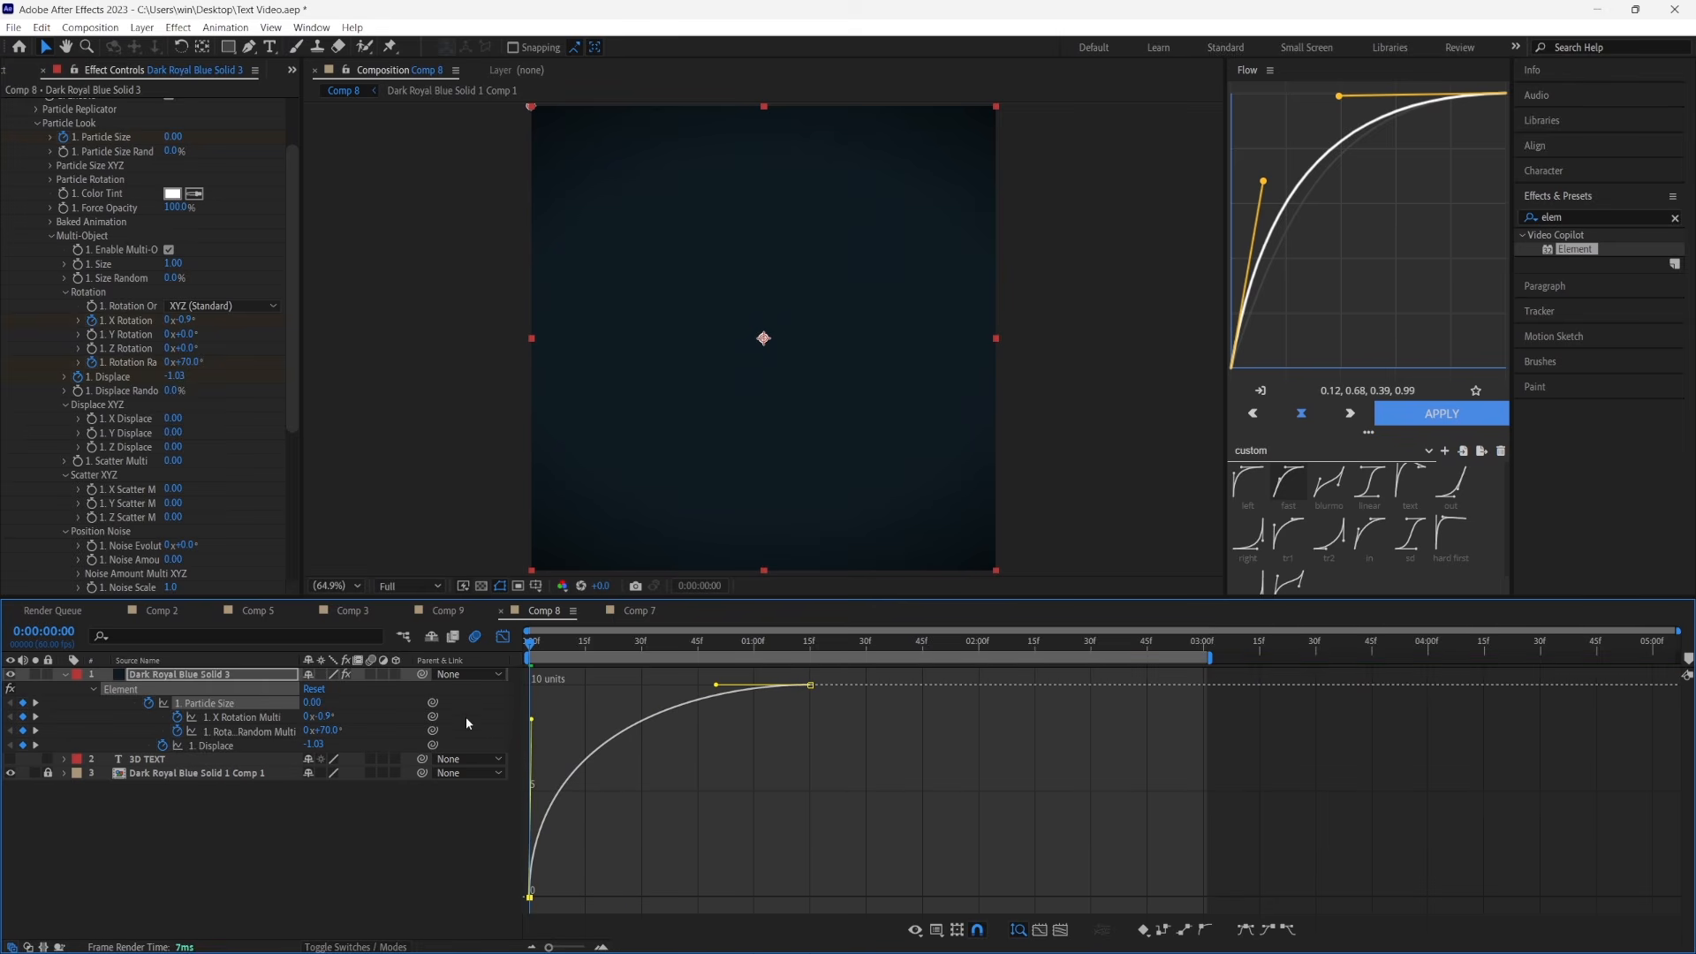
click(810, 684)
drag(716, 689, 569, 686)
key(shift+F3)
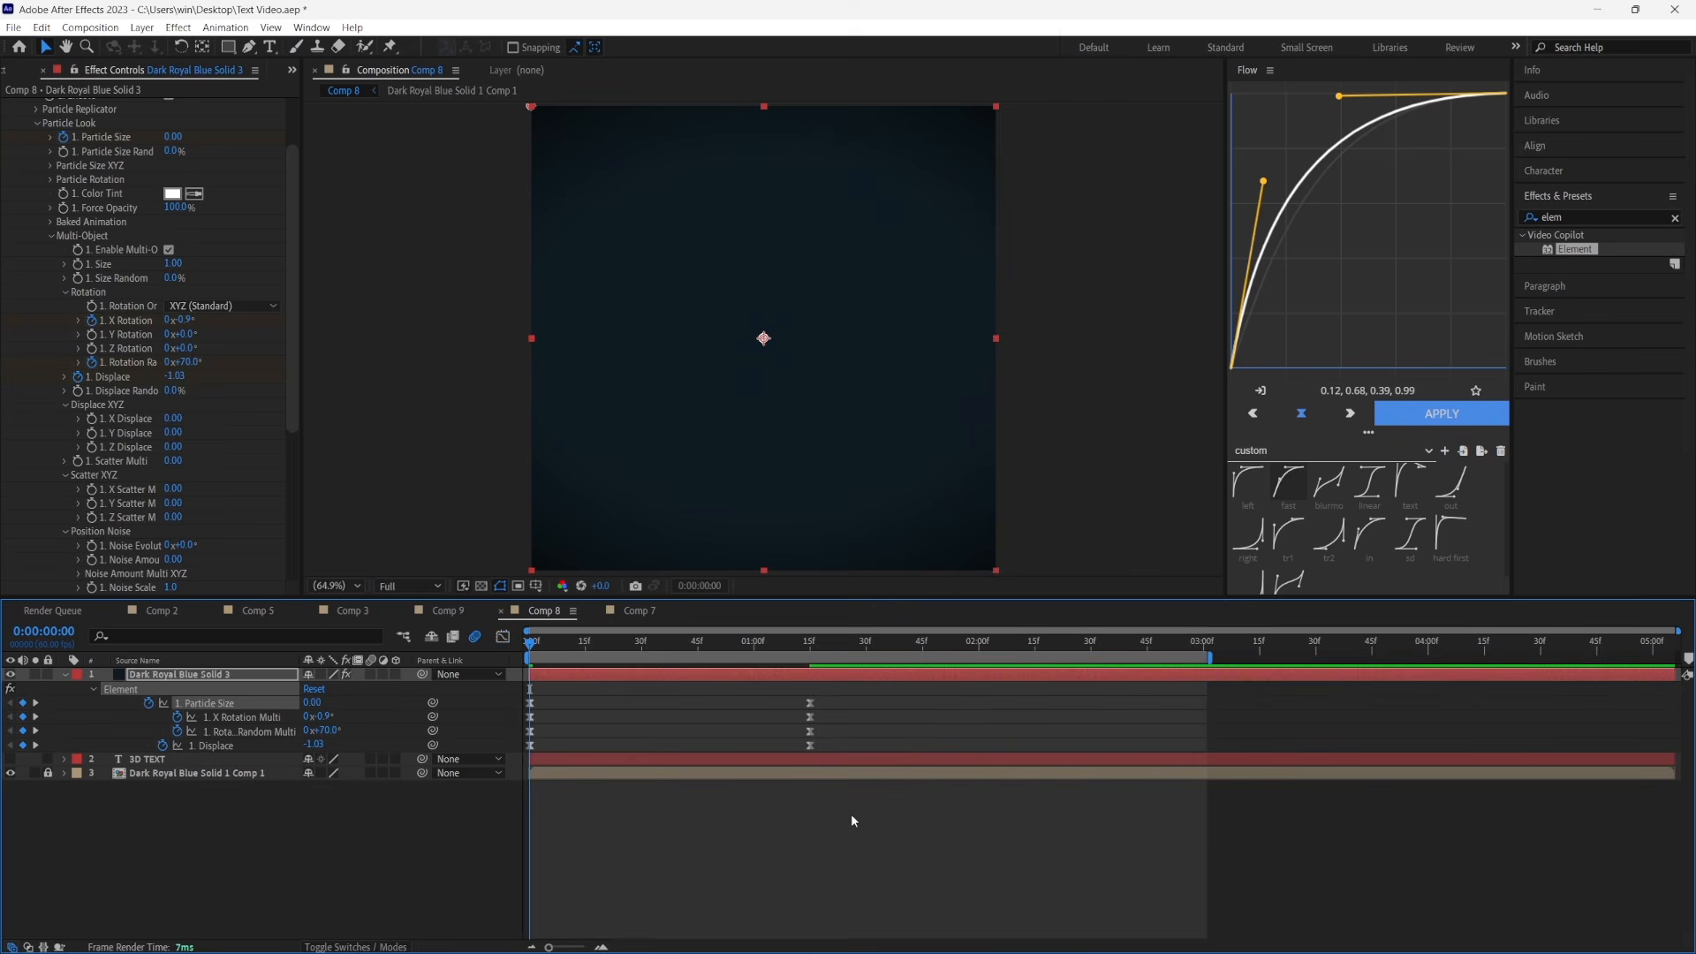
Apply Flow's custom "left" curve (0.02, 0.79, 0.27, 0.99) to all Element keyframes
drag(835, 820, 522, 696)
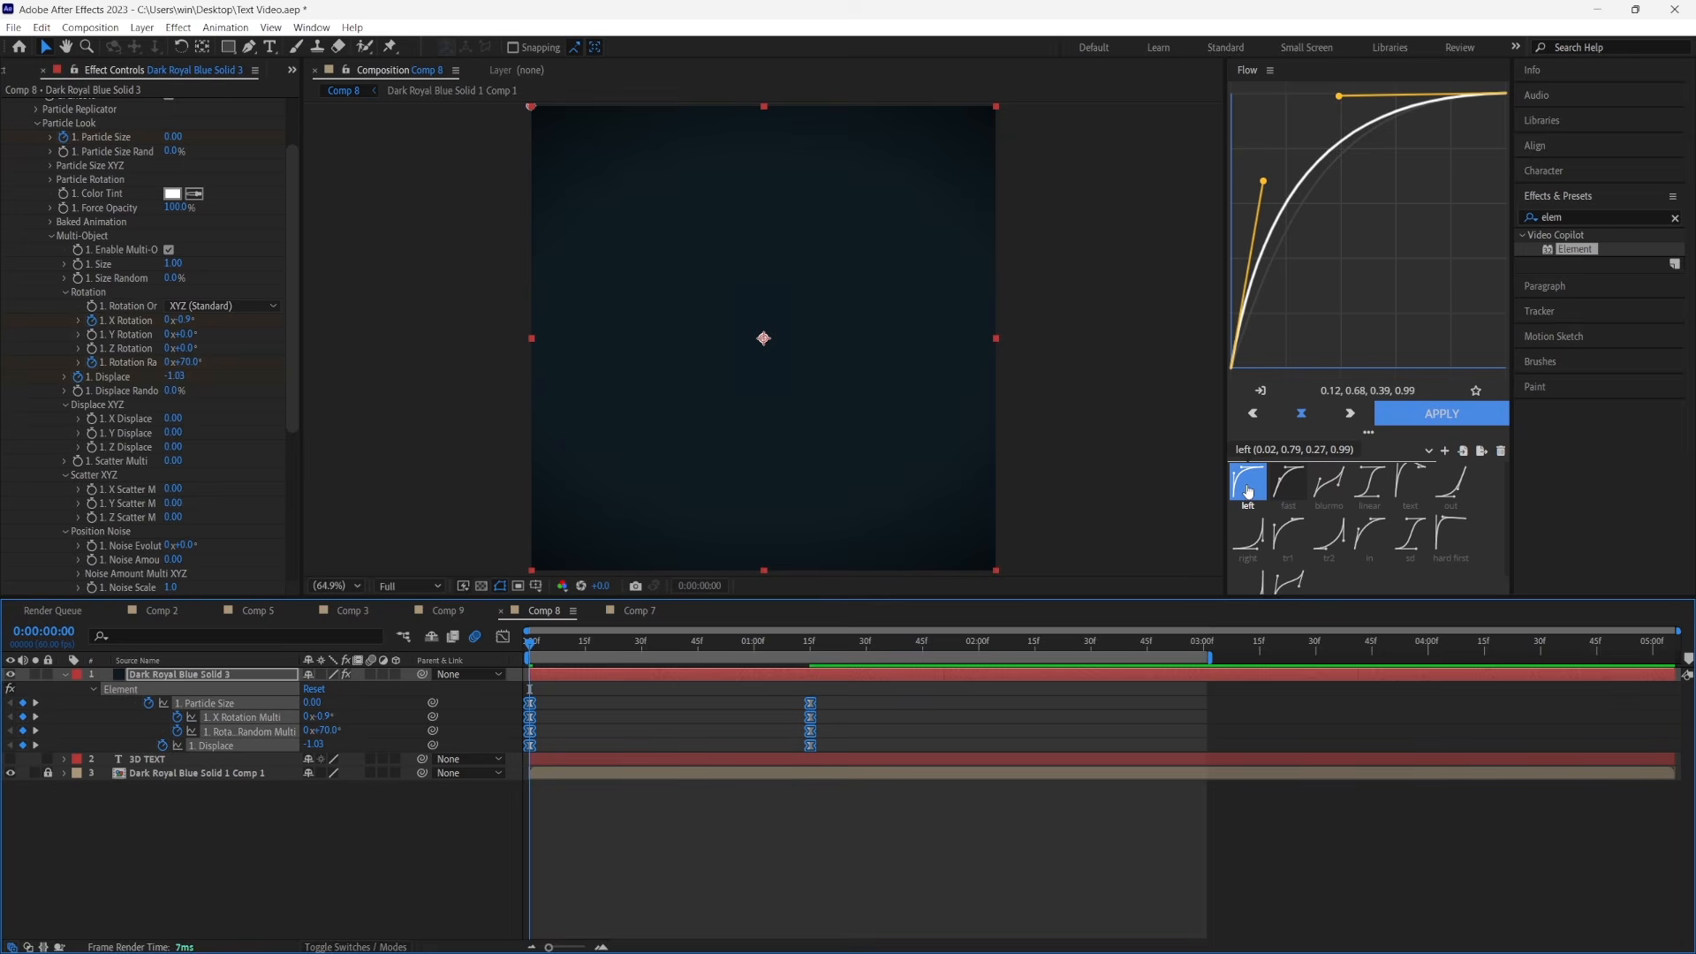
click(1248, 483)
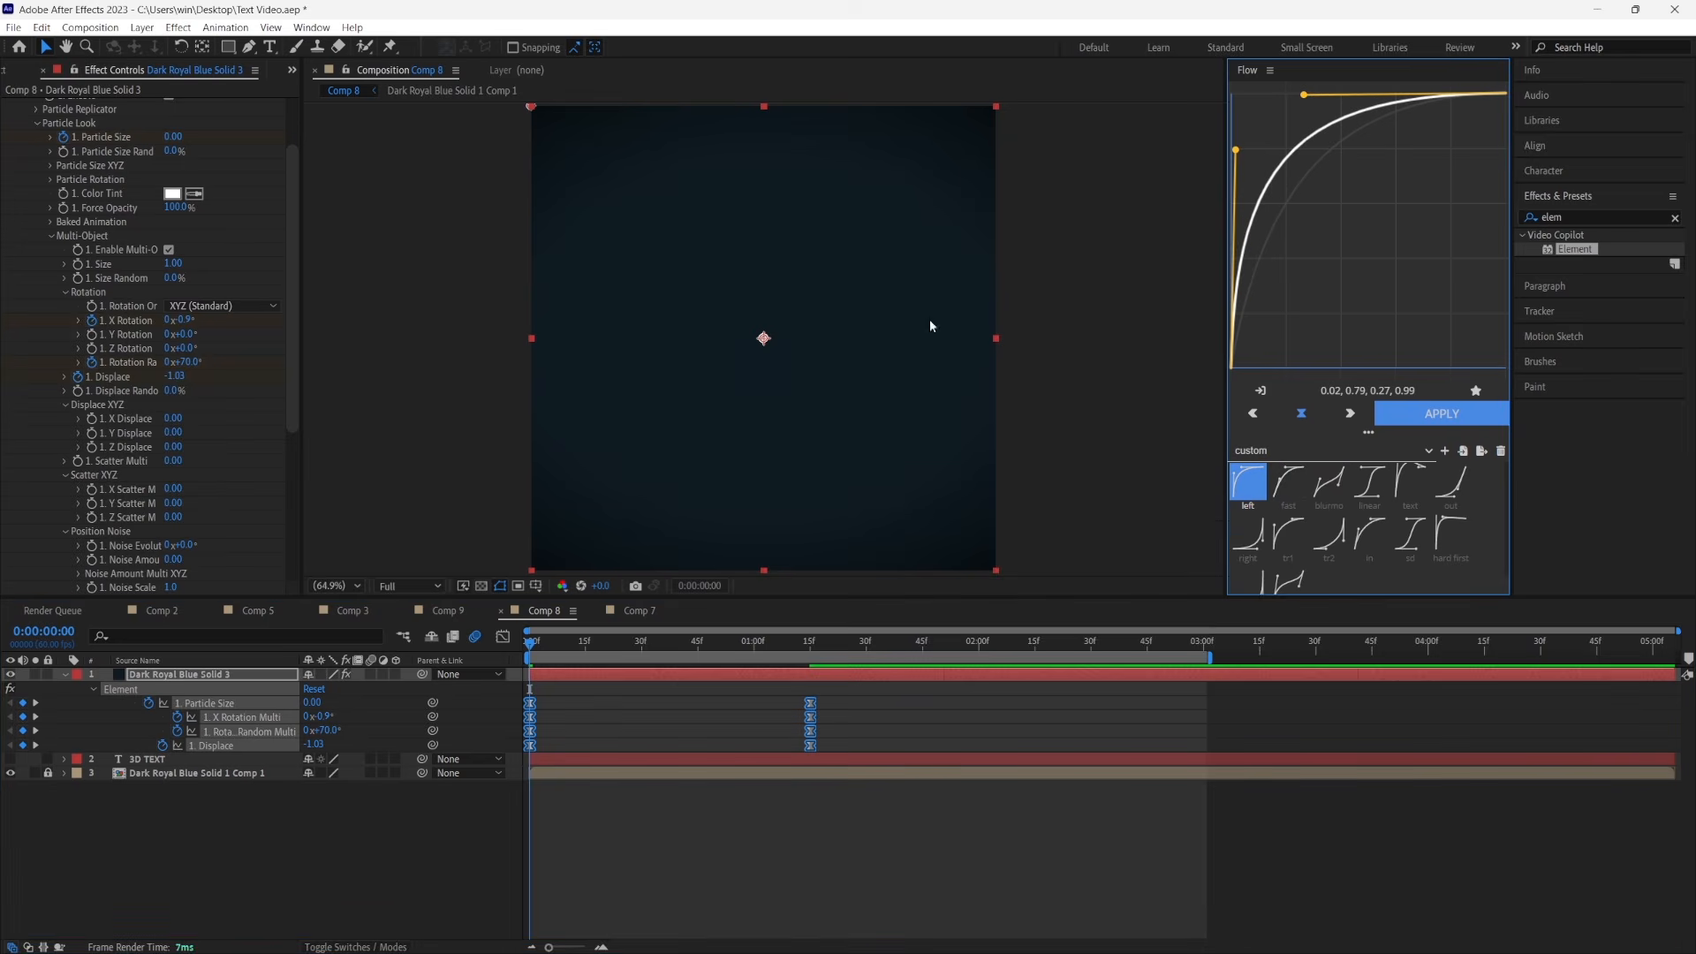
click(1455, 415)
Turn on motion blur for the Element solid, collapse its keyframes and preview the animation
click(730, 928)
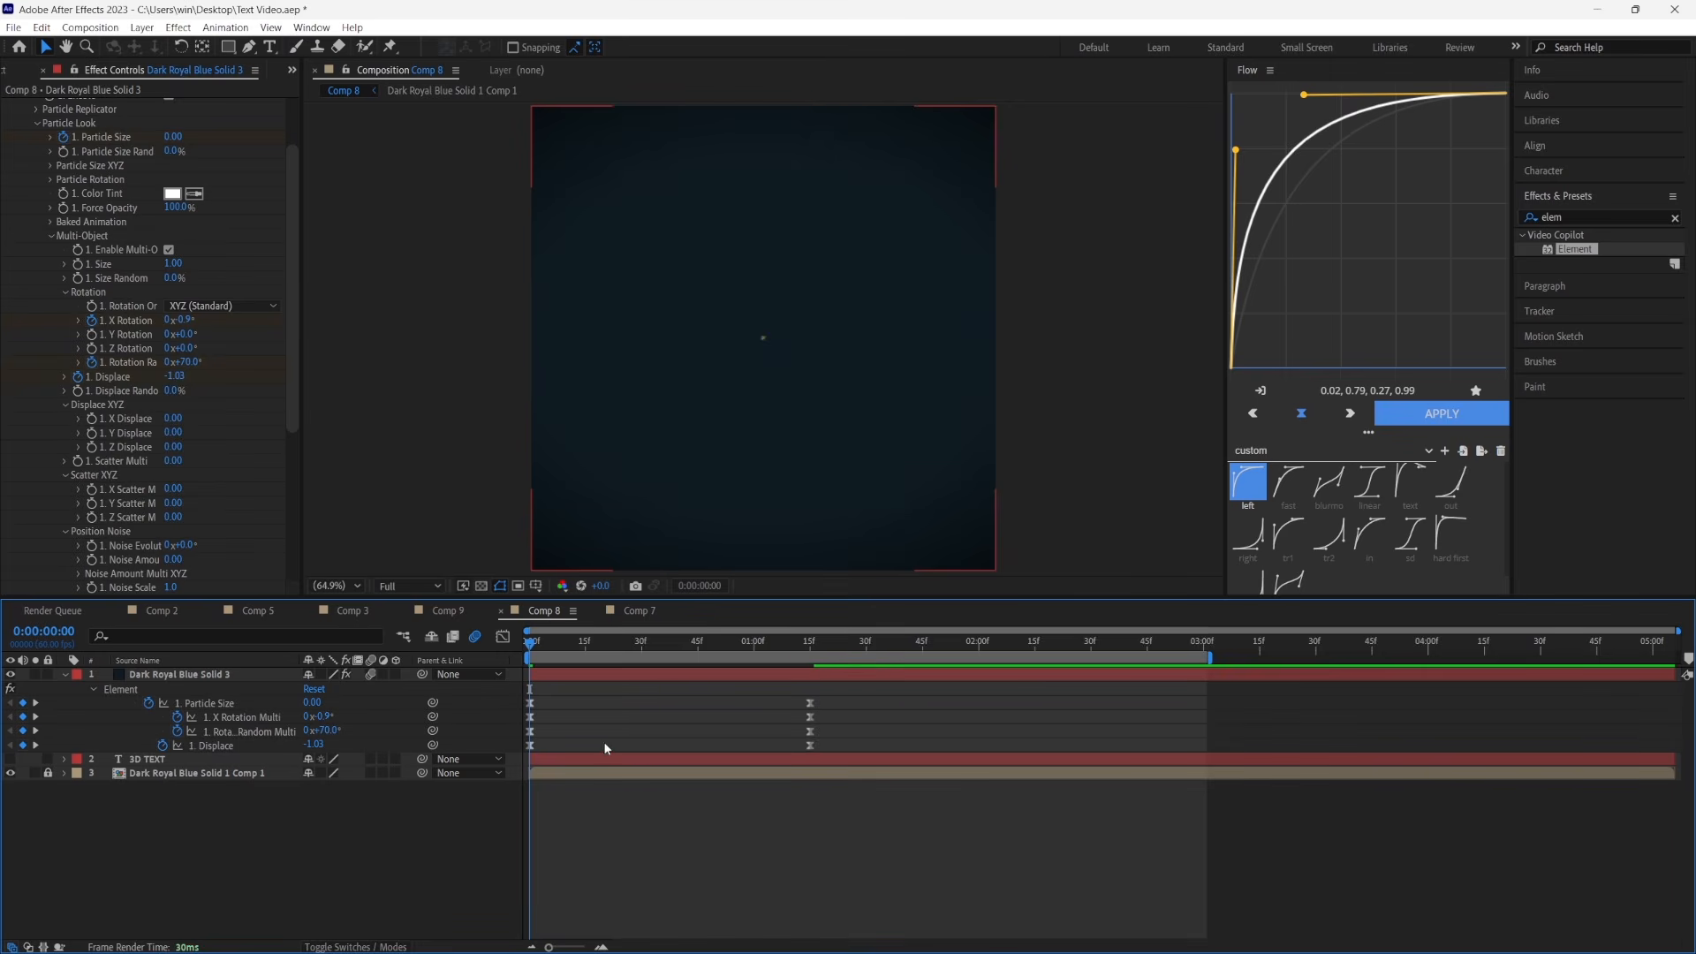
key(u)
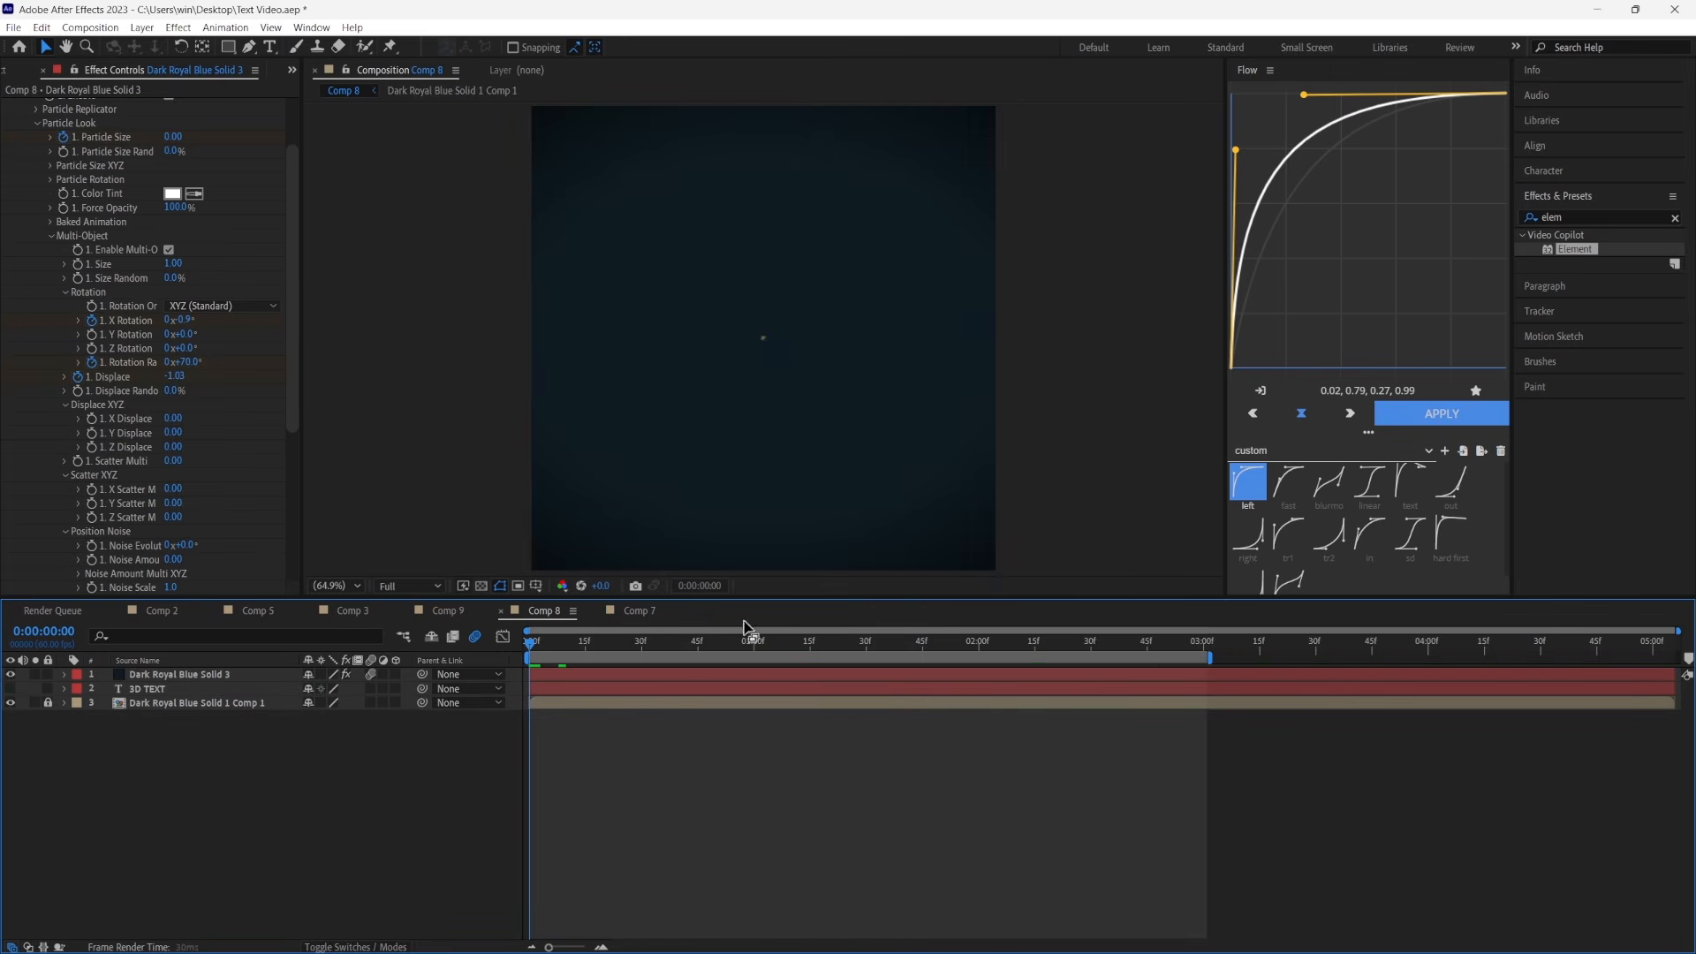
key(space)
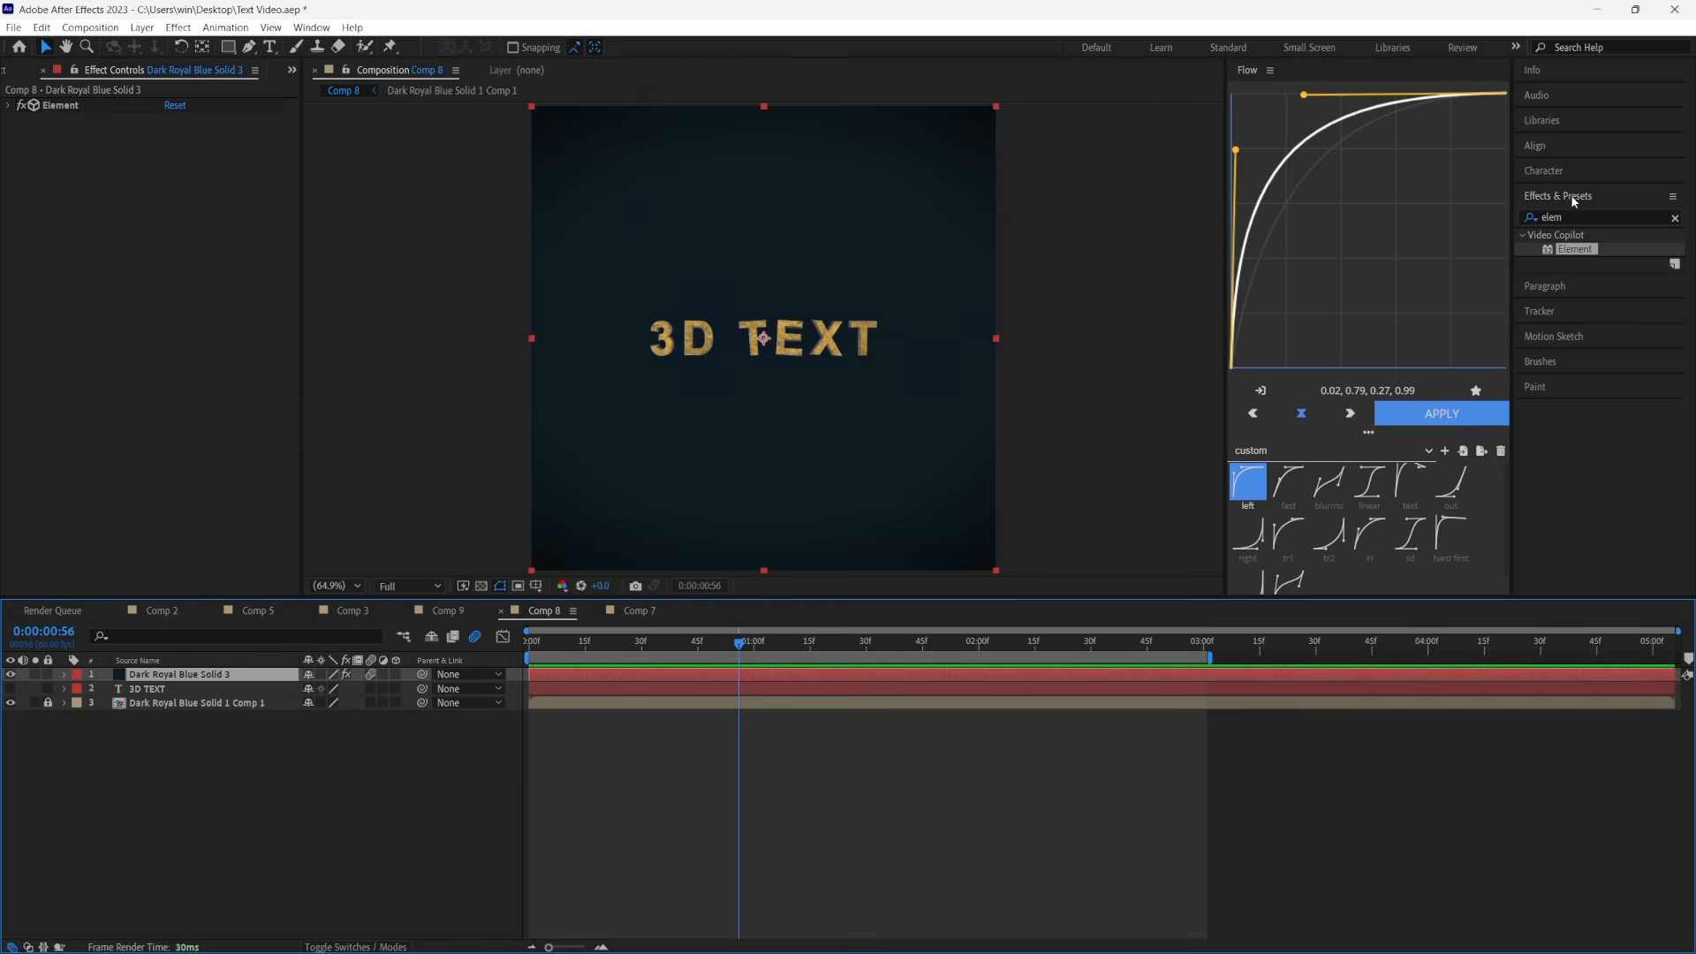
Apply the Deep Glow effect to the Element solid and set its Exposure to 0.6
drag(1571, 217, 1531, 213)
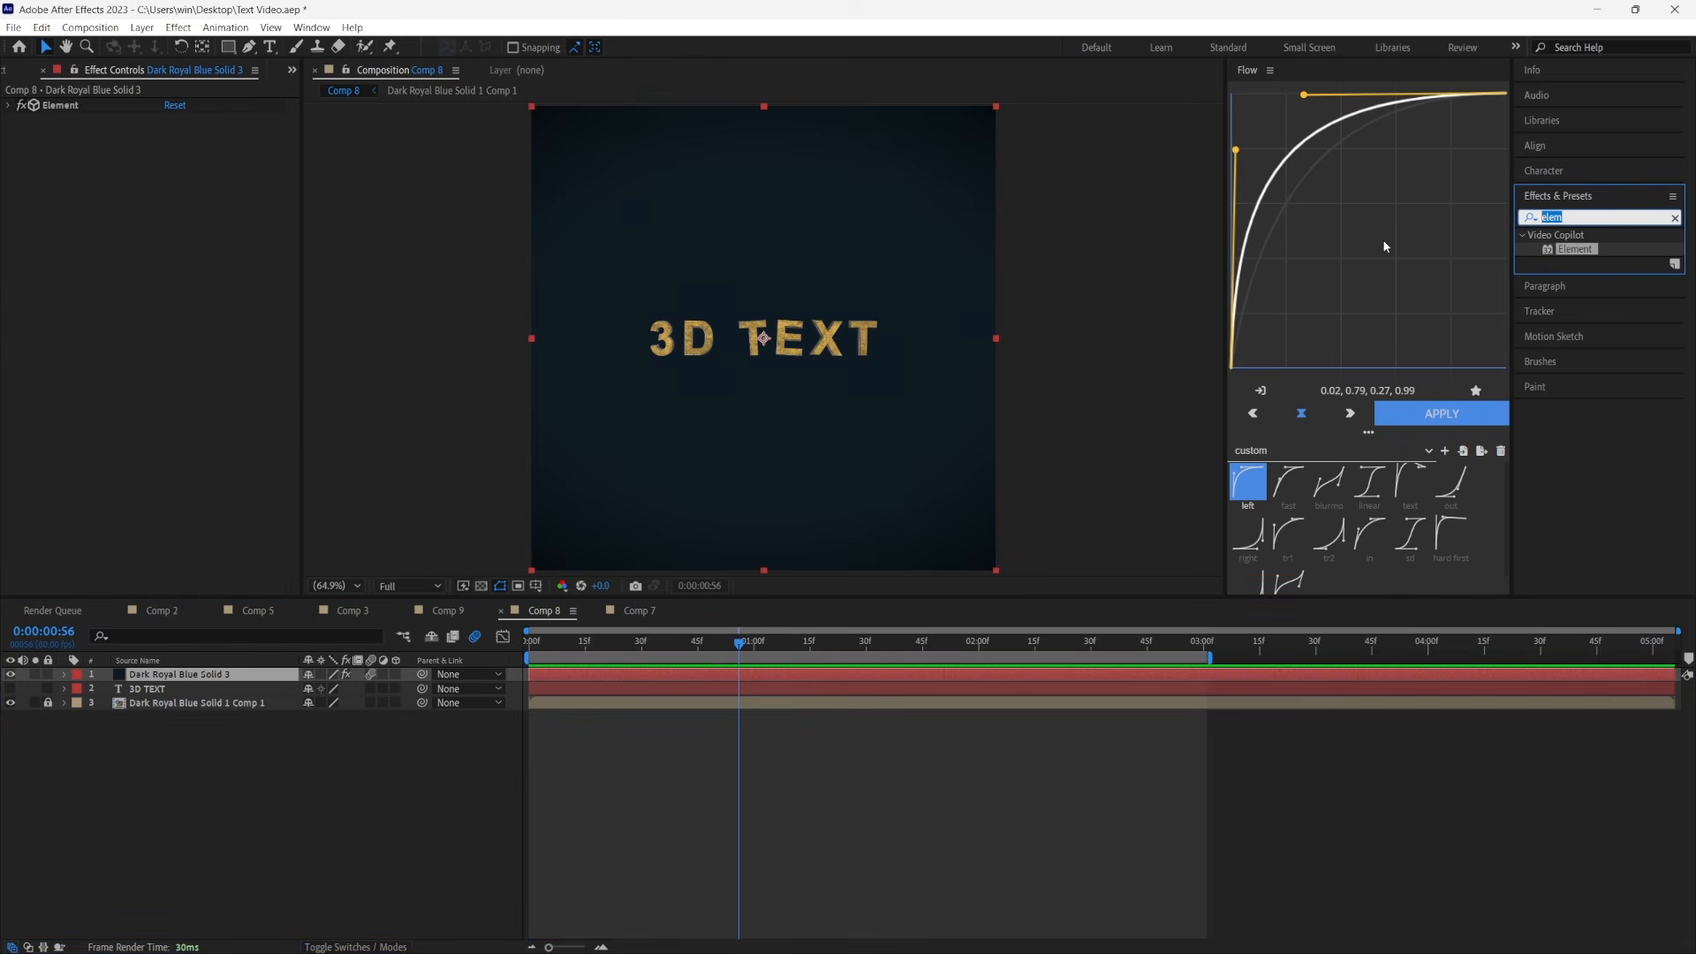
text(deep)
drag(1581, 305, 183, 328)
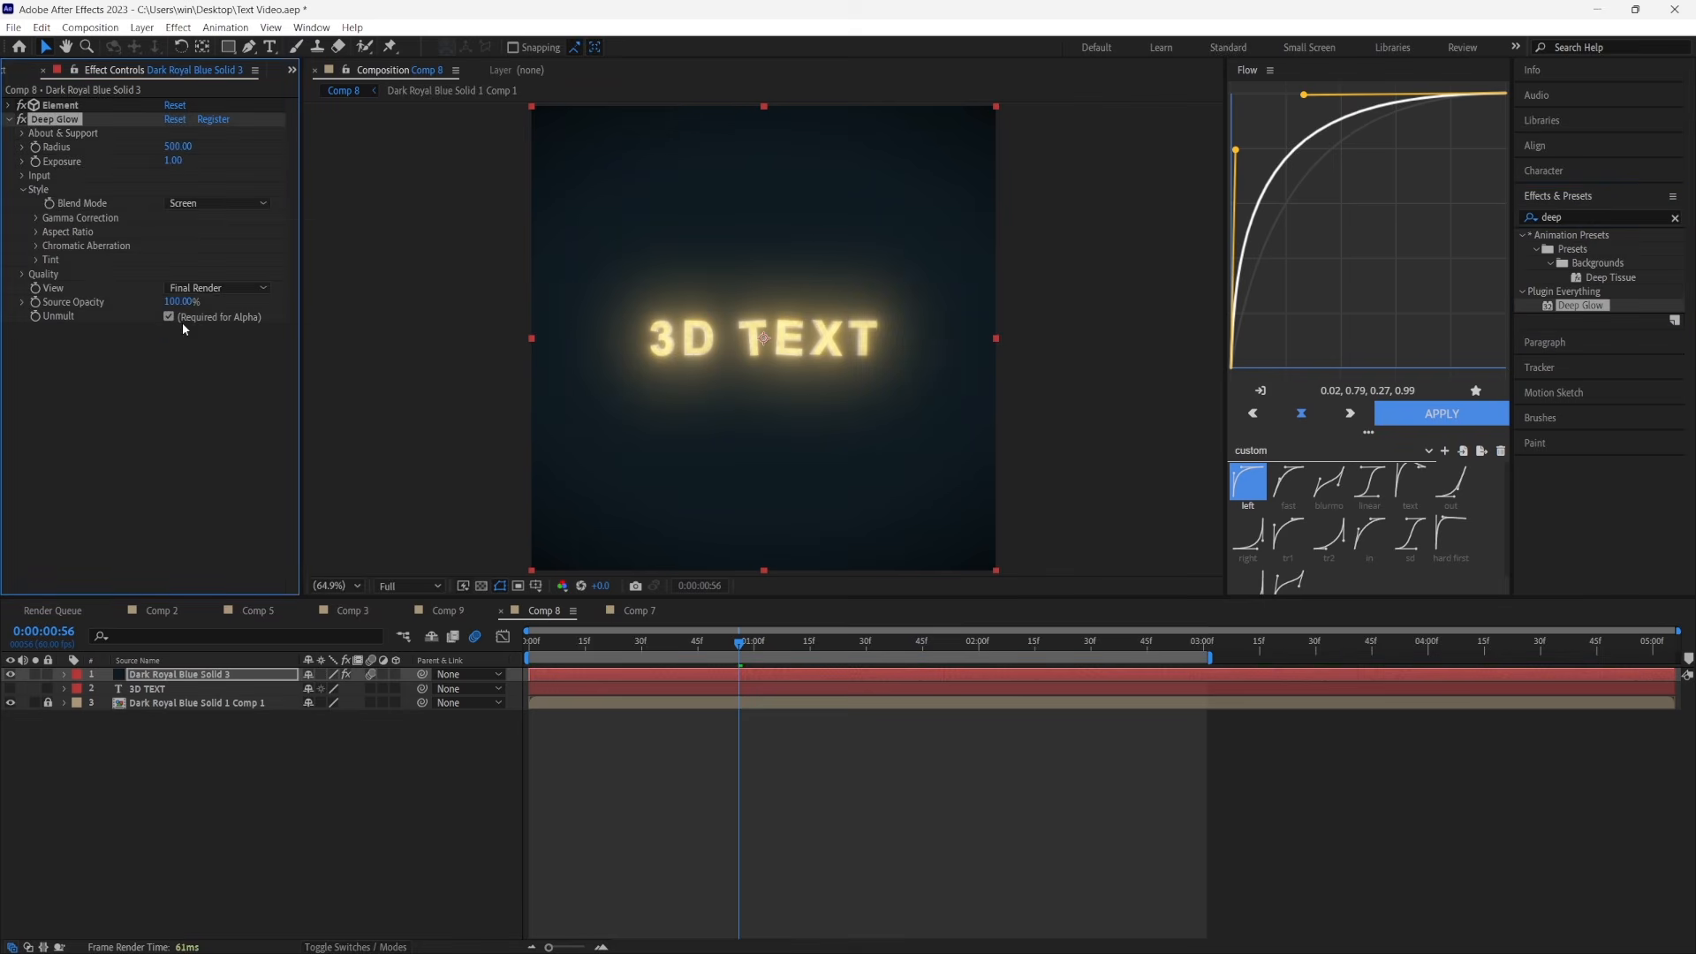
click(173, 162)
text(0.6)
key(Return)
Enable the Deep Glow tint on the Element solid and set its color to pale gold, FDE29D
click(36, 260)
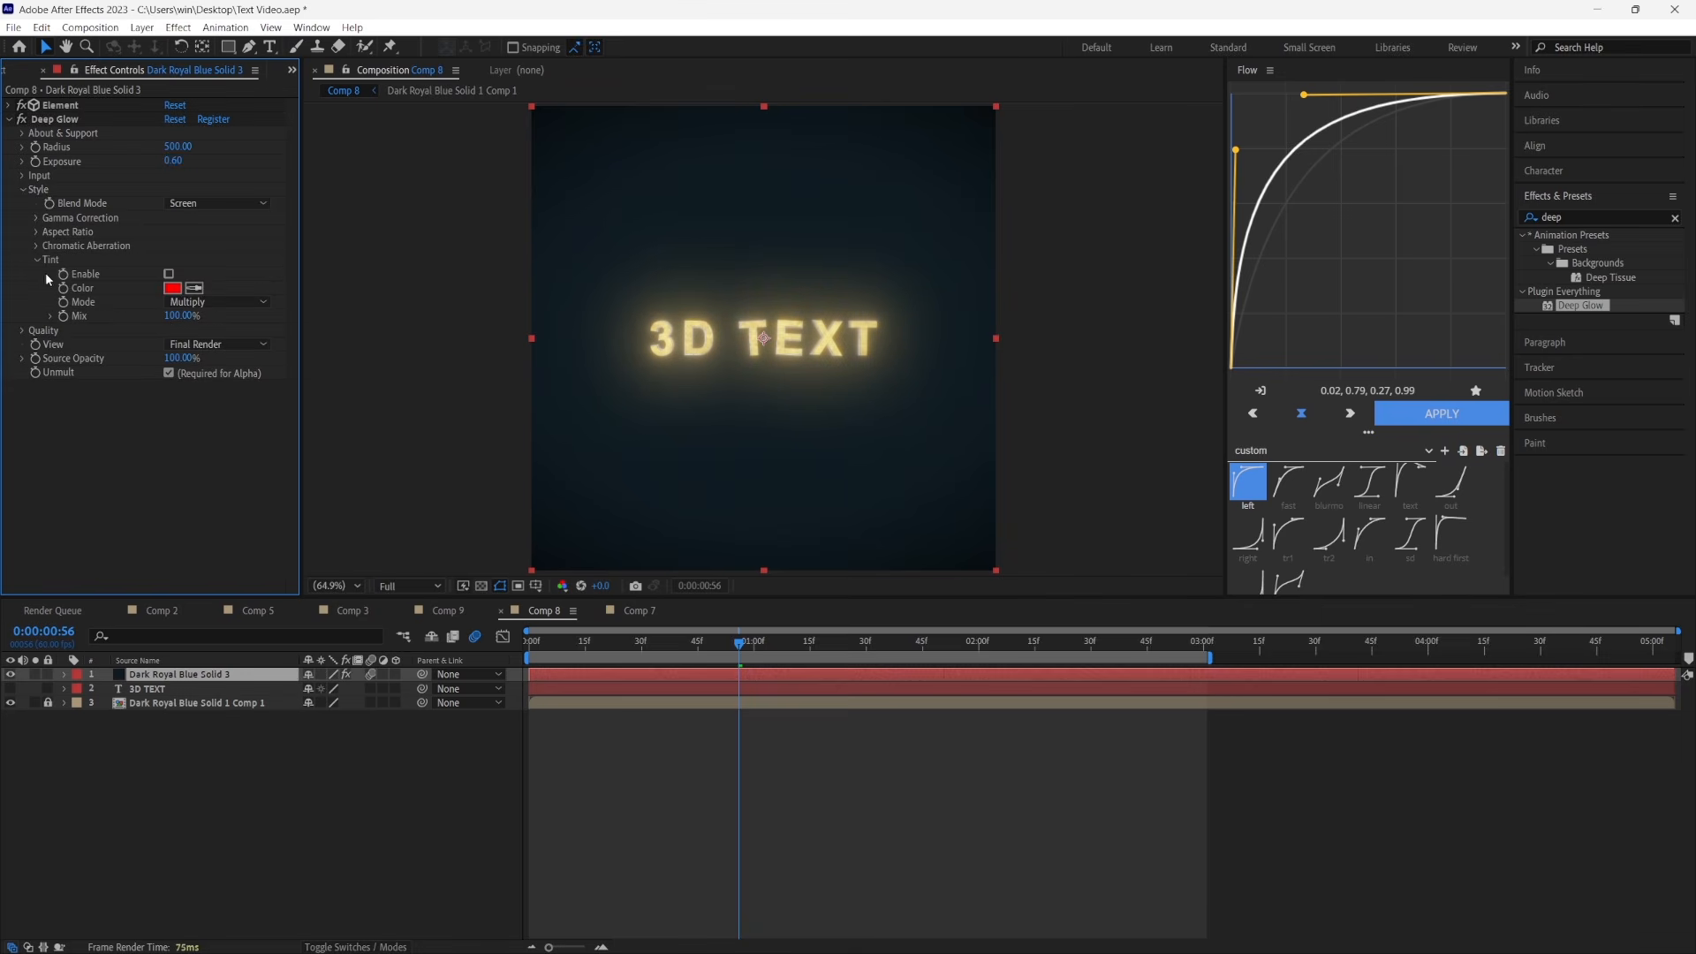
click(169, 273)
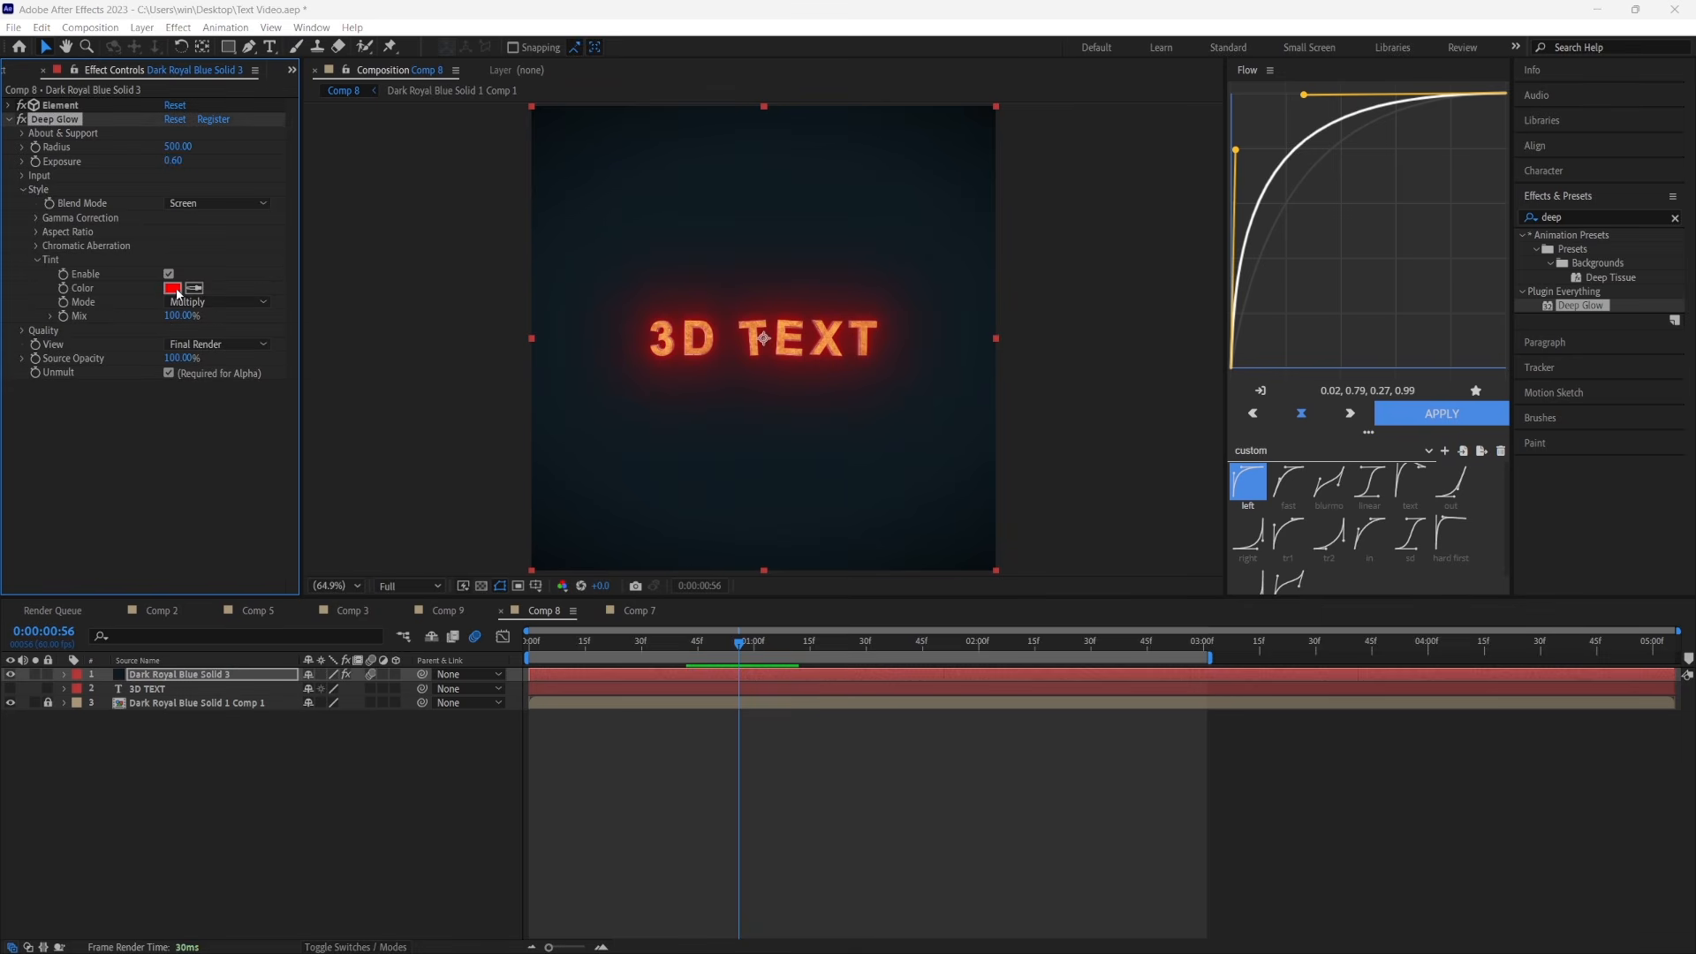
click(172, 288)
click(1145, 759)
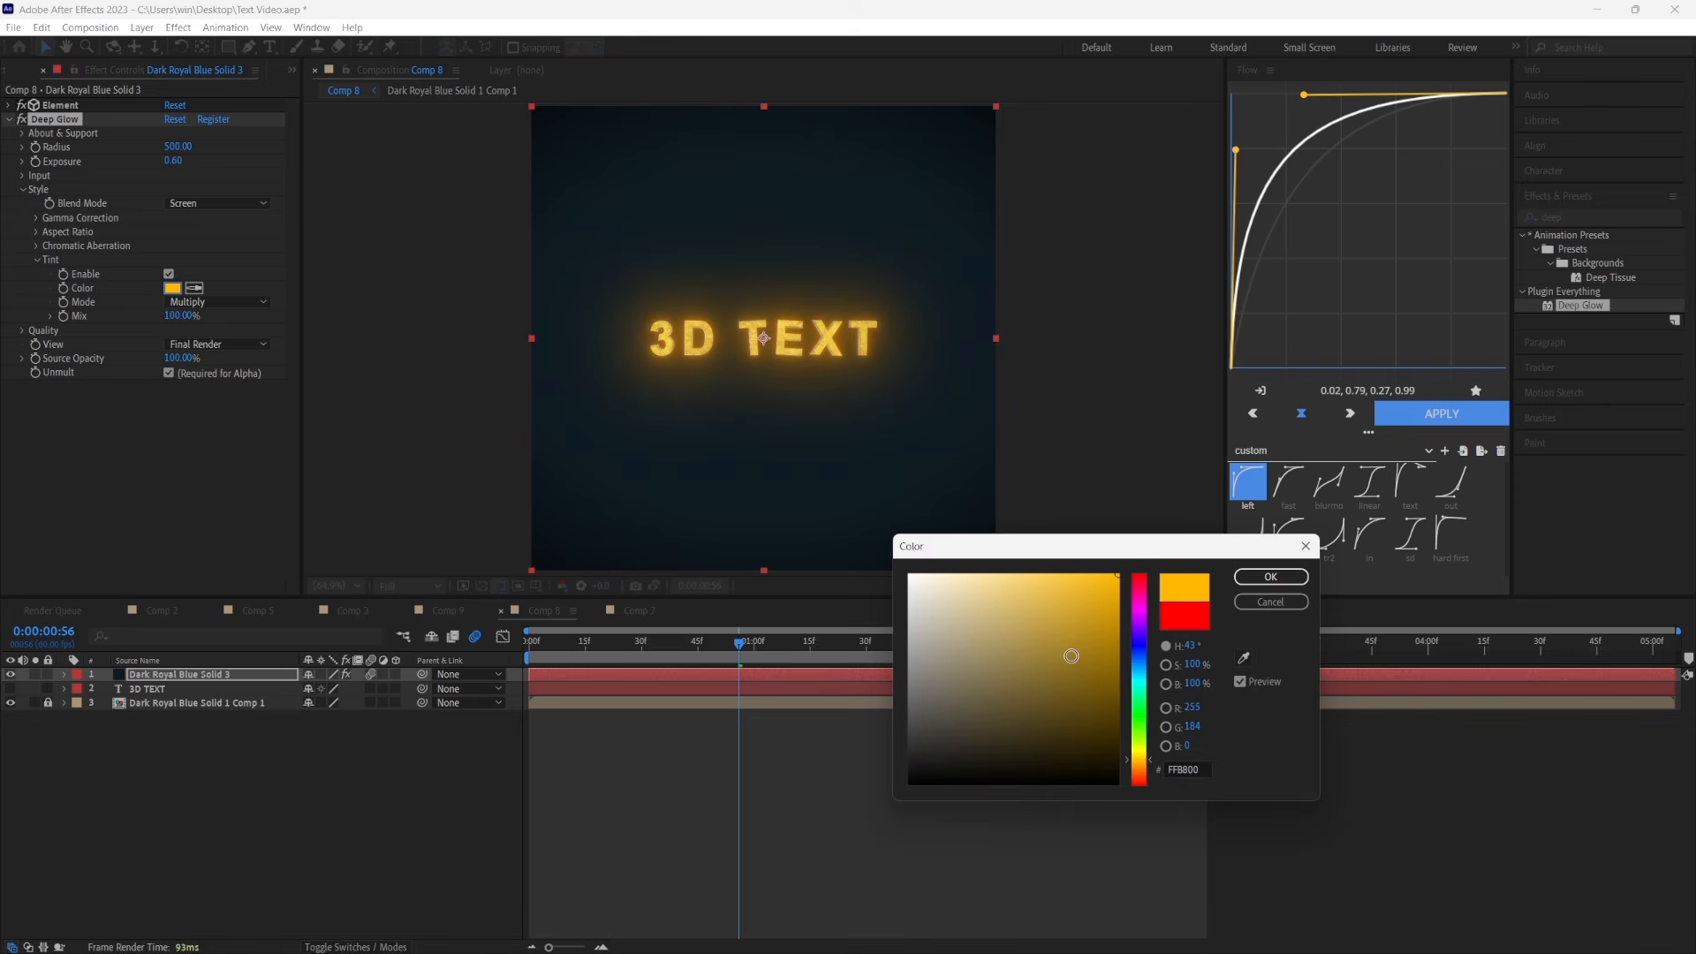
drag(1072, 656, 1046, 521)
click(994, 575)
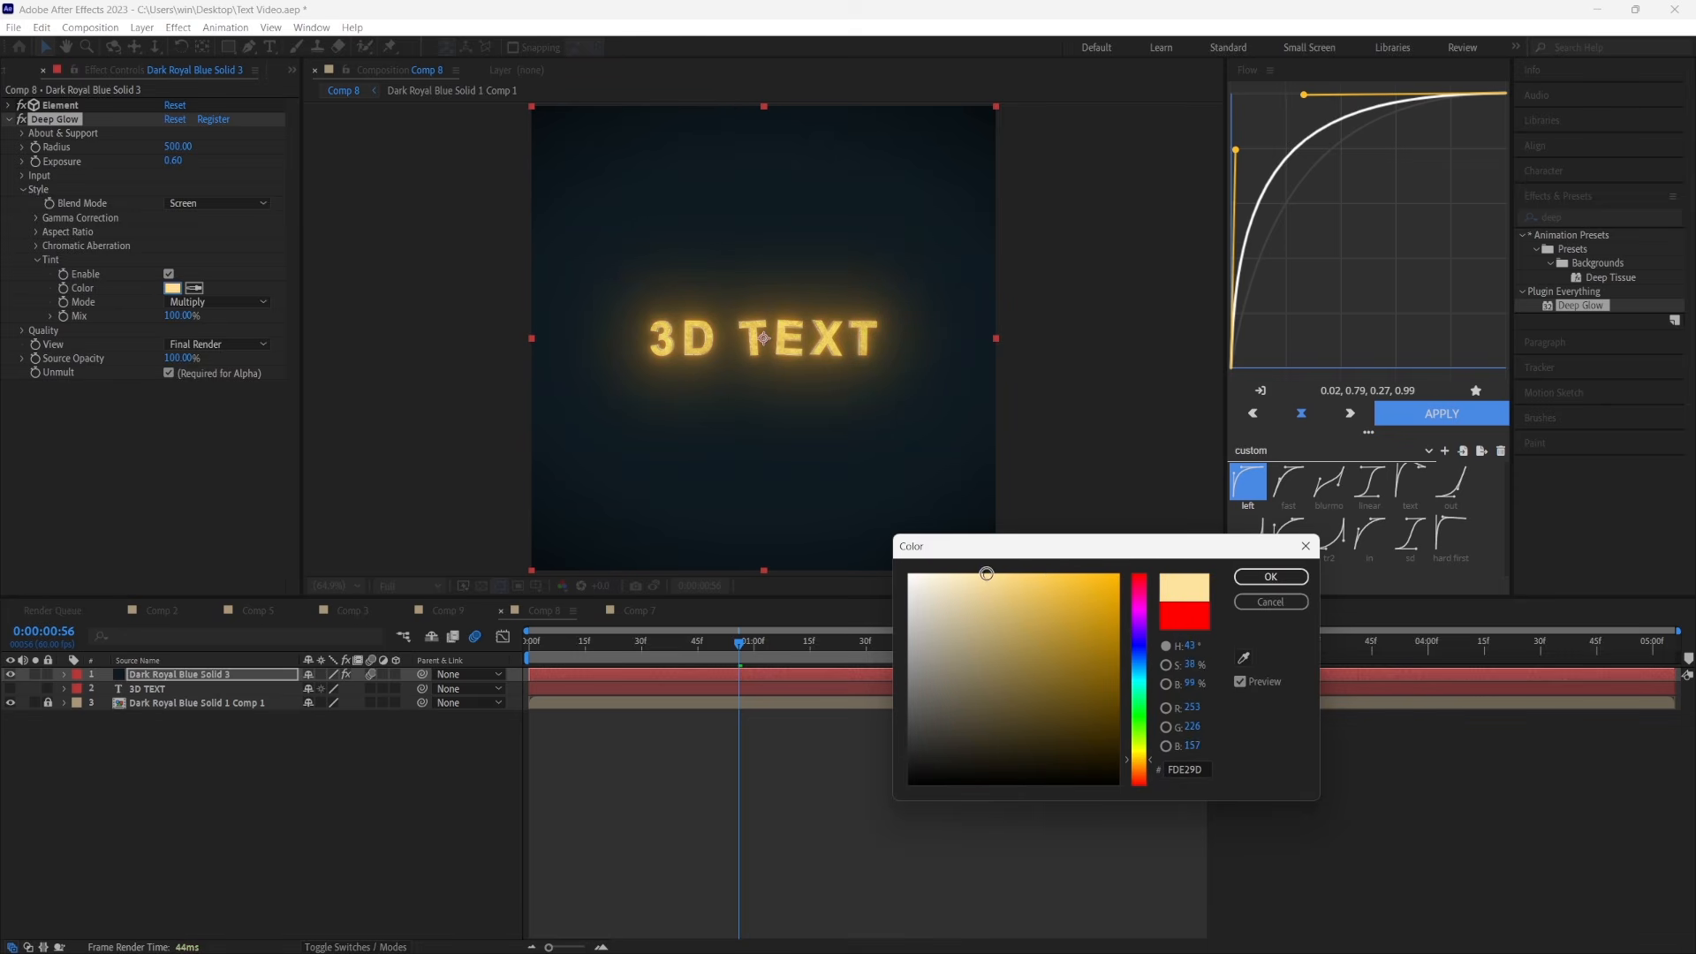
click(1270, 577)
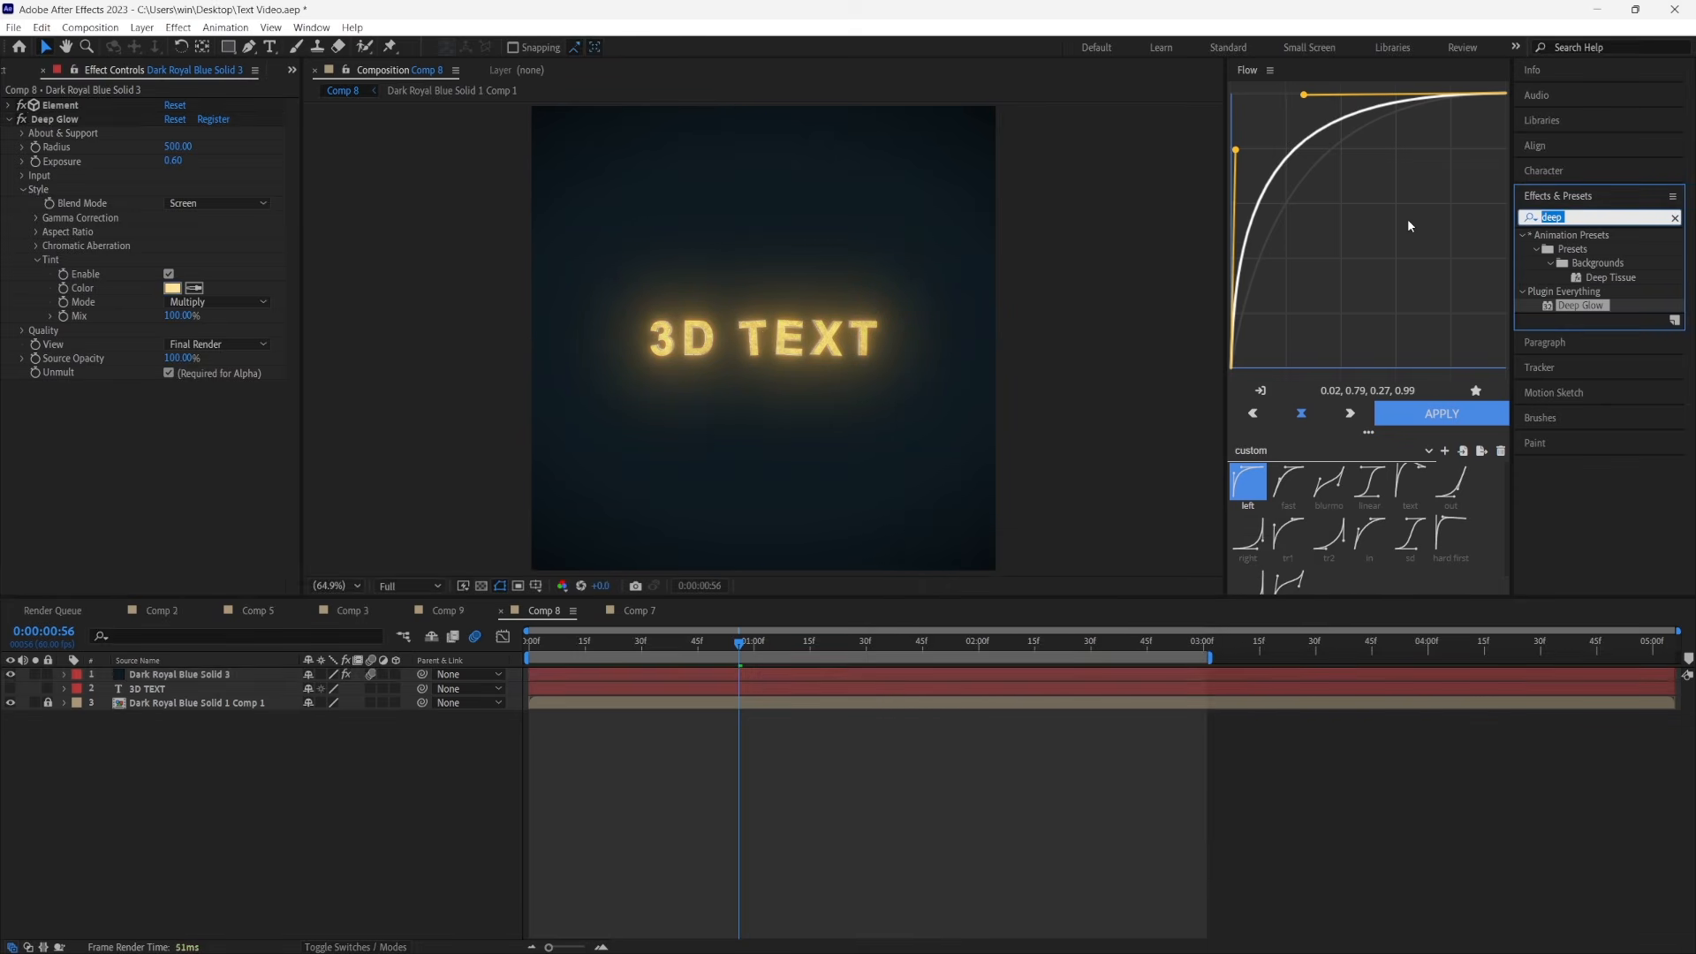
Apply the BCC Drop Shadow effect to the Element solid and set its Shadow Intensity to 75
text(bcc drop)
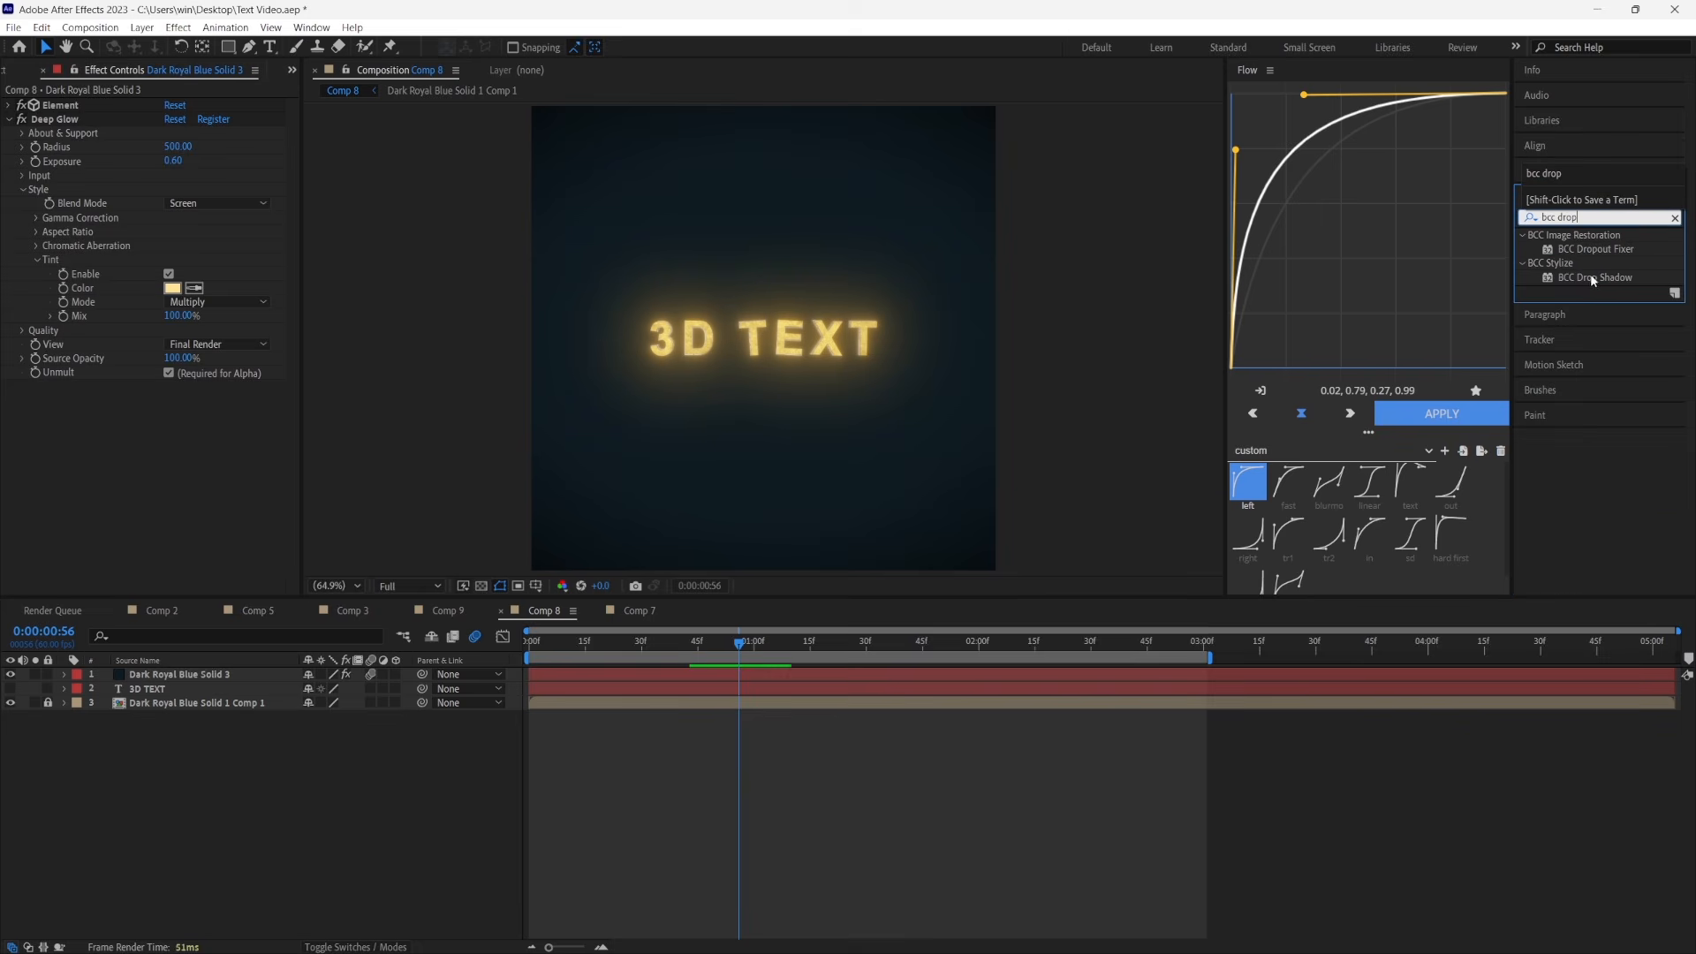
drag(1595, 278, 254, 495)
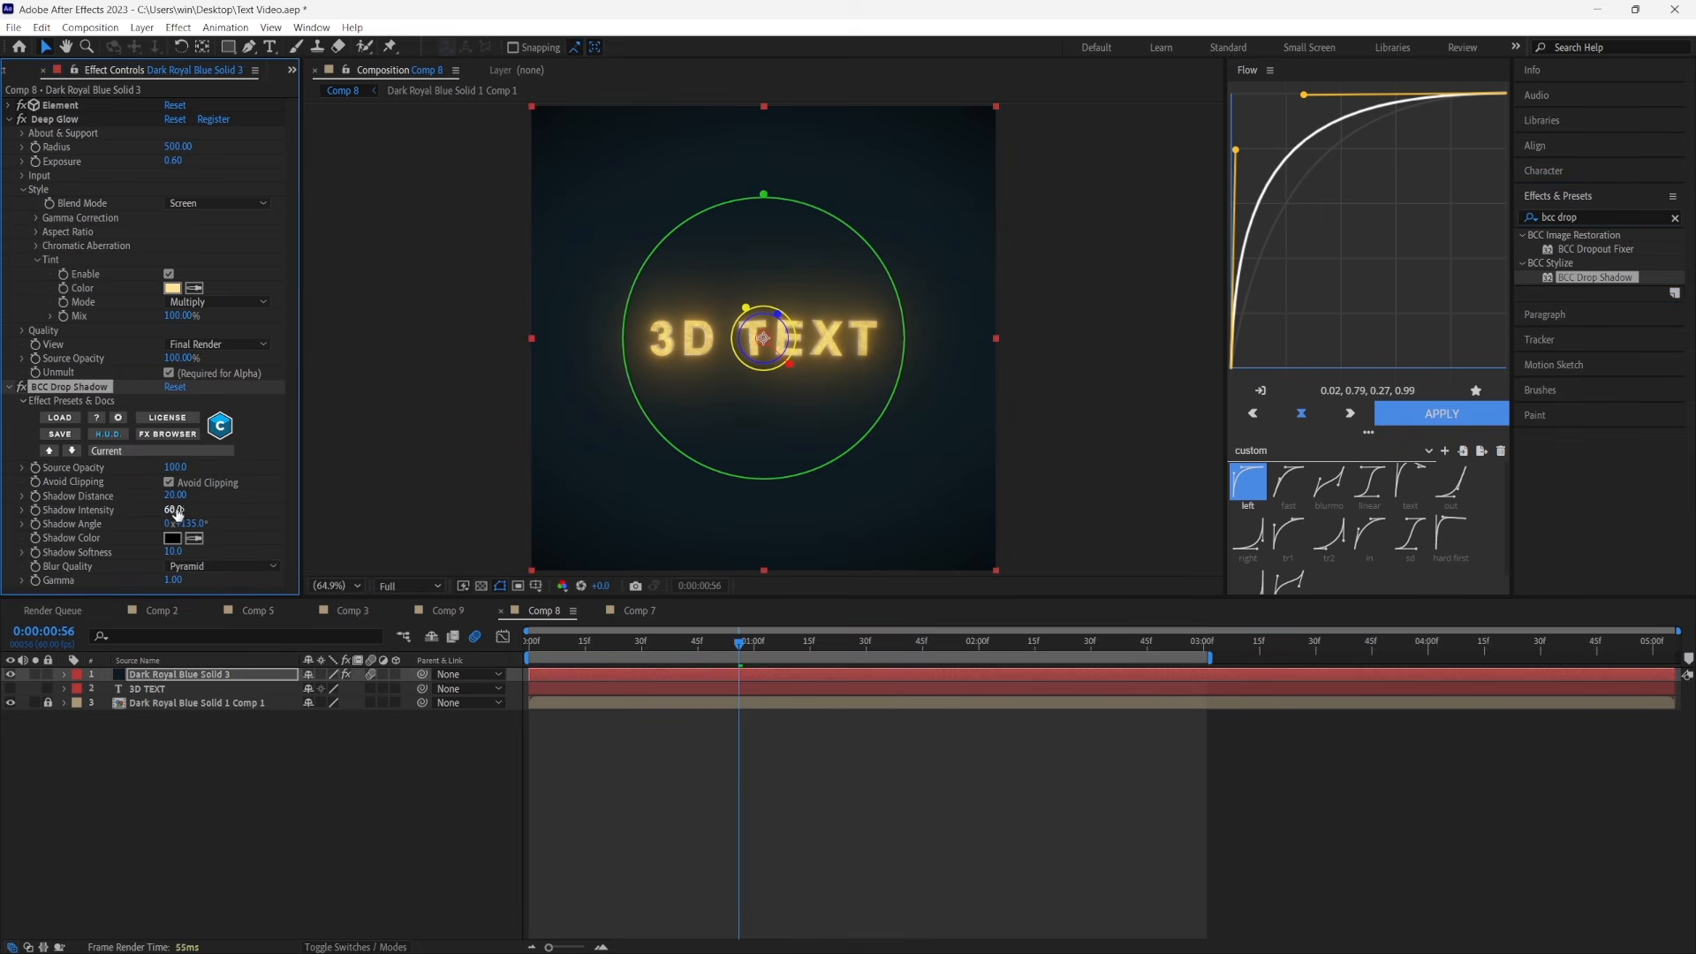
click(177, 510)
text(75)
key(Return)
Duplicate the BCC Drop Shadow effect on the Element solid
click(103, 388)
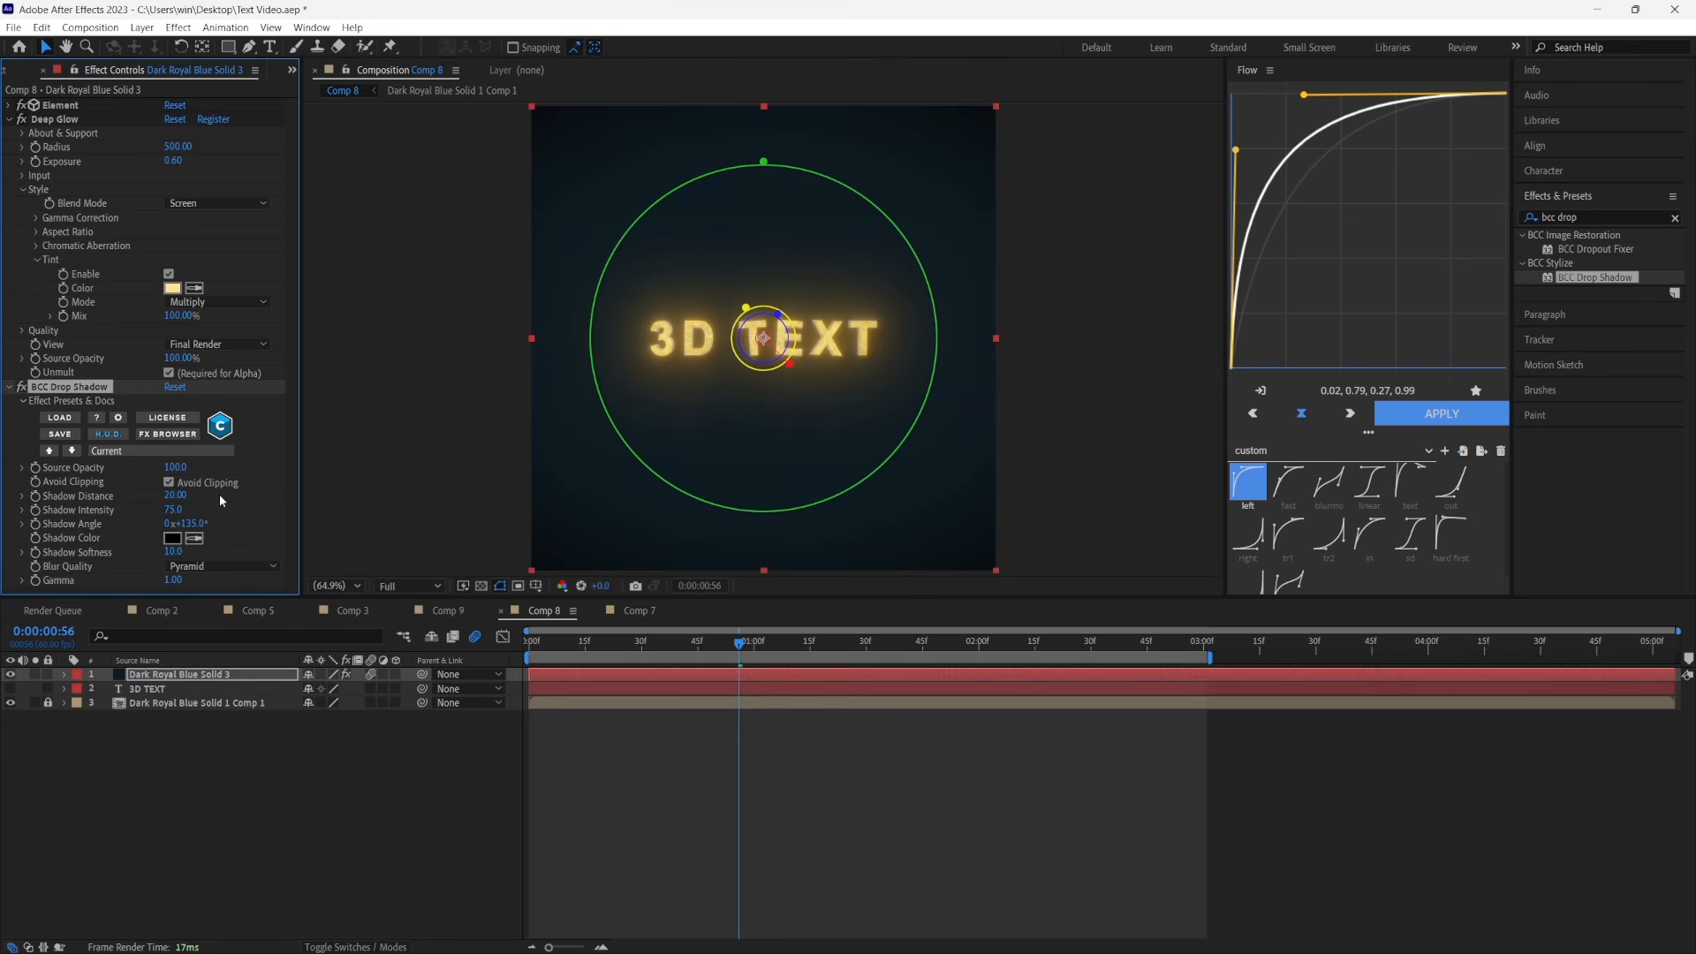
key(ctrl+d)
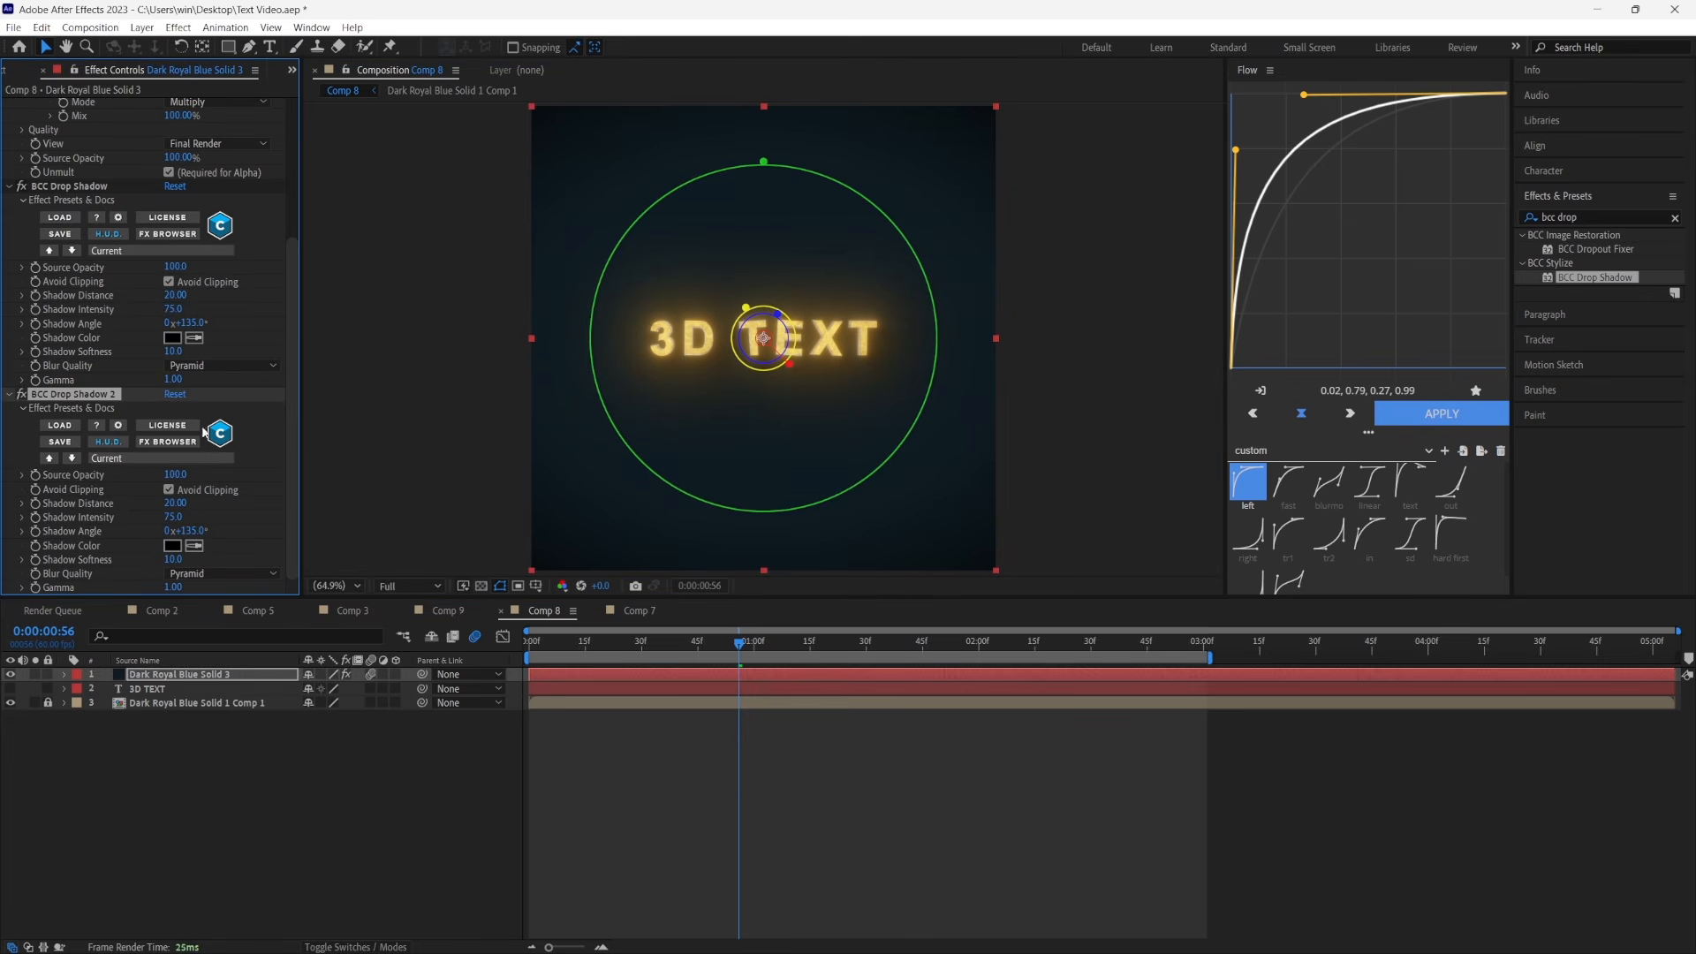
click(174, 518)
Pre-compose the Element solid and the 3D TEXT layer as Pre-comp 3, moving all attributes into it
click(574, 689)
key(Home)
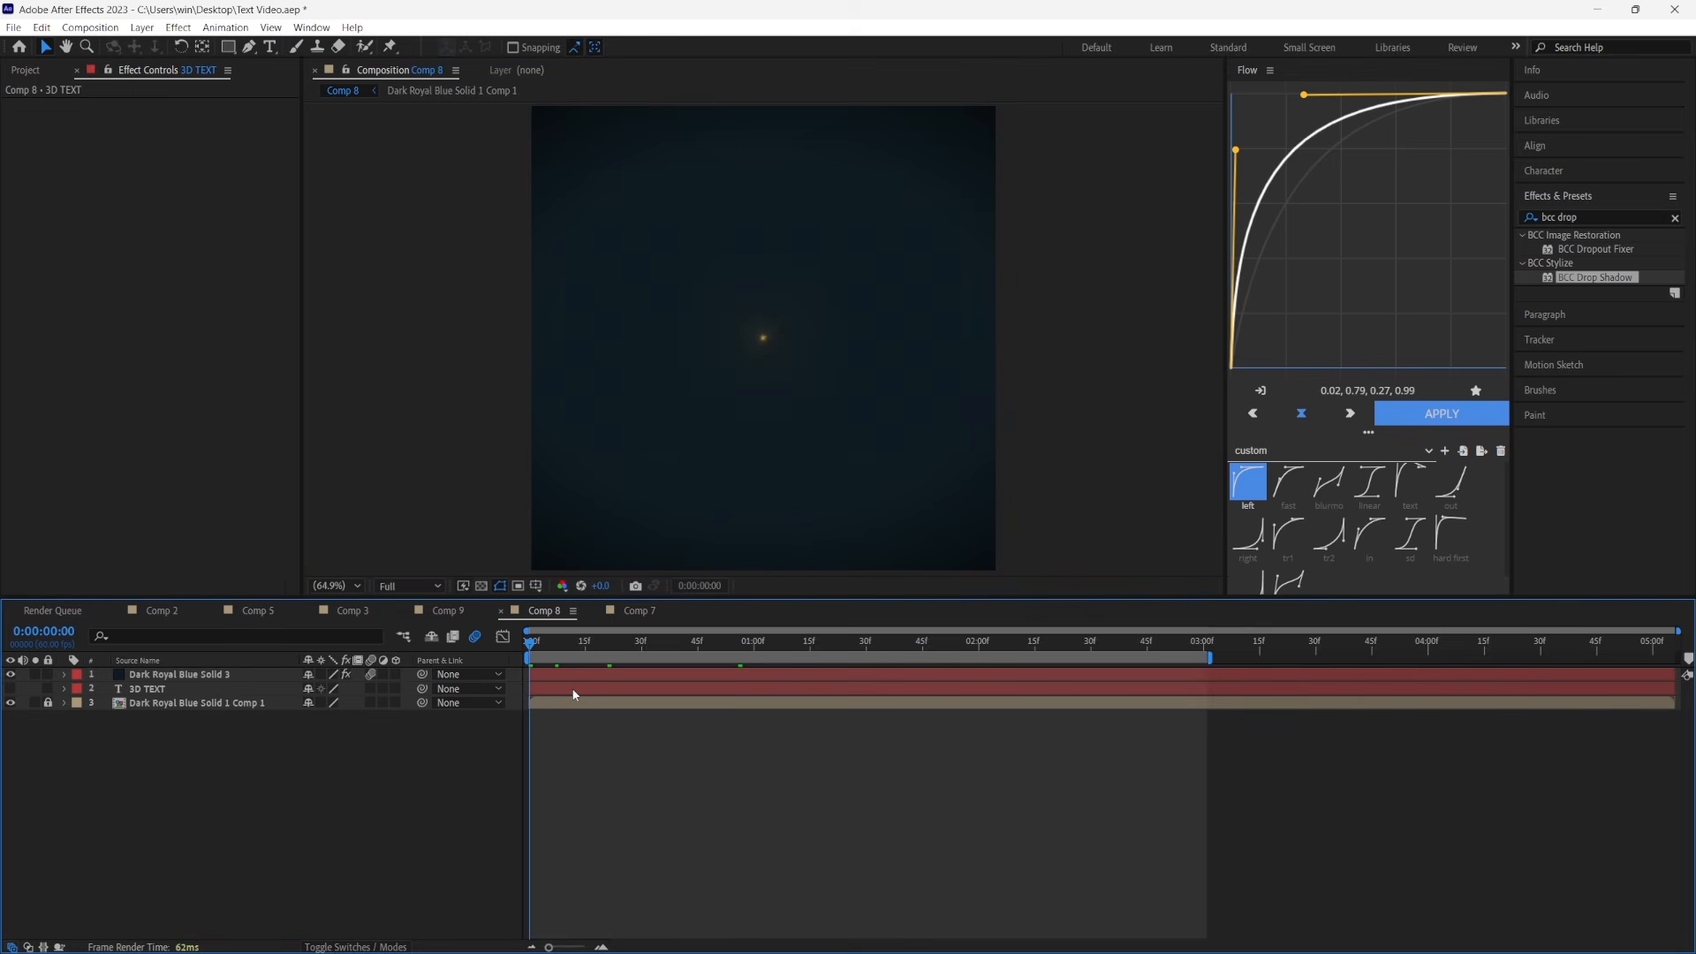
key(ctrl+a)
key(ctrl+shift+c)
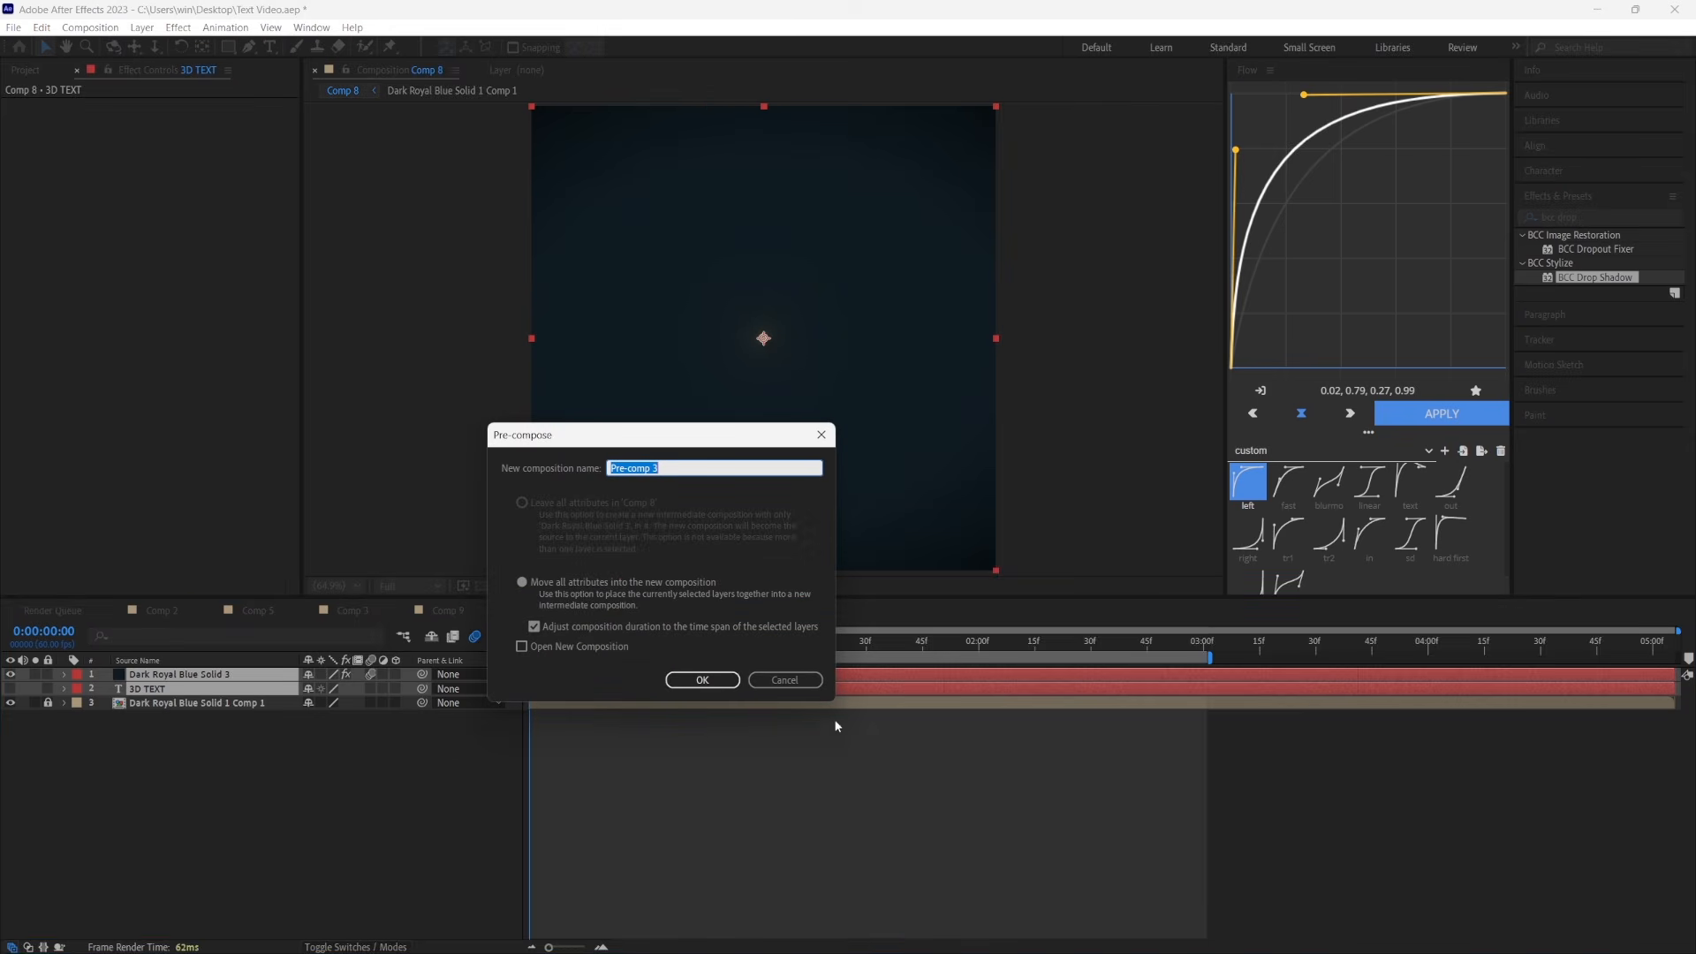
click(704, 680)
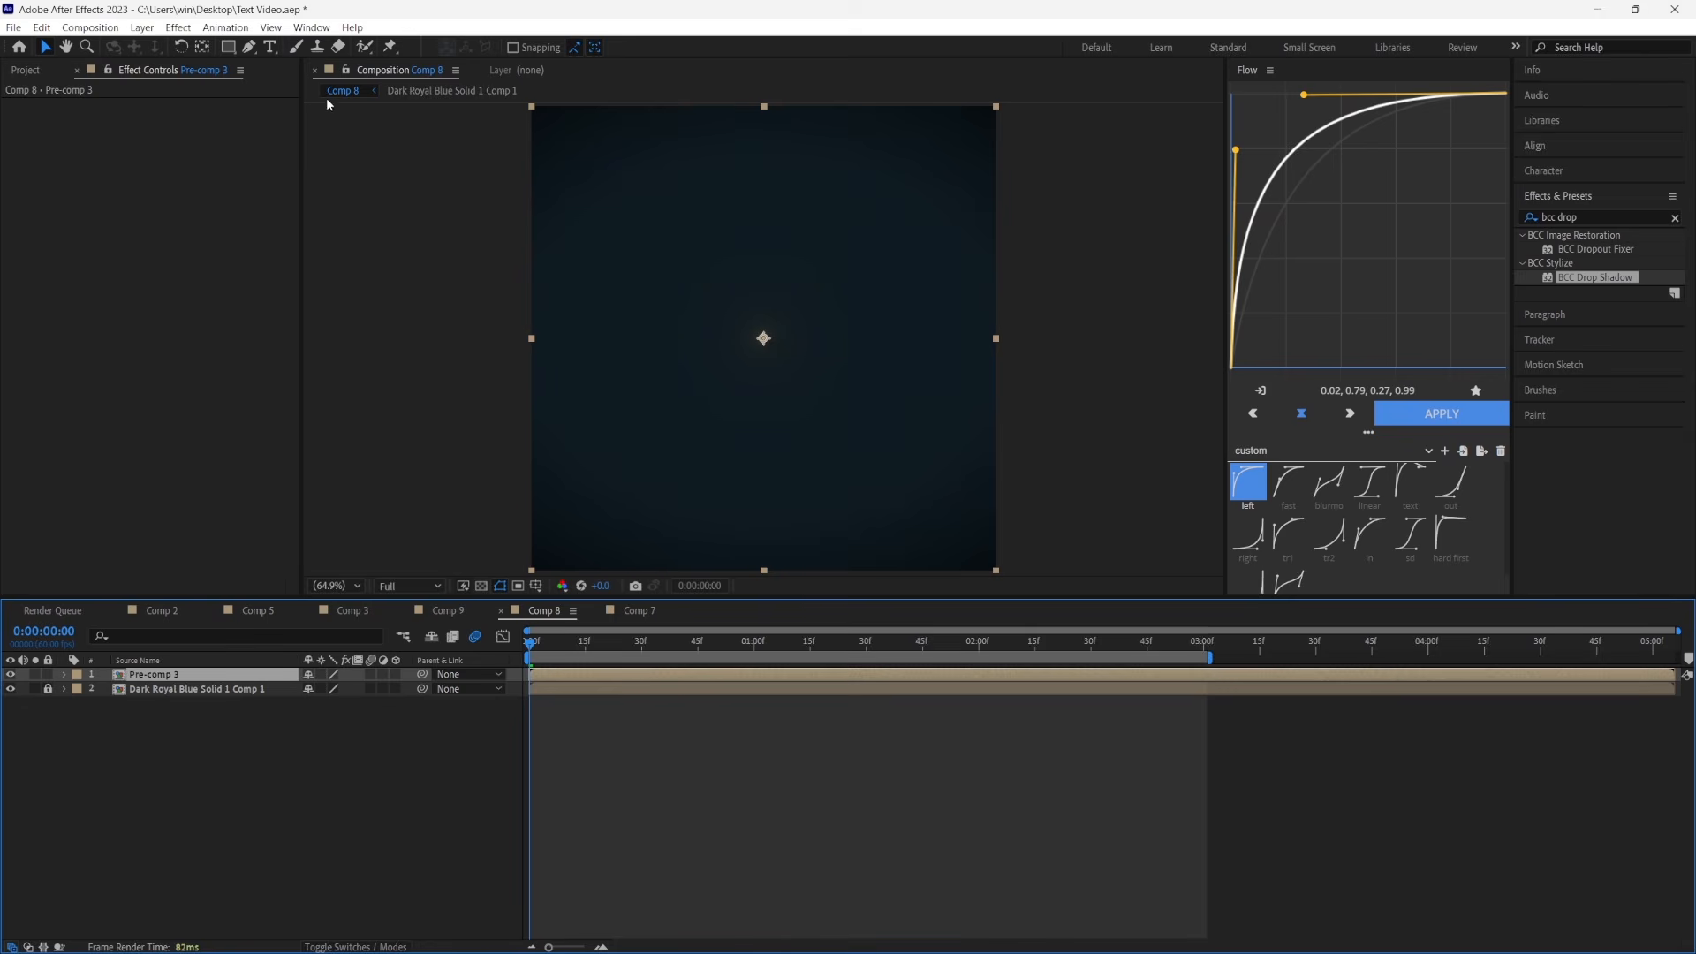
Add an adjustment layer above Pre-comp 3 and trim it to end at 0:00:01:15
click(141, 27)
mouse_move(164, 46)
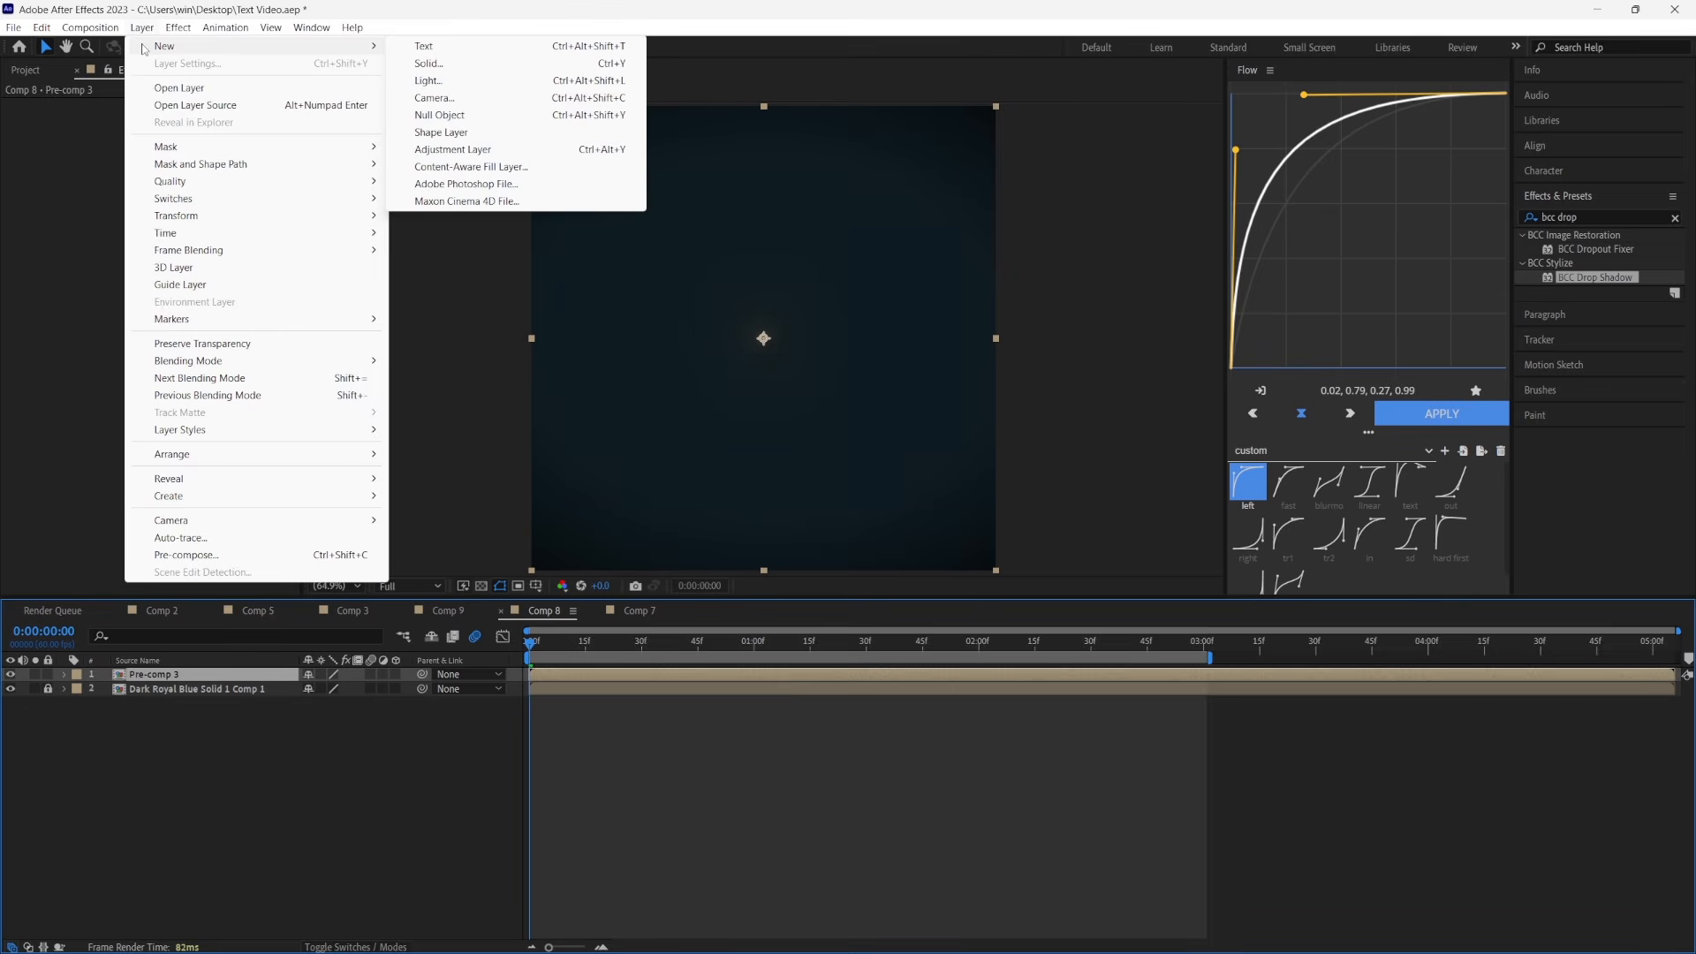
click(433, 150)
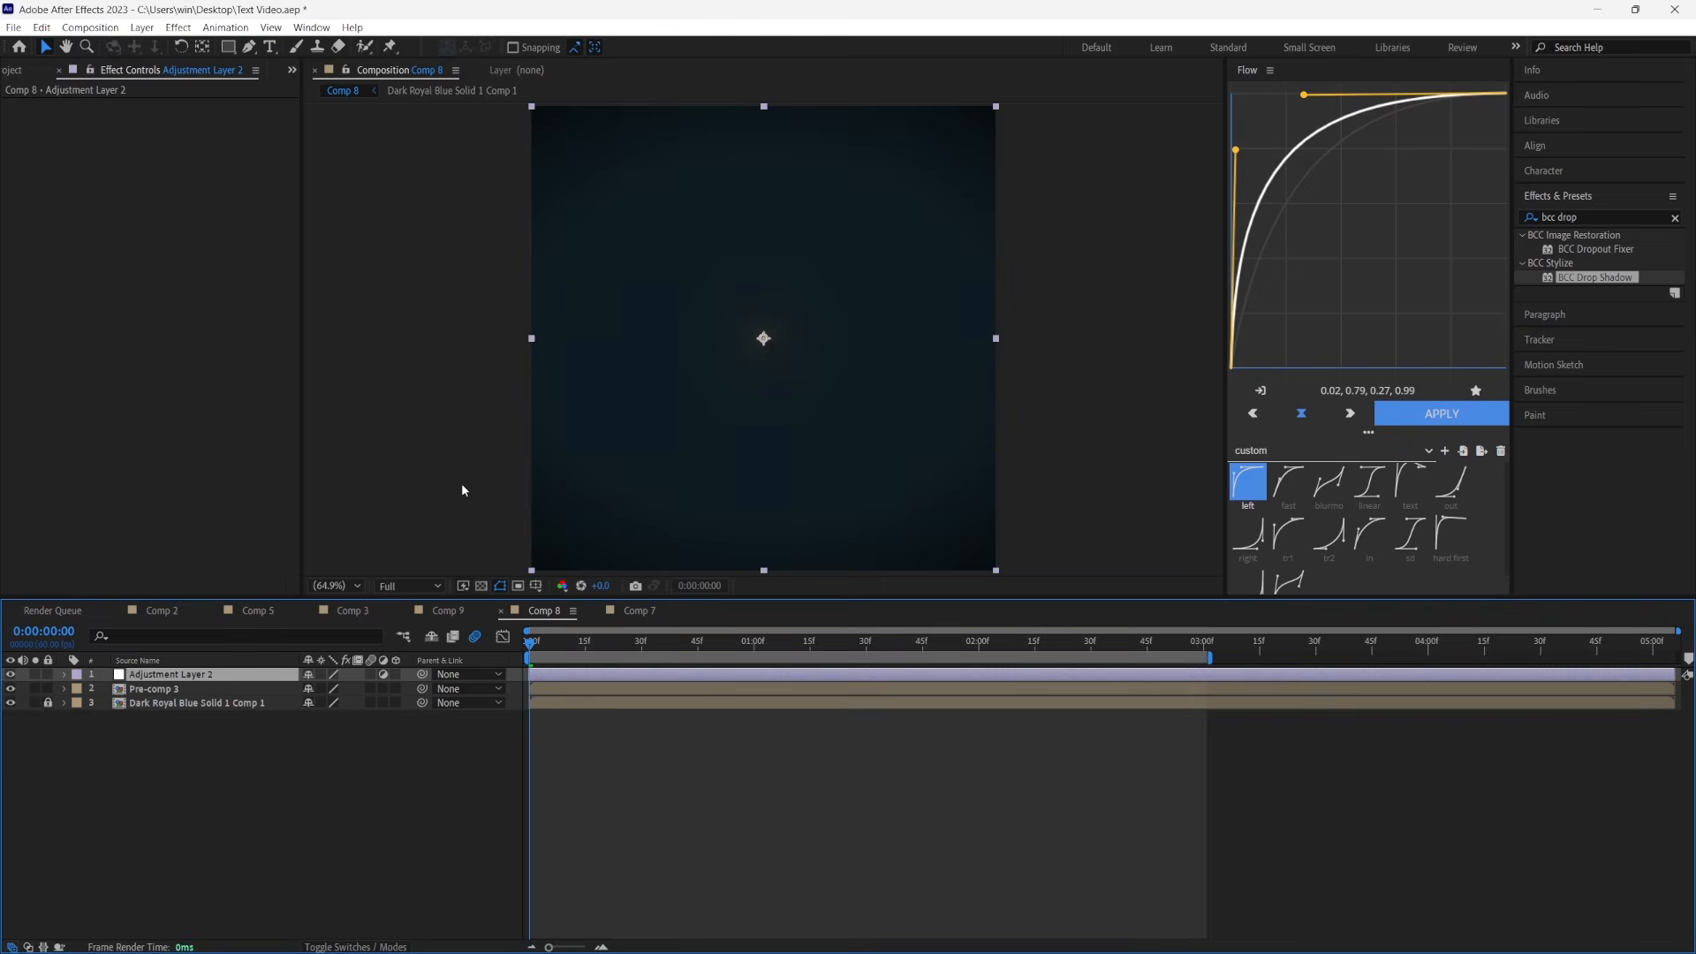
click(810, 647)
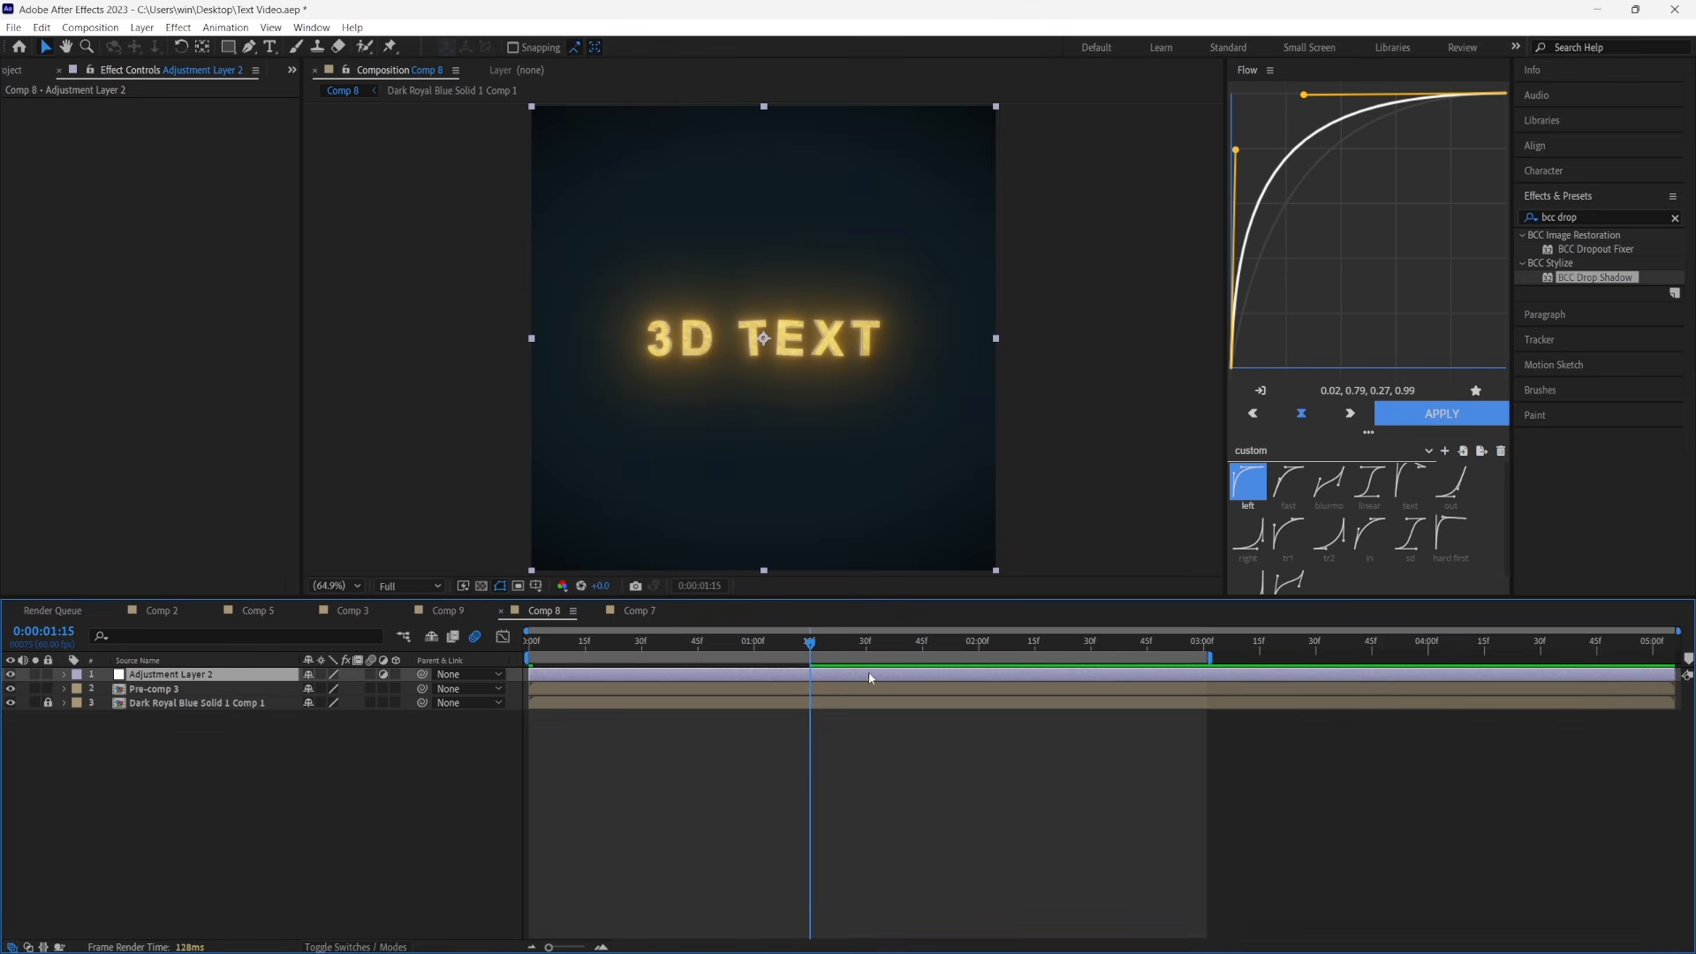
key(ctrl+shift+d)
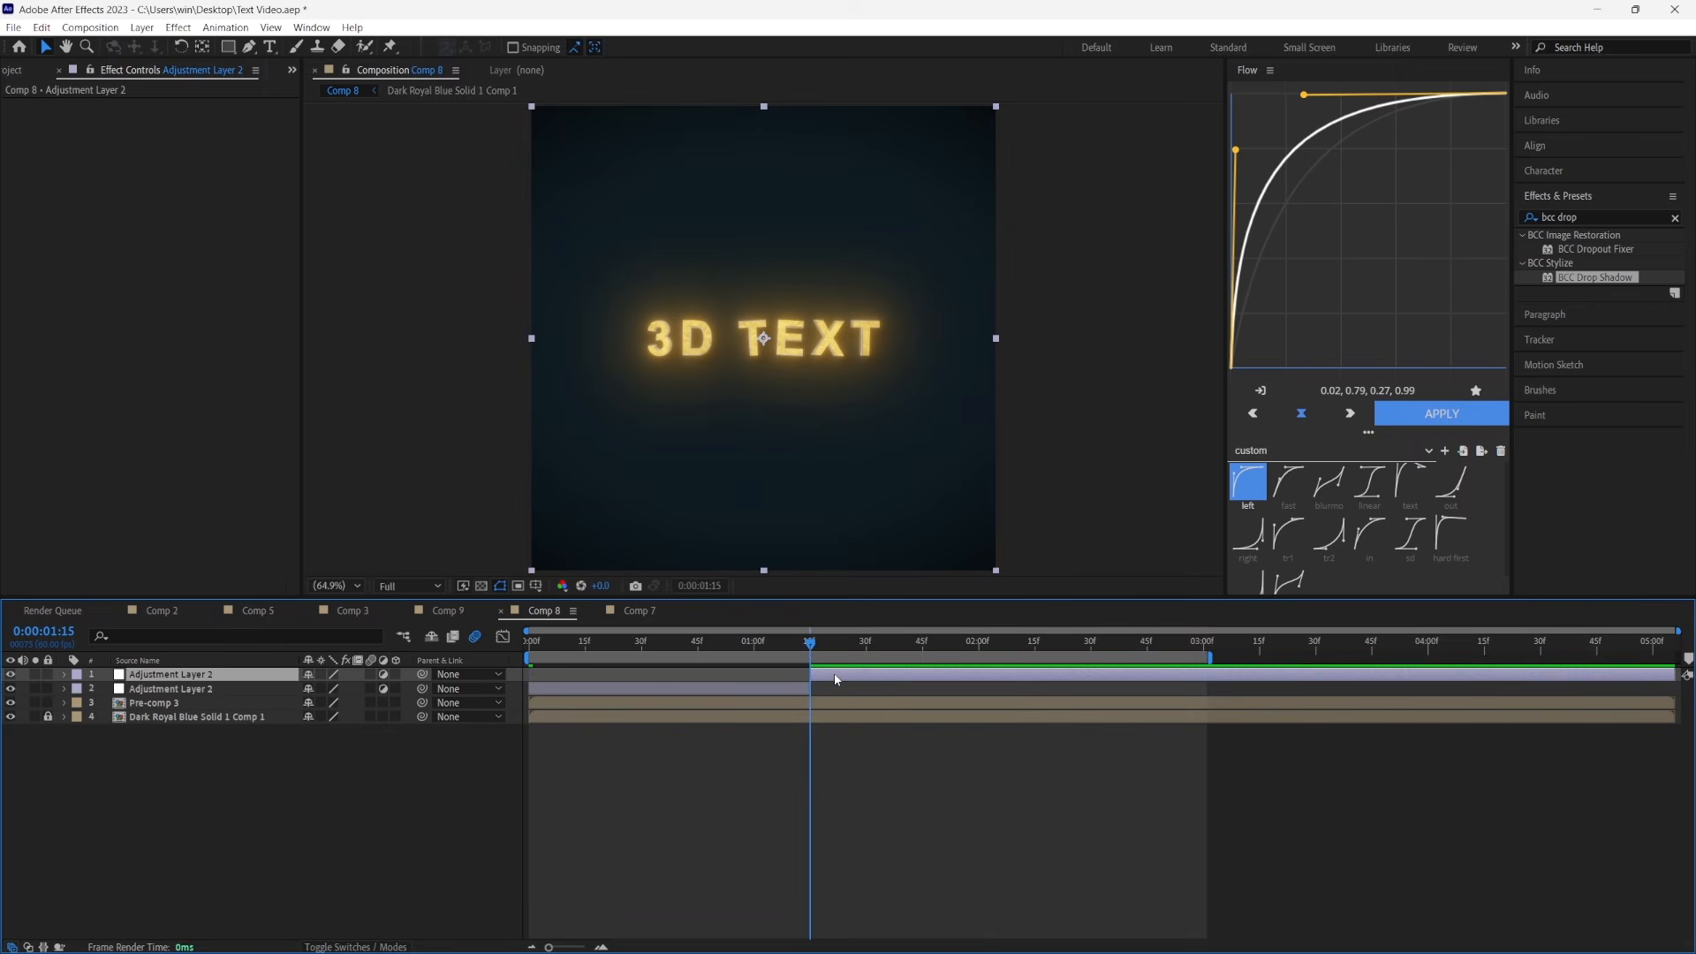
key(Delete)
Apply S_Shake to the adjustment layer and keyframe its Amplitude at 0.6 on the first frame
key(Home)
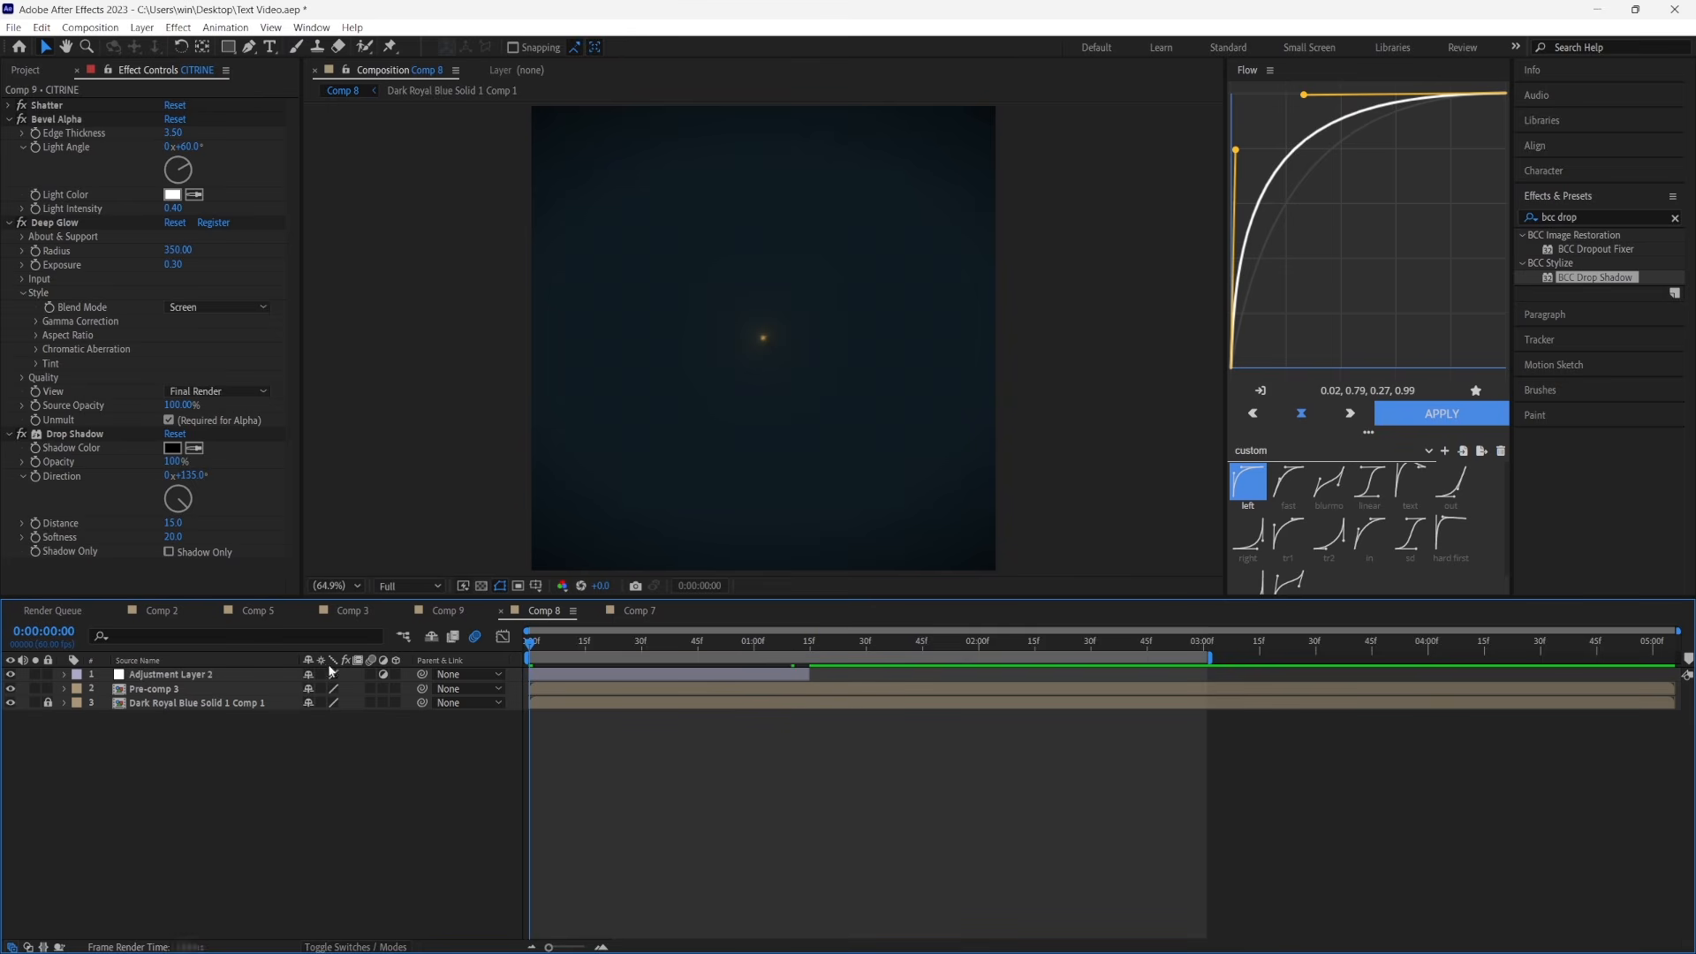
click(1592, 218)
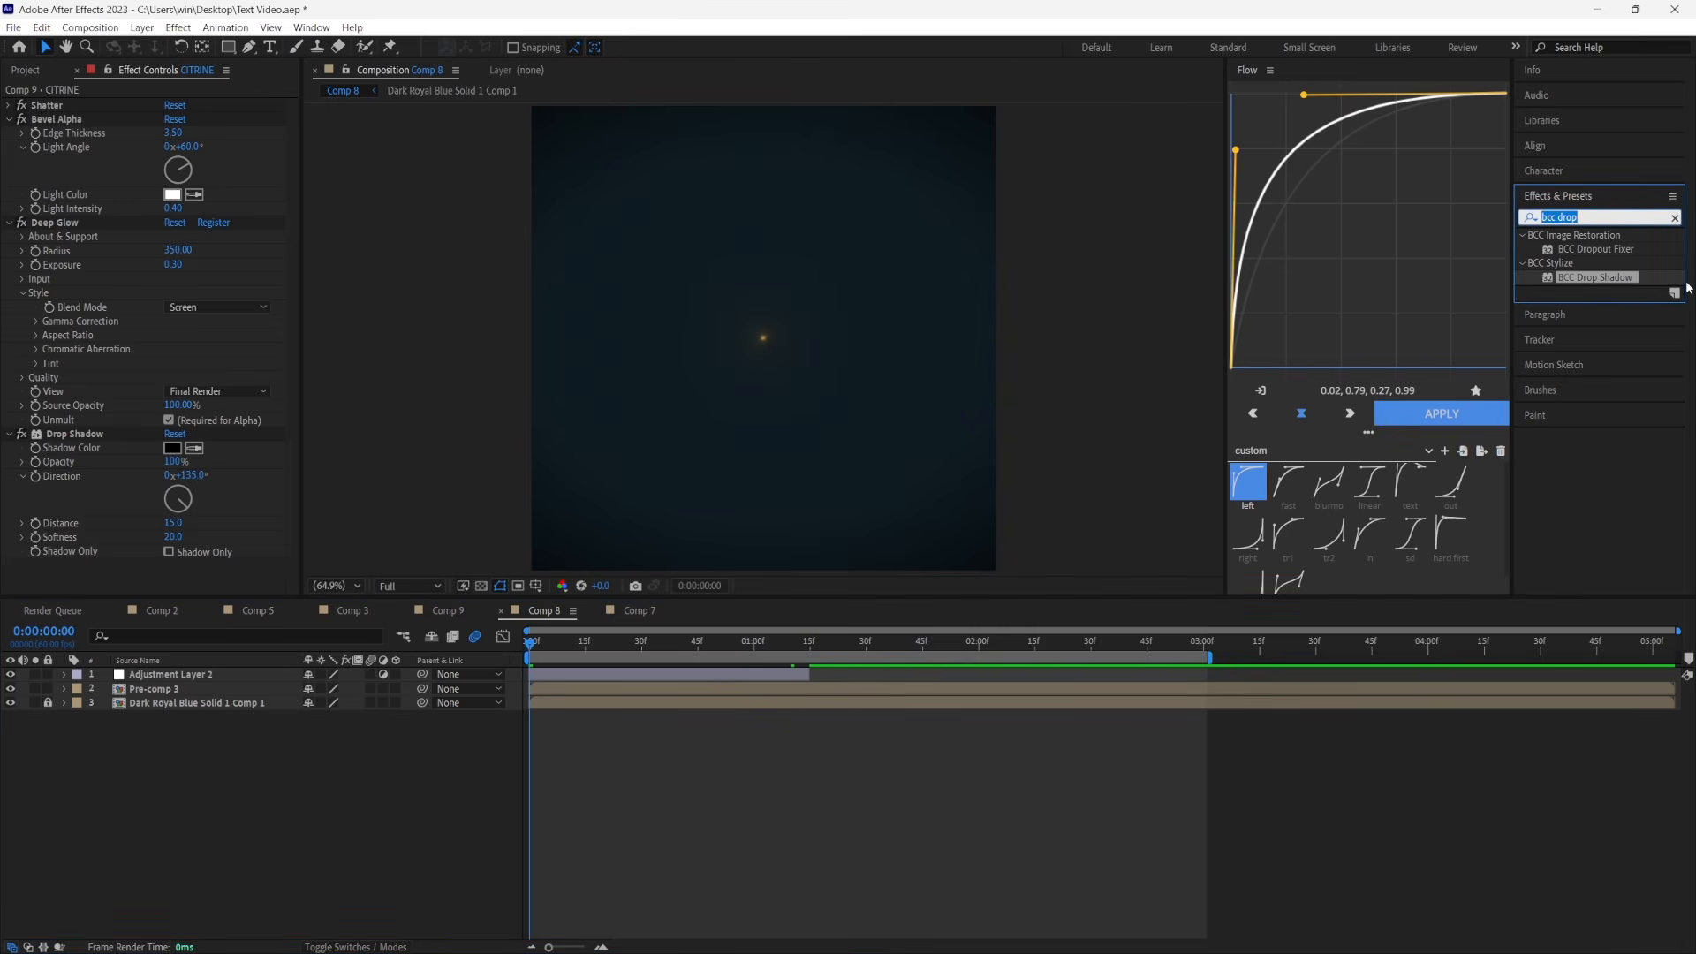
text(s_shake)
drag(1590, 249, 724, 679)
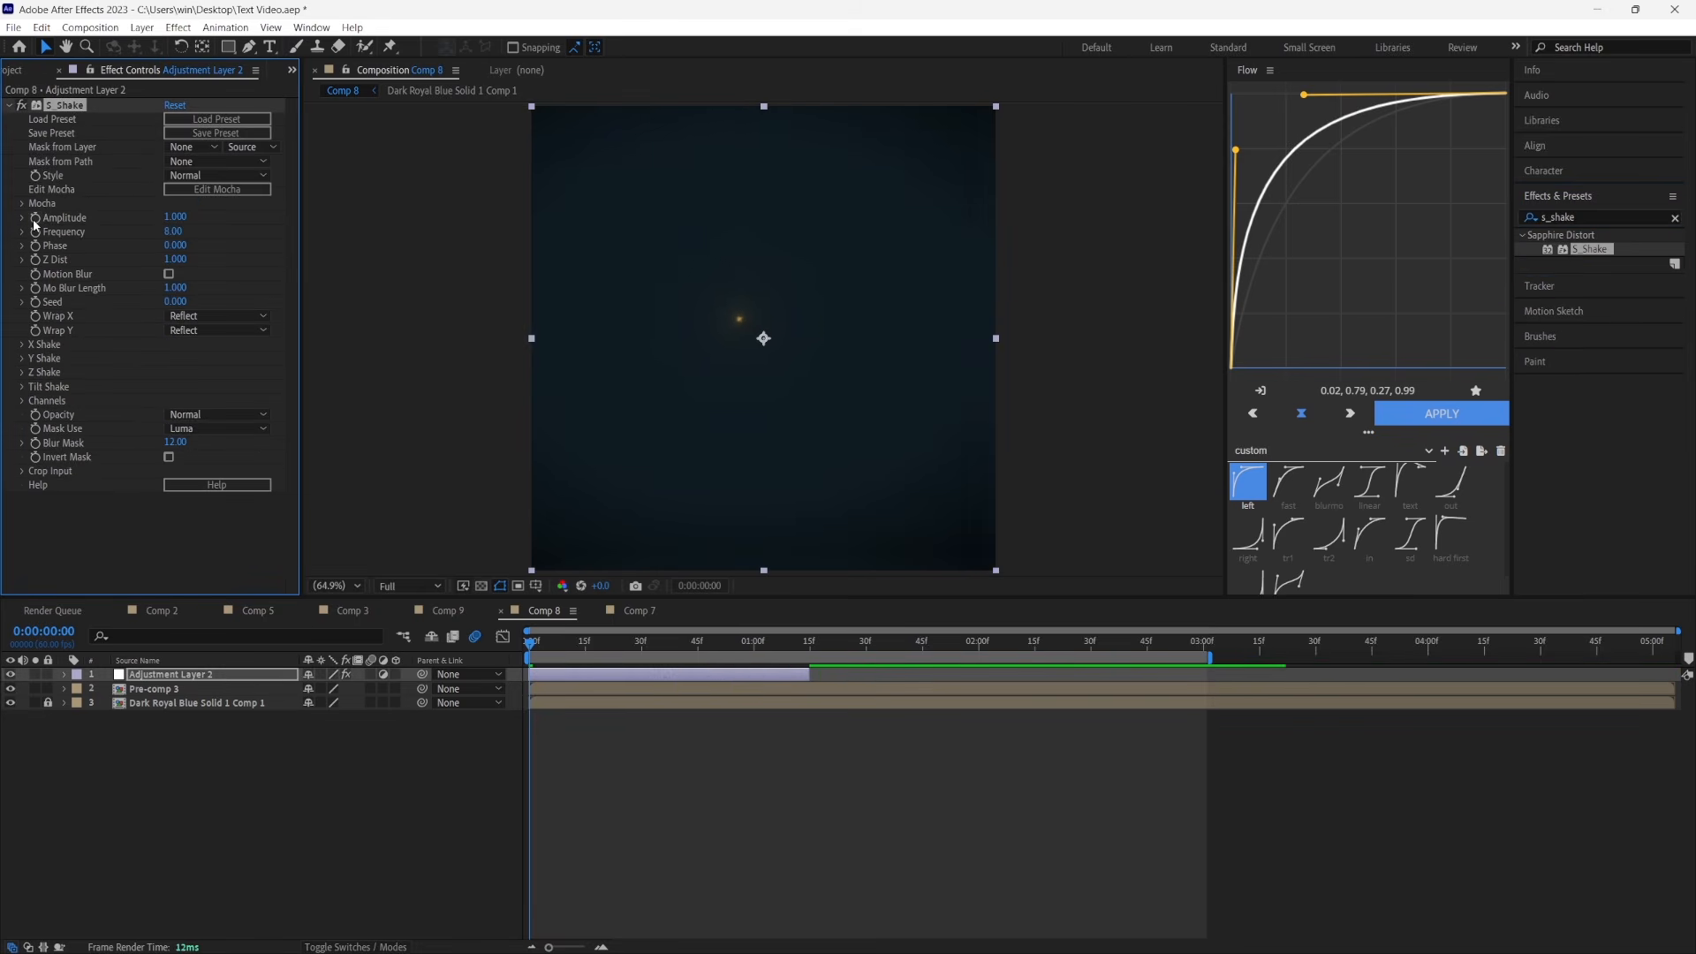
click(174, 217)
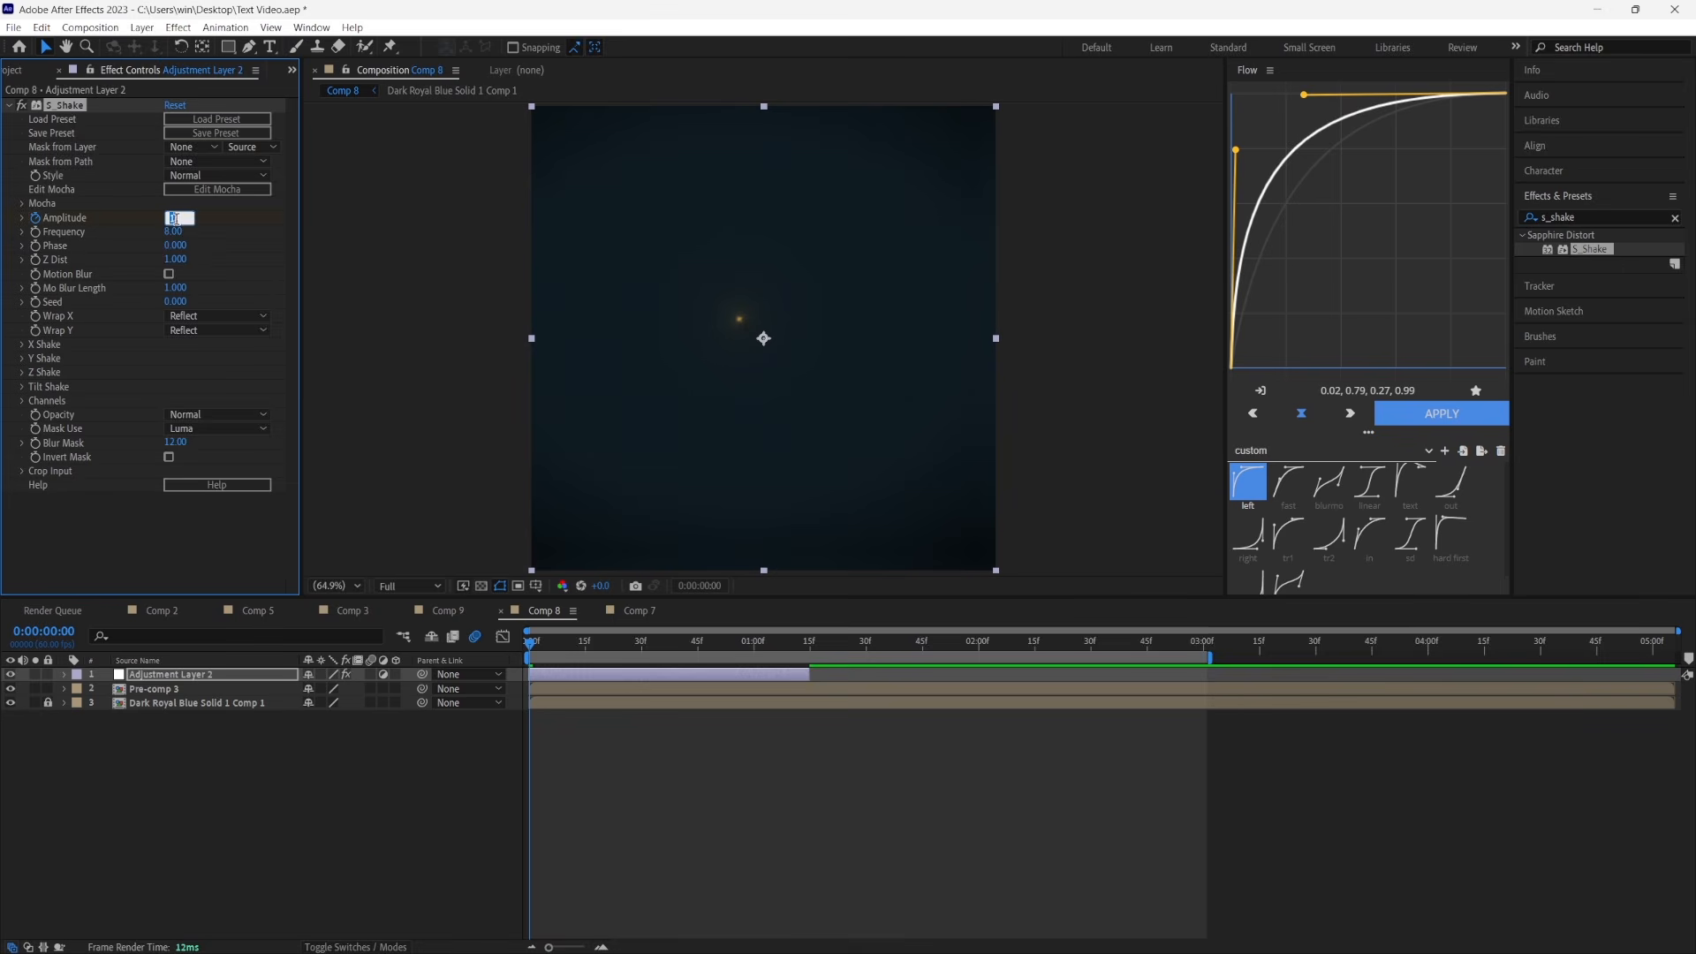
text(.6)
Keyframe the S_Shake Amplitude at 0 at 0:00:01:15
click(808, 645)
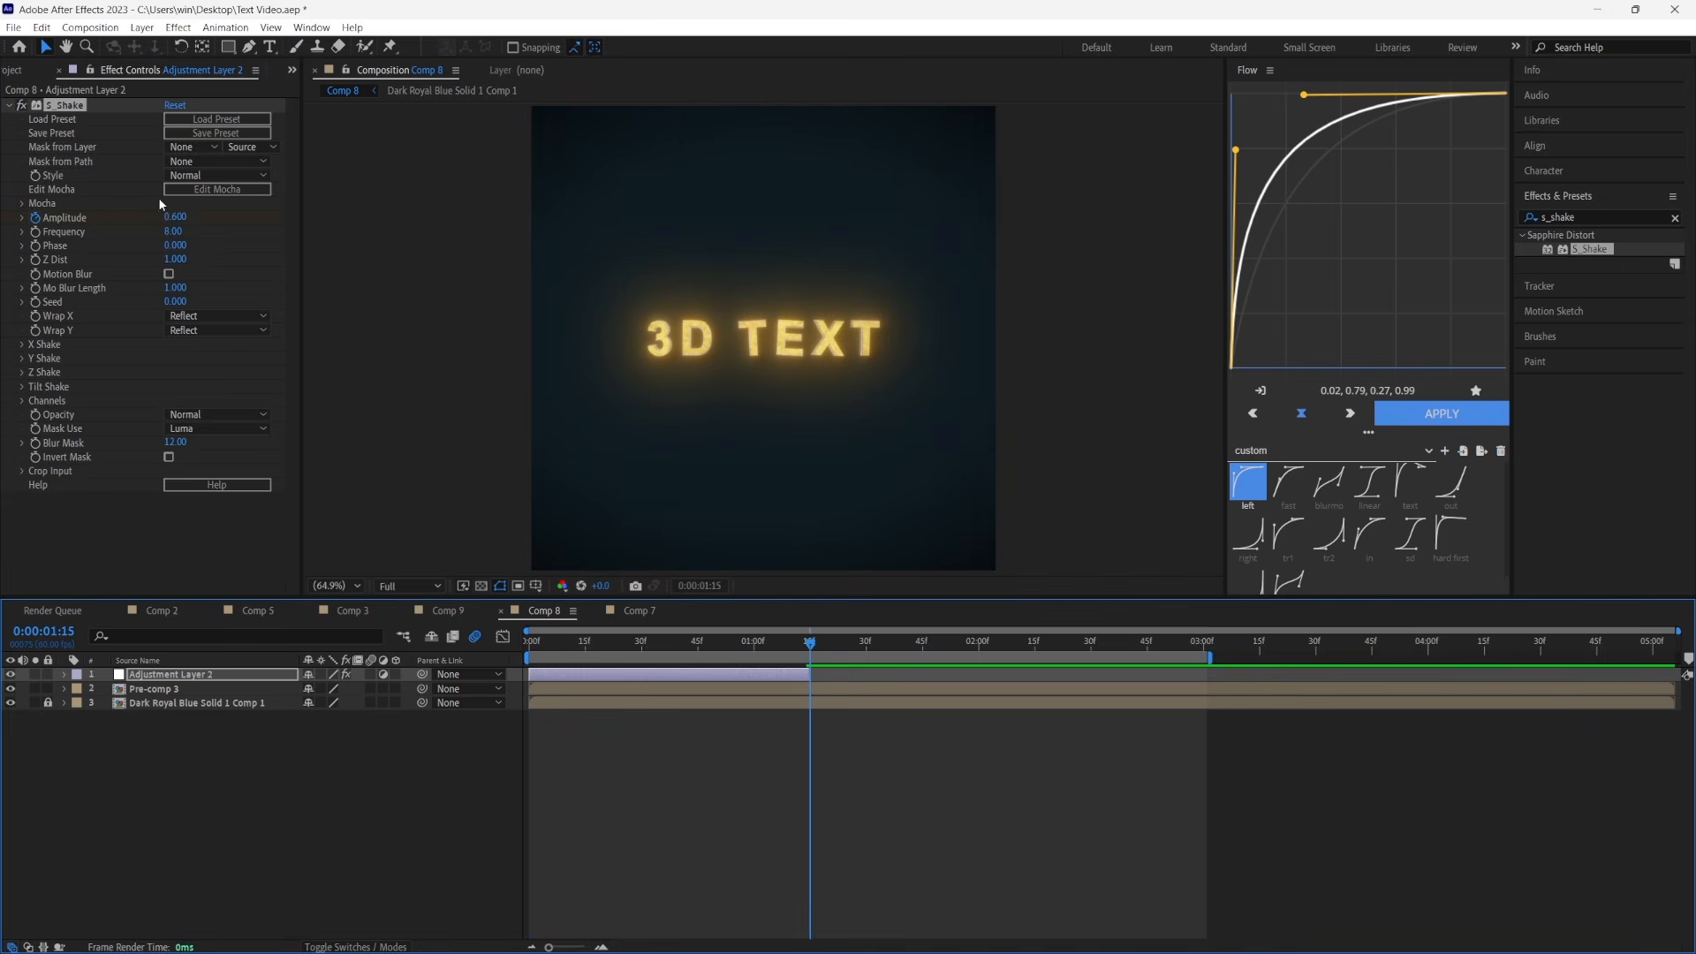
click(174, 217)
text(0)
click(175, 361)
Set the S_Shake Frequency to 5 and enable the effect's Motion Blur
click(174, 232)
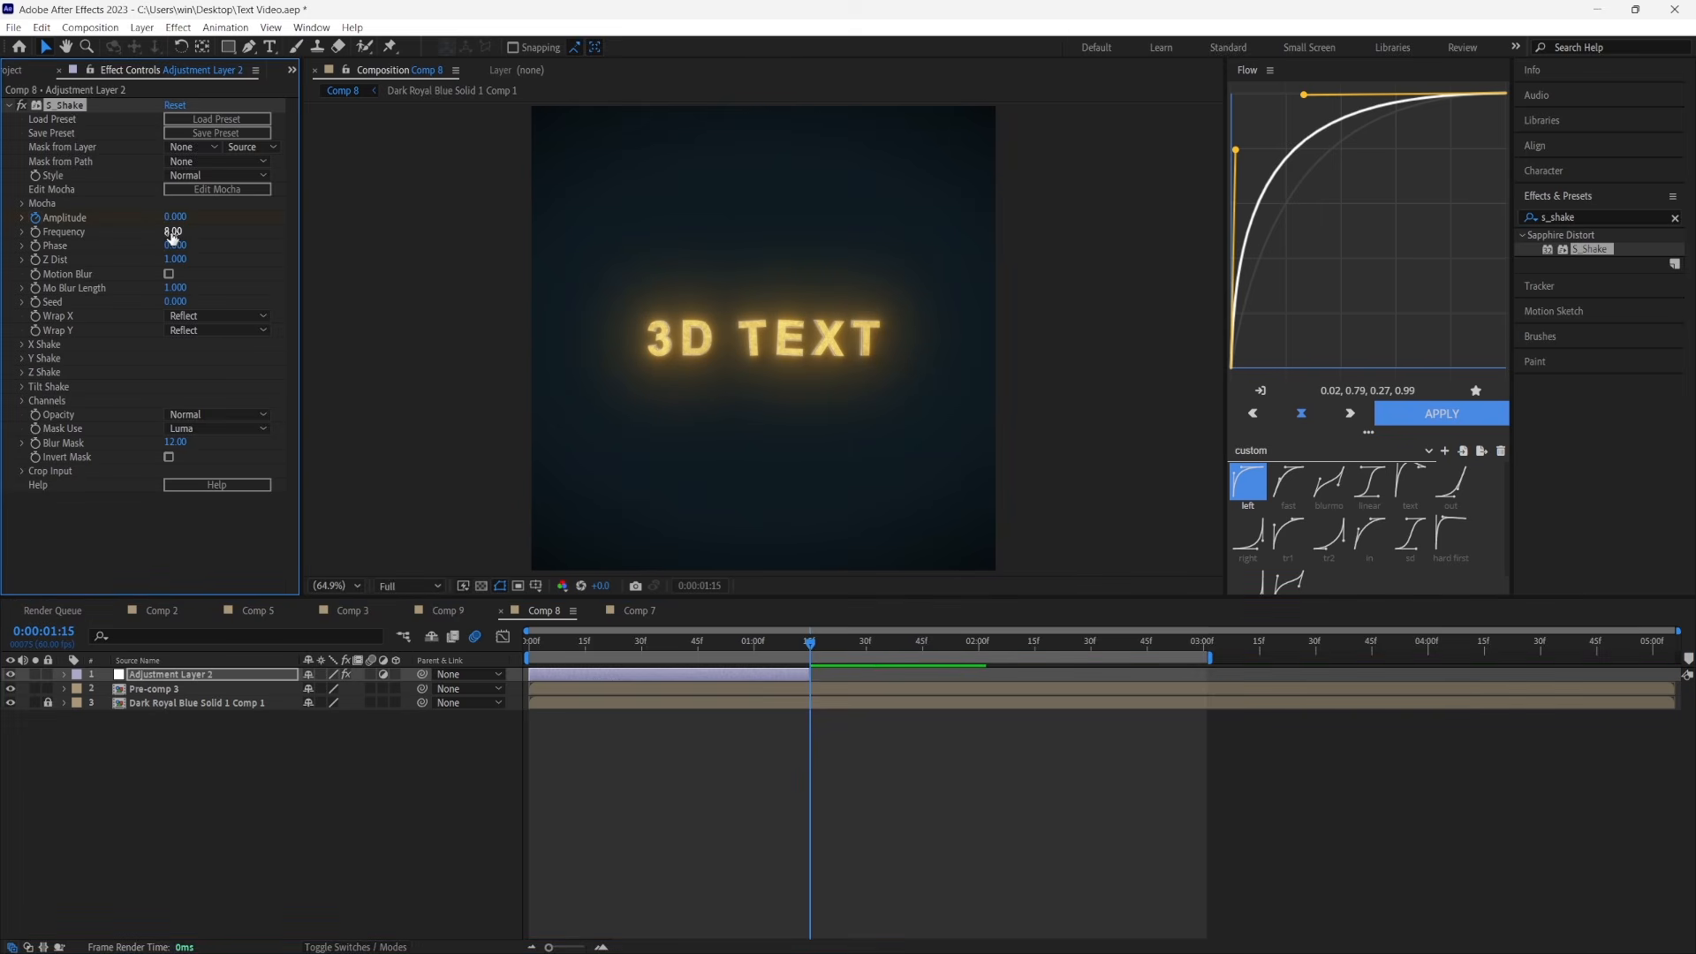
text(5)
click(169, 274)
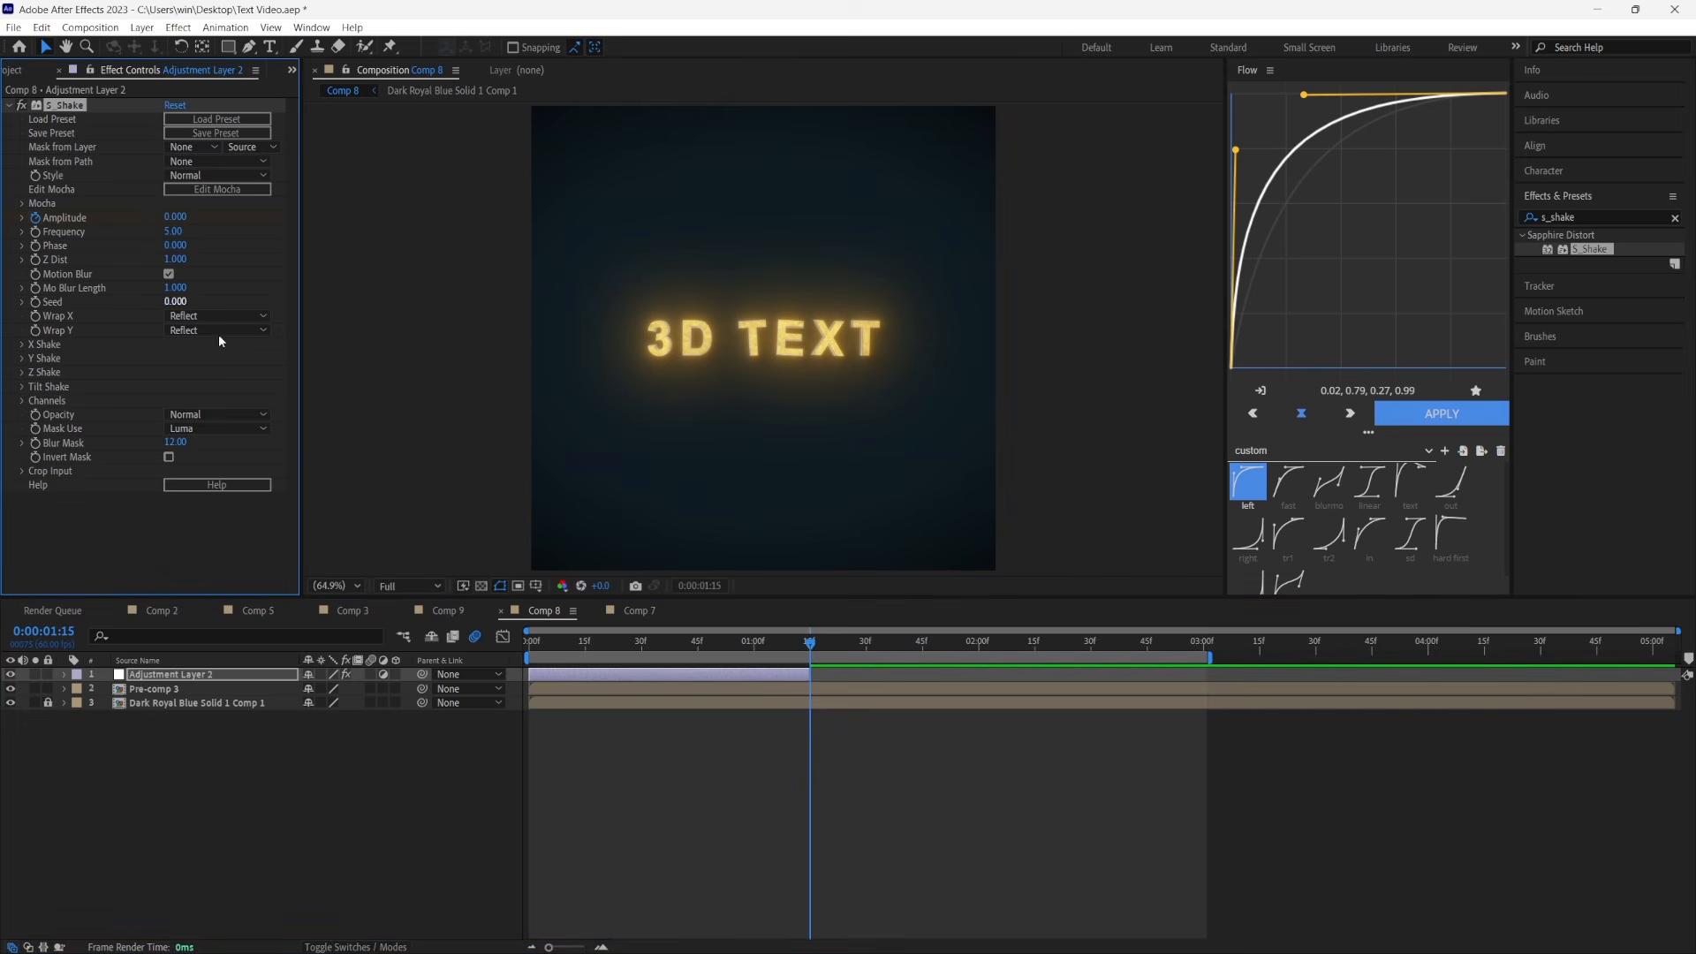
Reveal the adjustment layer's two Amplitude keyframes and apply easy ease to them
key(u)
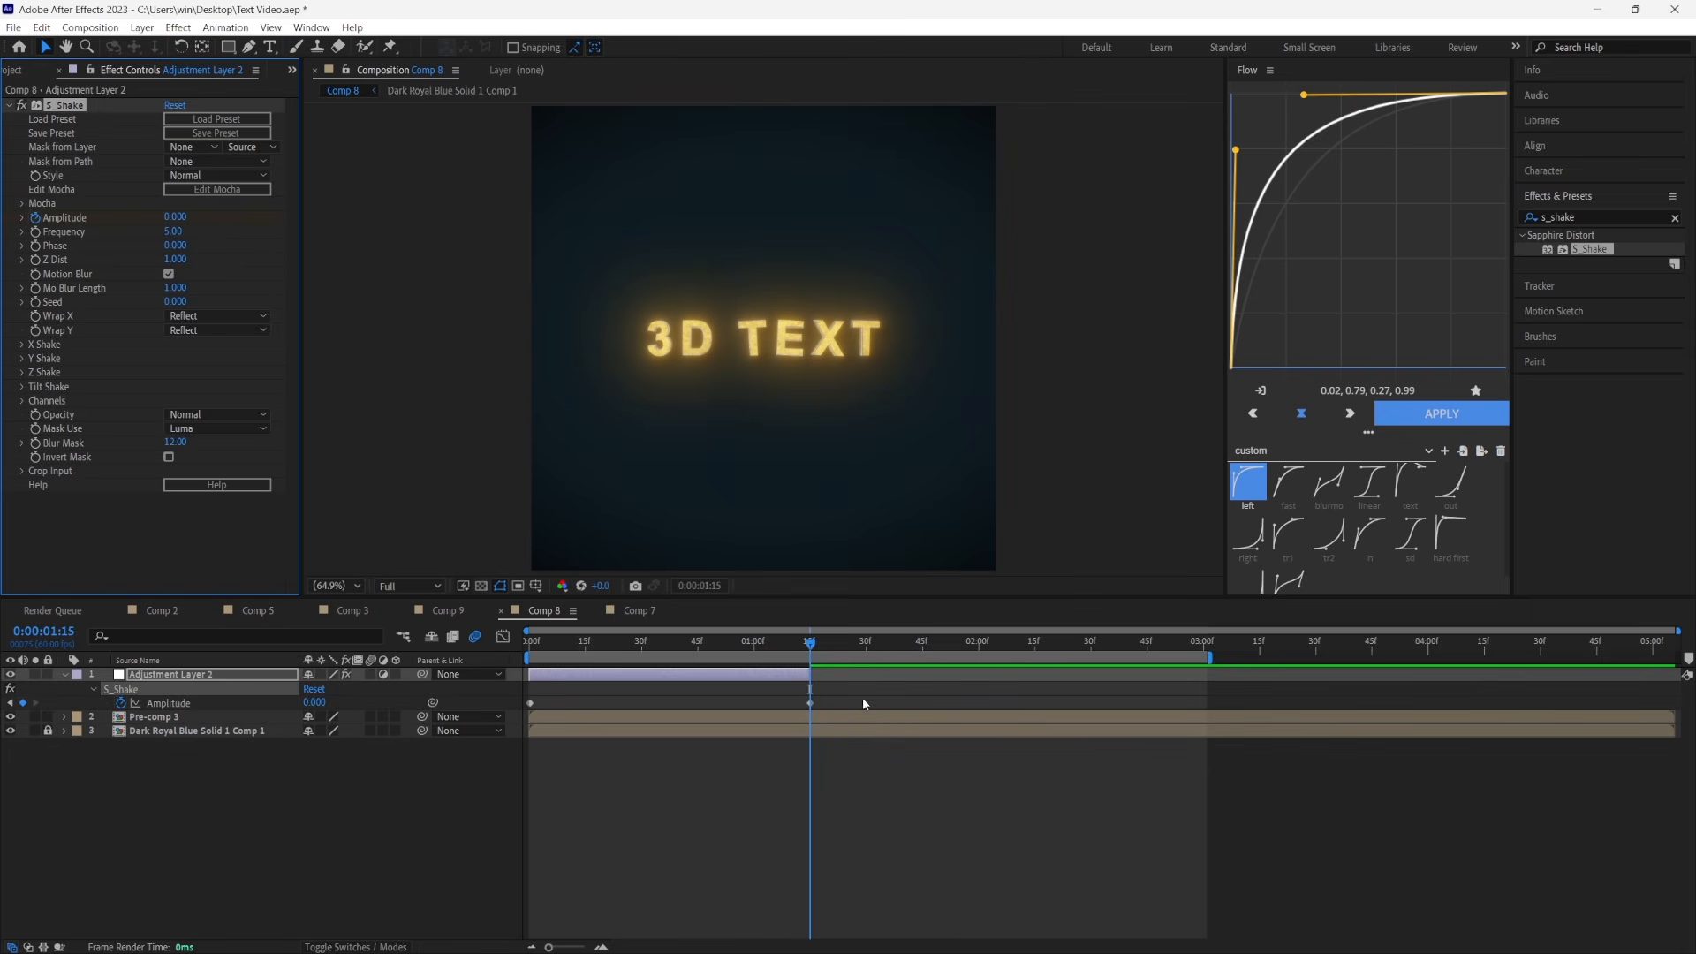
drag(845, 707, 521, 718)
right_click(529, 703)
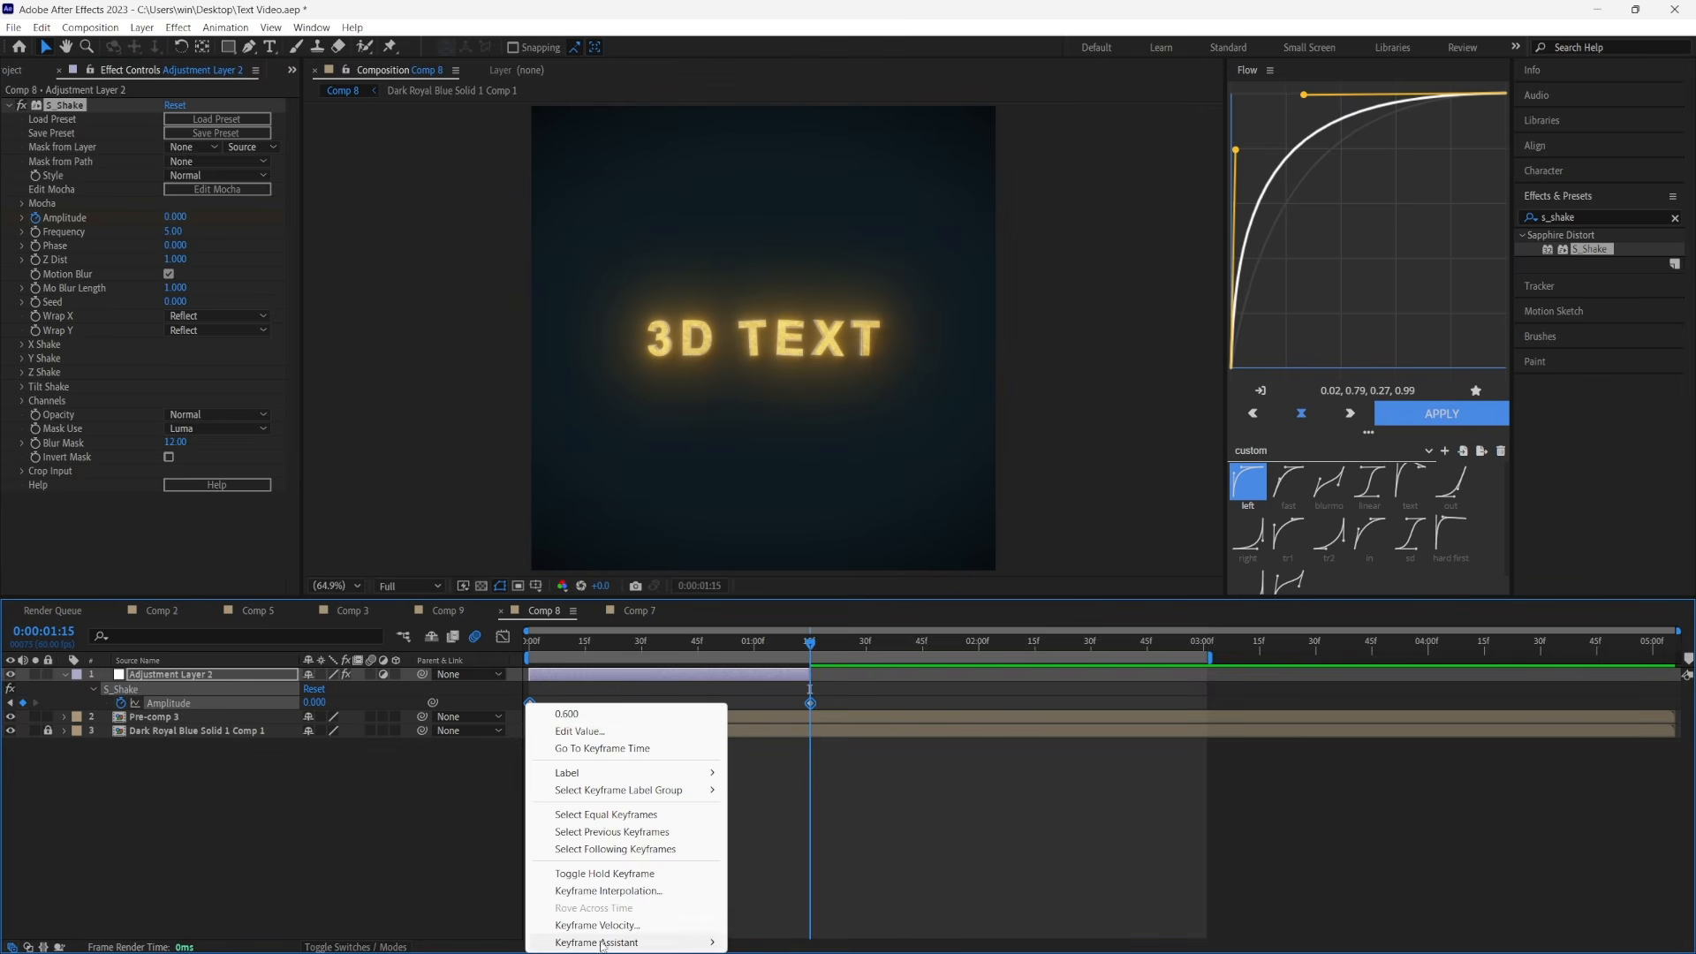
mouse_move(600, 943)
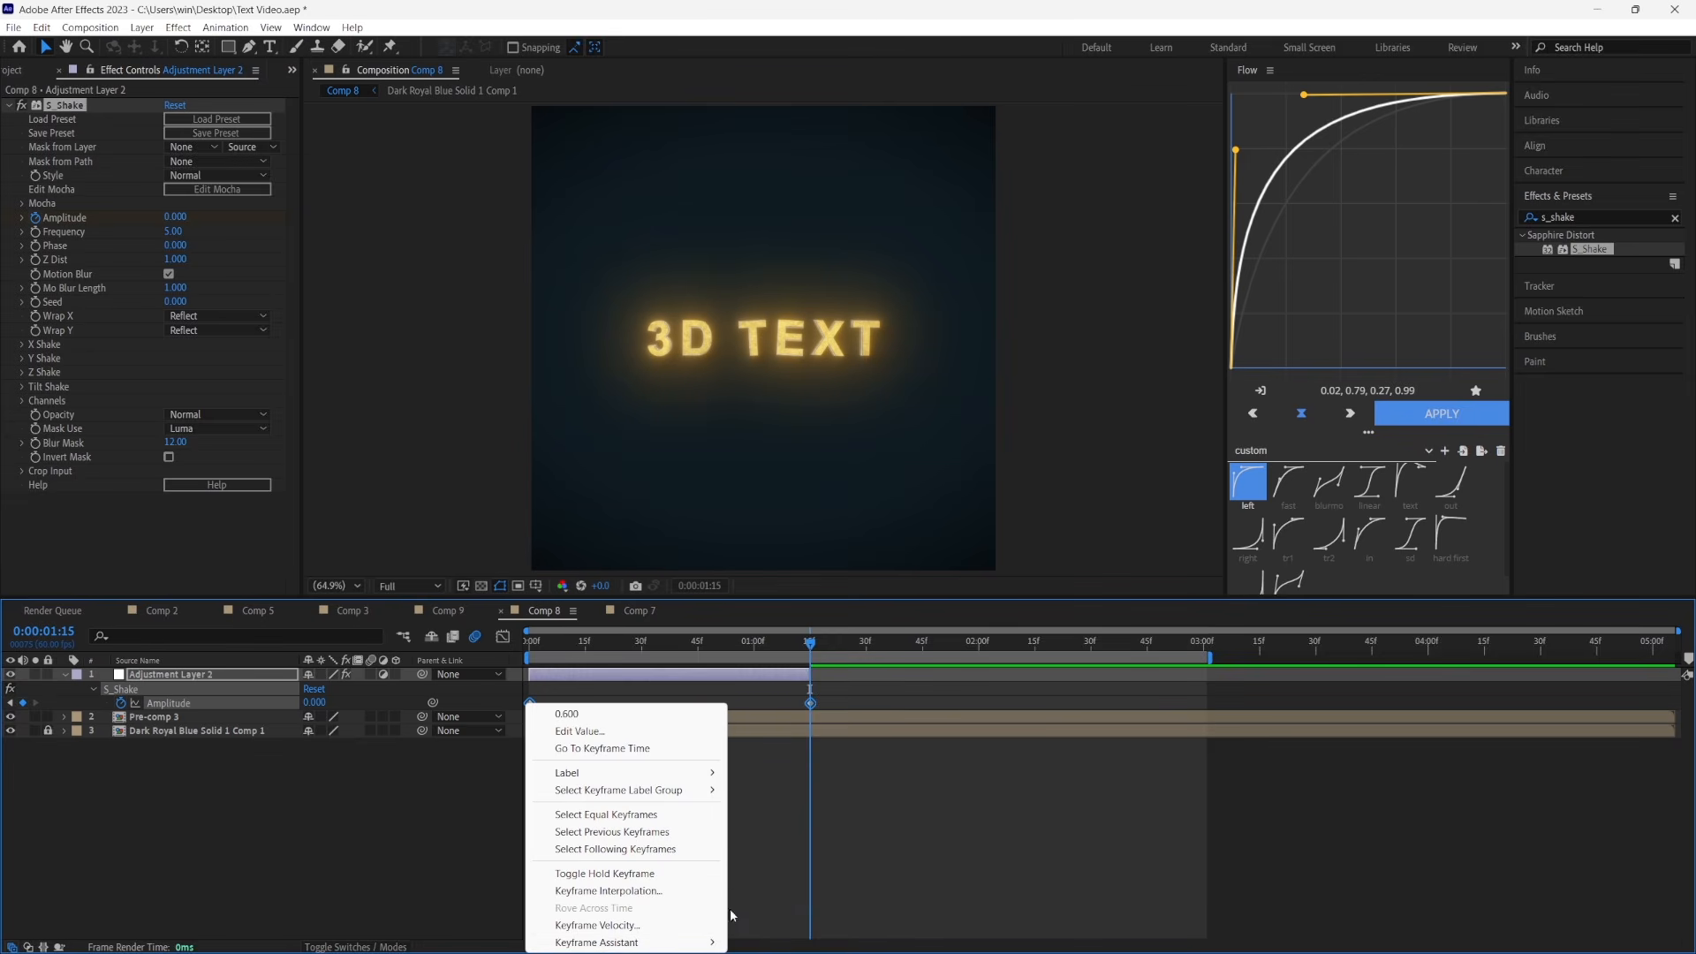
click(774, 839)
Reshape the Amplitude curve in the graph editor into a steep drop with a long ease into the last keyframe, and preview the animation
click(503, 636)
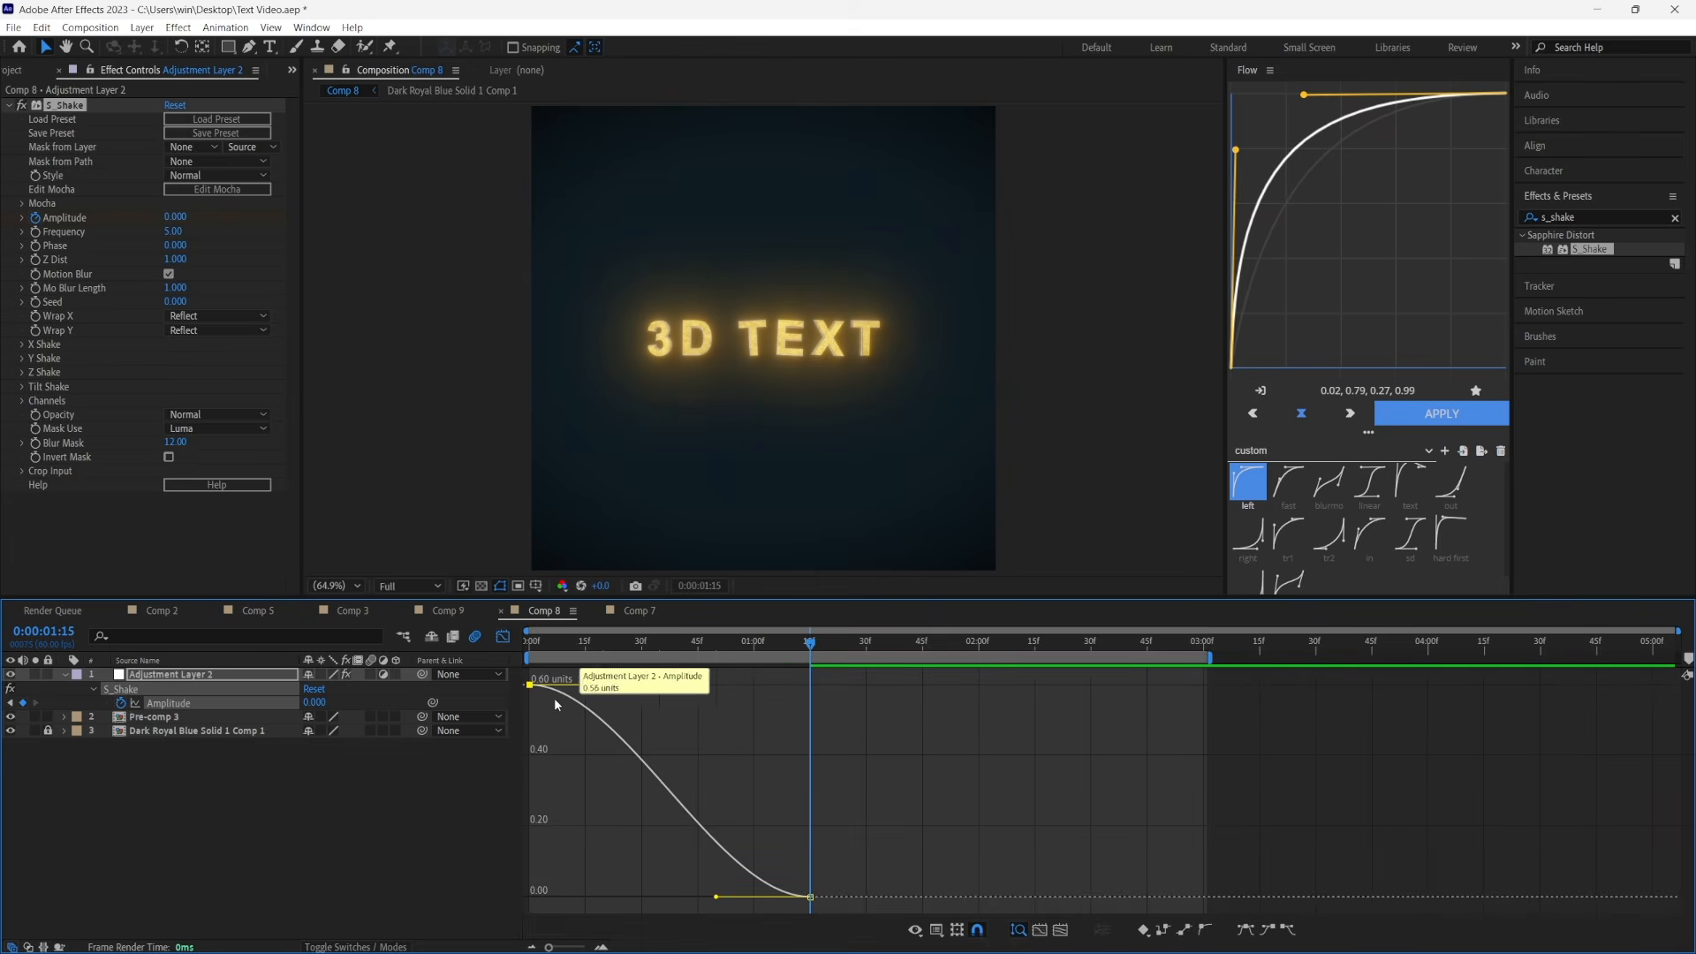
click(529, 686)
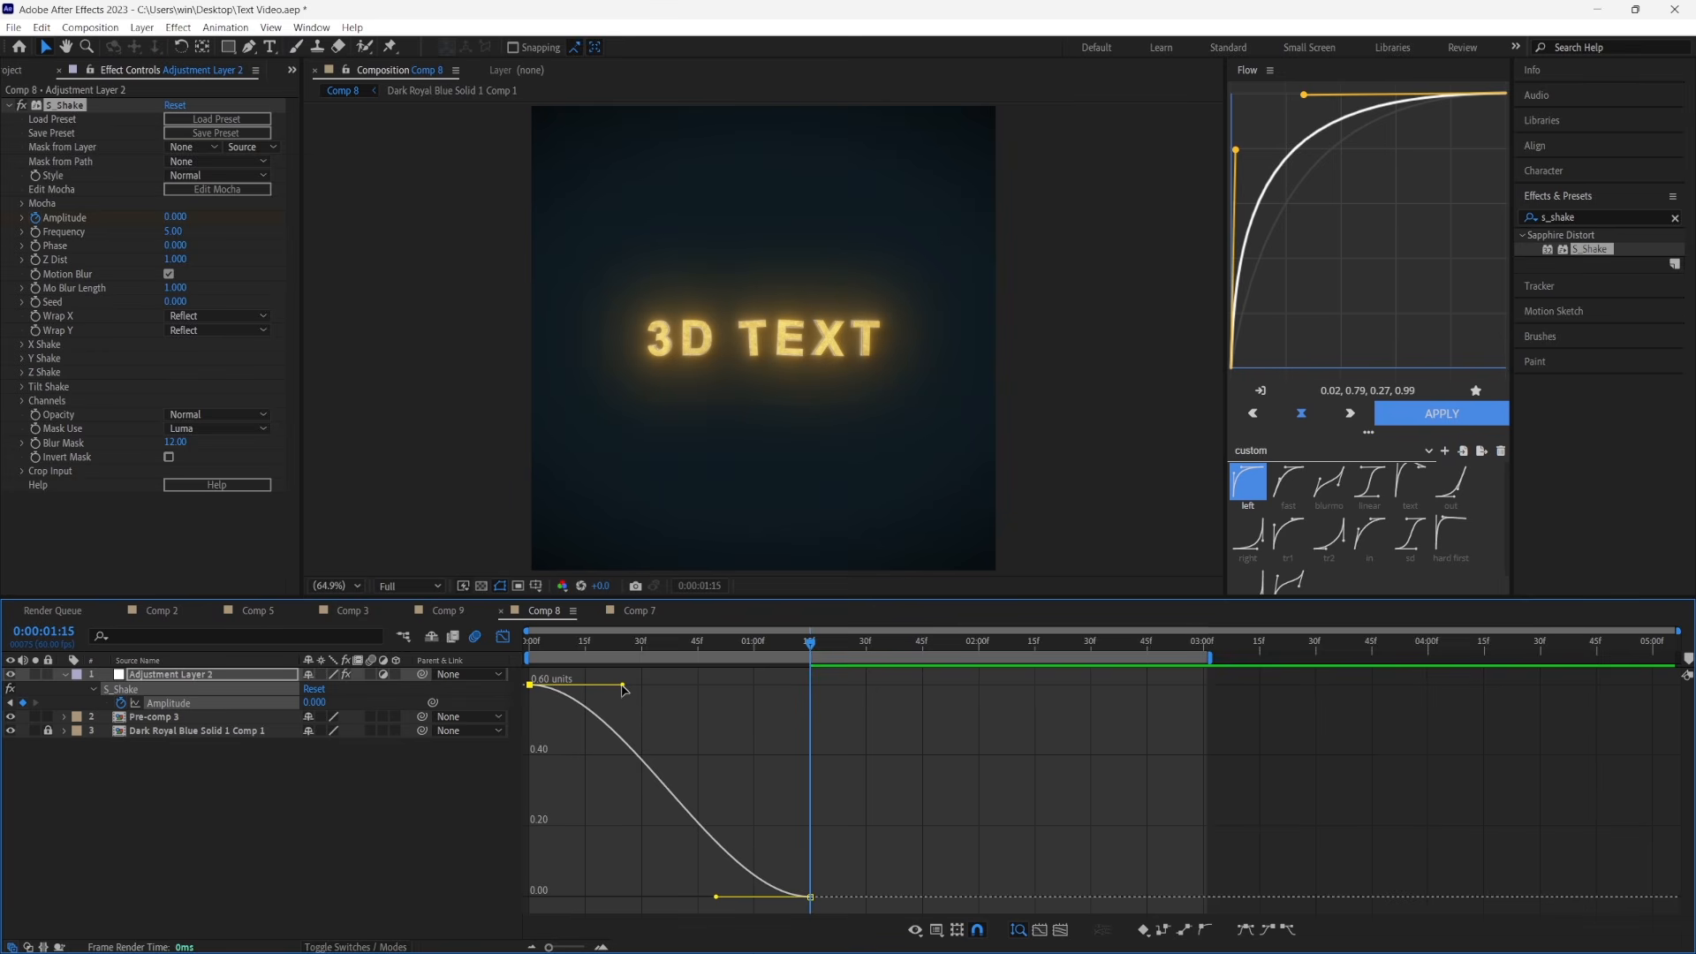
drag(623, 689, 506, 883)
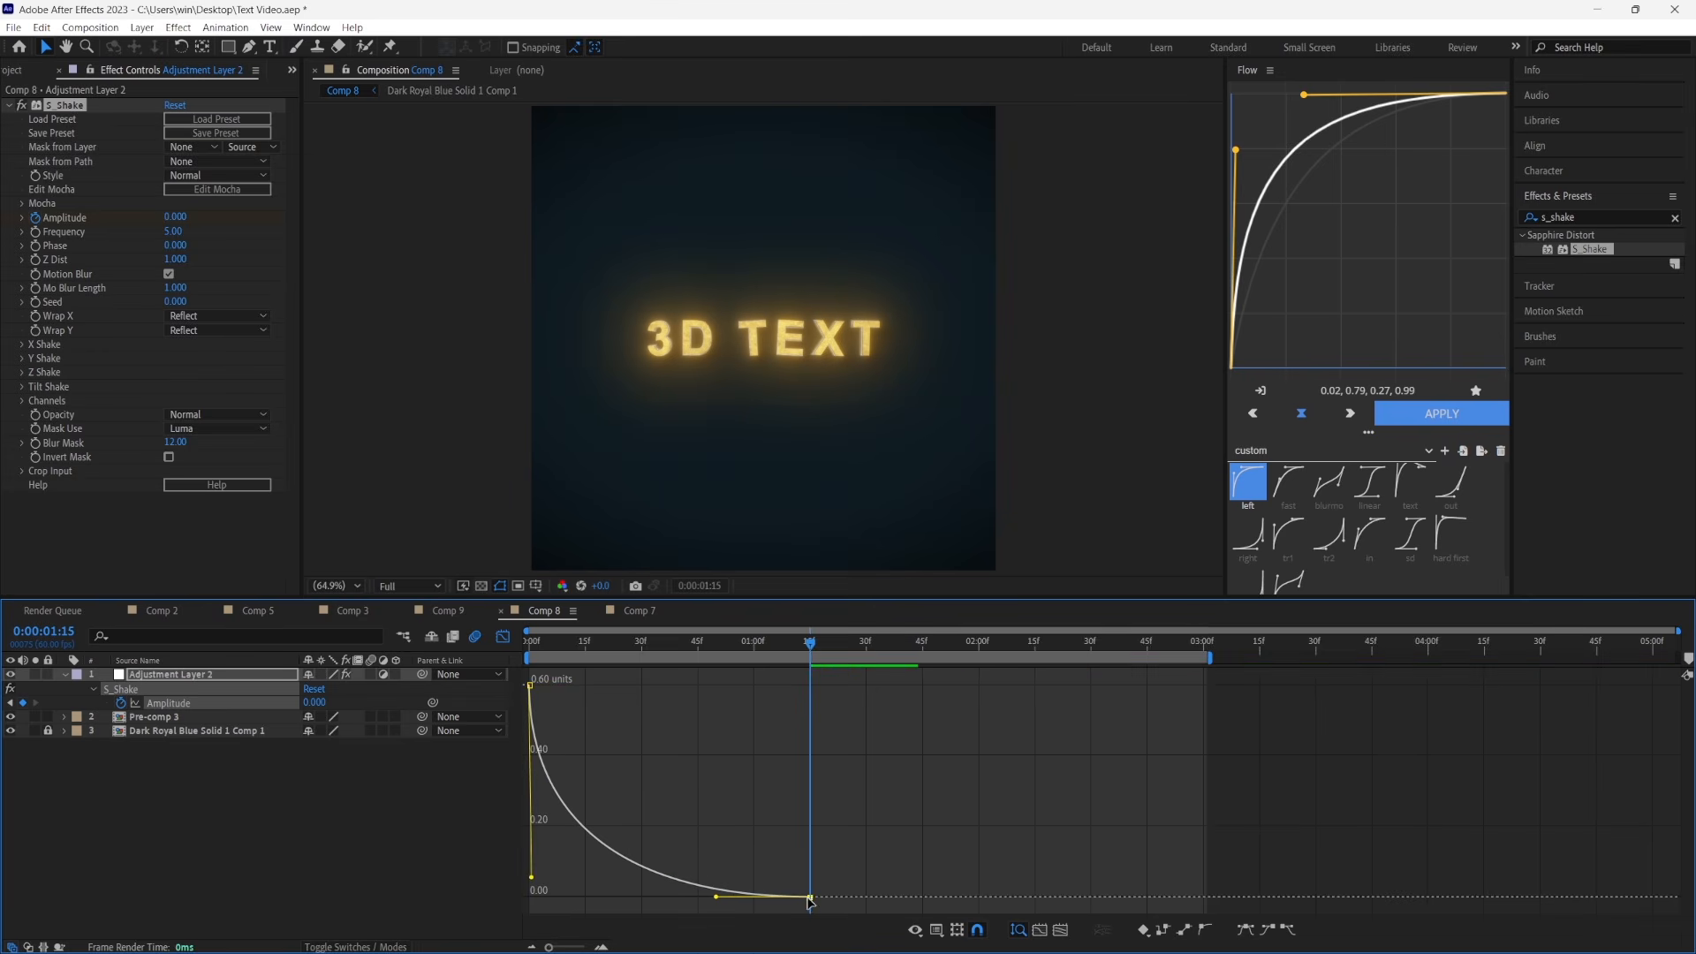
drag(716, 898, 574, 894)
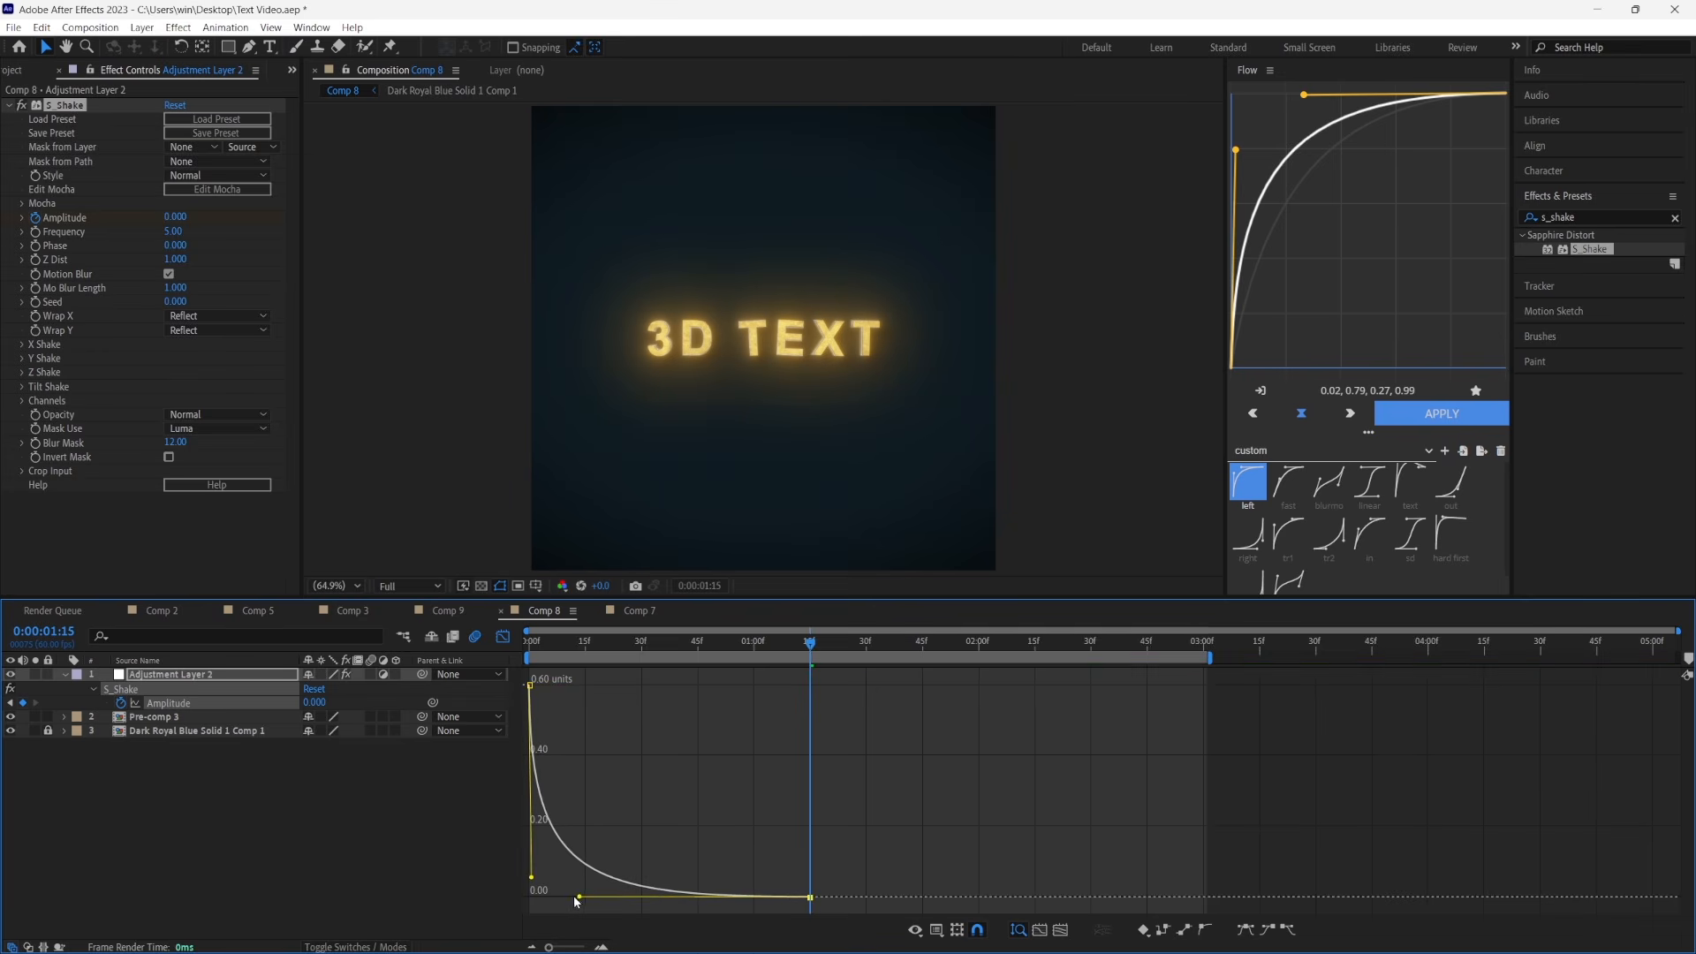
key(shift+F3)
key(space)
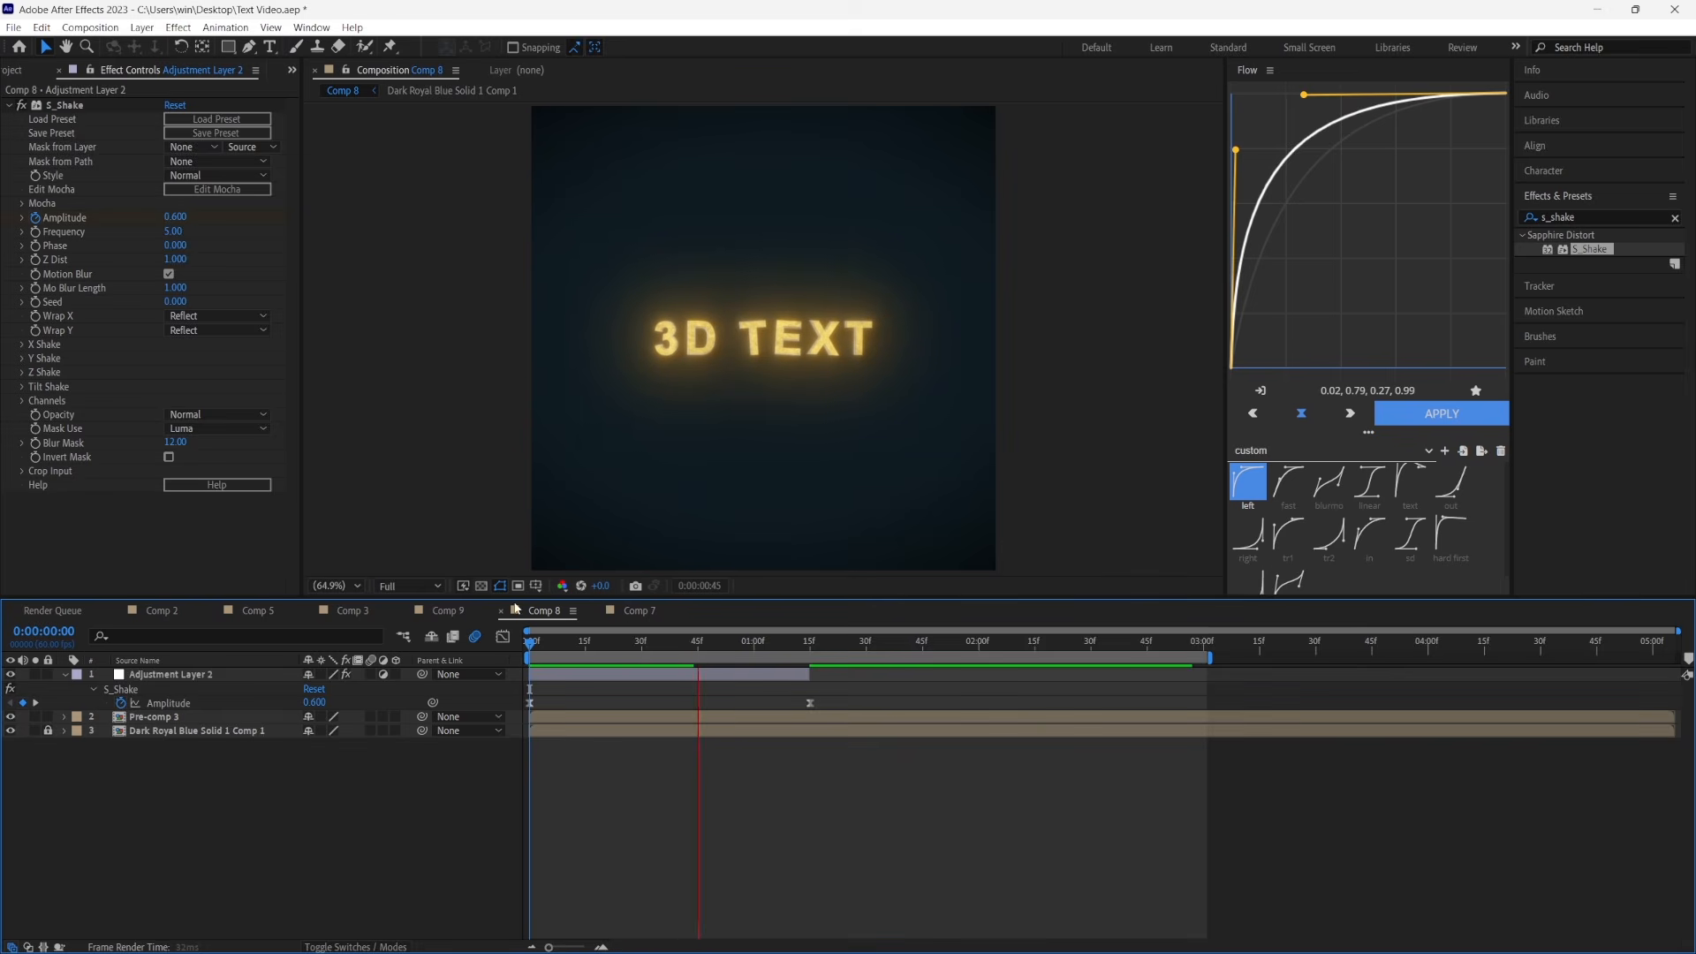
Open Comp 7 and collapse the Deep Glow and both BCC Drop Shadow effects on Dark Royal Blue Solid 2
click(634, 611)
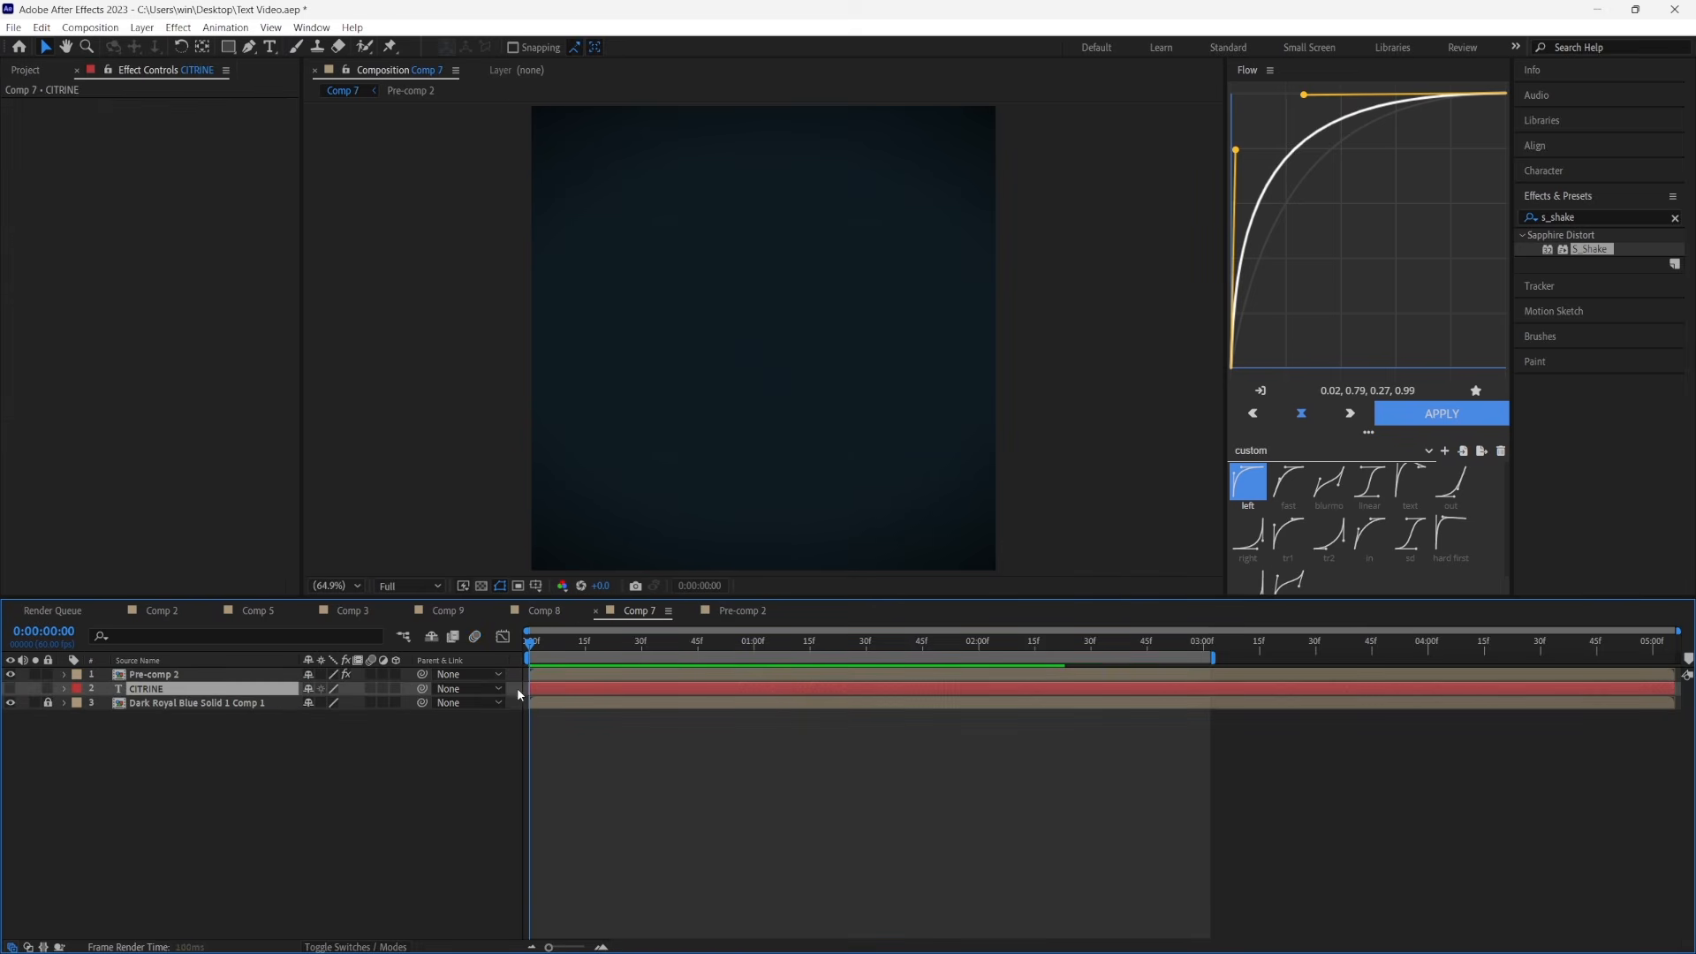
key(space)
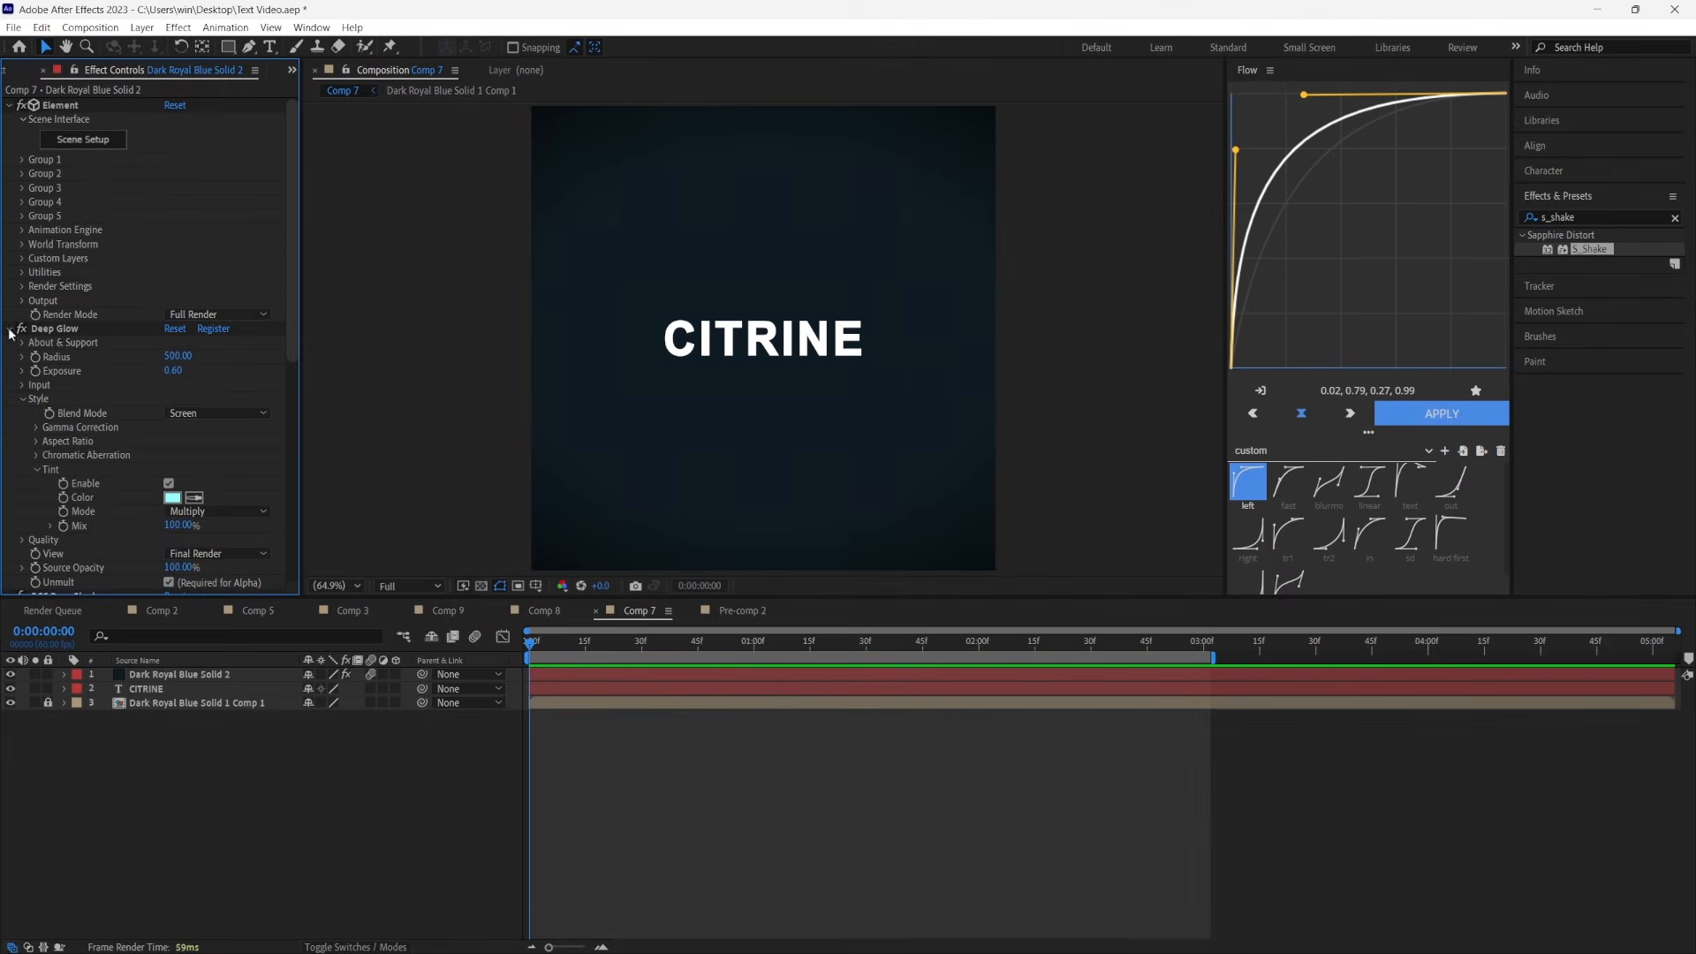
click(10, 328)
click(10, 343)
click(9, 357)
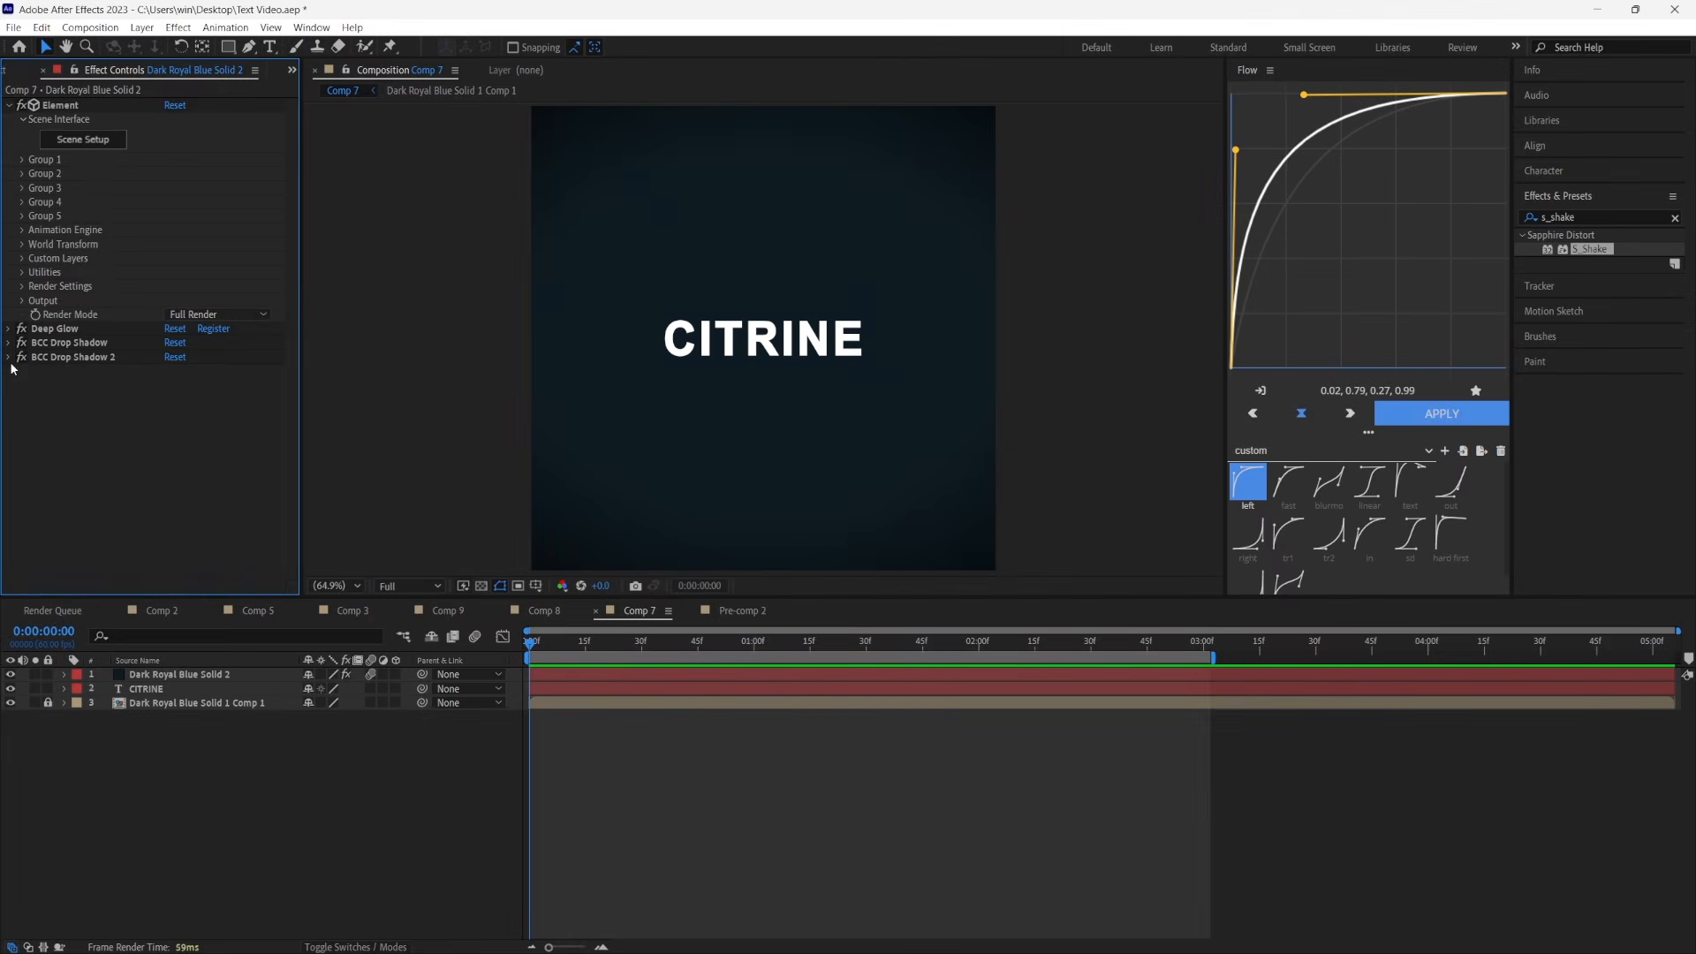
click(547, 685)
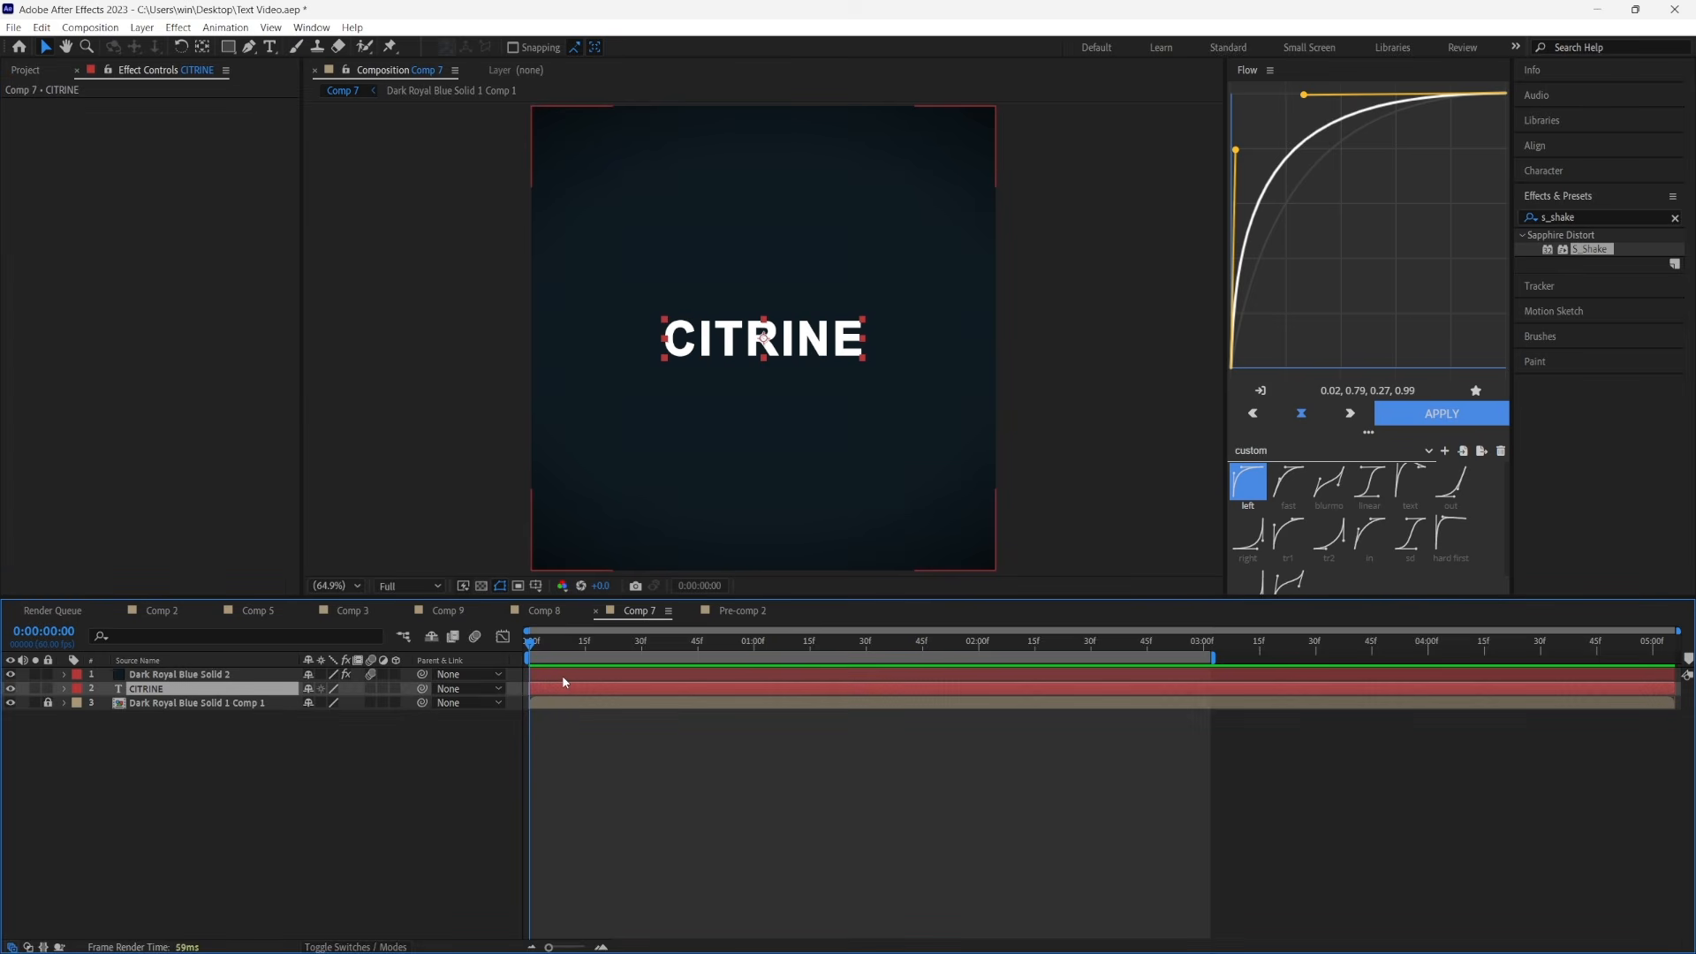
click(562, 675)
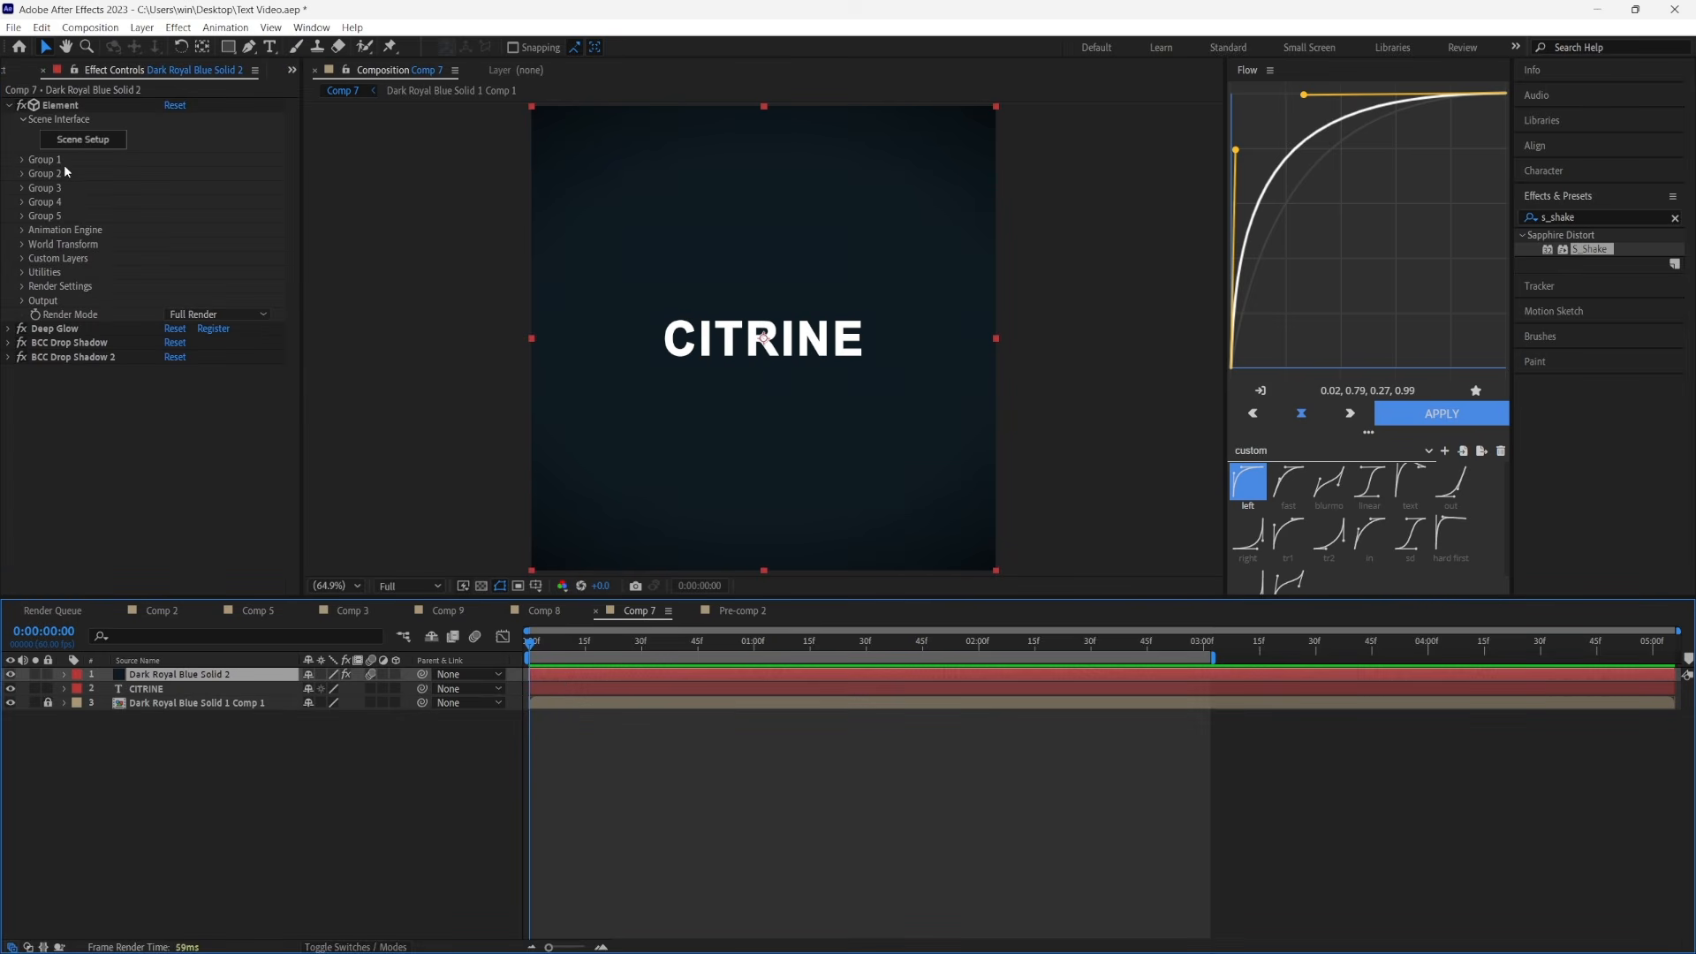
Assign the CITRINE text layer to Path Layer 1 in Element's Custom Text and Masks
click(22, 259)
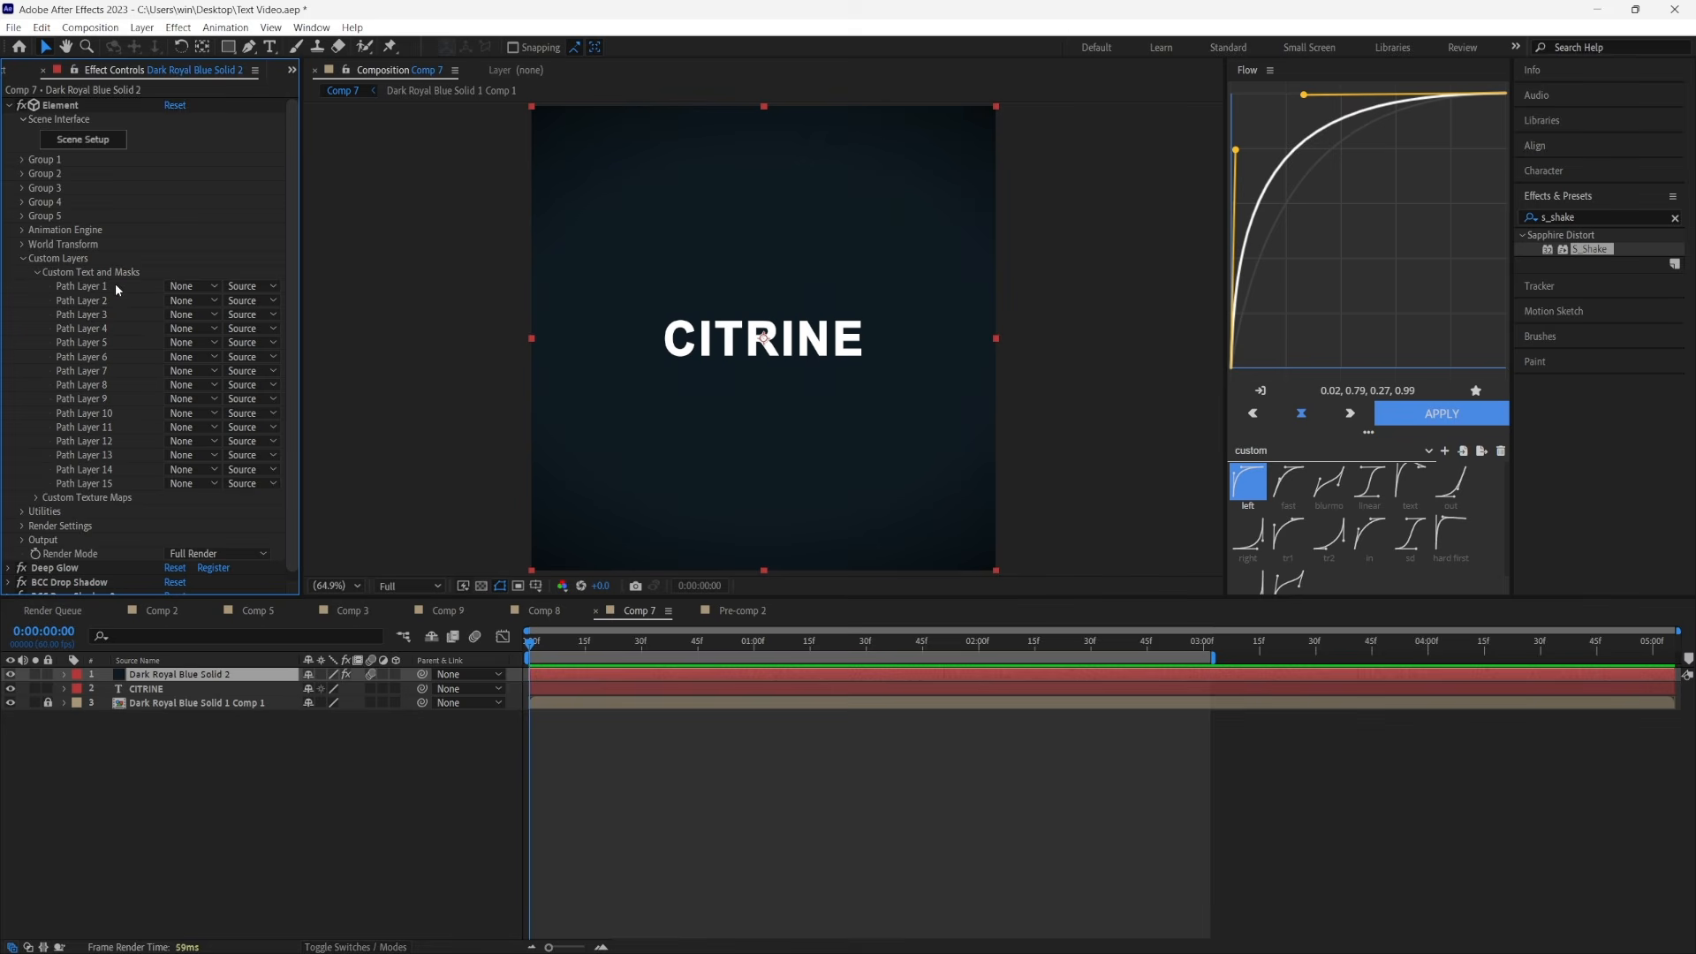
click(199, 287)
click(232, 341)
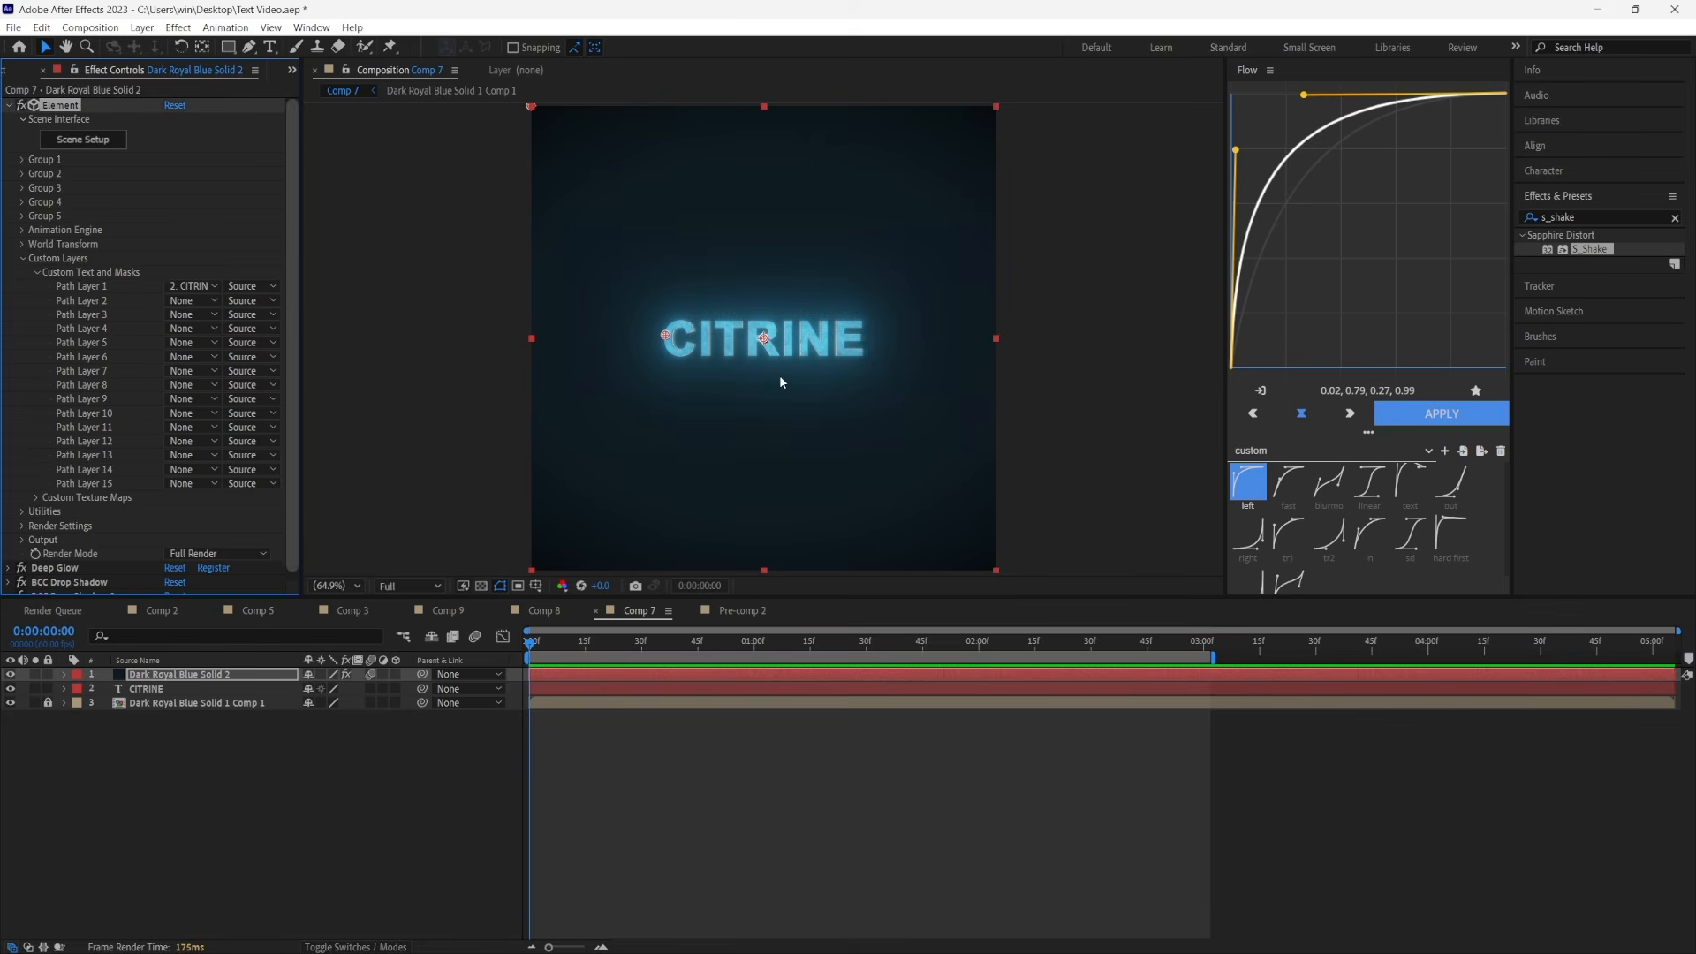
In Element's Scene Setup, open the metal_copper_dirty material's Reflectivity color and accept it as 3D98CB
click(83, 139)
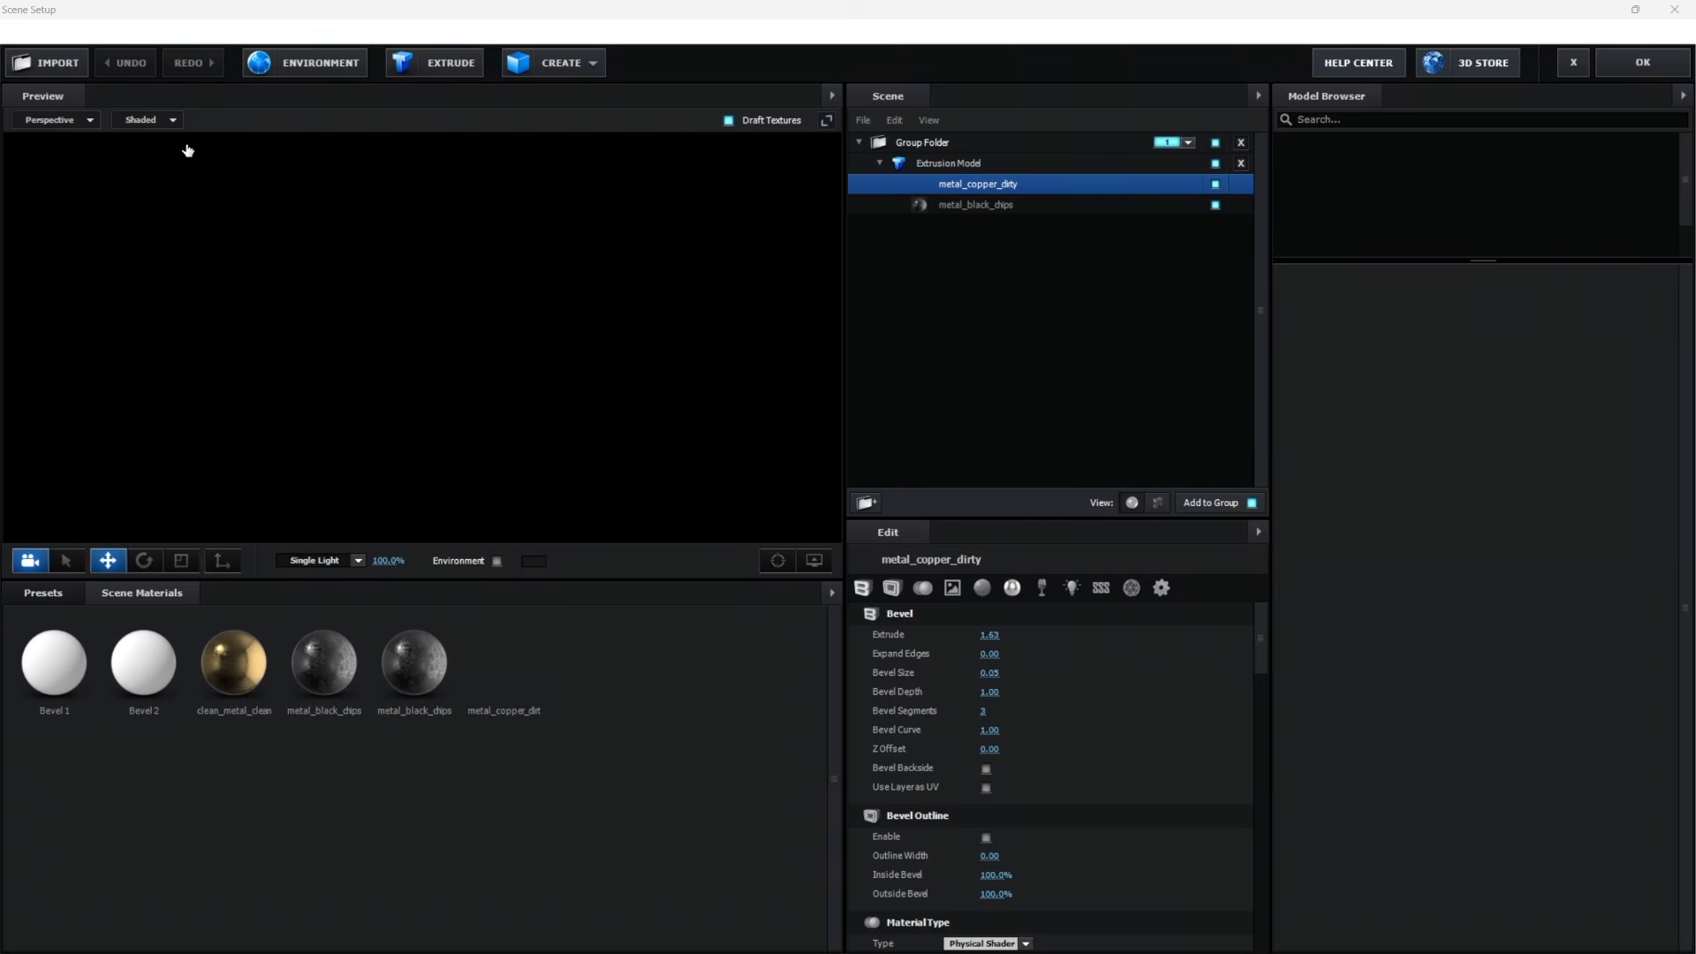
drag(610, 327, 654, 398)
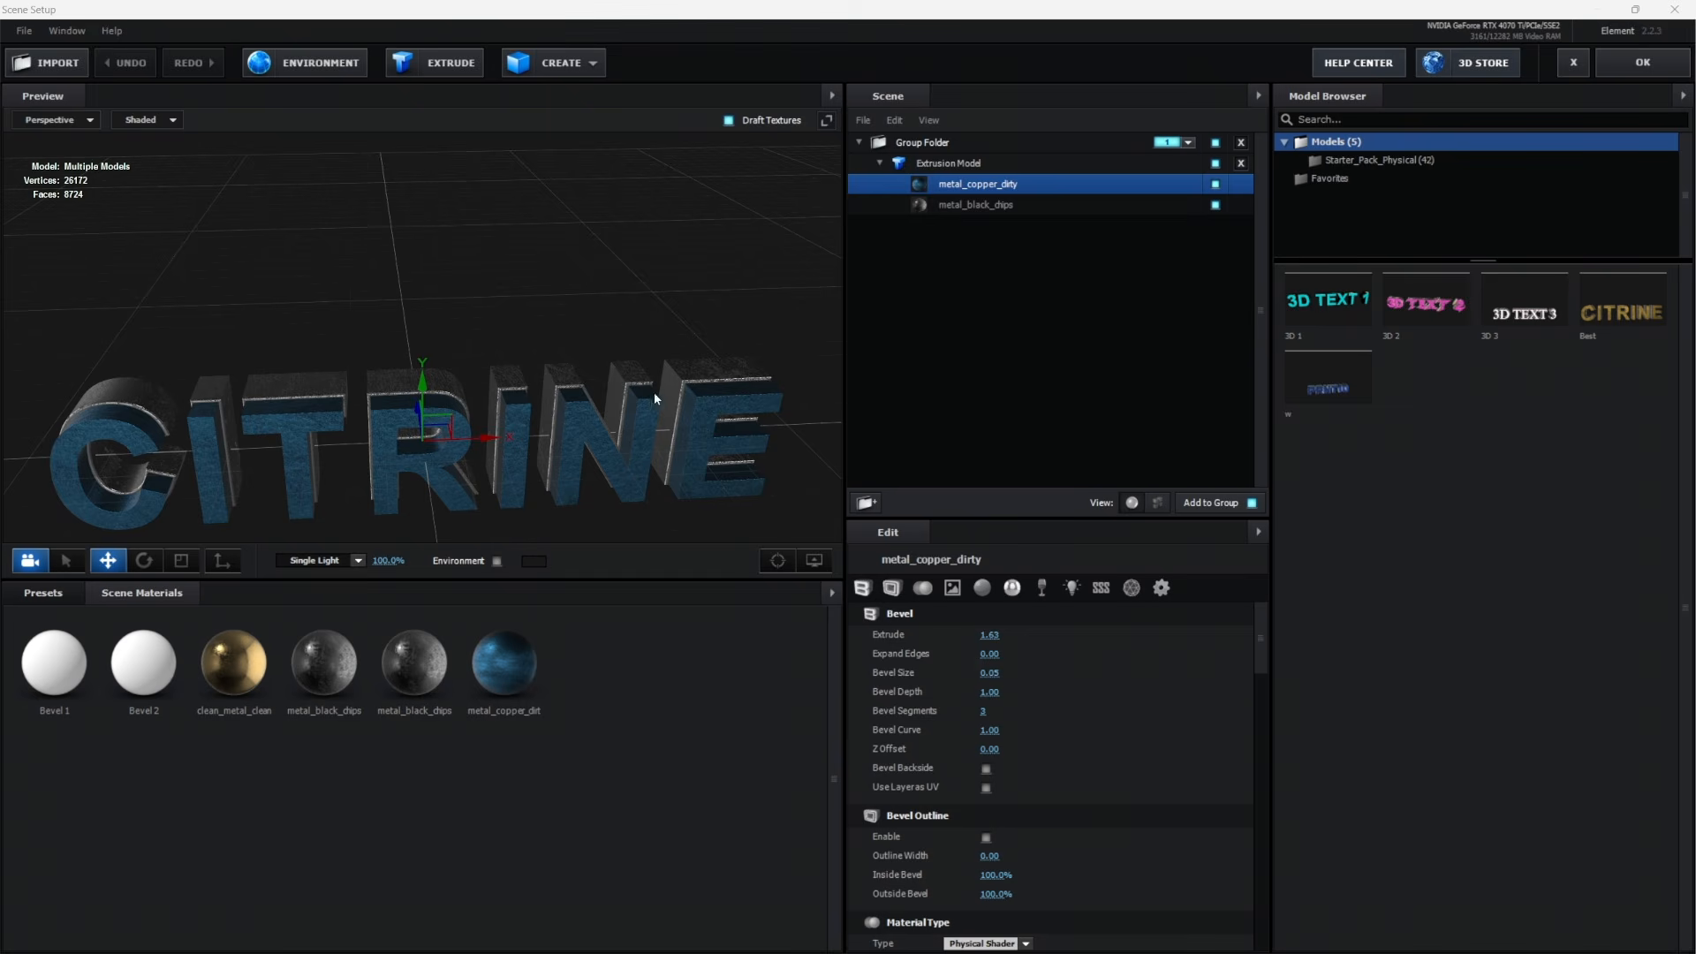
scroll(1012, 698, down, 8)
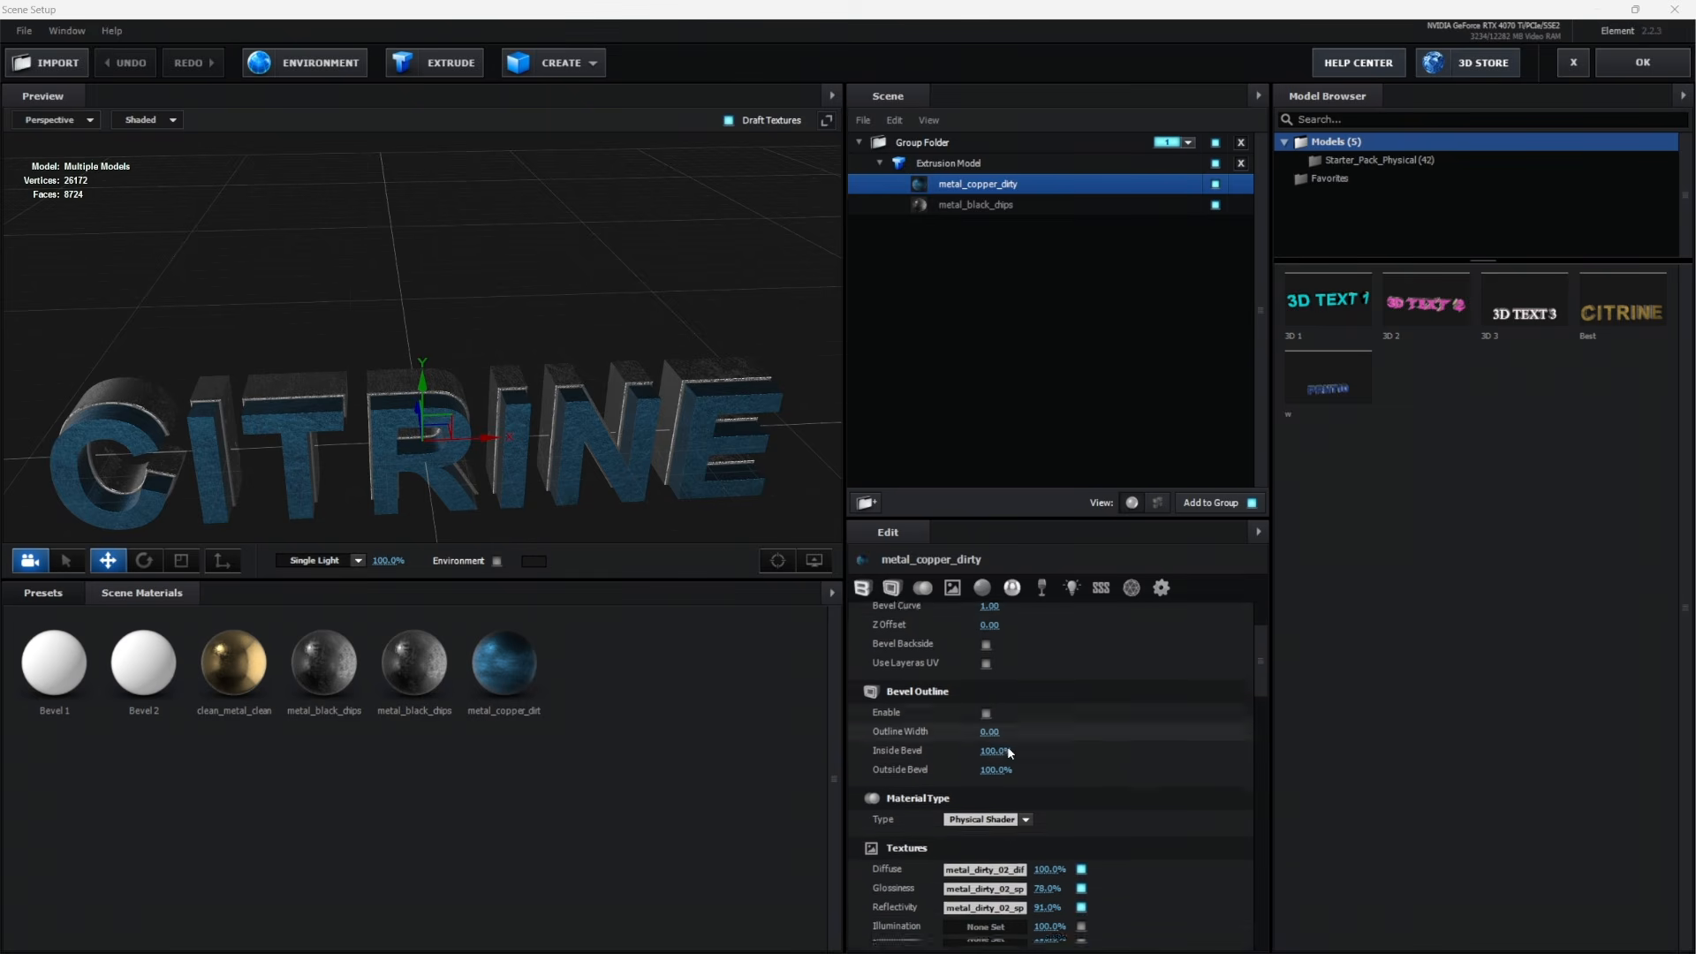
scroll(1026, 743, down, 4)
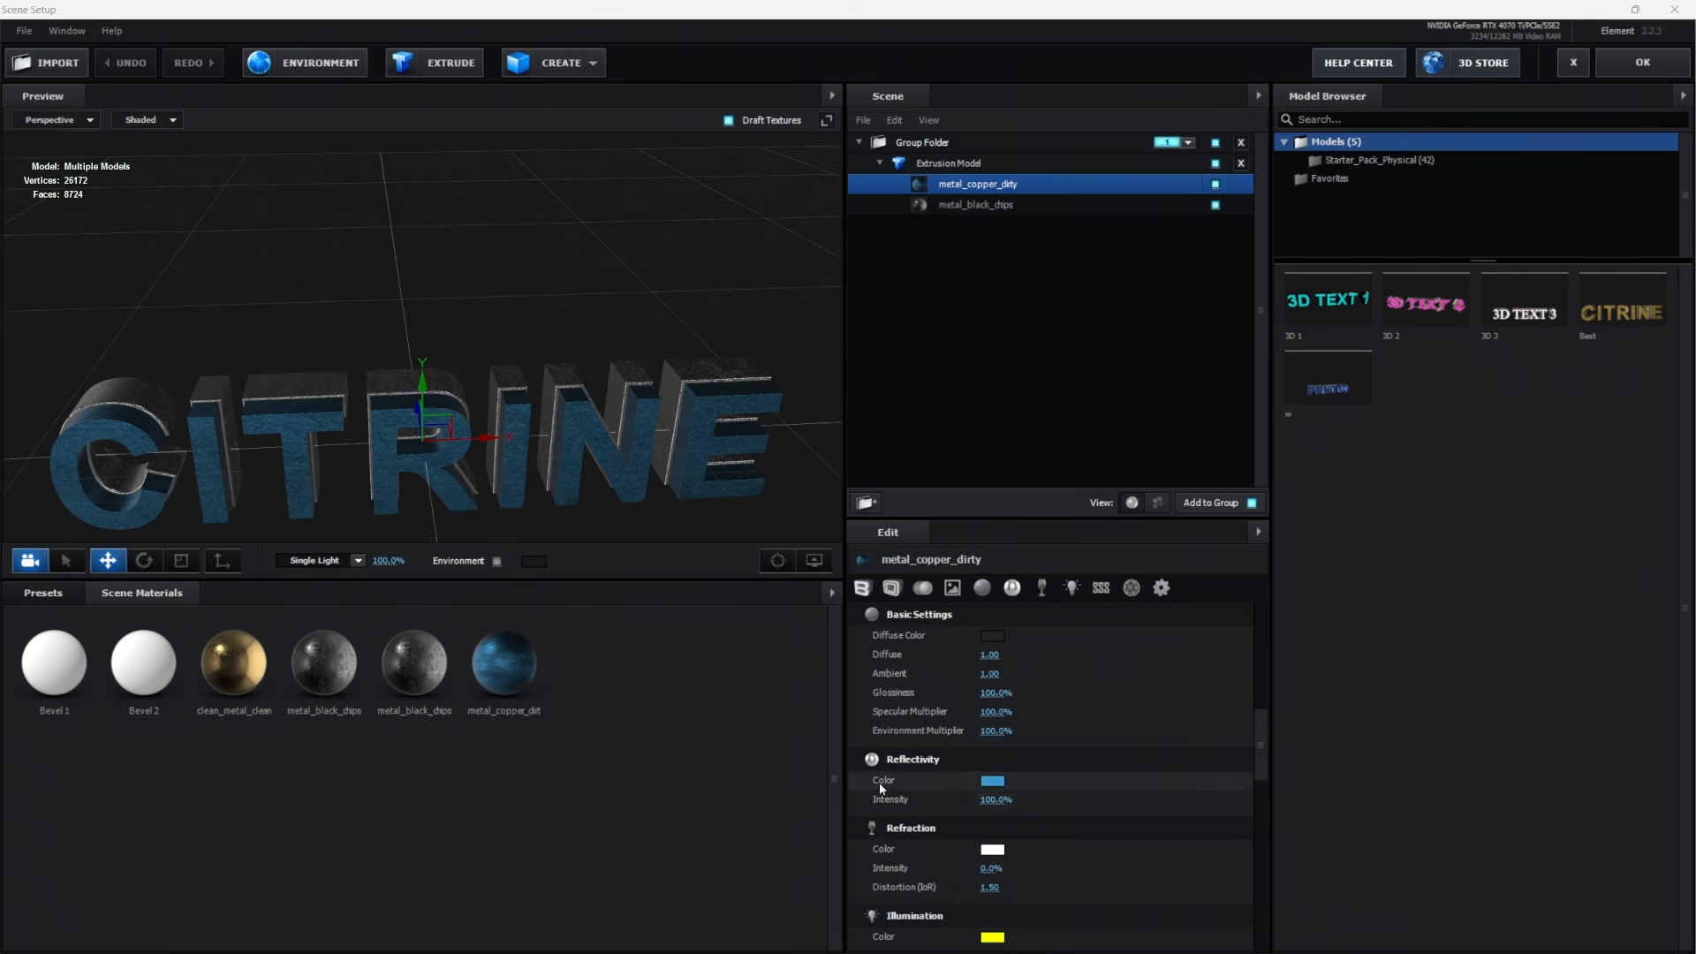
click(993, 780)
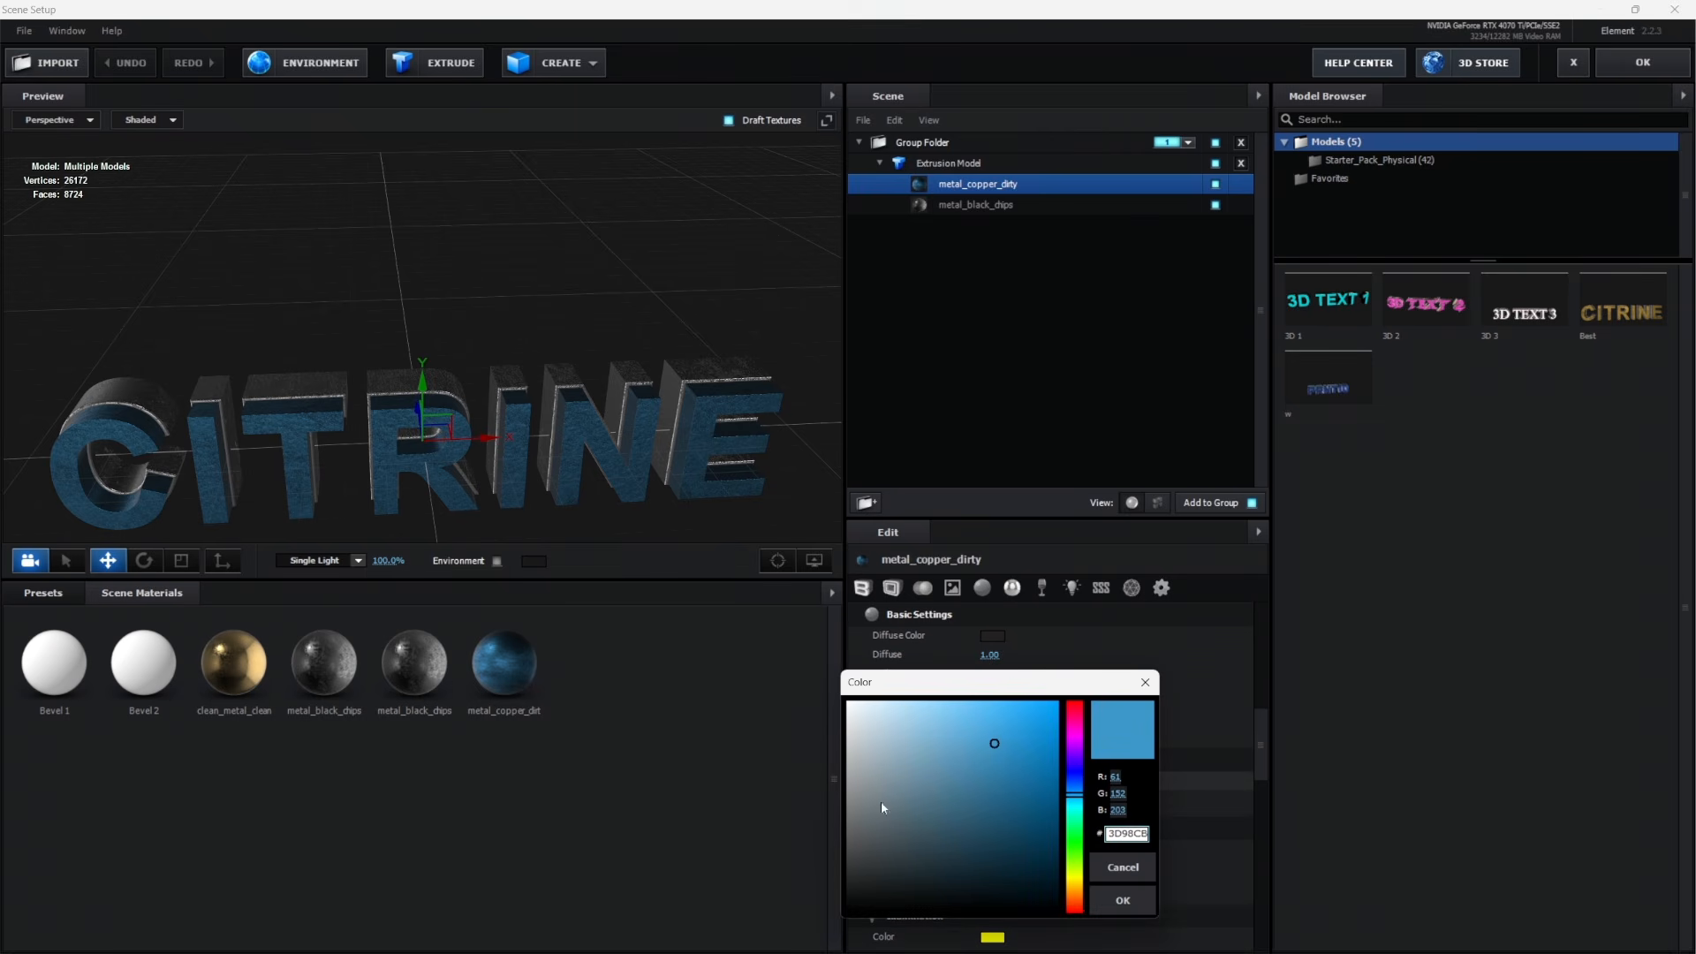
click(1128, 904)
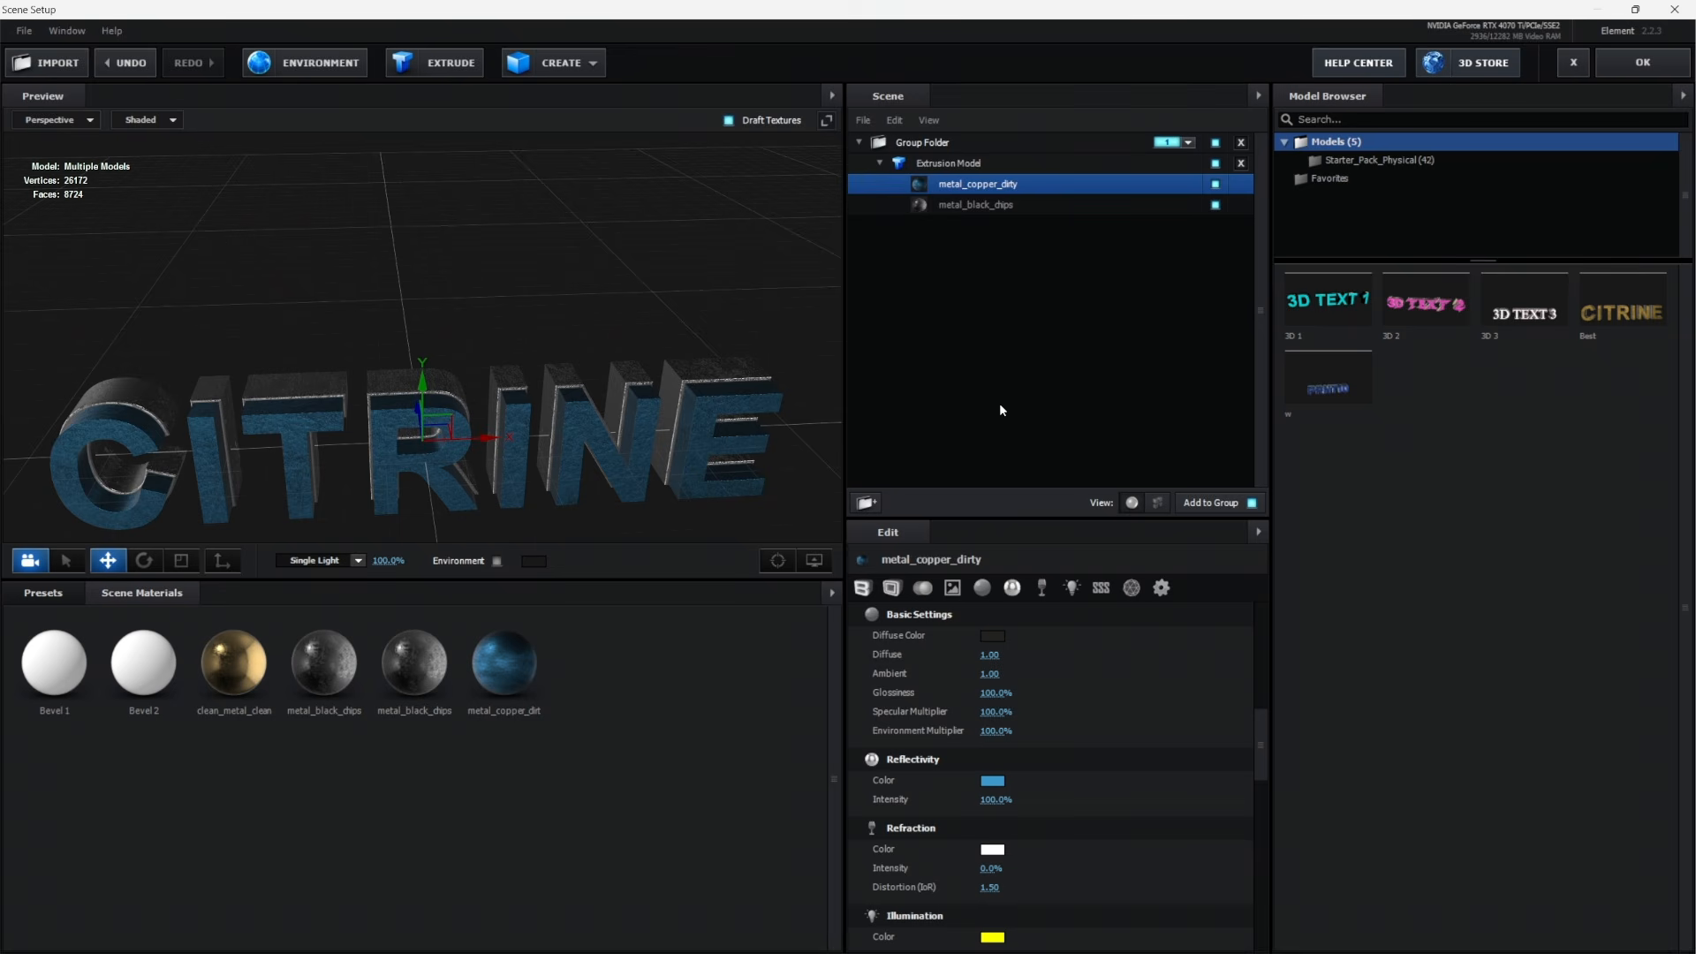
Check the Group Folder's model options without applying any, and accept the scene to return to the composition
right_click(922, 146)
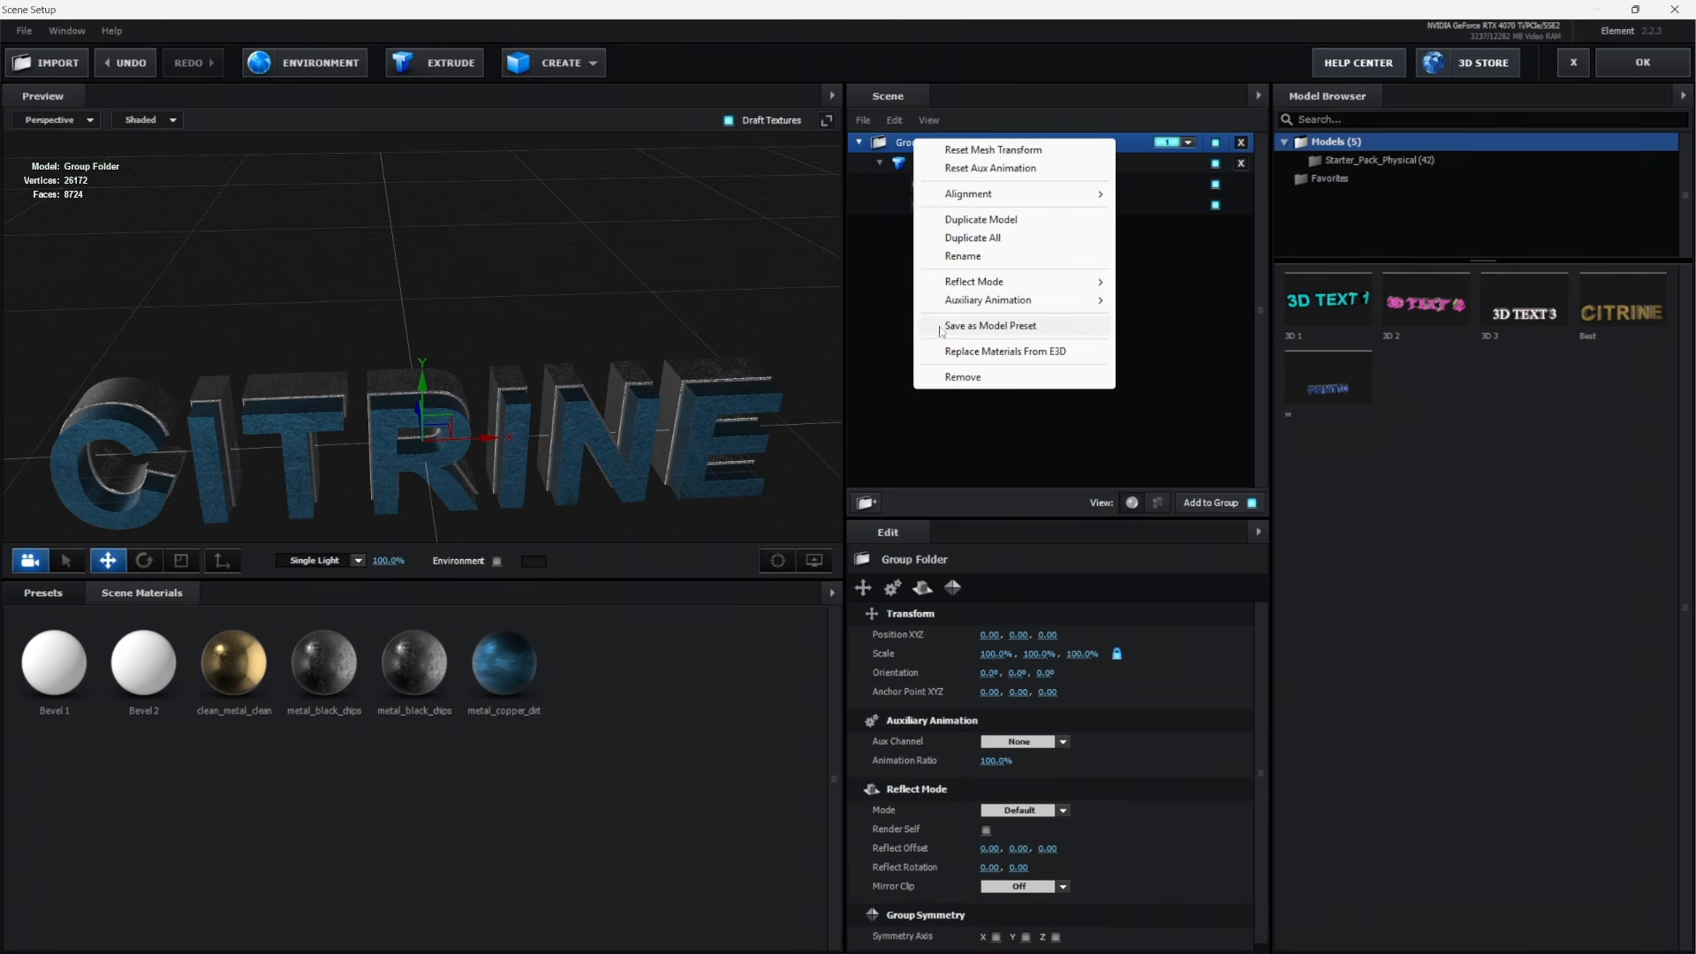
click(1151, 419)
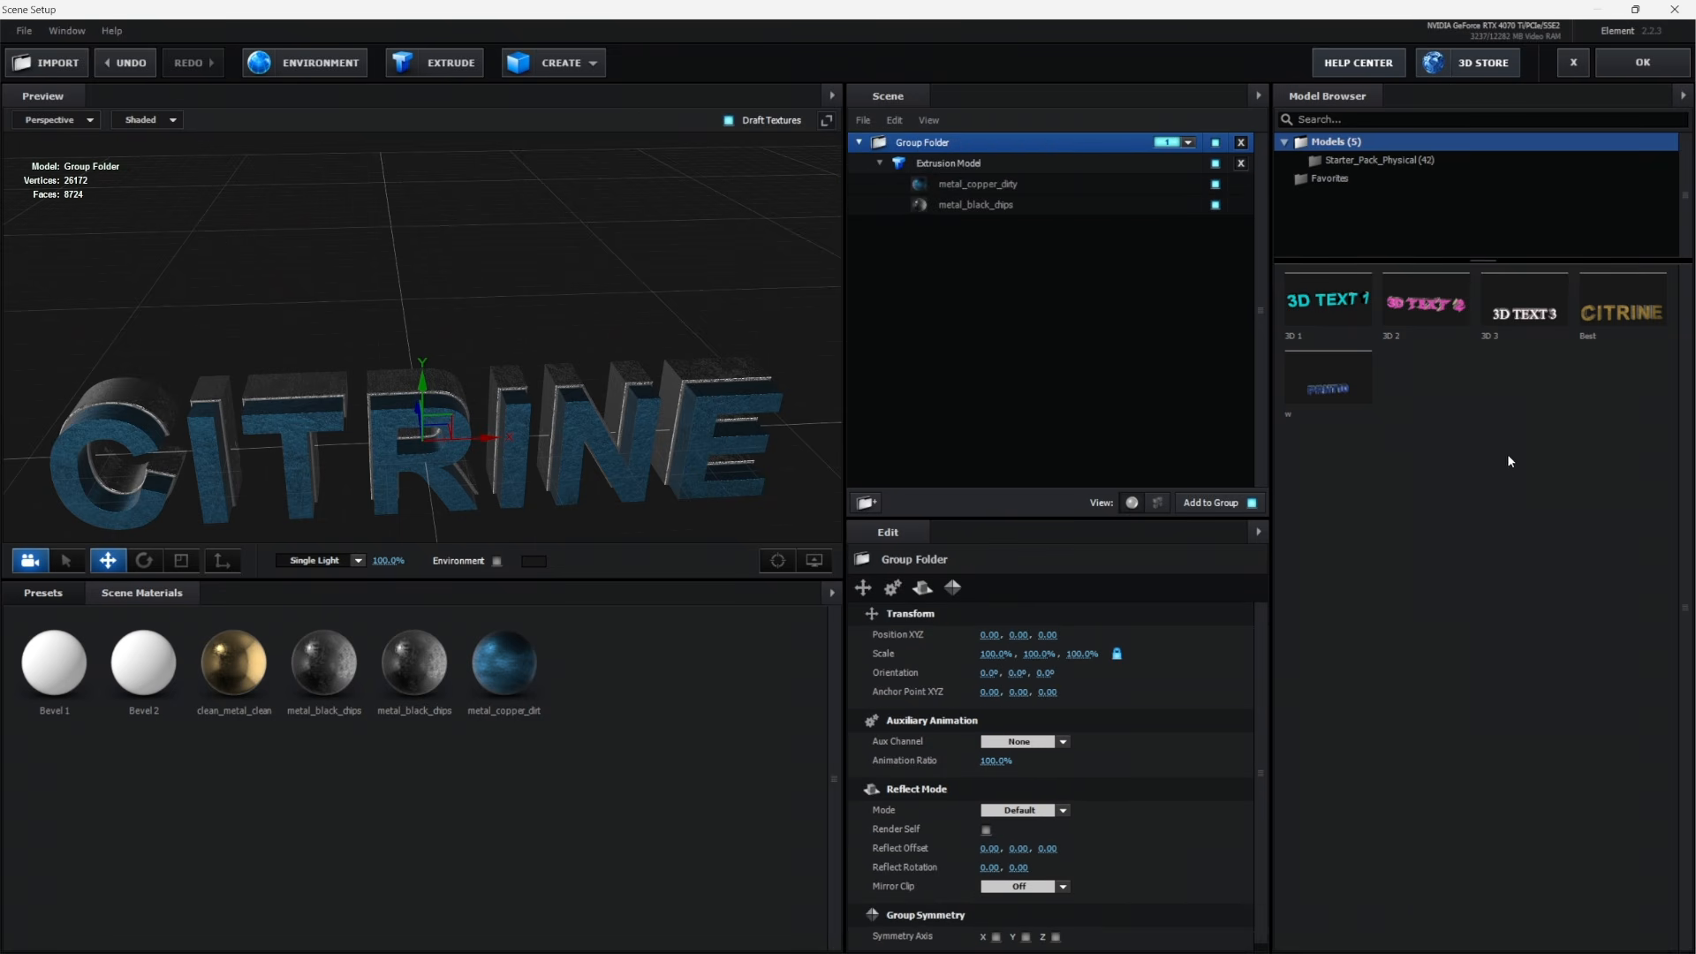
click(1641, 70)
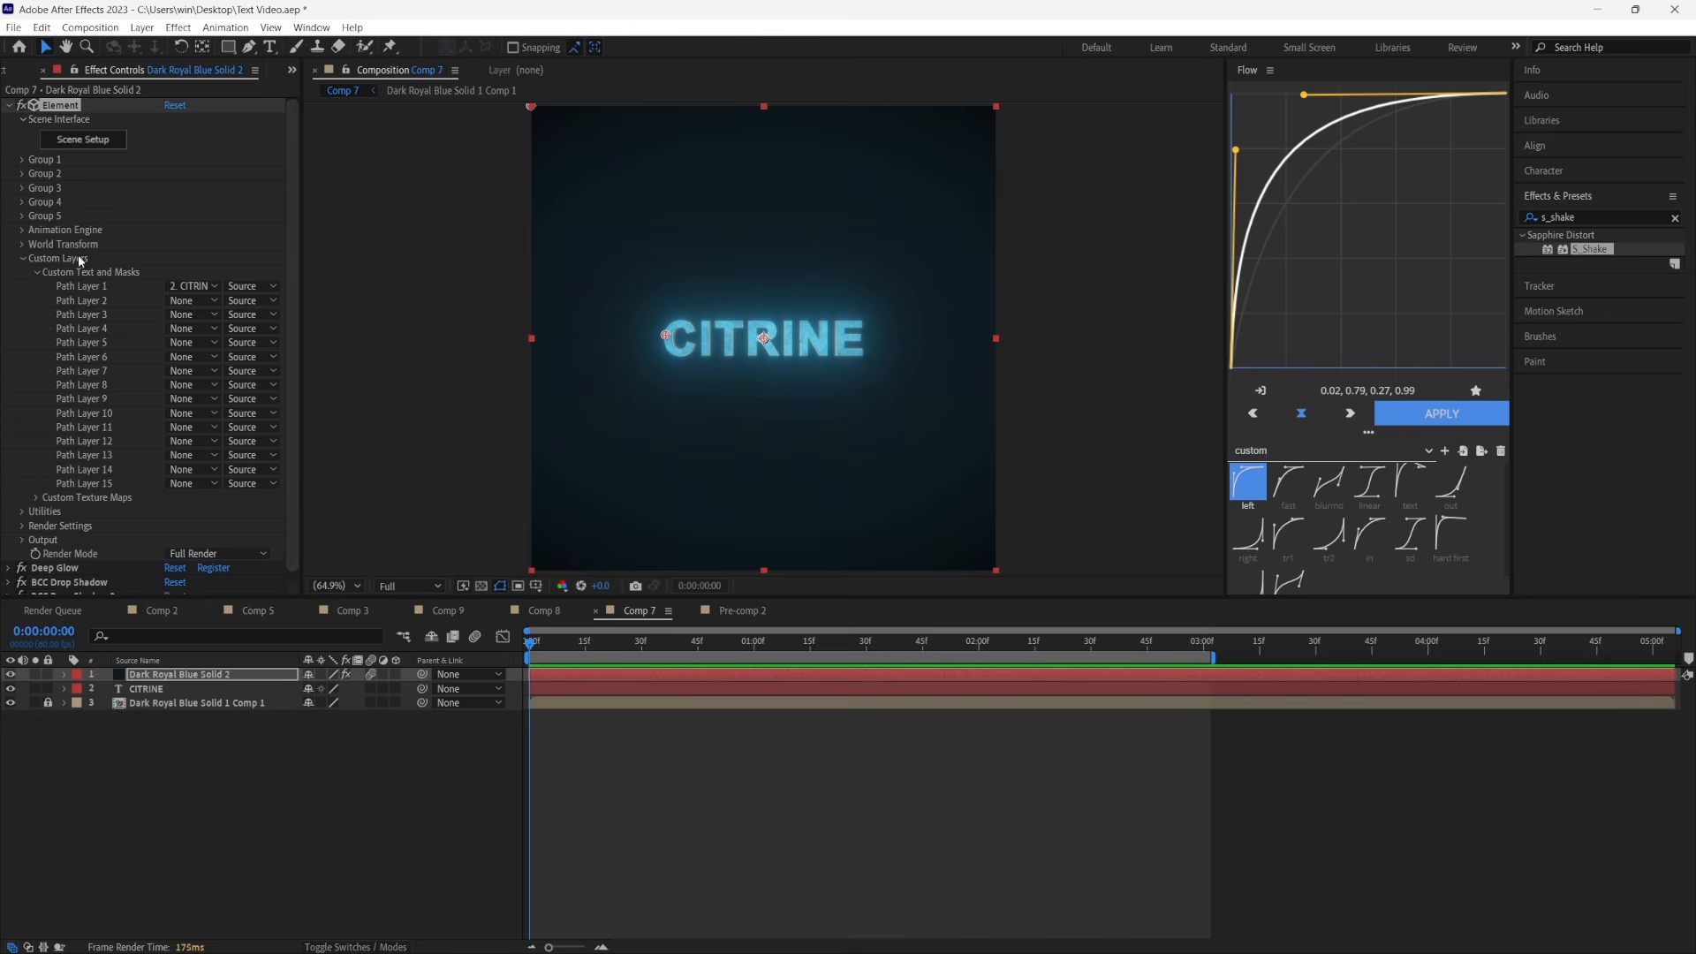
Keyframe Element Group 1's Particle Size from 10 at the start to 15 at 0:00:01:30
click(23, 160)
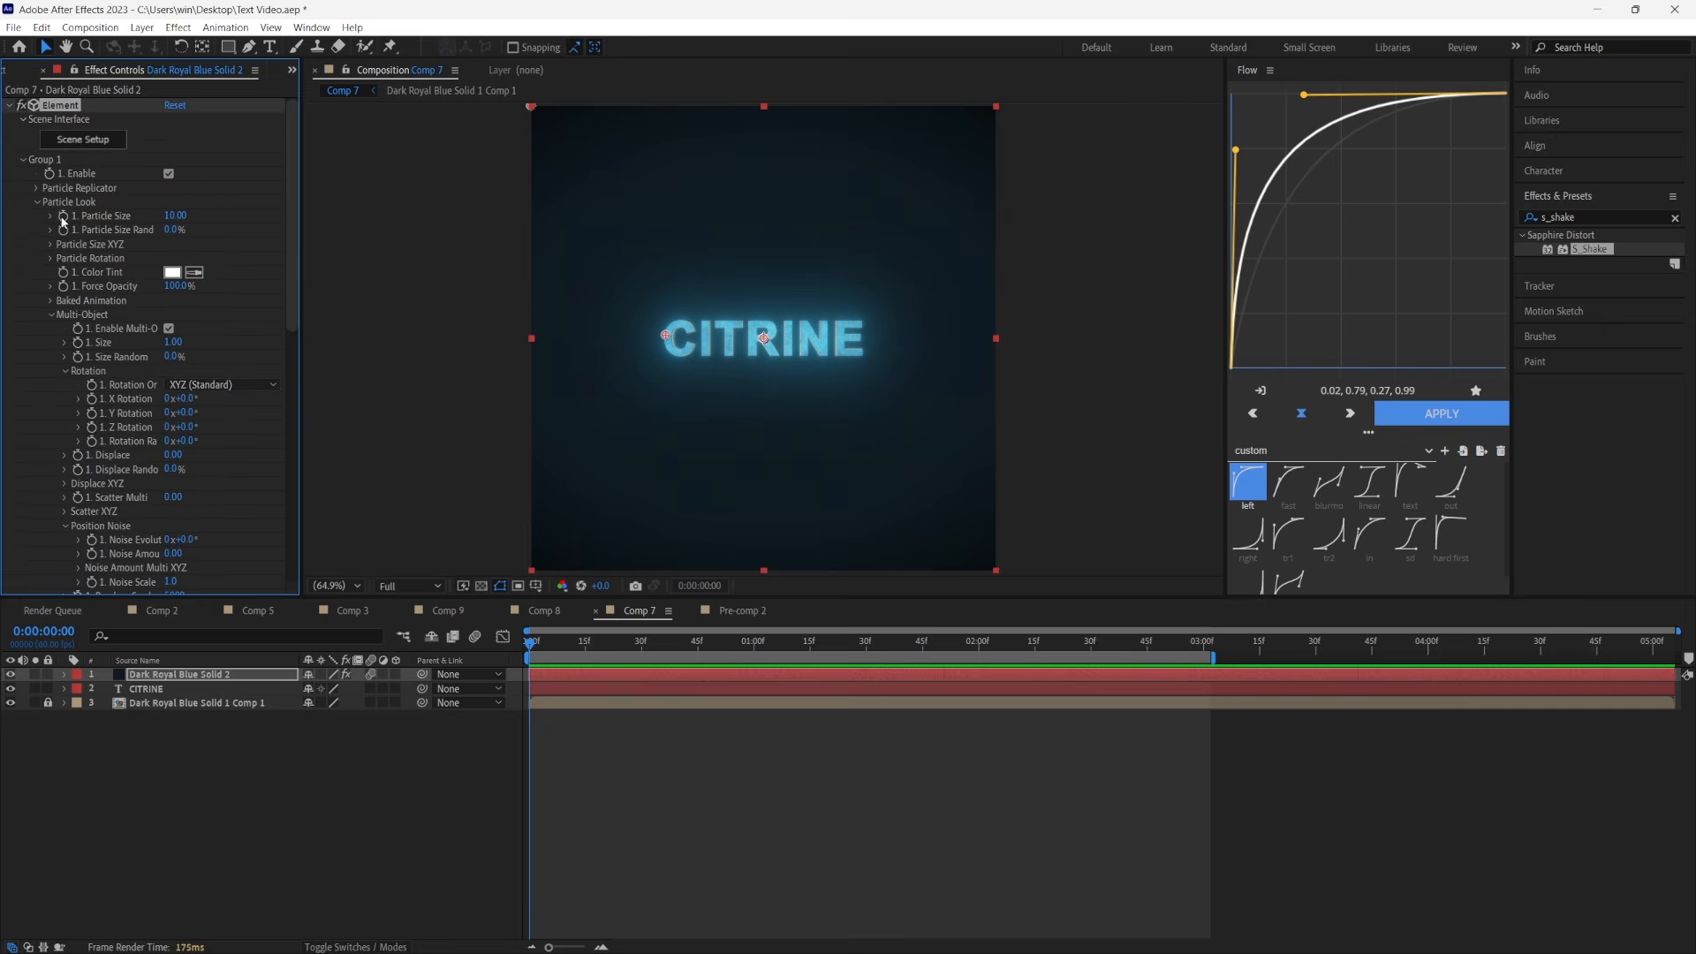
click(63, 217)
click(812, 645)
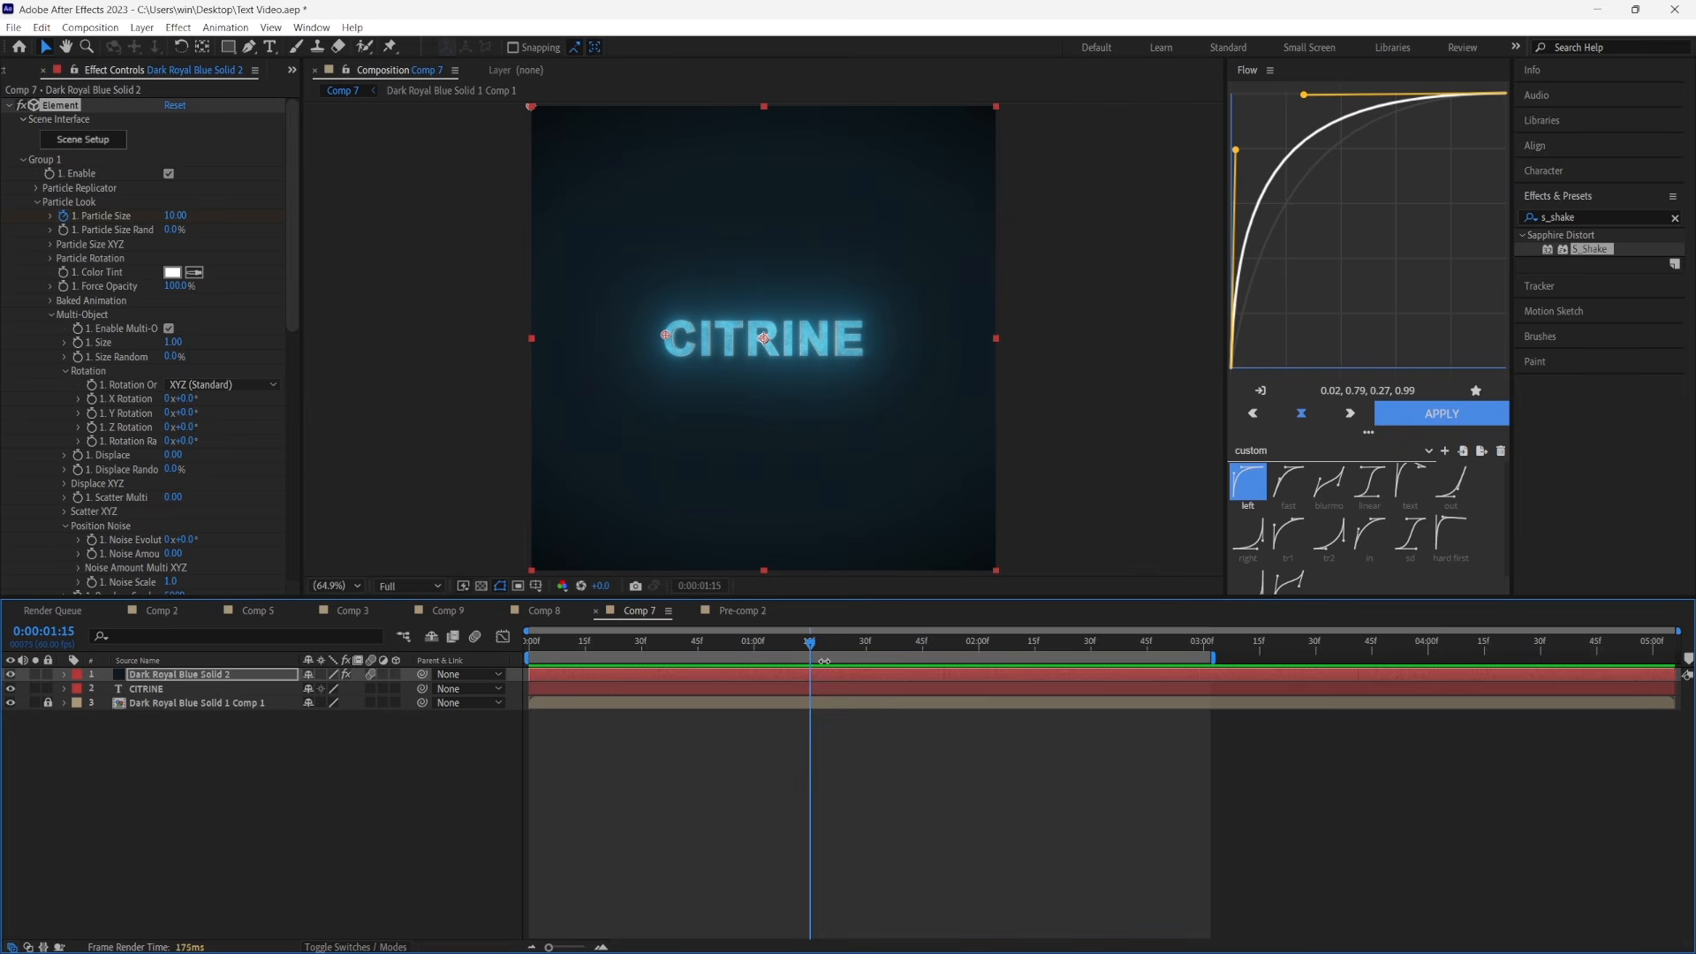
click(867, 643)
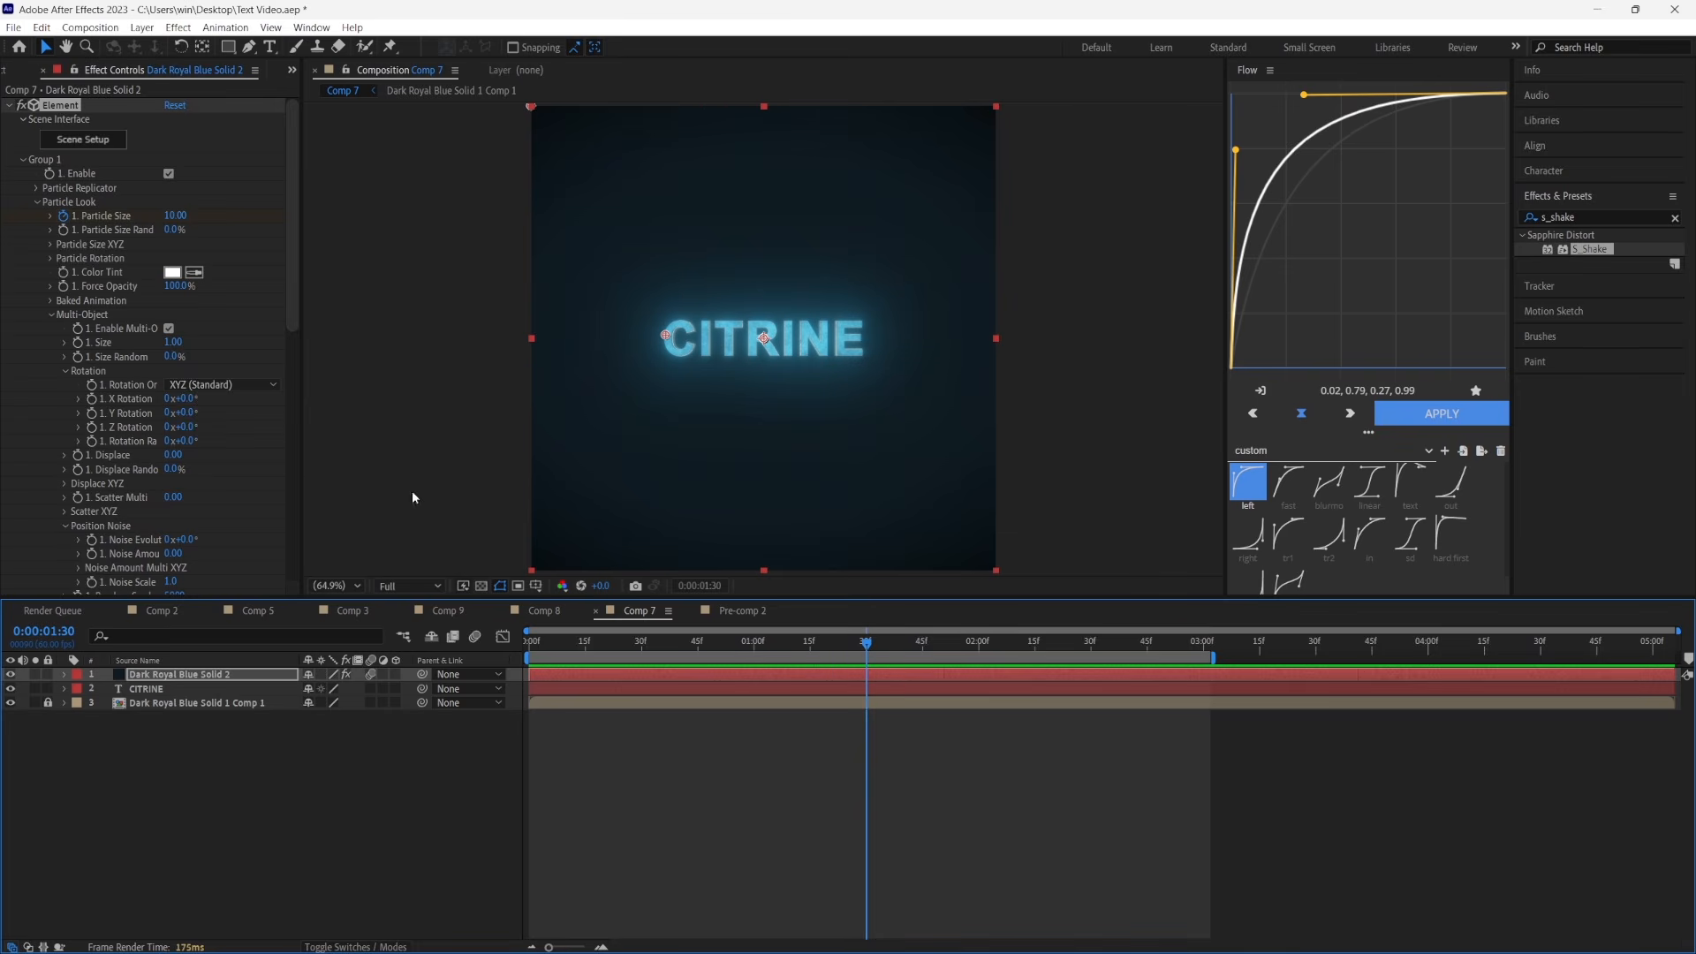
click(177, 217)
text(15)
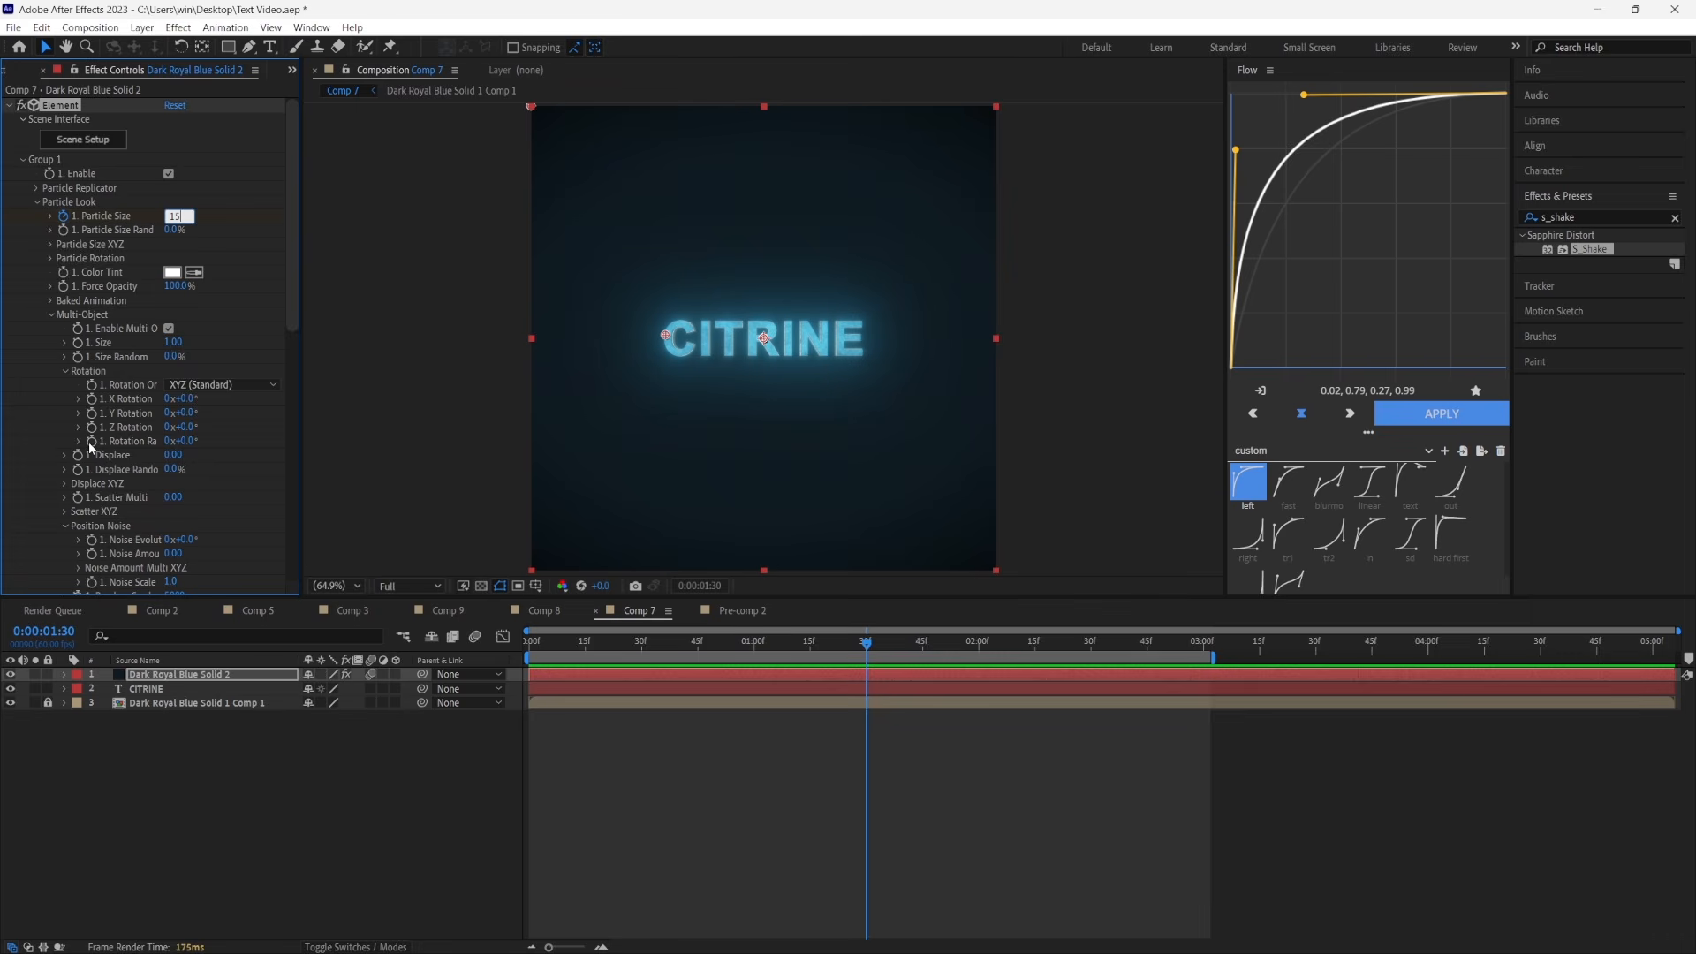
key(Return)
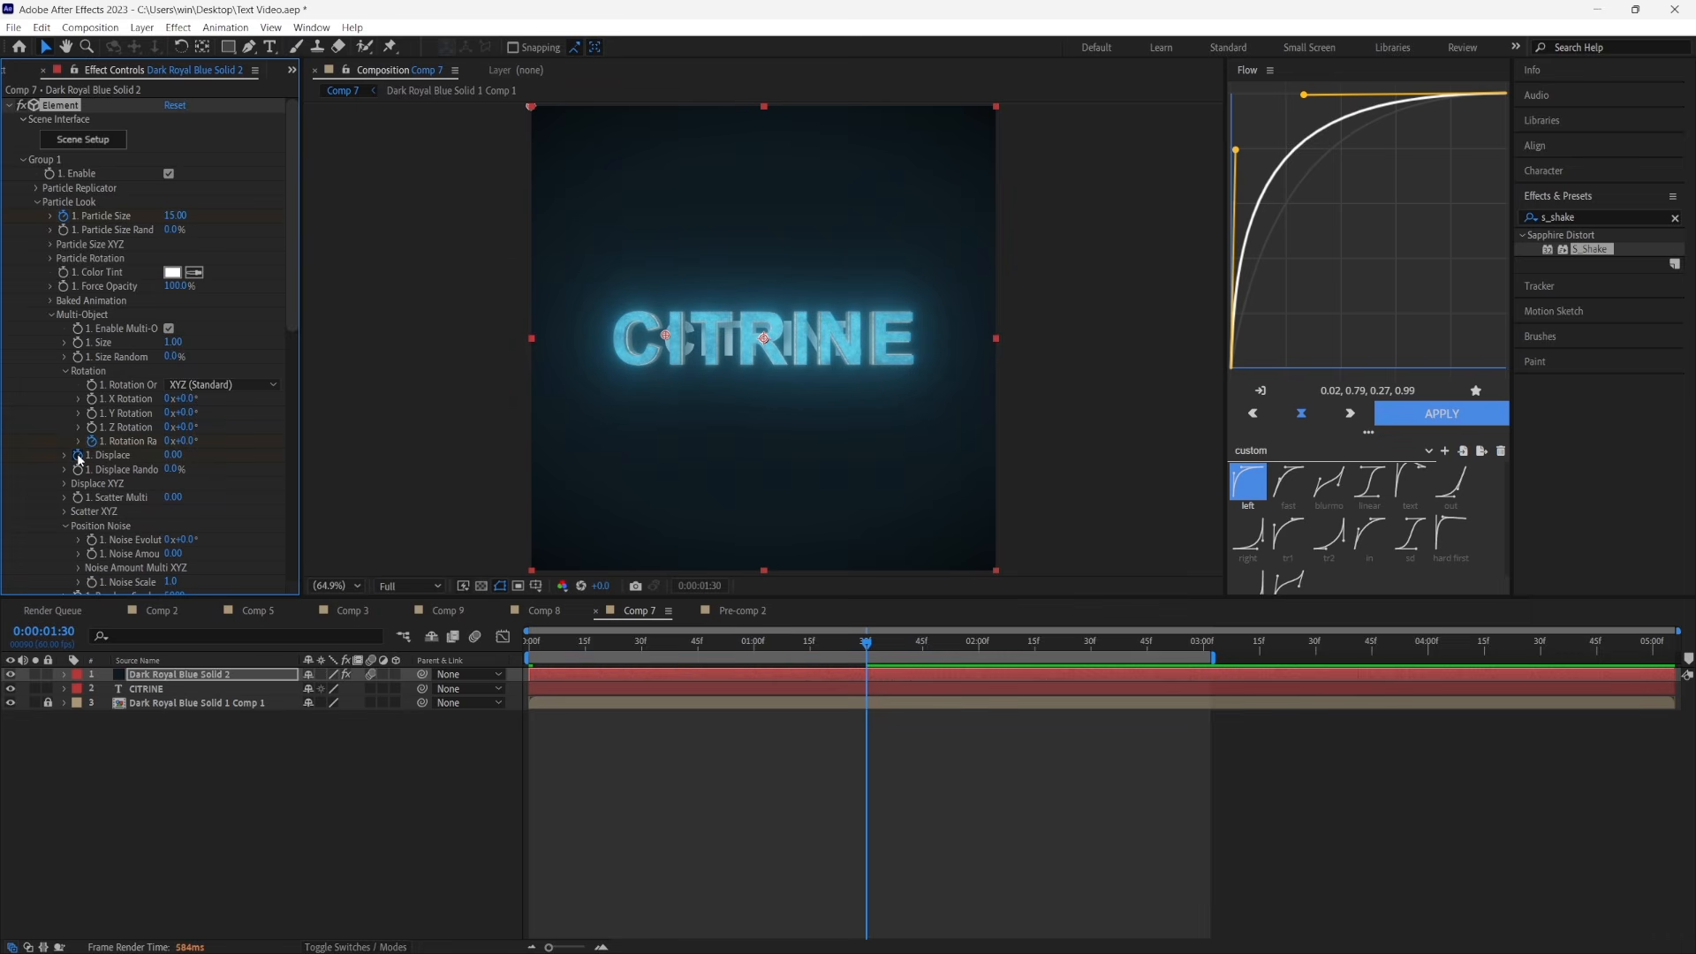
Keyframe Group 1's multi-object Displace at 0.18 and Rotation Random at 48° at 0:00:01:30
click(78, 455)
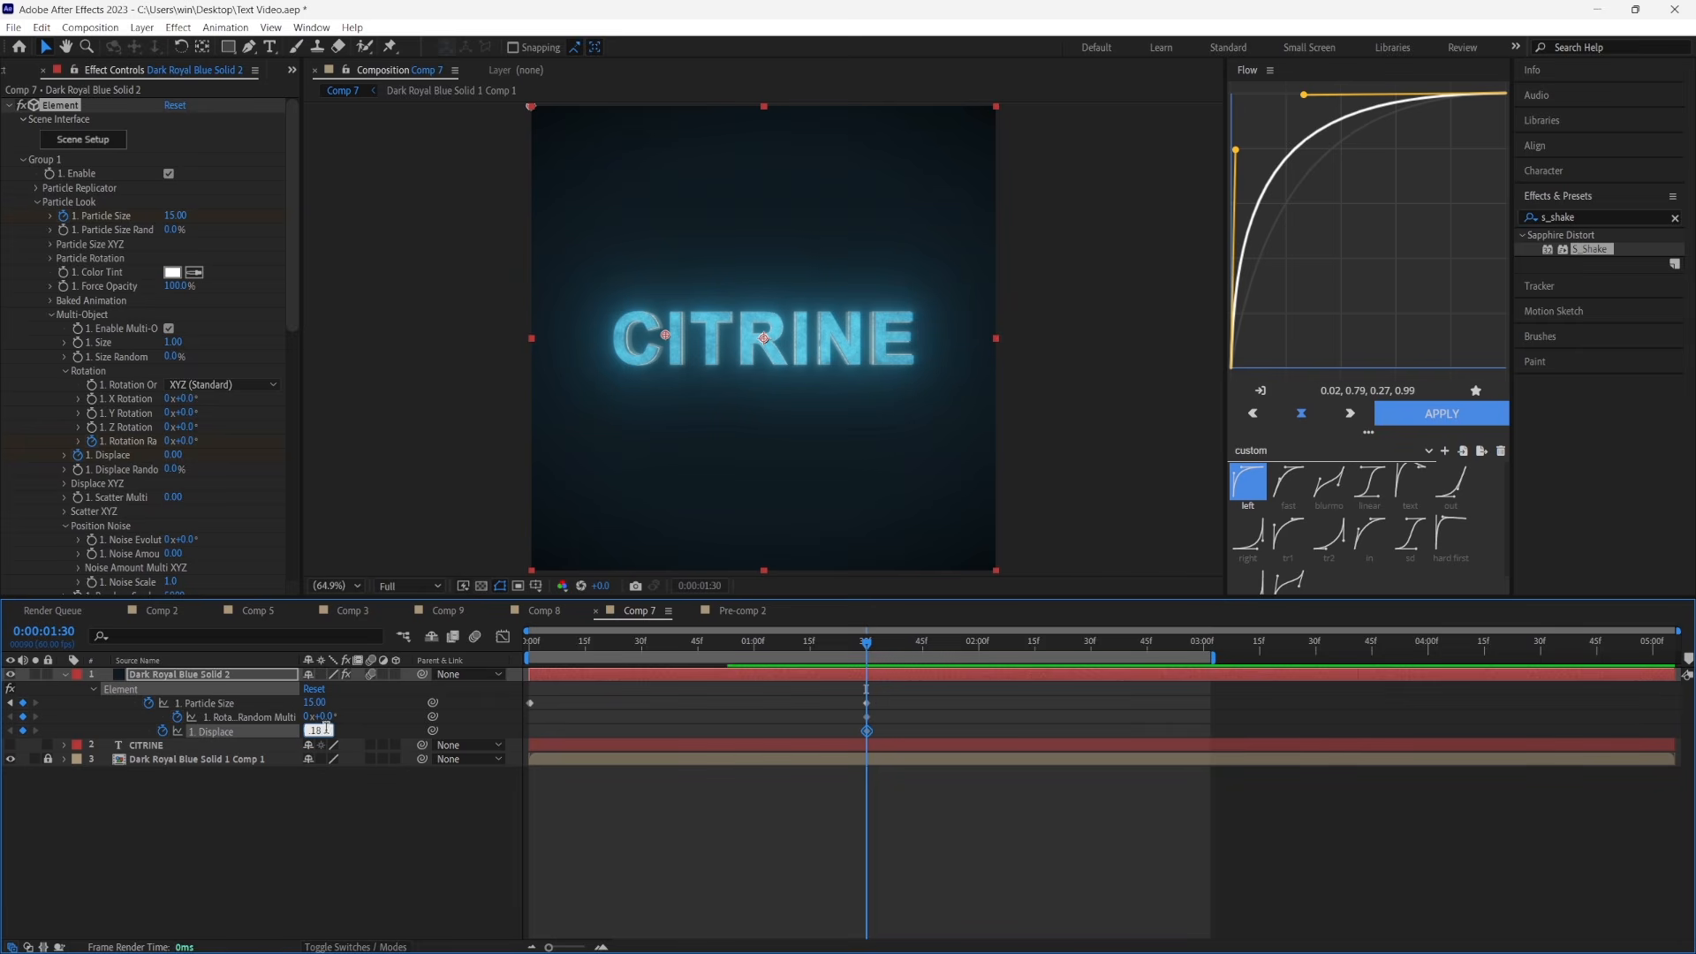
click(323, 716)
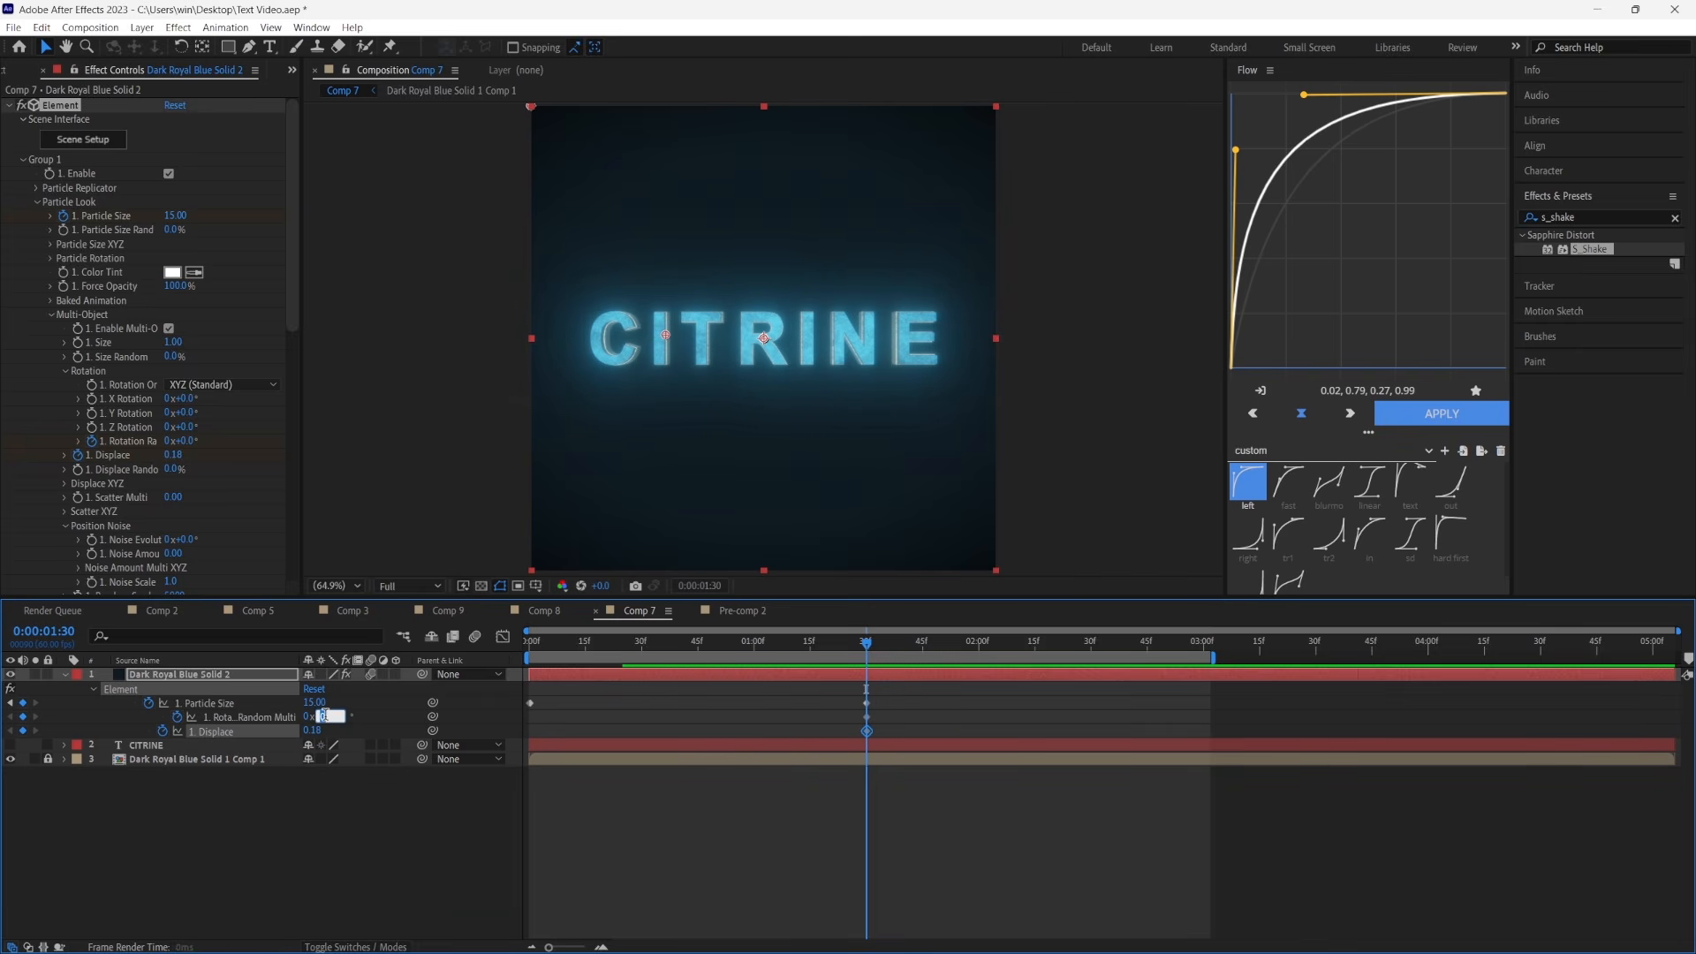
text(48)
click(565, 849)
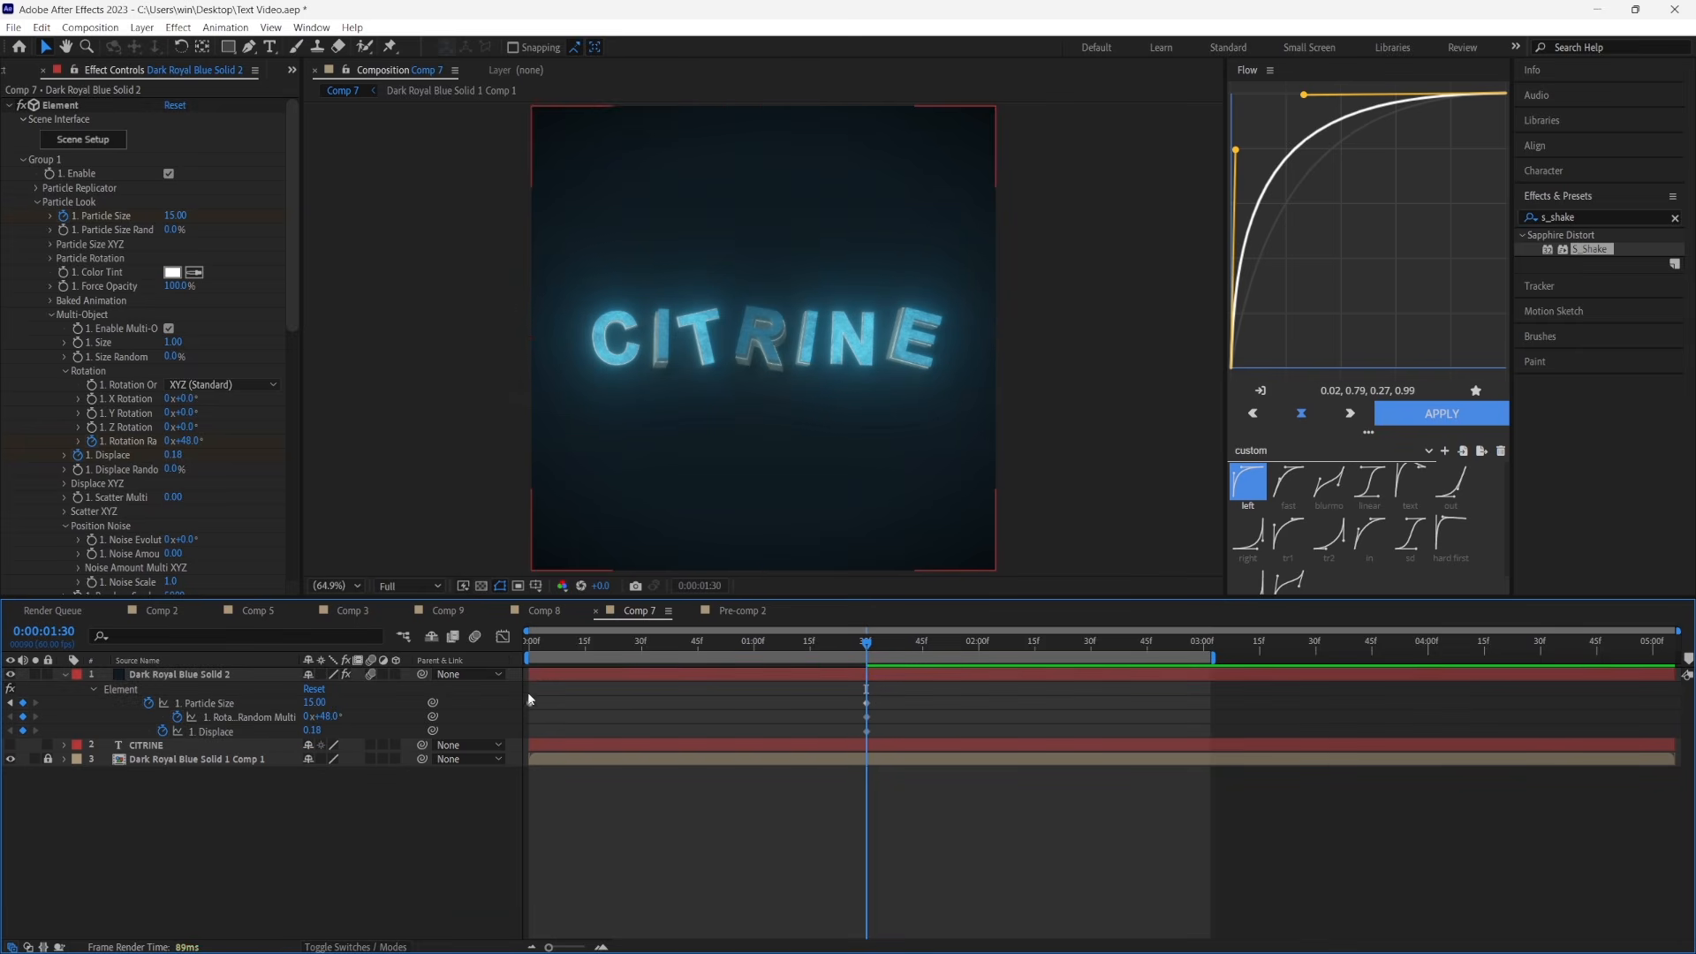
Set Group 1's Rotation Random and Displace keyframes to 0 at the start of the timeline
drag(544, 650, 408, 654)
click(332, 717)
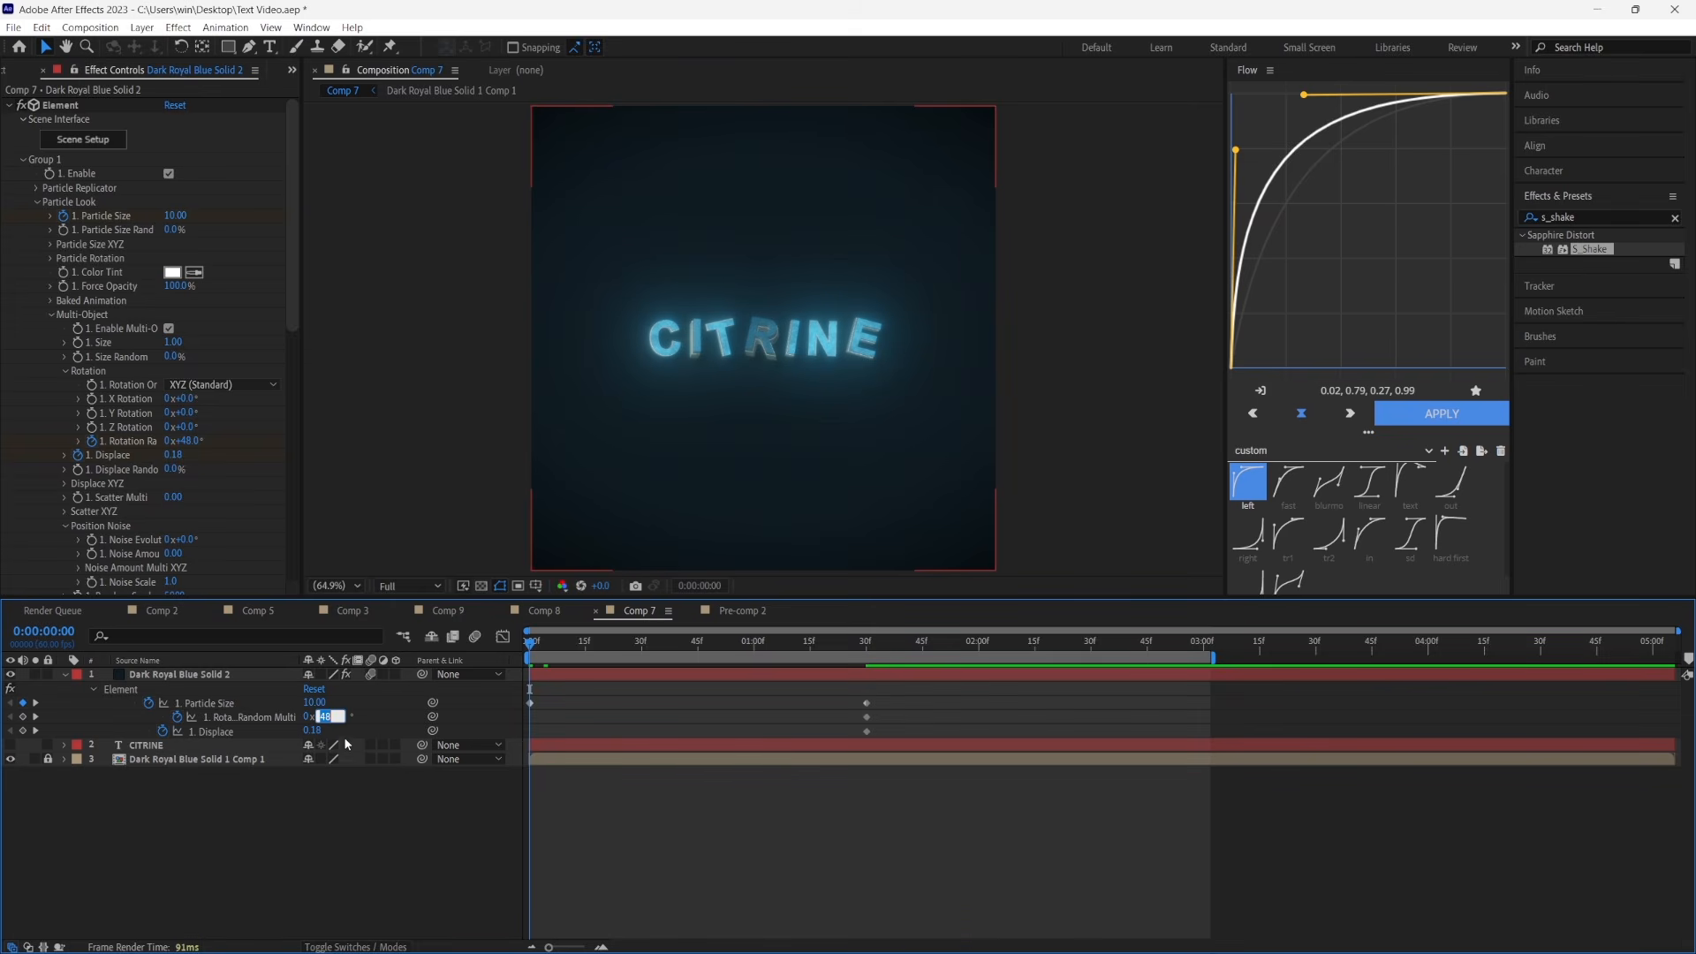
text(0)
click(313, 732)
text(0)
click(553, 788)
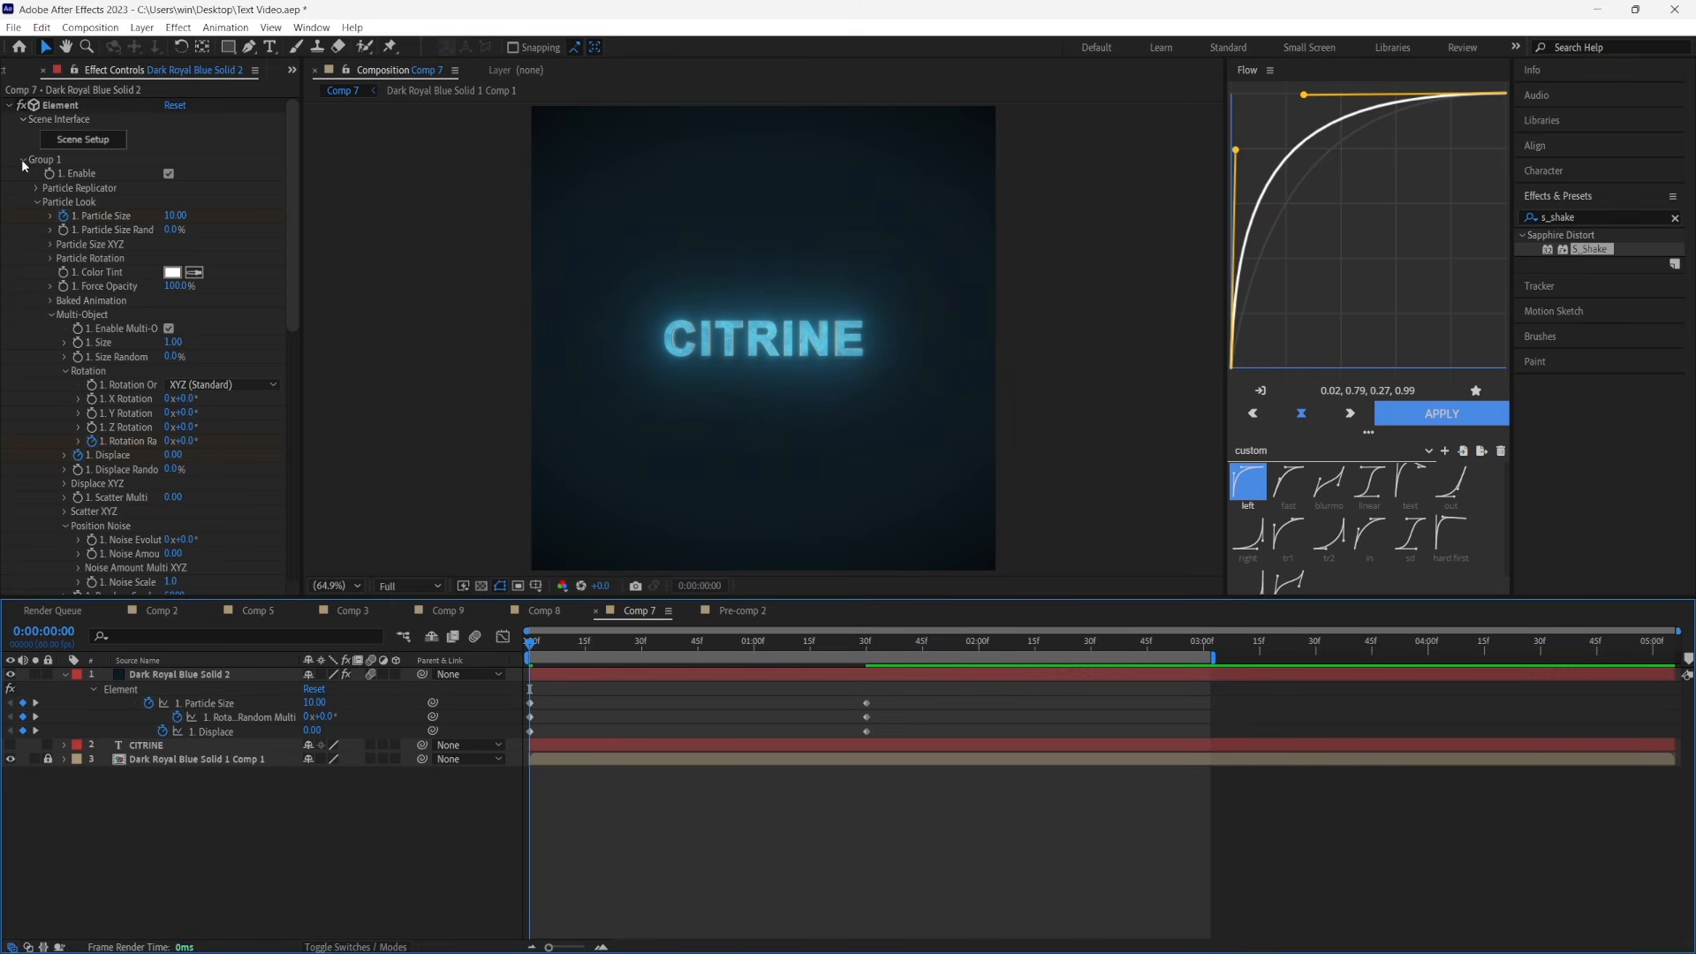
Enable Element's Animation Engine and keyframe its Animation from 100% at the start to 0% at 0:00:01:30
click(23, 160)
click(23, 231)
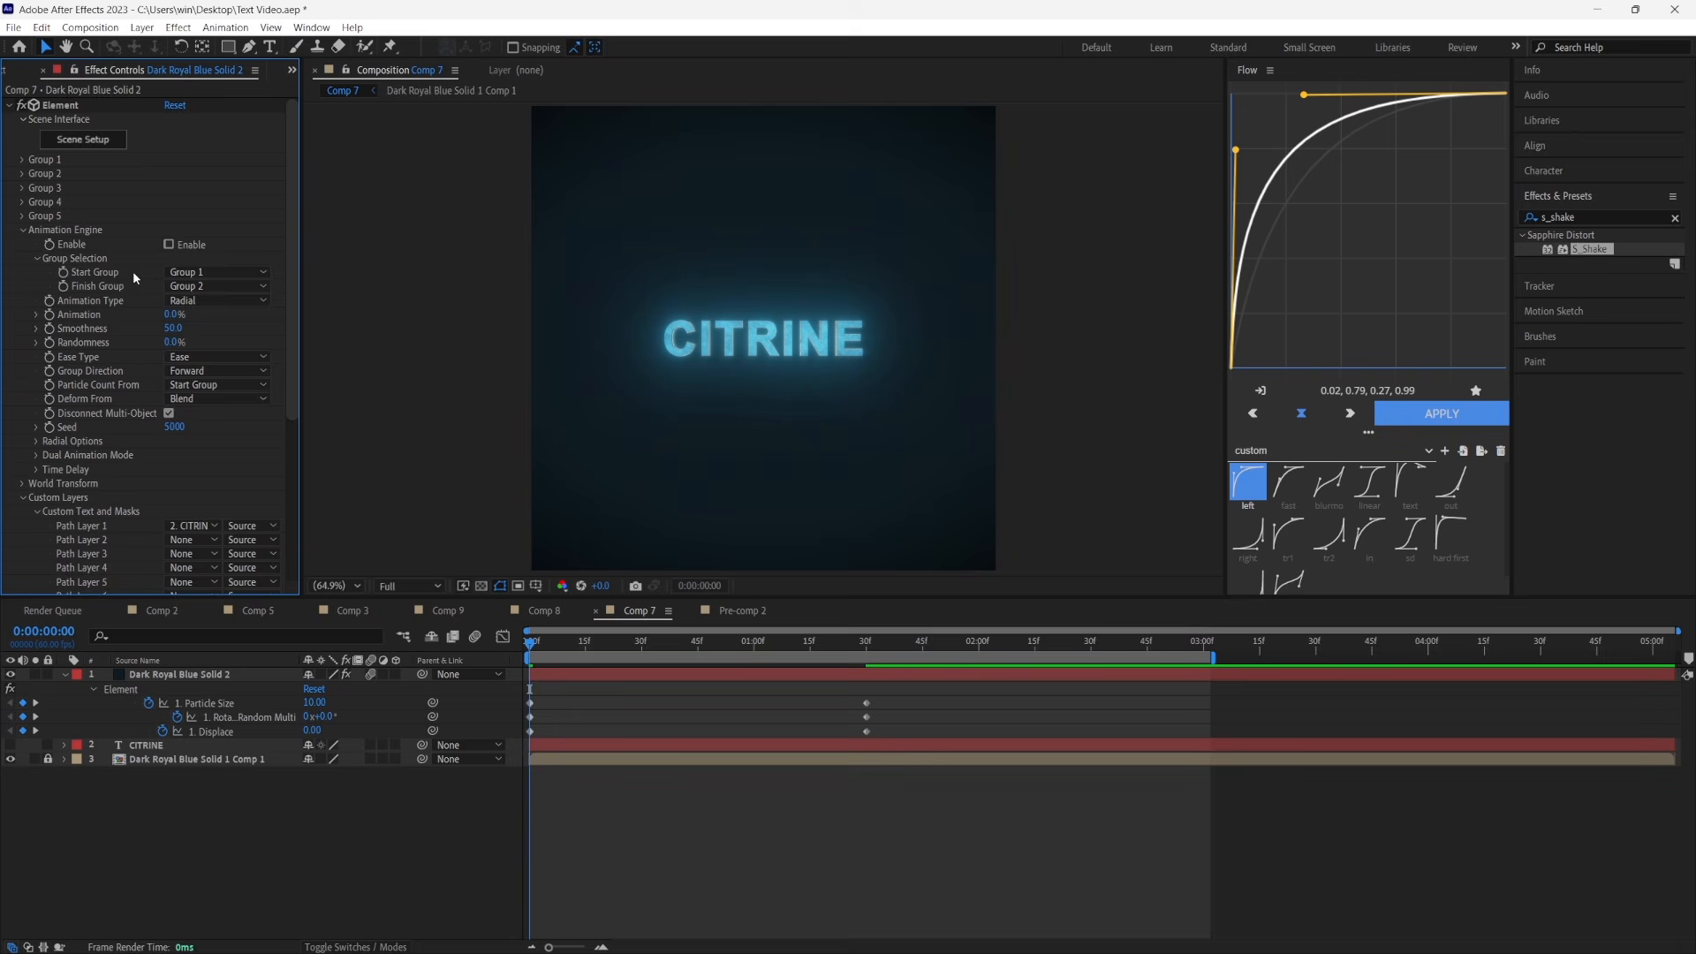
click(168, 245)
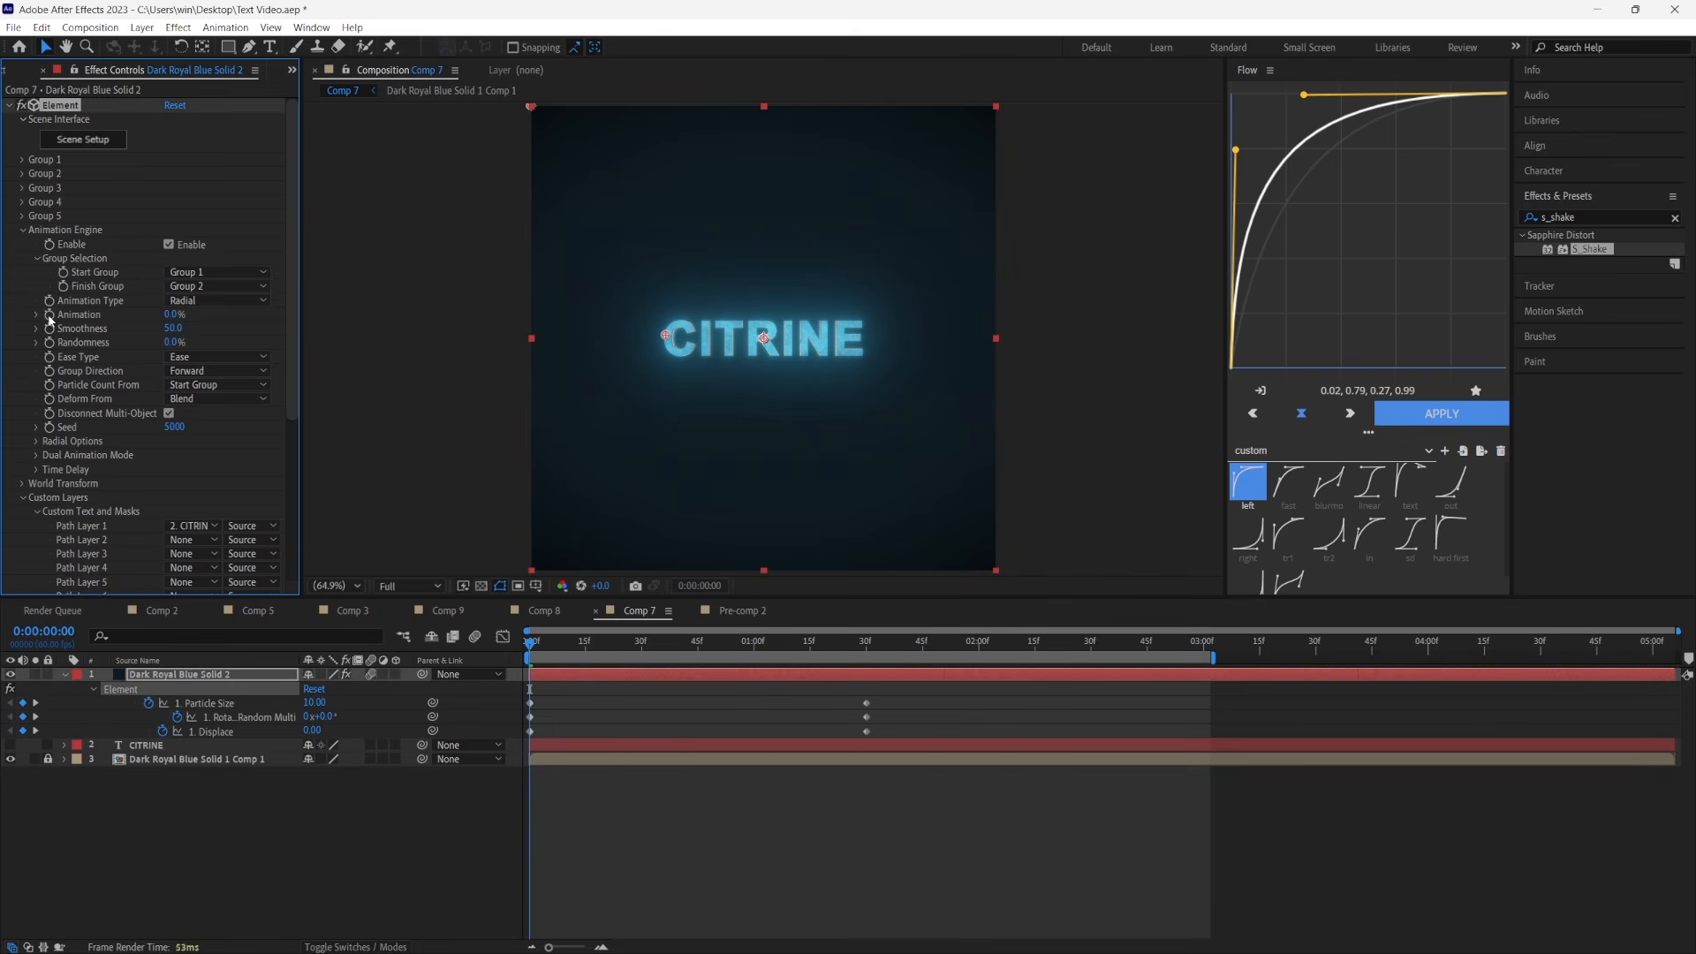
drag(173, 315, 428, 326)
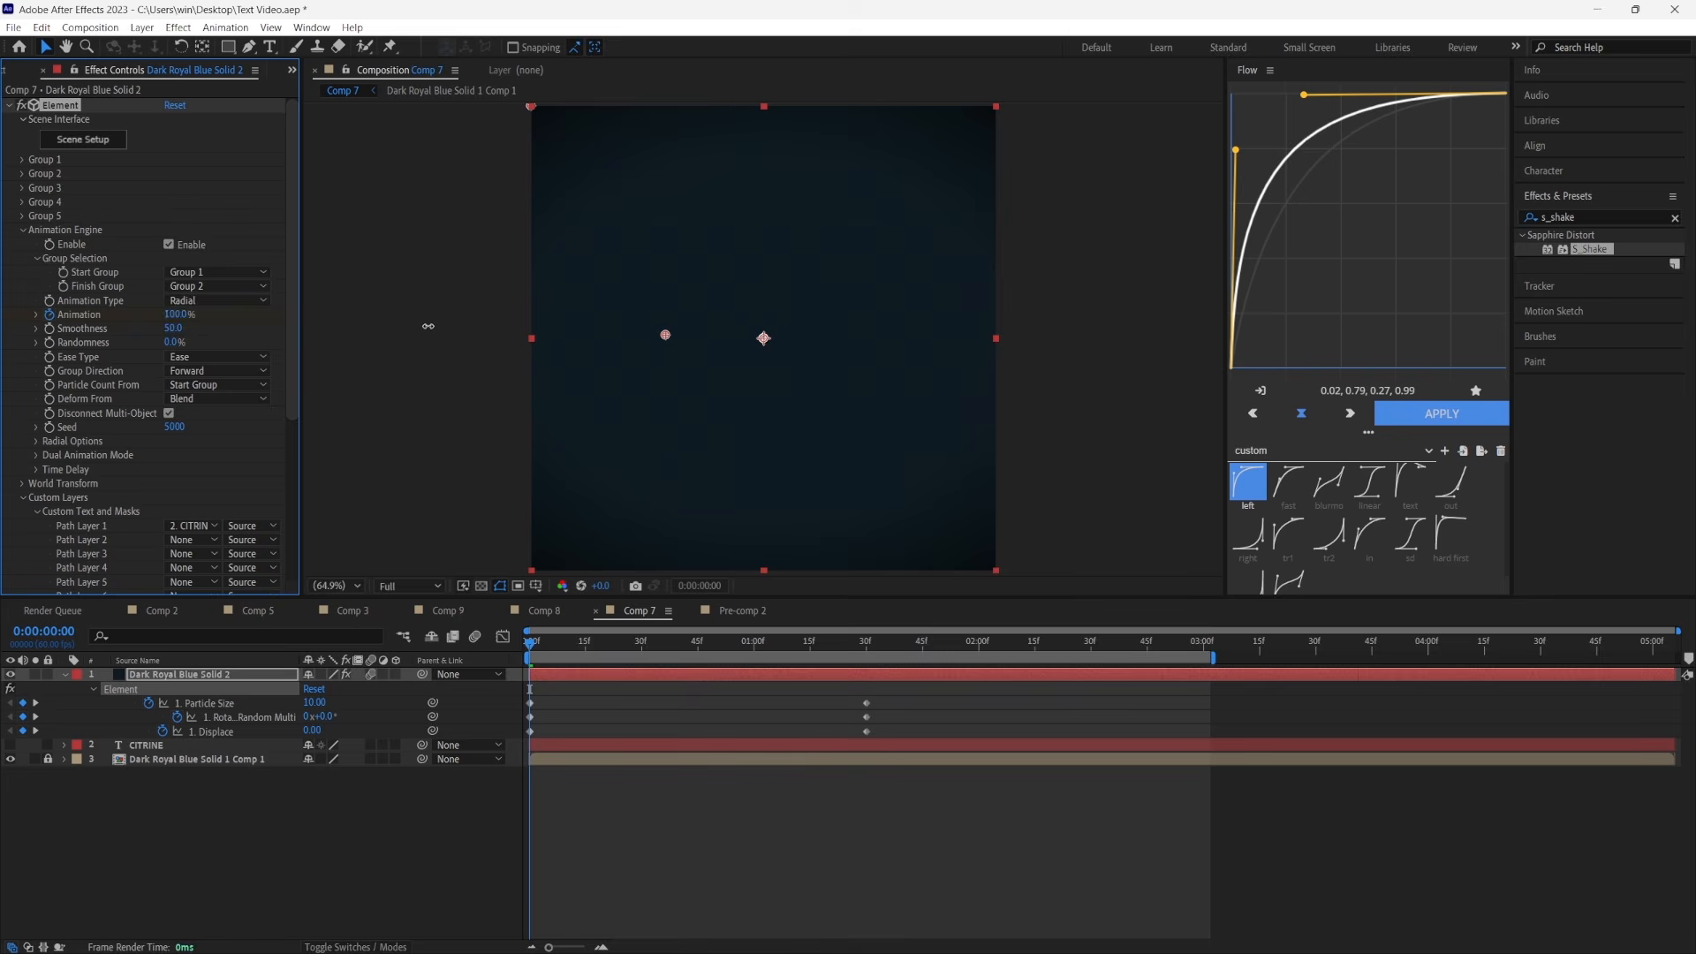
click(871, 653)
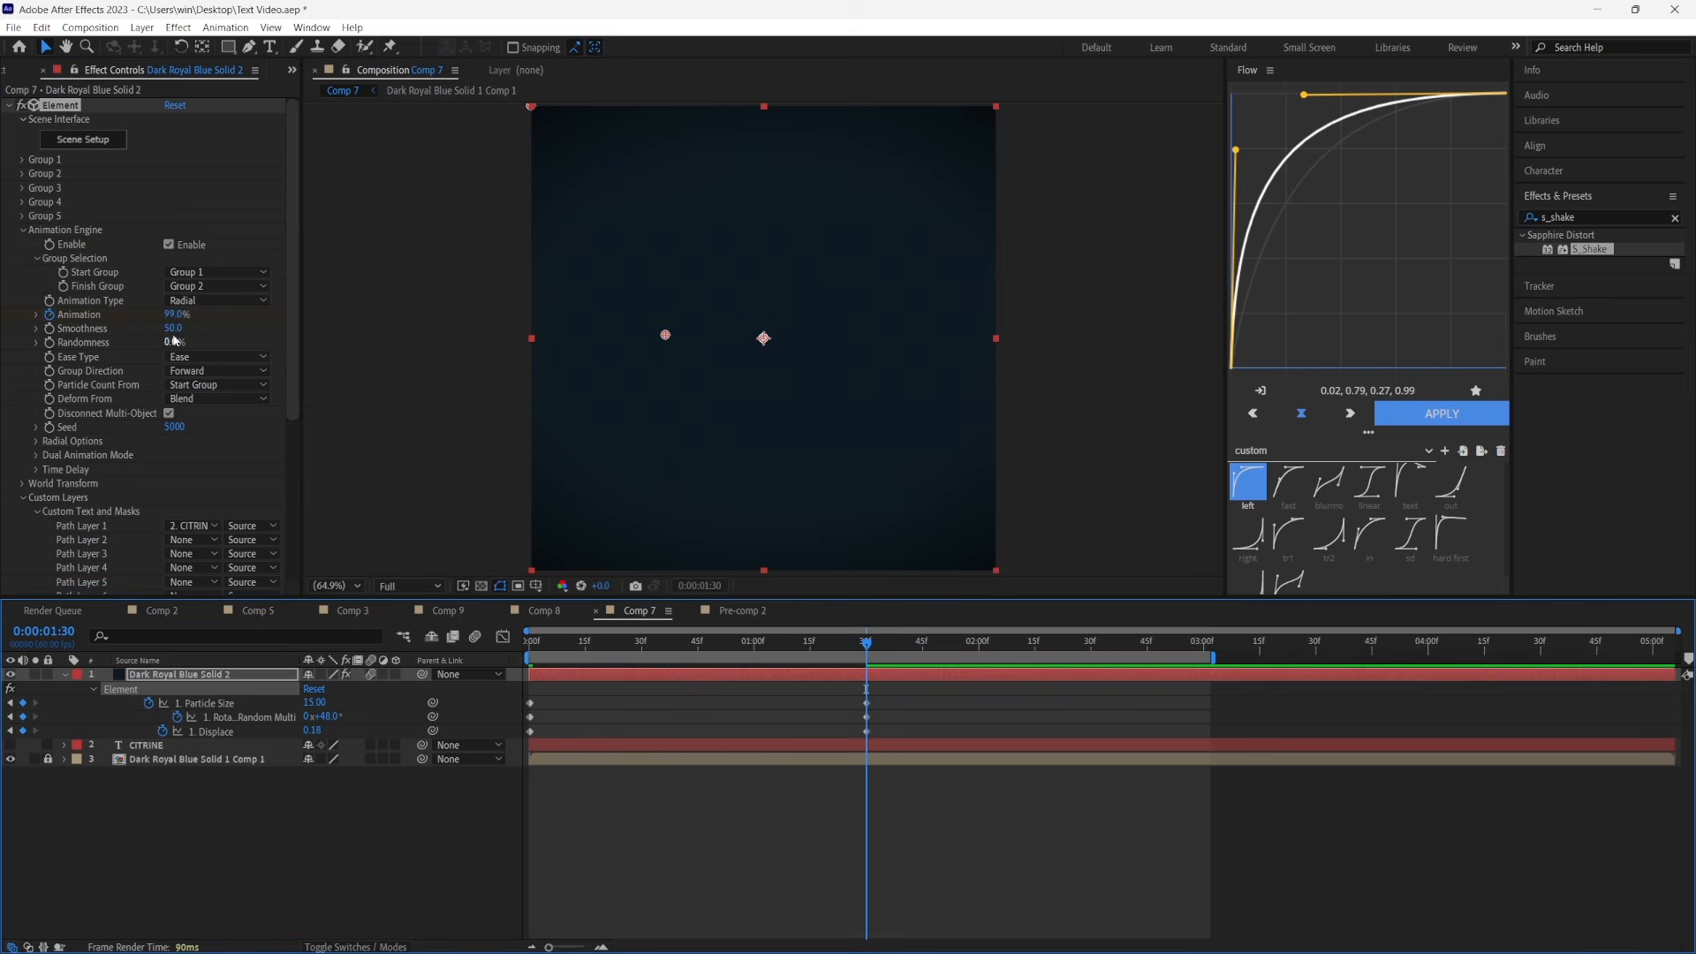
drag(180, 317, 54, 324)
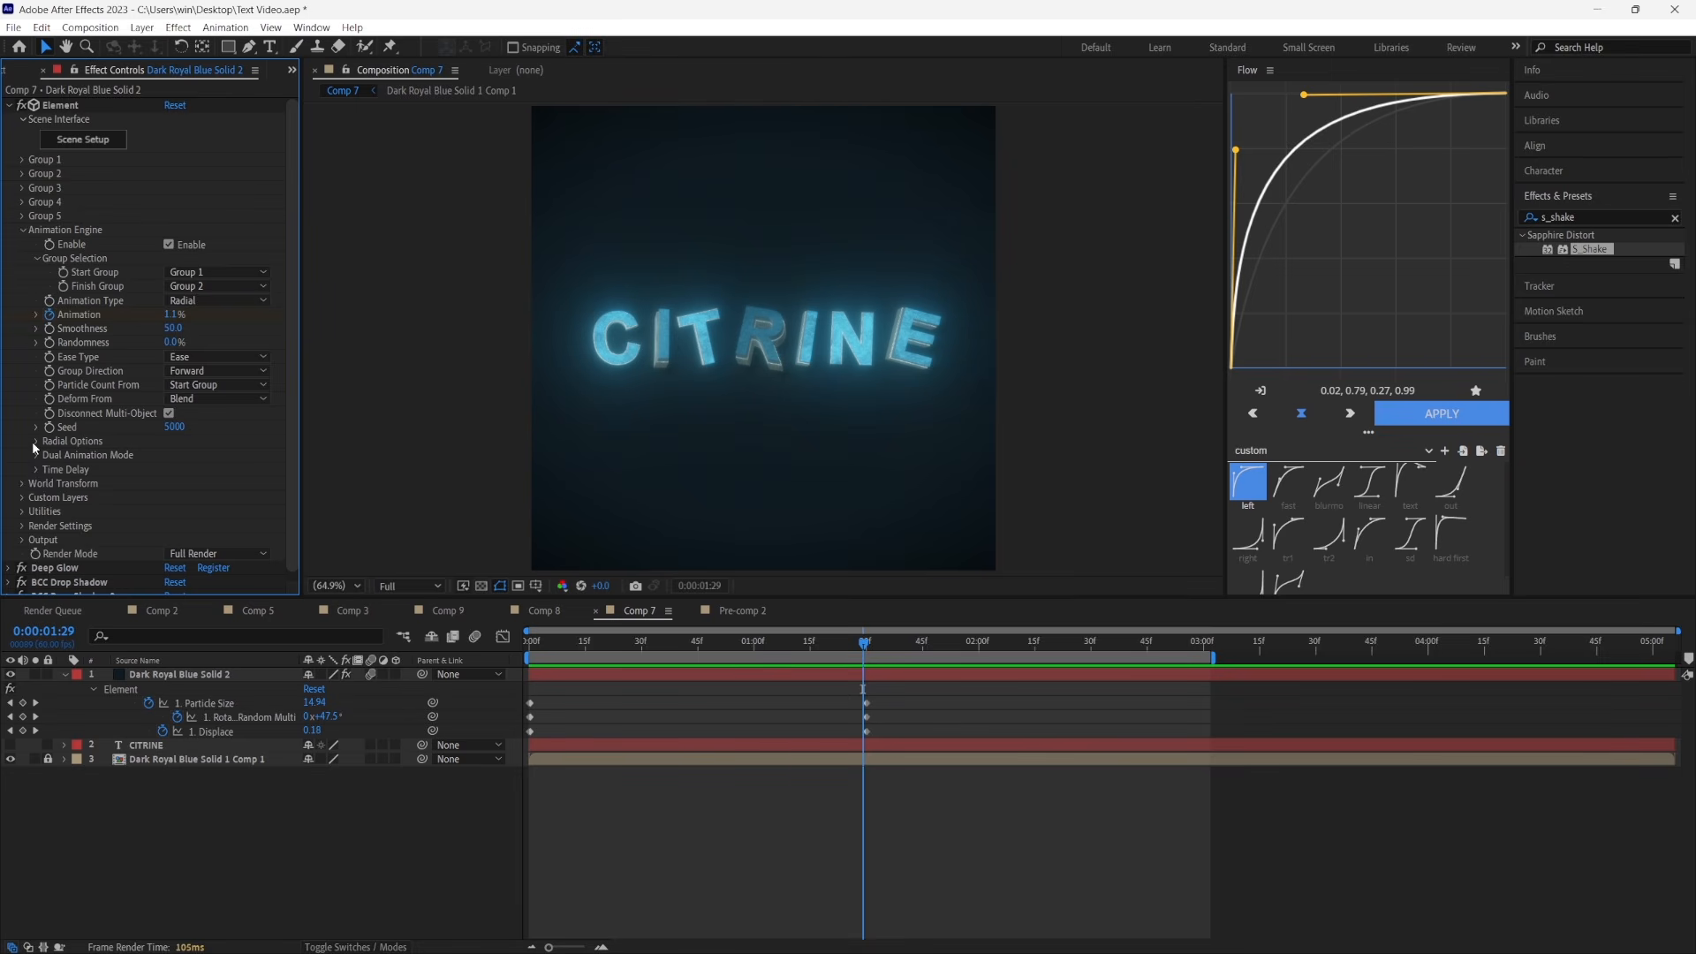
Place the Radial Options Position XY over the first letter I with Direction kept Inward, and preview the animation
click(34, 442)
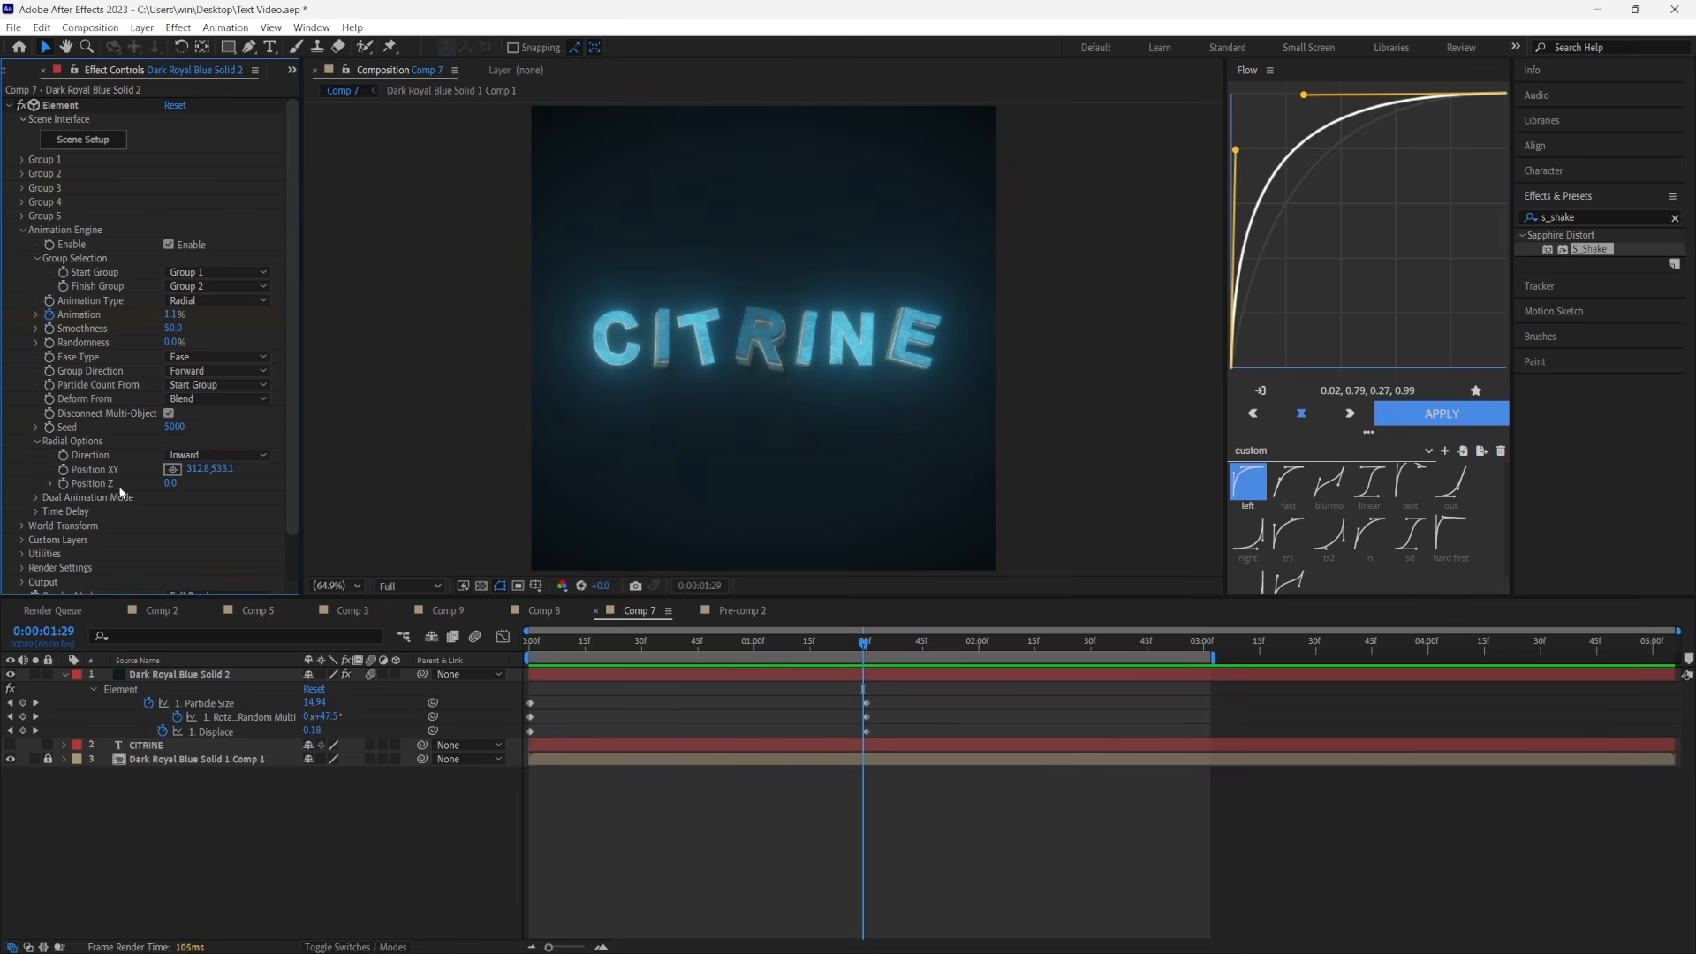
click(171, 470)
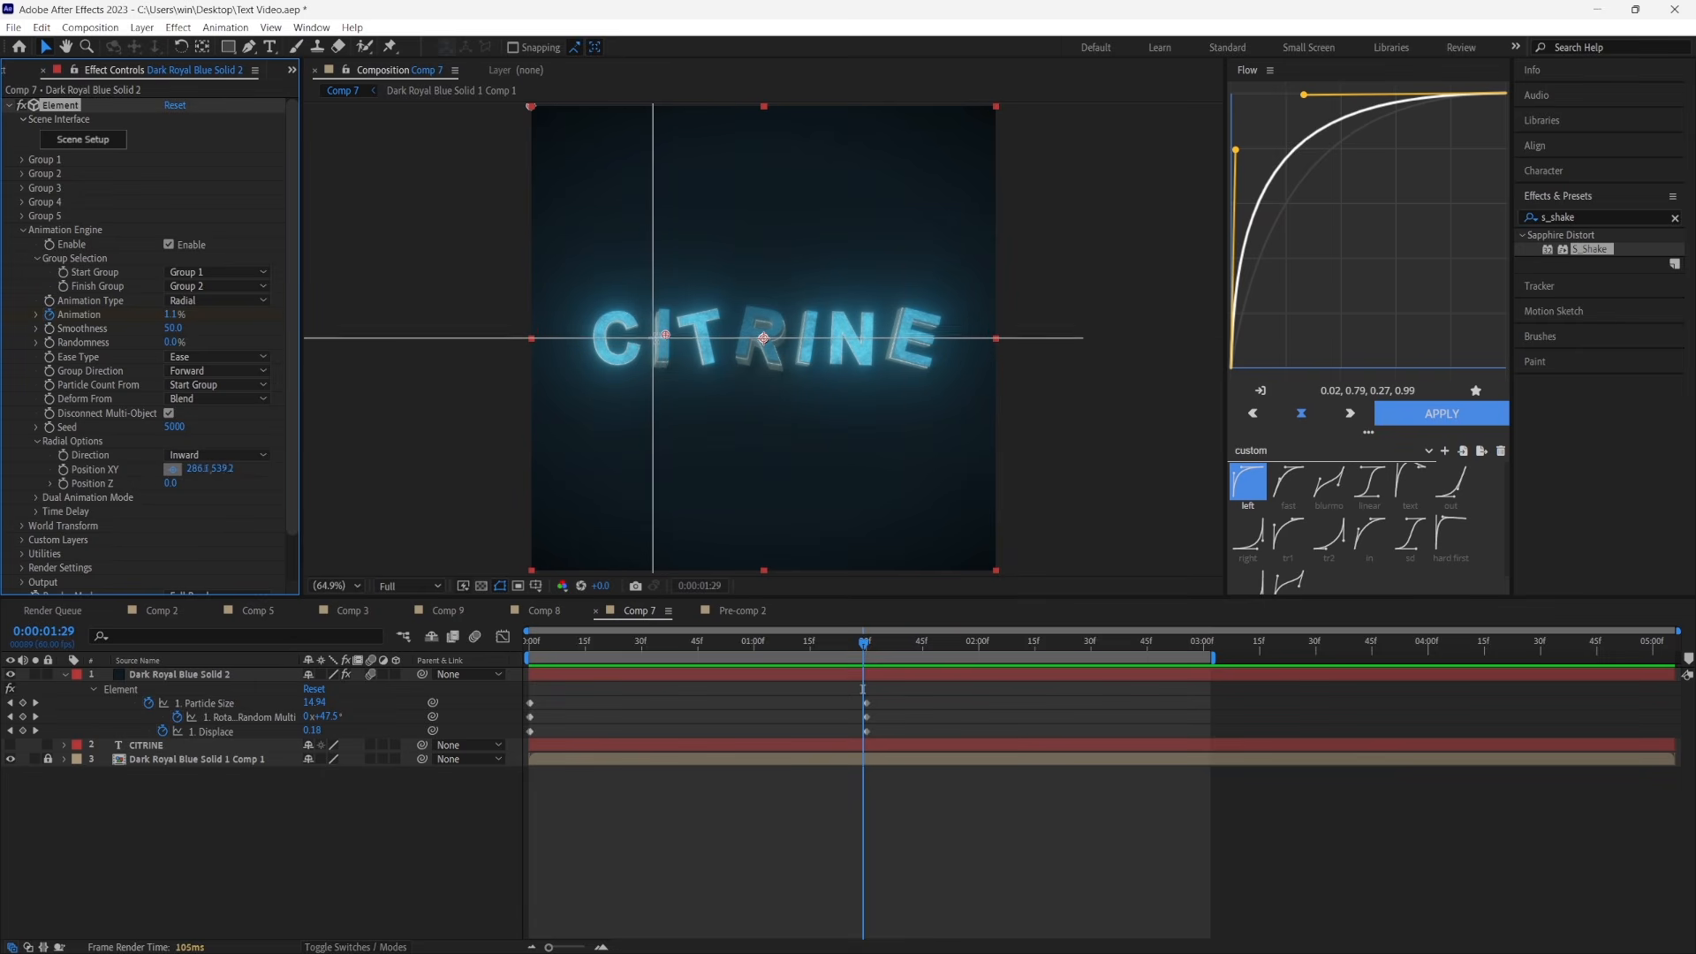
click(659, 336)
click(204, 454)
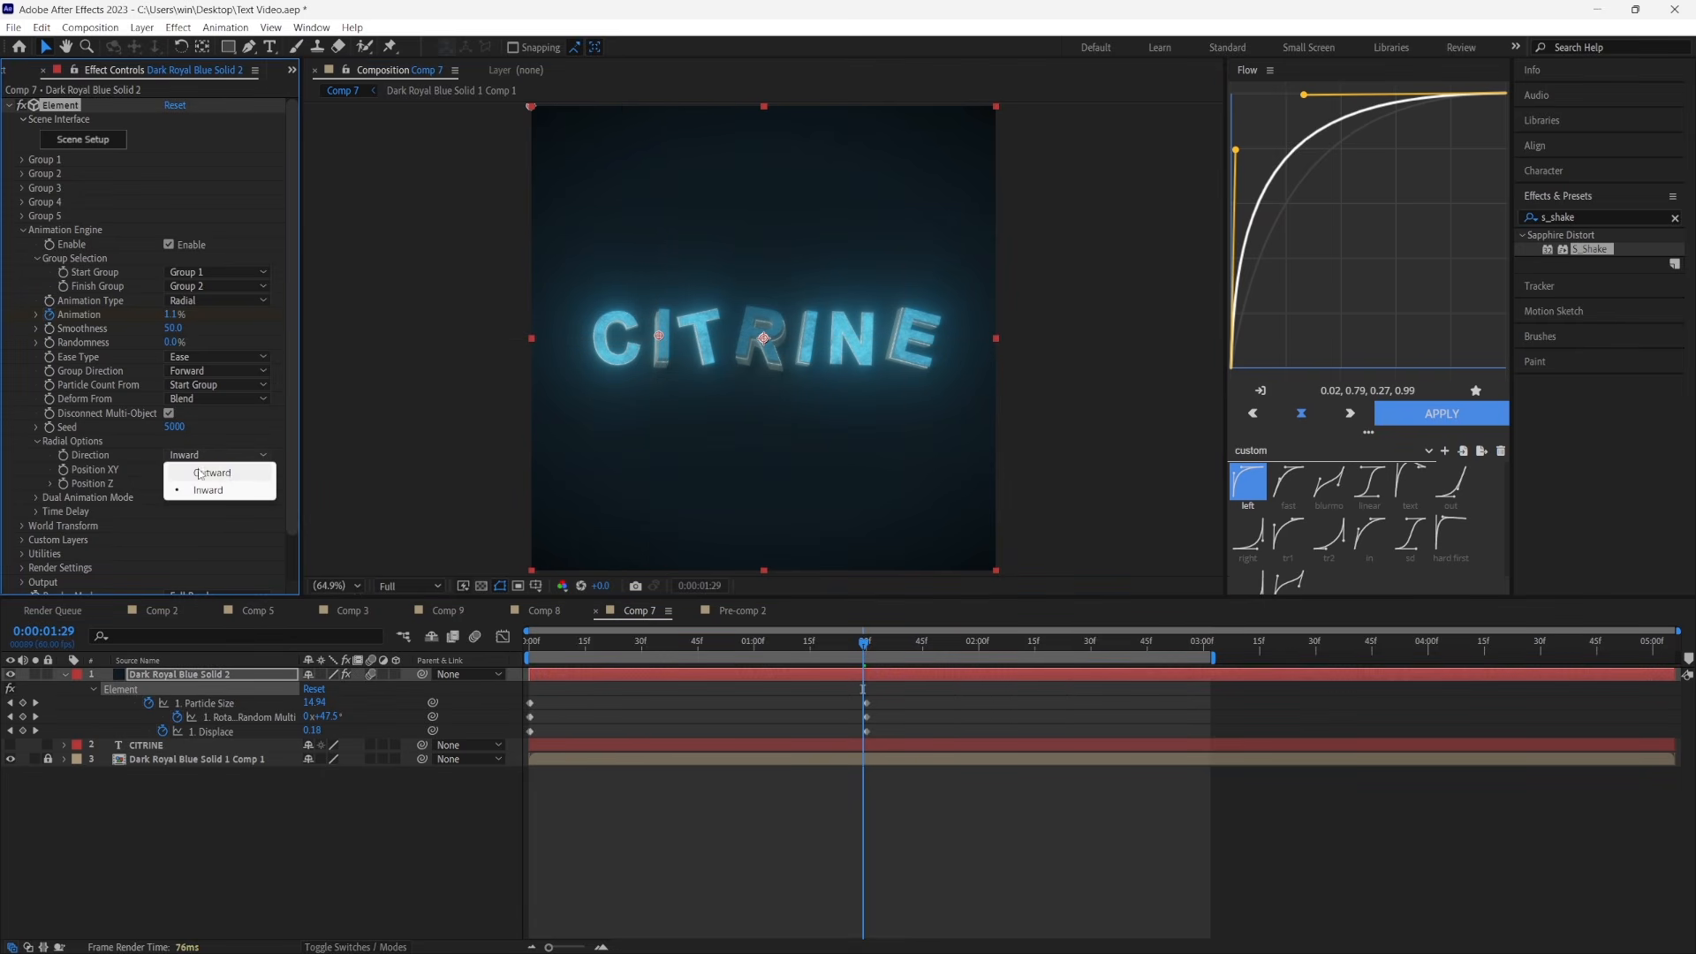
click(209, 489)
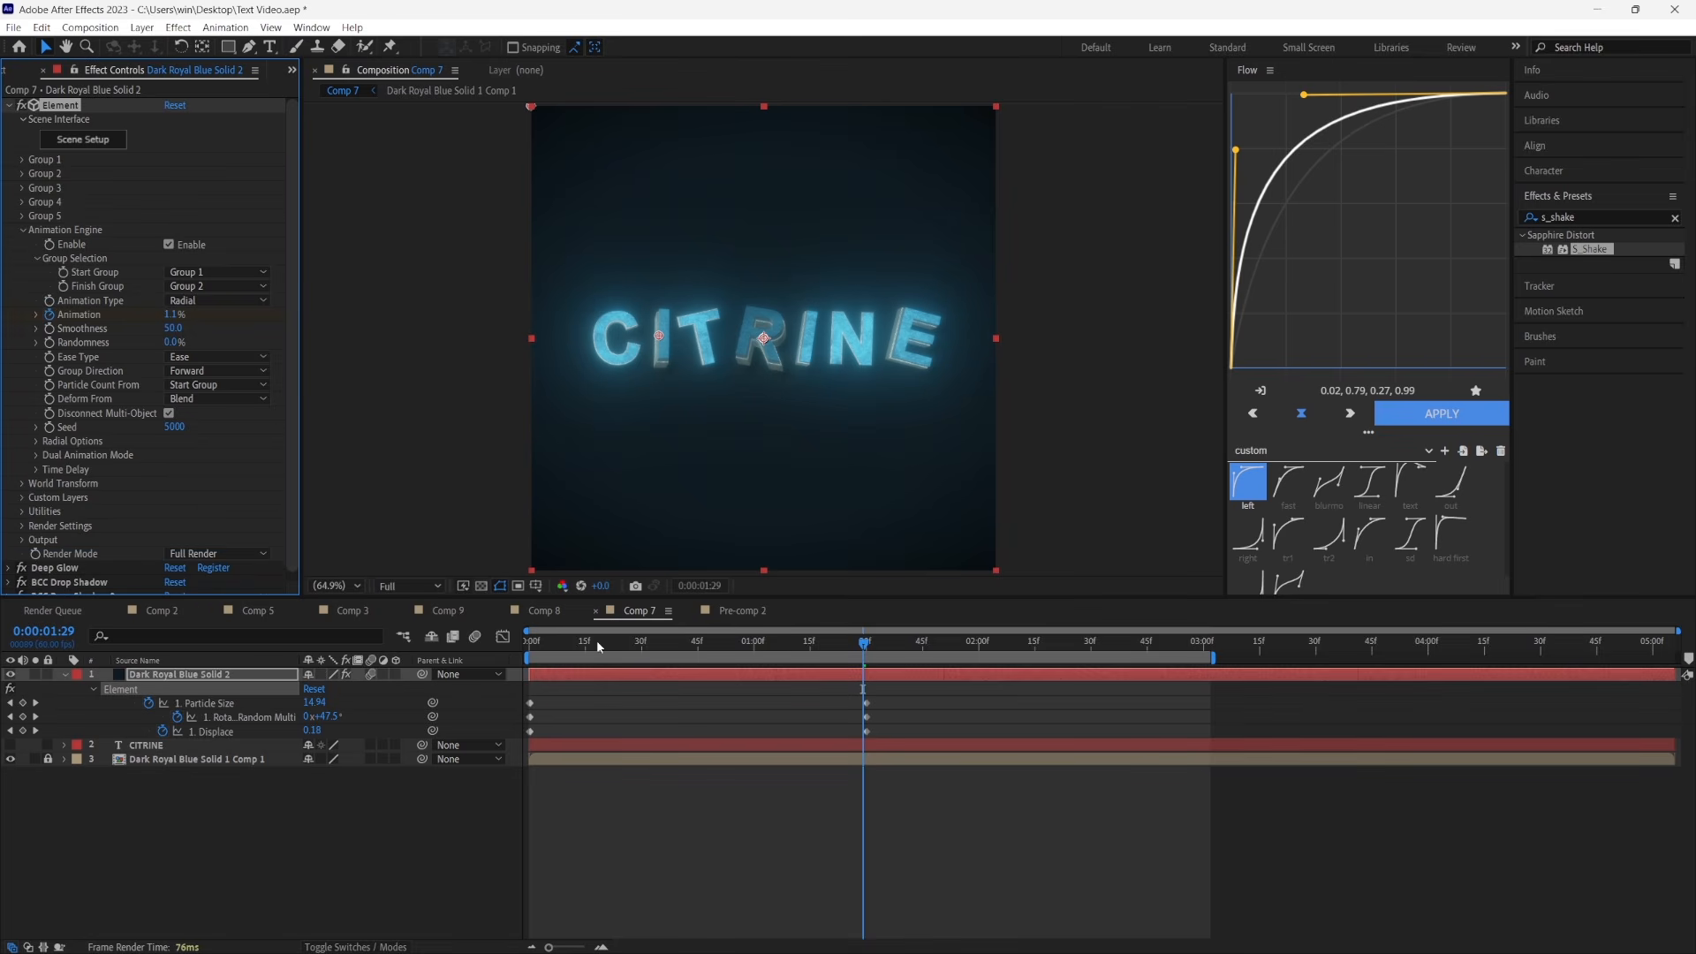
drag(597, 647, 454, 651)
key(space)
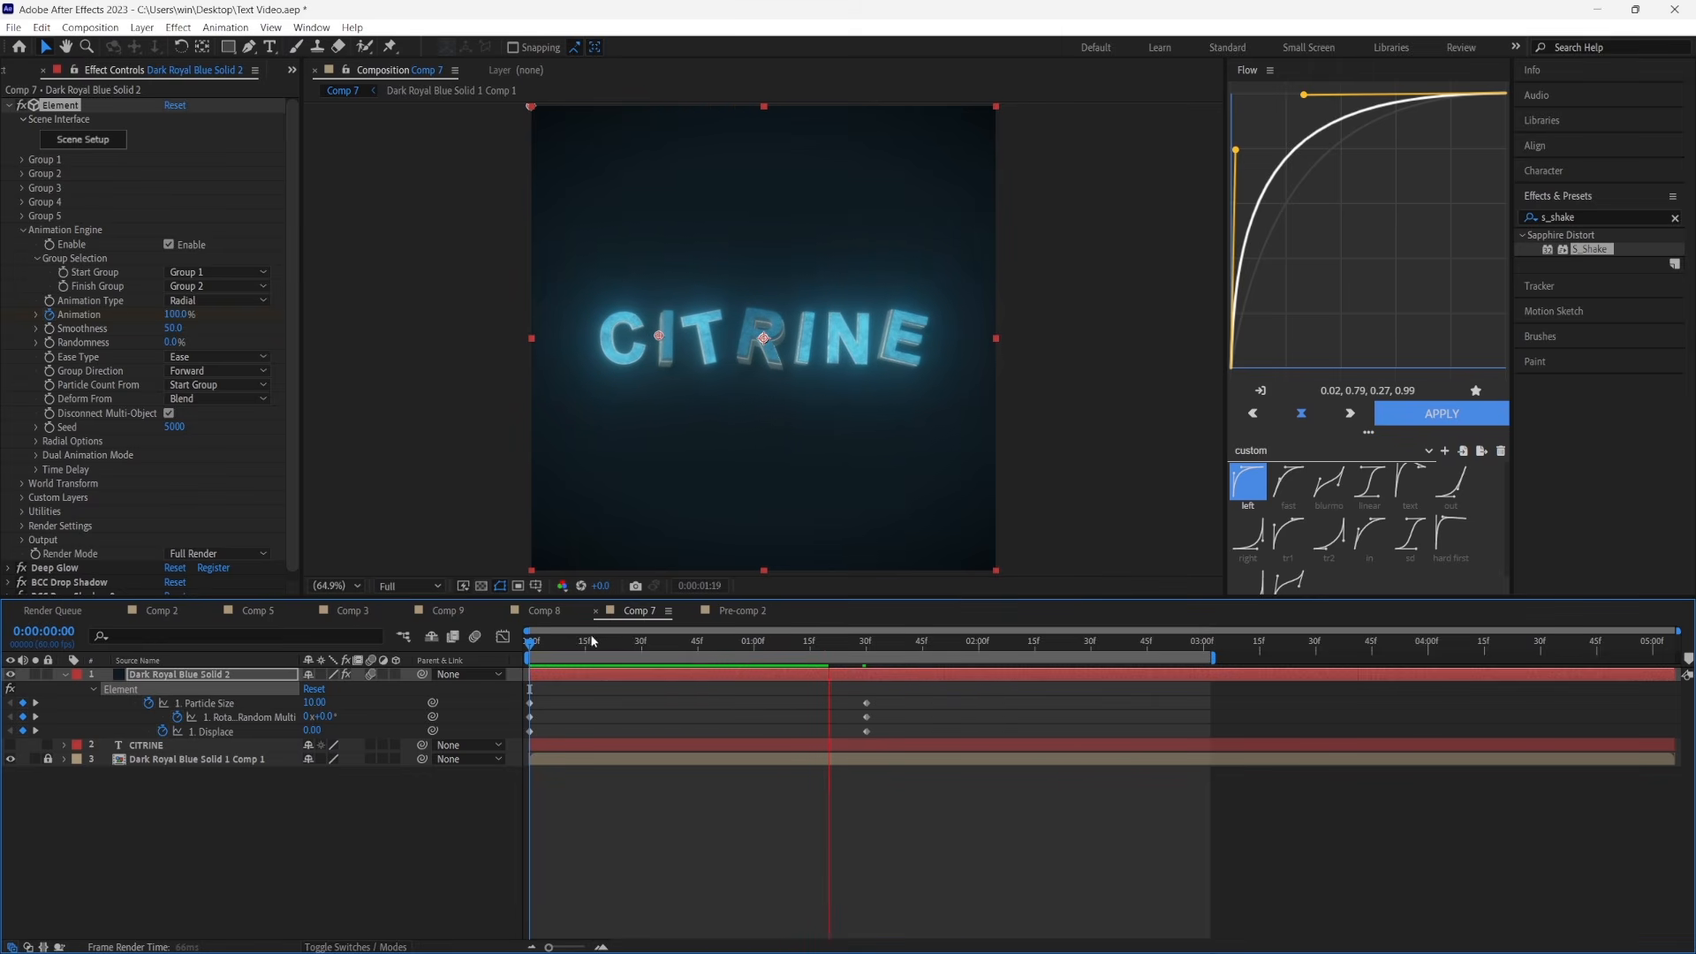
key(space)
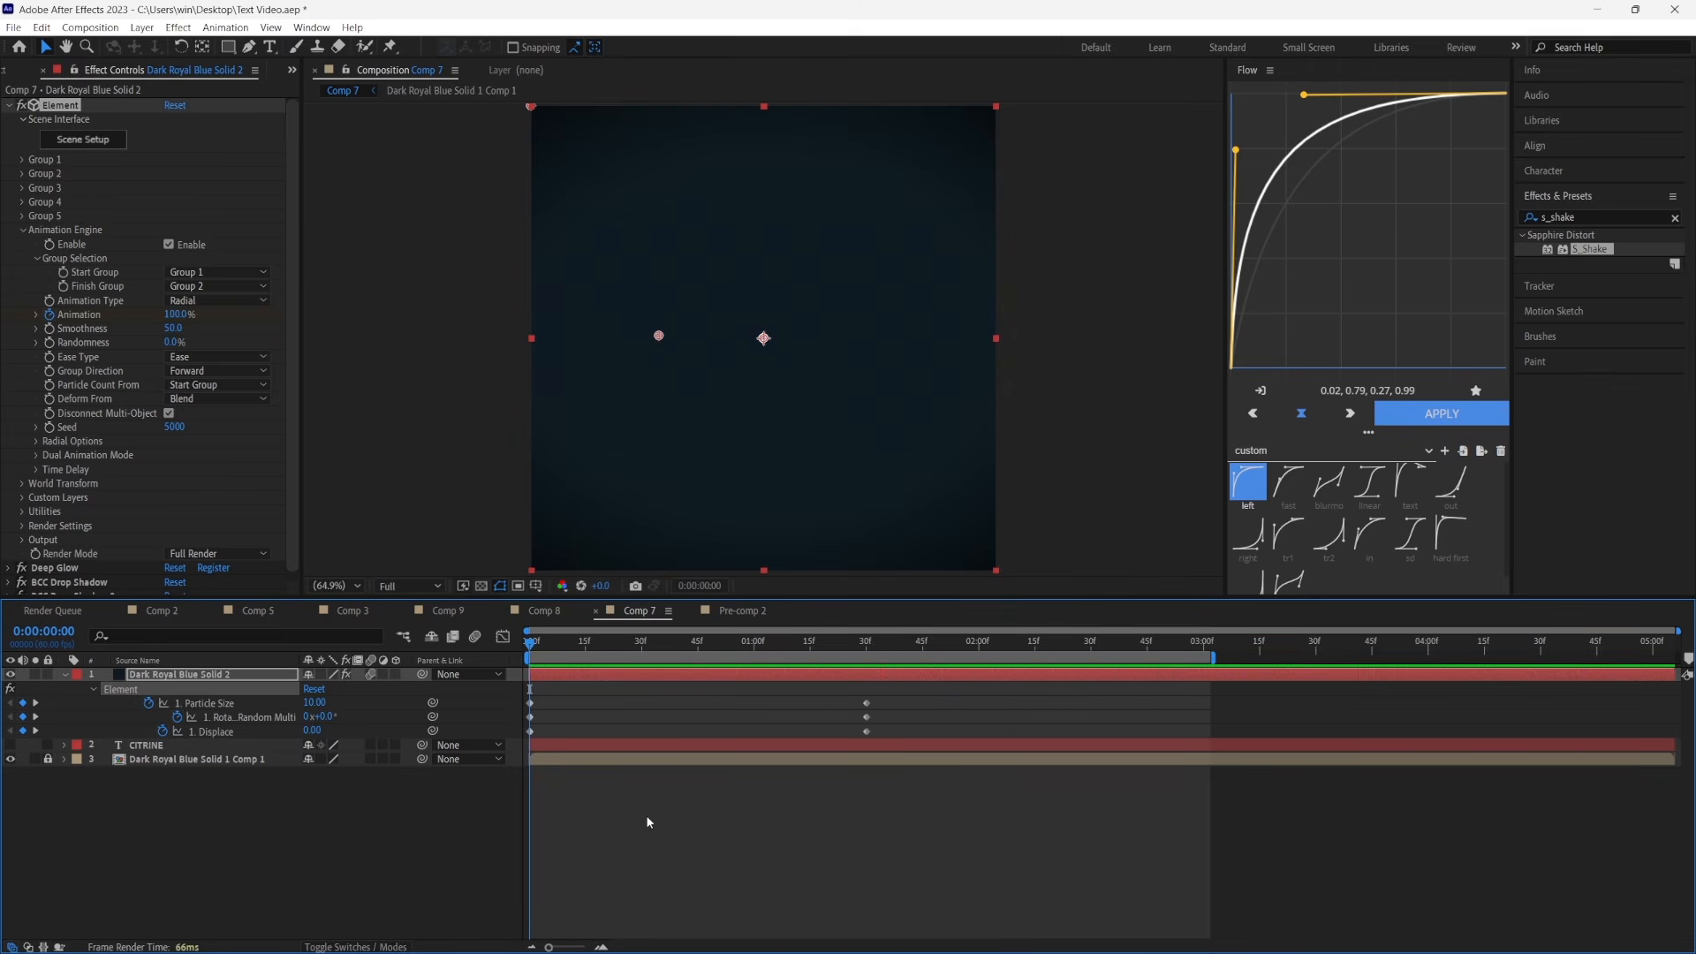
Apply Easy Ease to all Particle Size, Rotation Random, Displace and Animation keyframes on the Element layer
click(645, 814)
click(659, 674)
key(u)
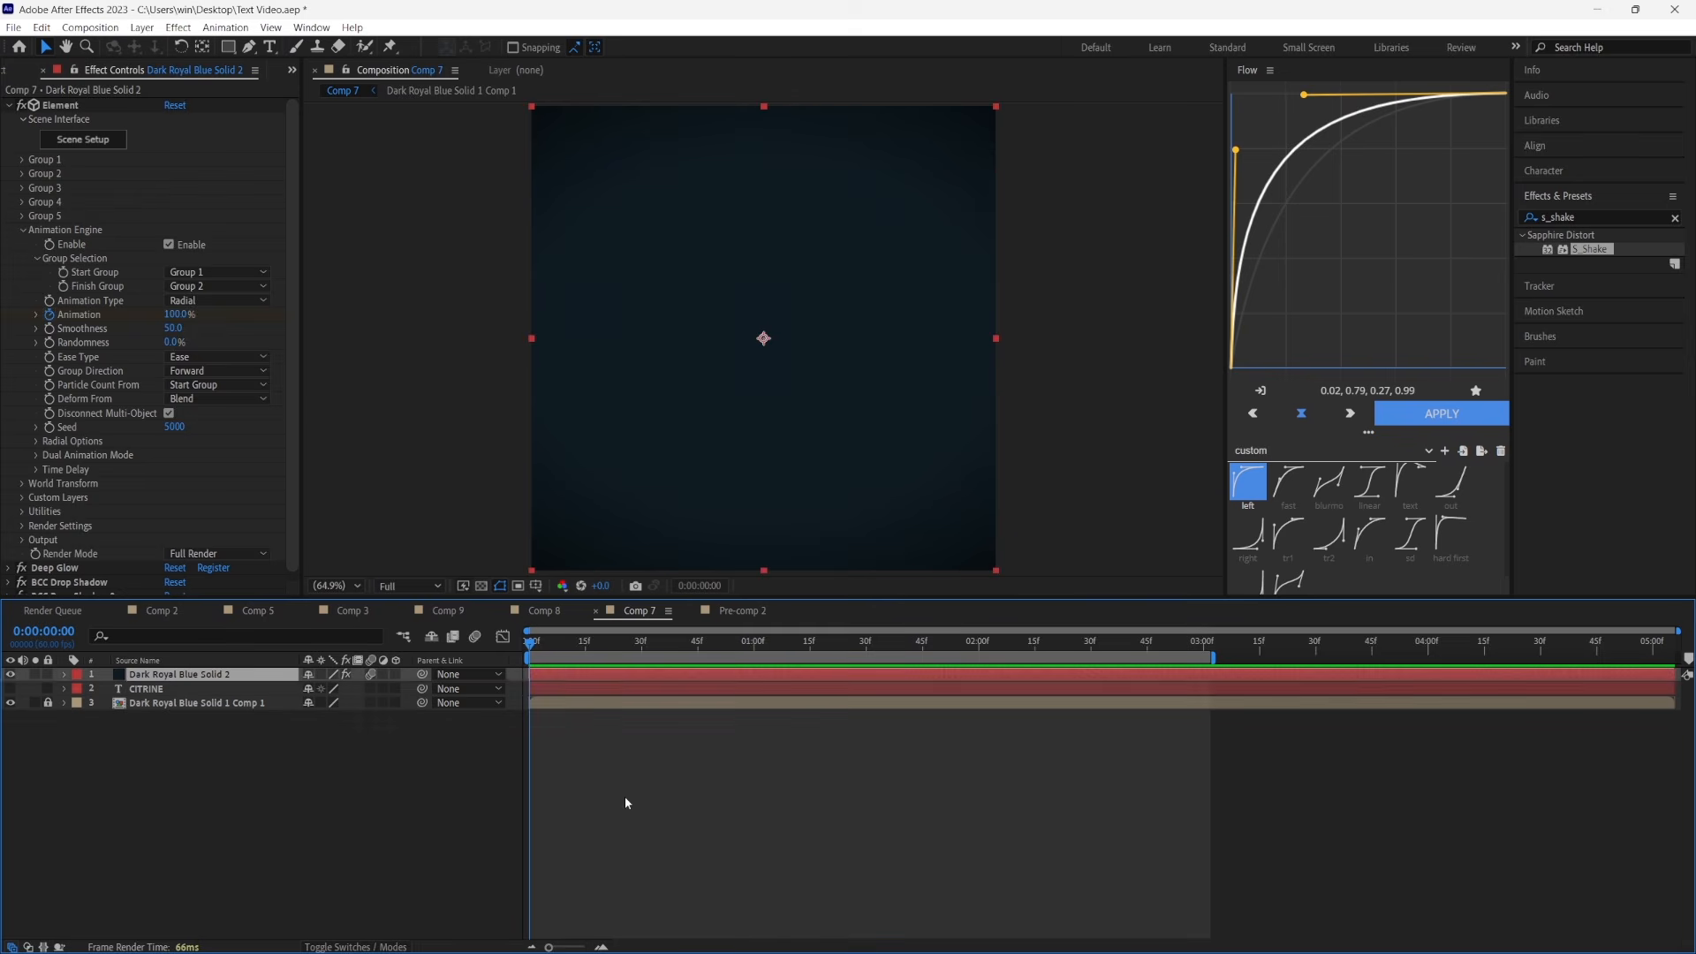
key(u)
drag(911, 803, 523, 687)
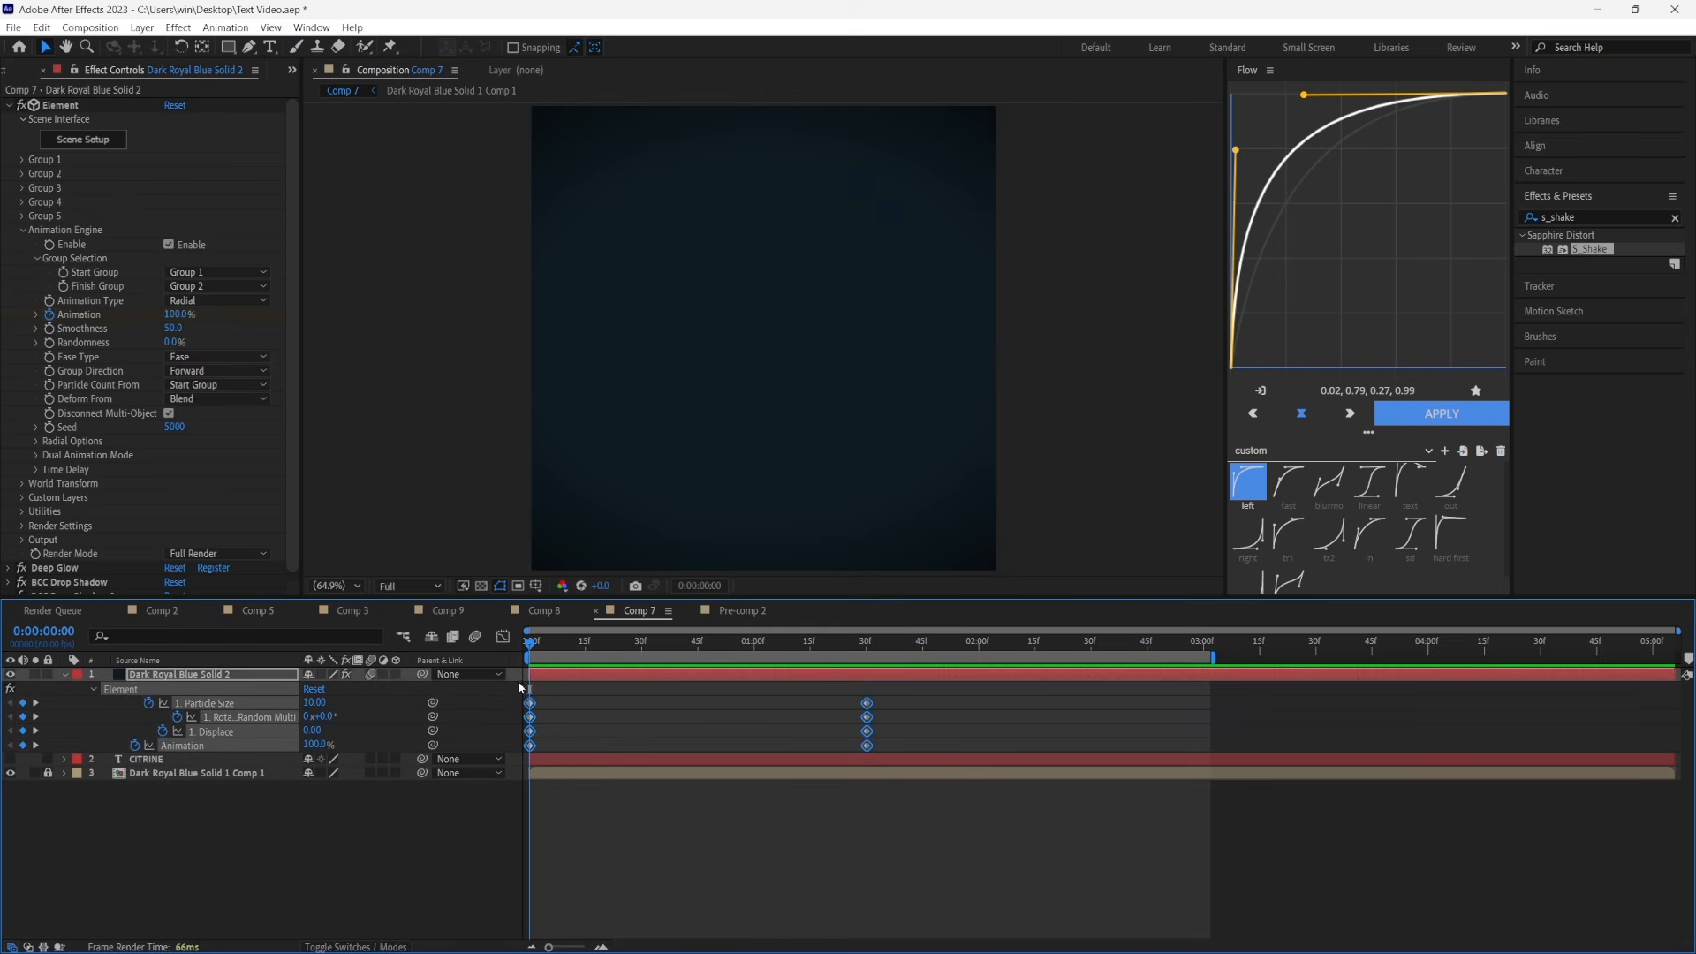
right_click(531, 746)
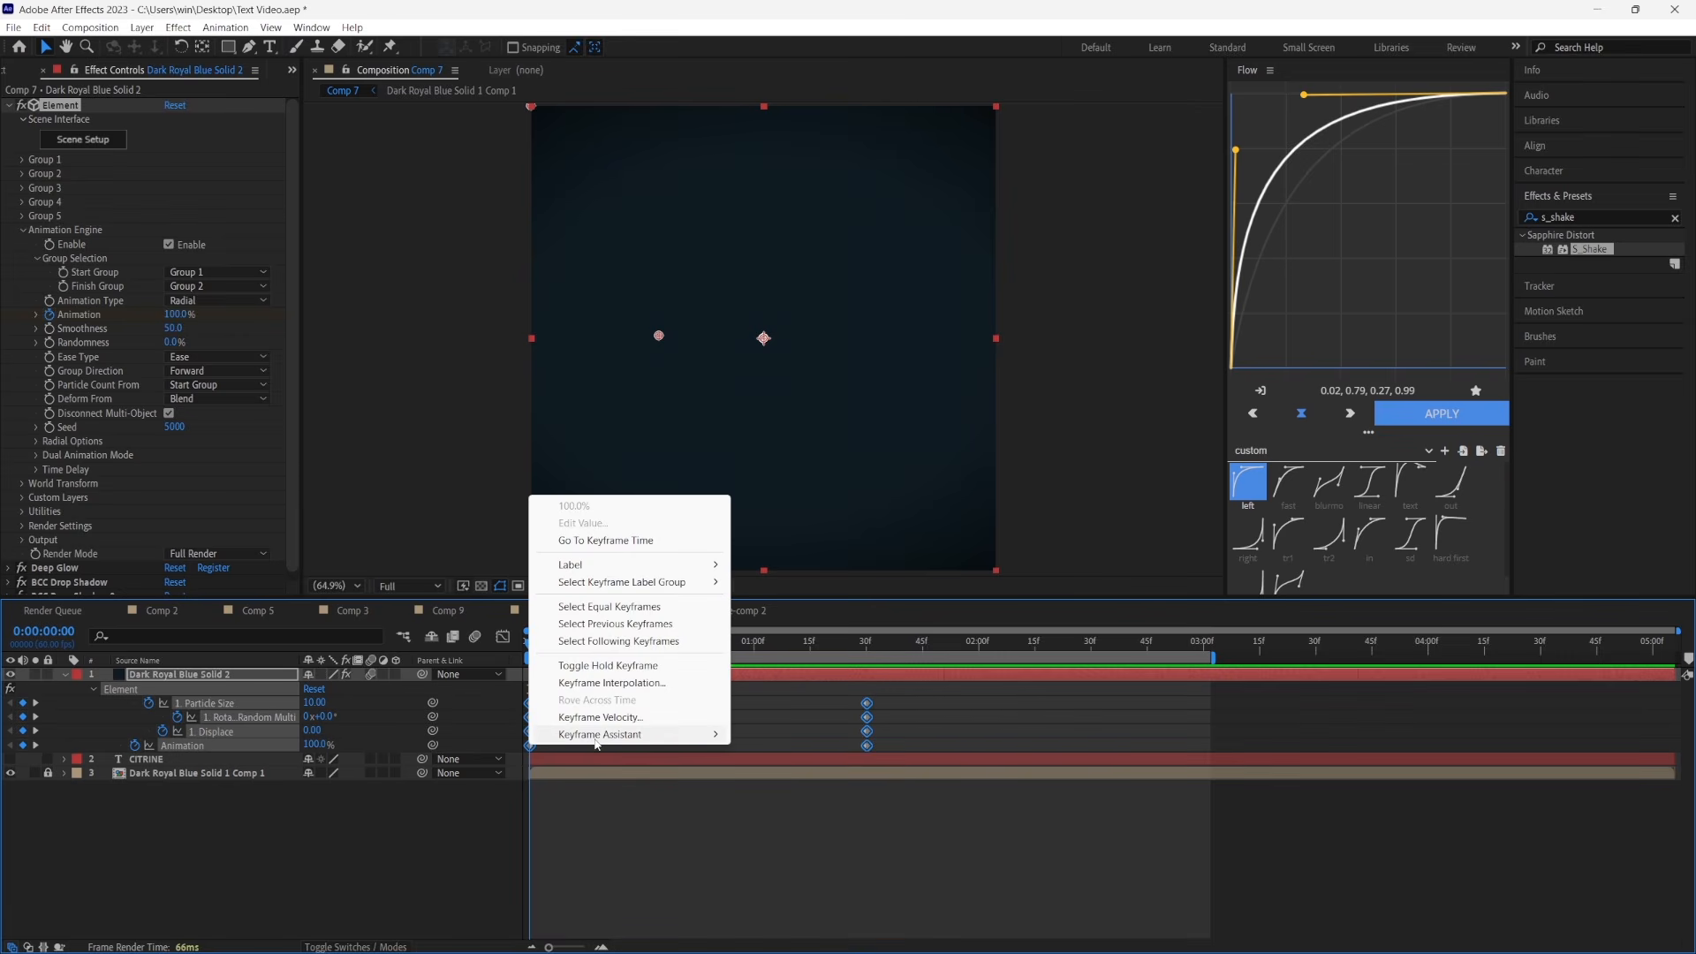
mouse_move(598, 735)
click(822, 787)
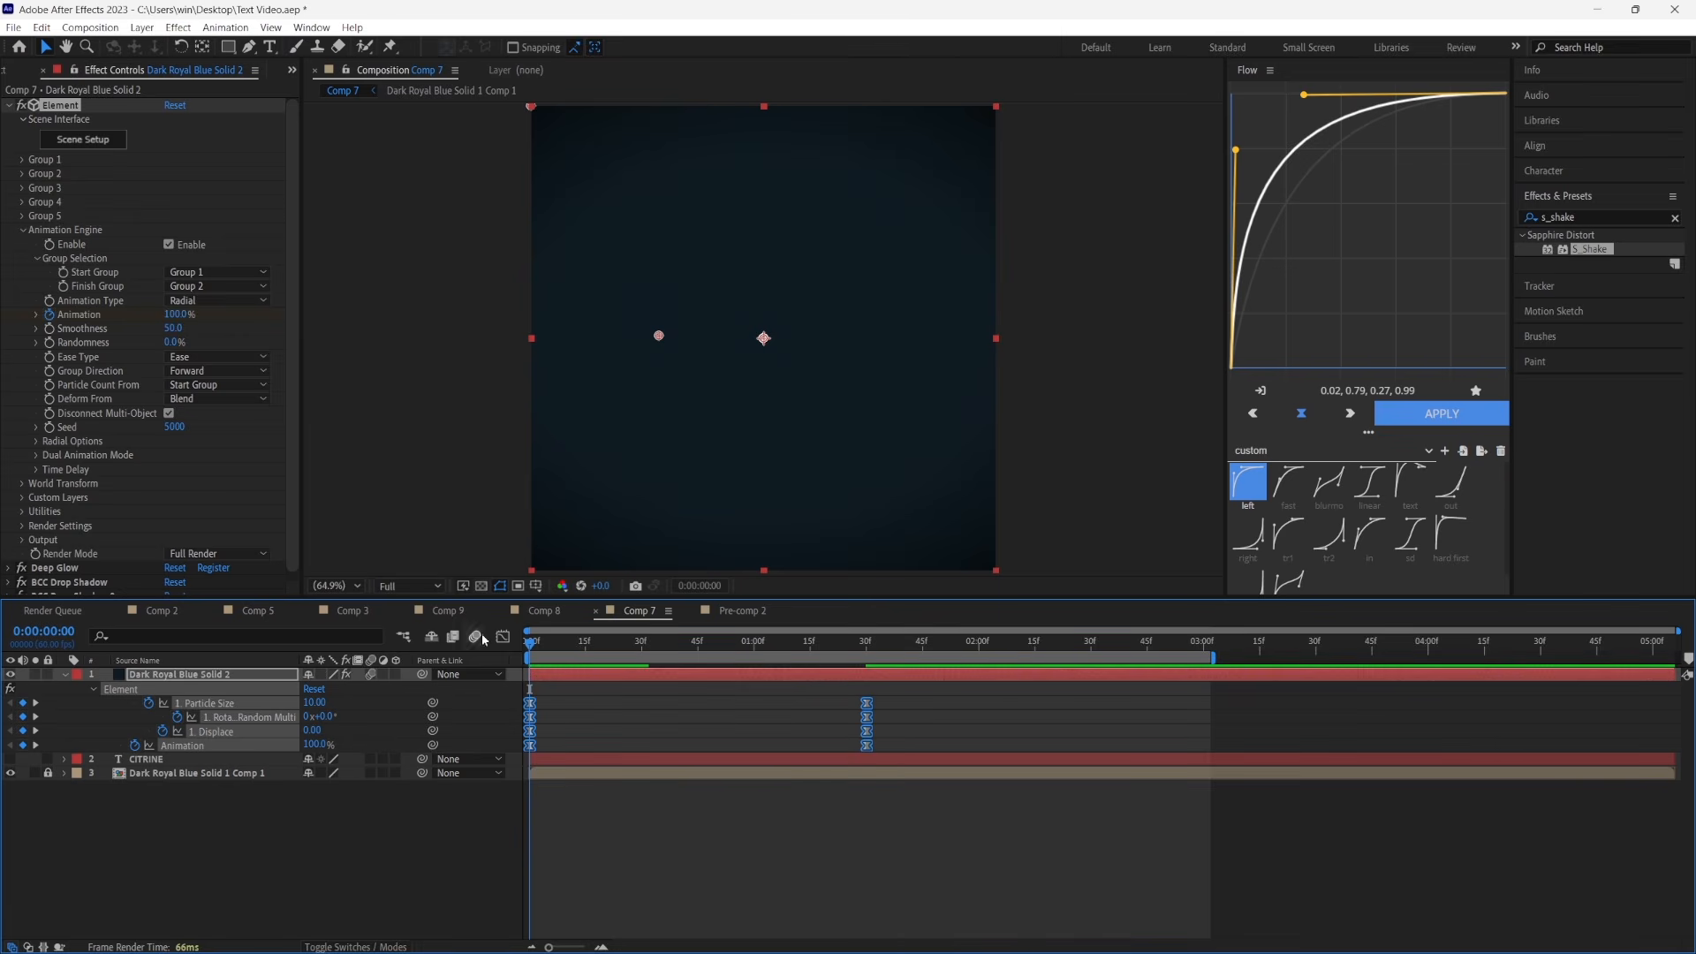
Reshape the speed graph of all four Element properties so the speed peaks early and eases out slowly into the end keyframes
click(503, 637)
right_click(731, 721)
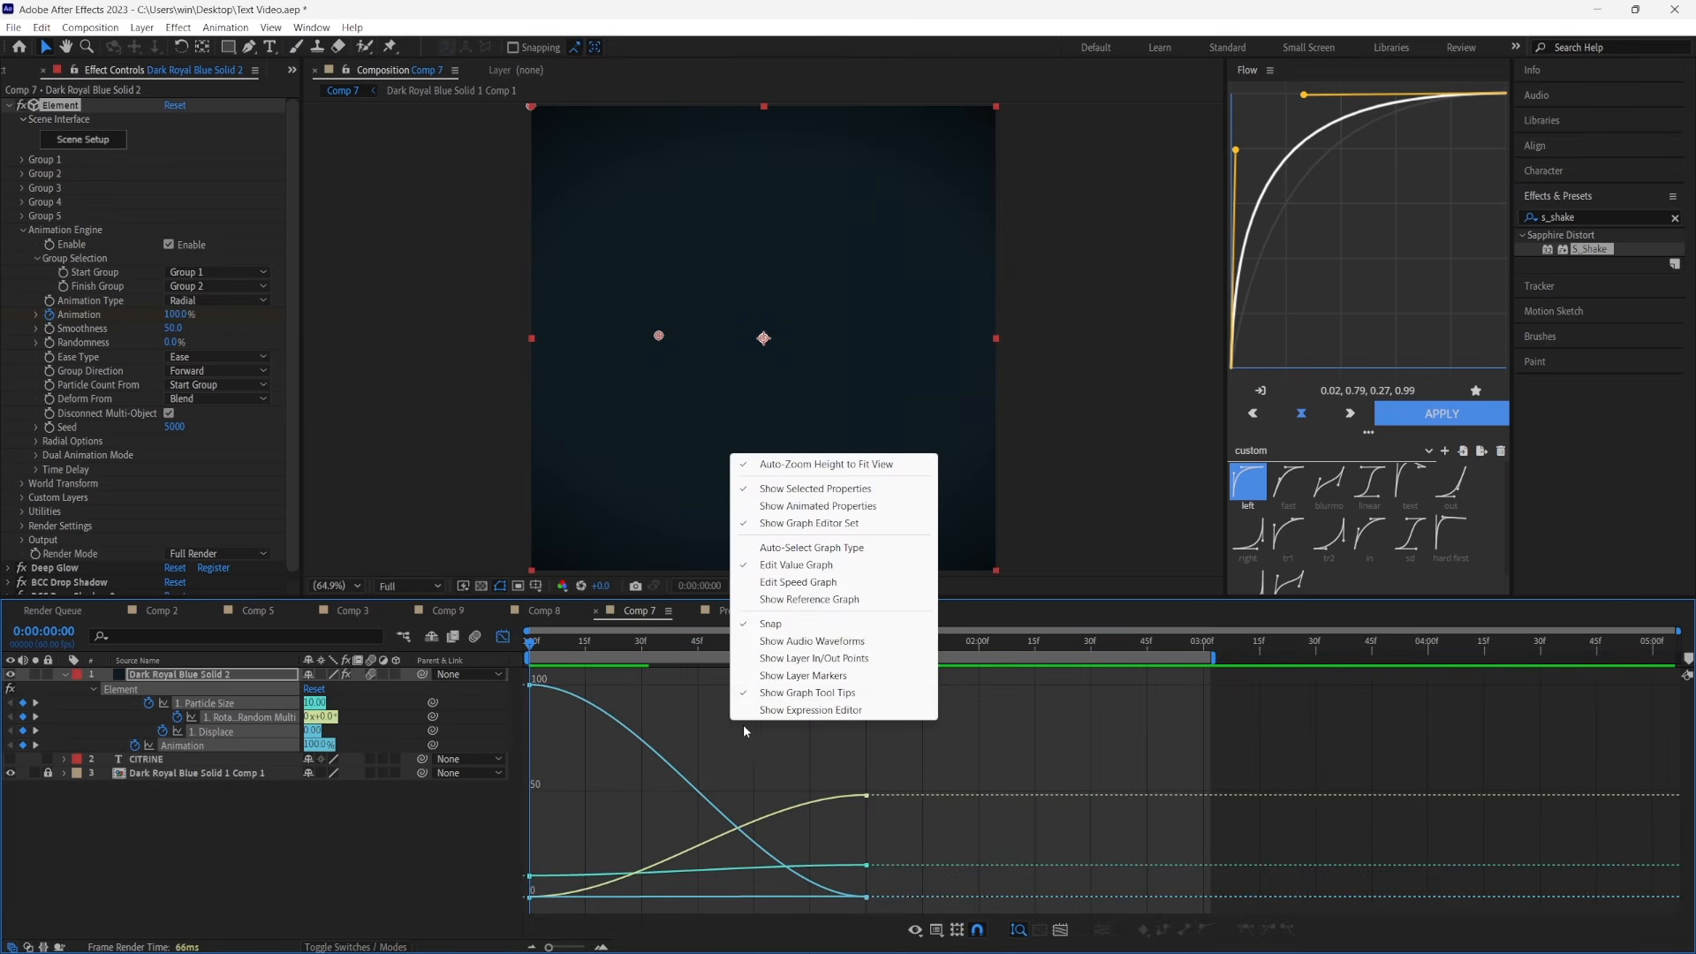
click(775, 582)
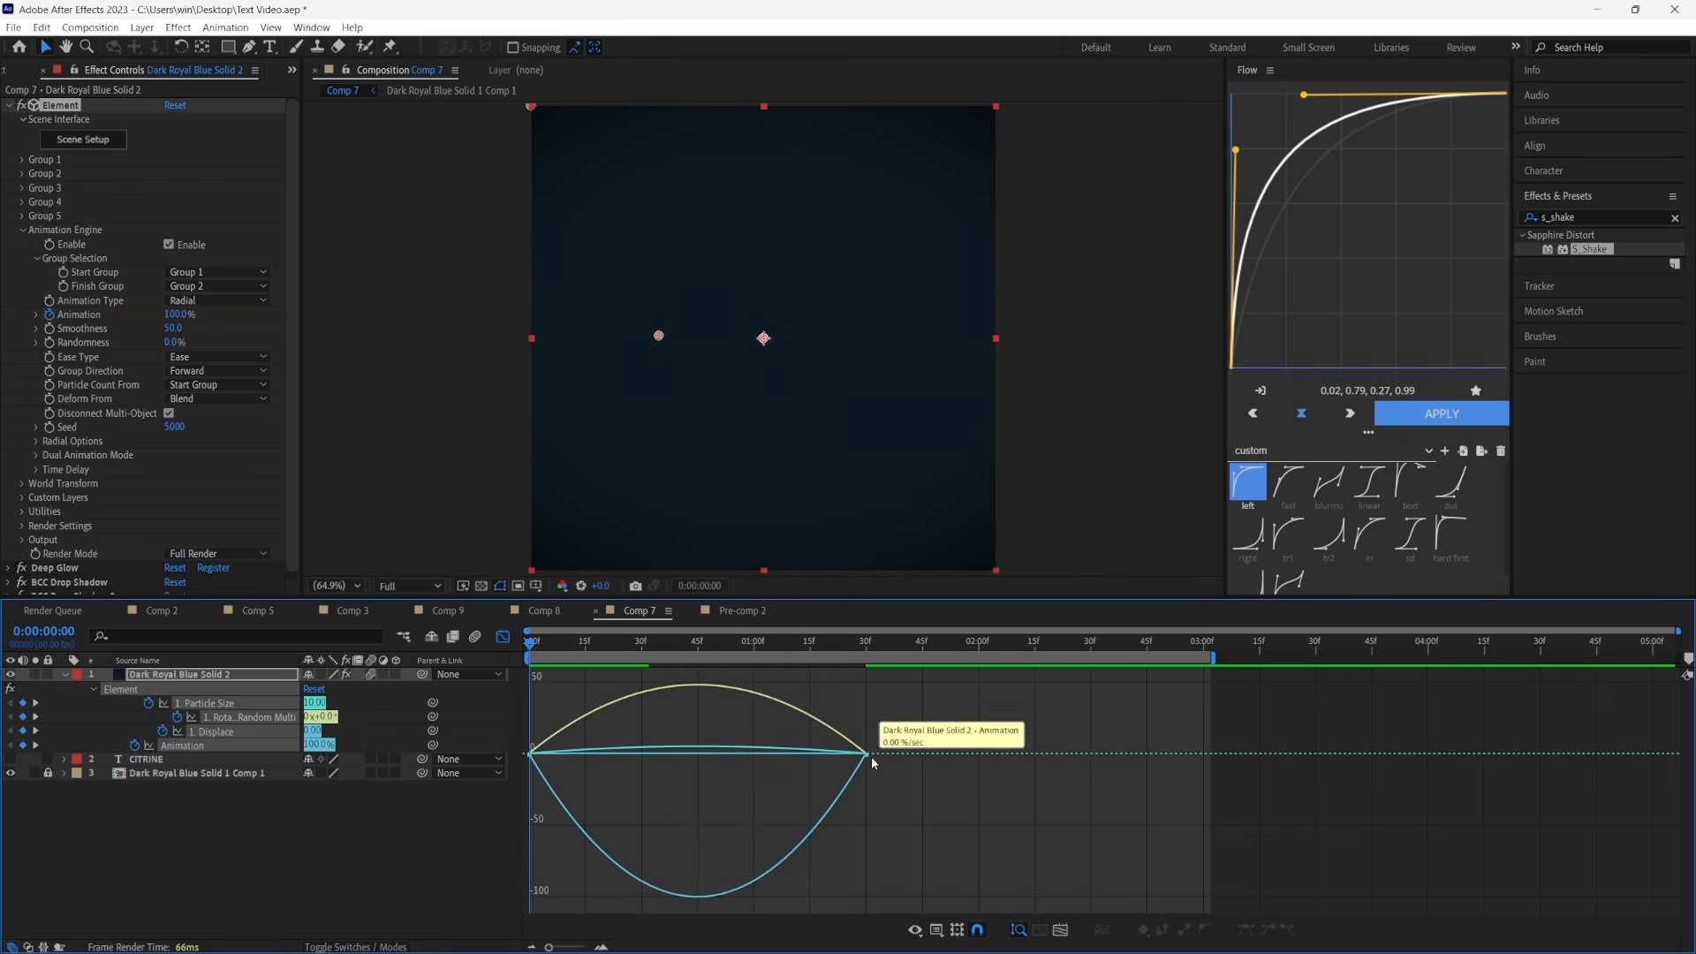
drag(544, 670, 1041, 878)
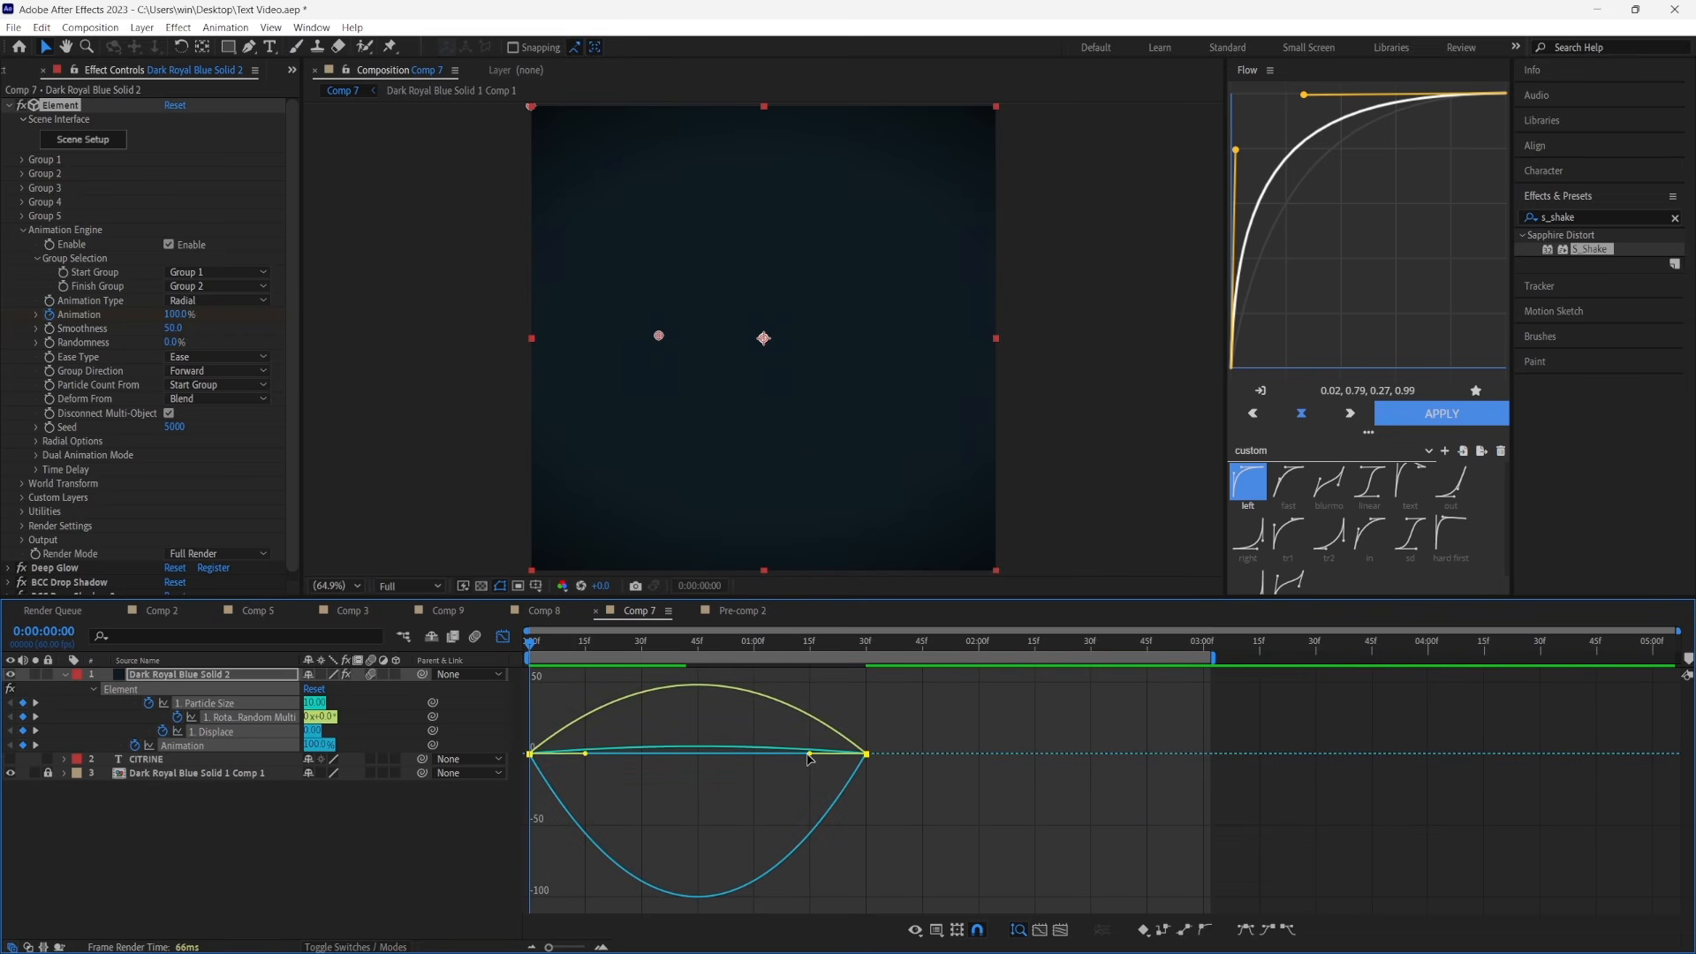
drag(811, 757, 670, 753)
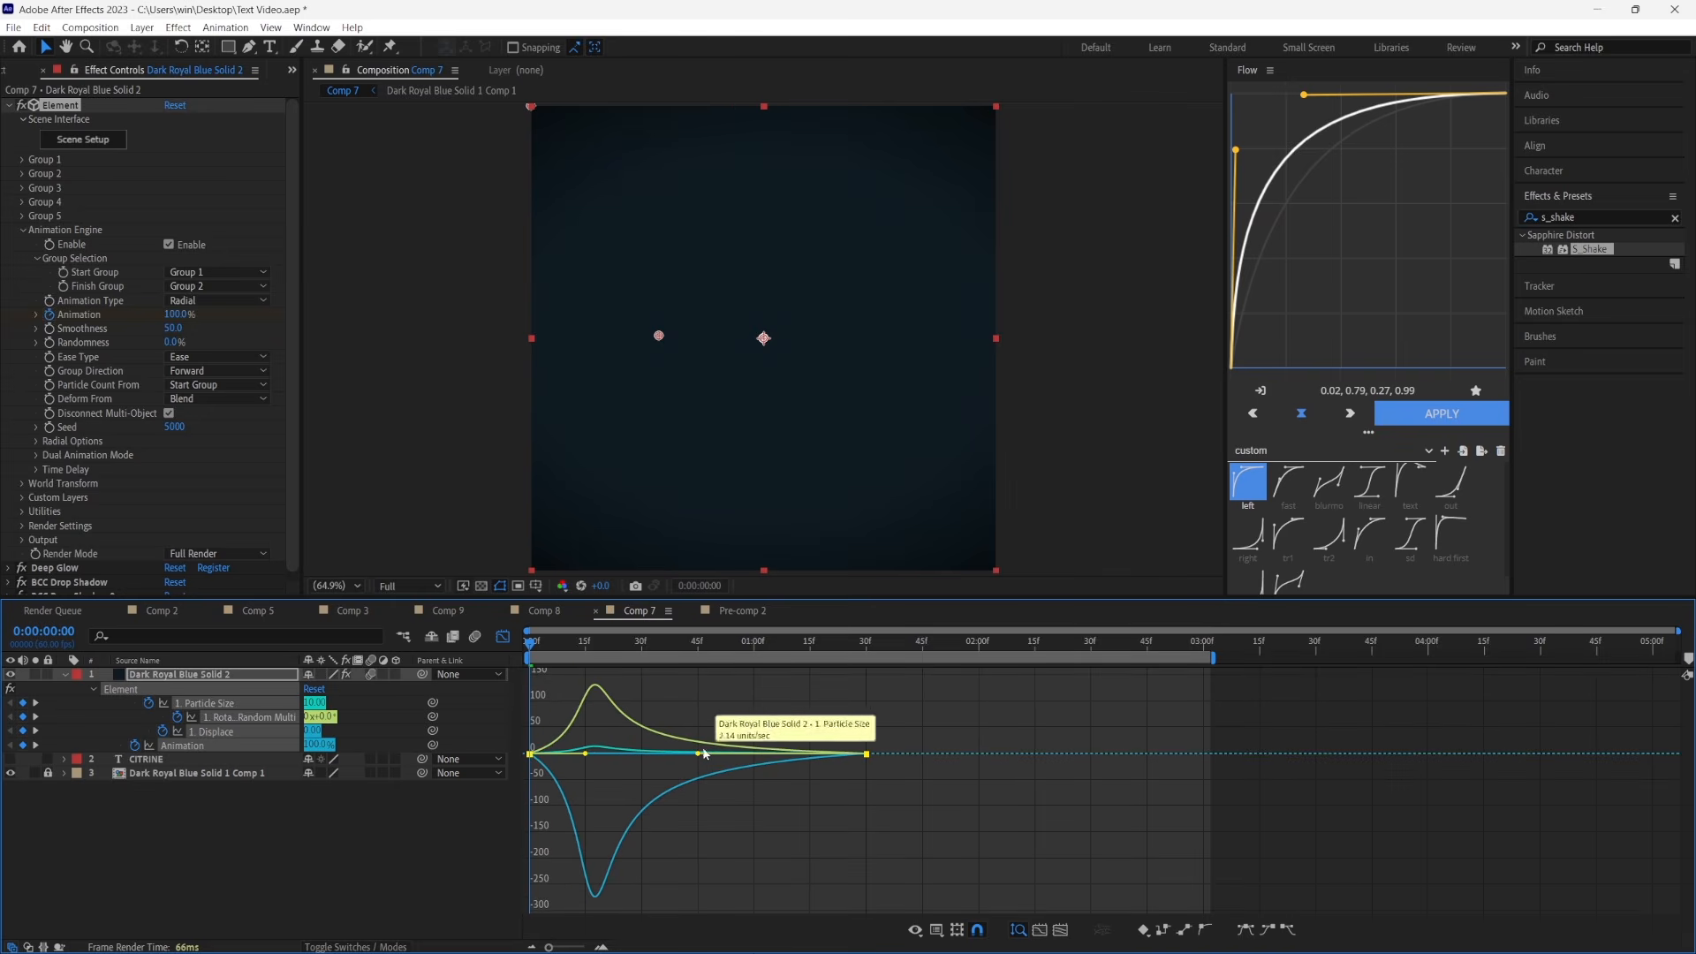
click(505, 638)
Stagger the end keyframes after 0:00:01:30, with Particle Size latest near 2 seconds, then Rotation Random, Displace and Animation progressively earlier, and preview
click(962, 823)
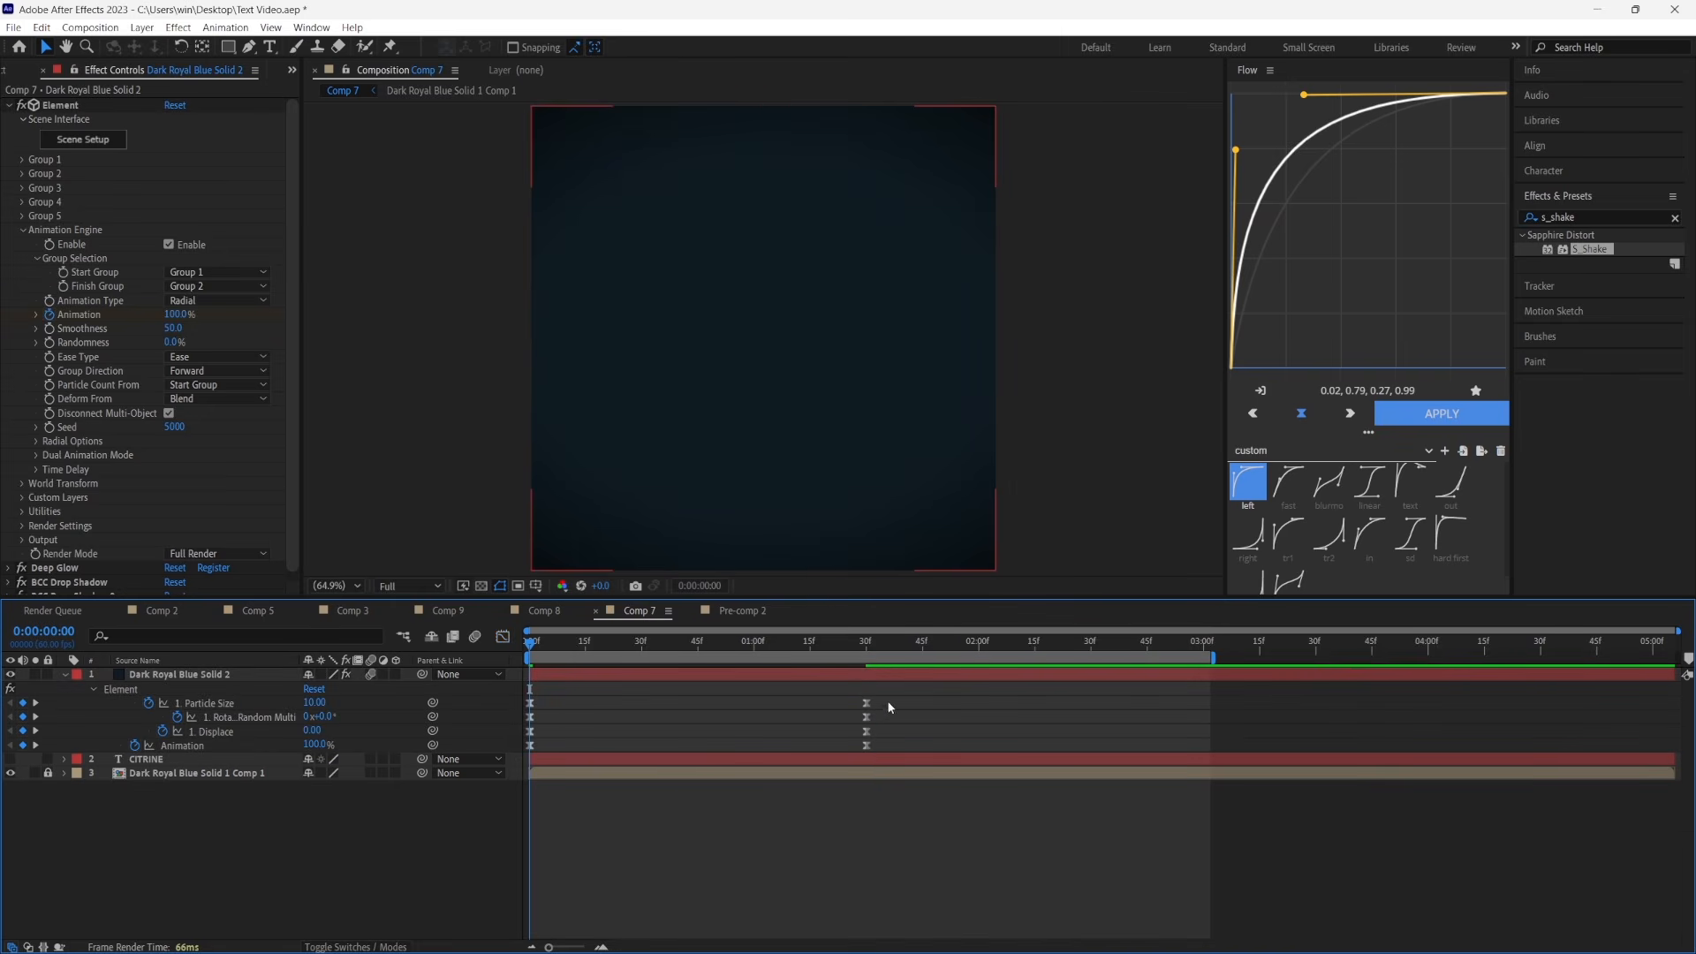
drag(889, 710, 525, 715)
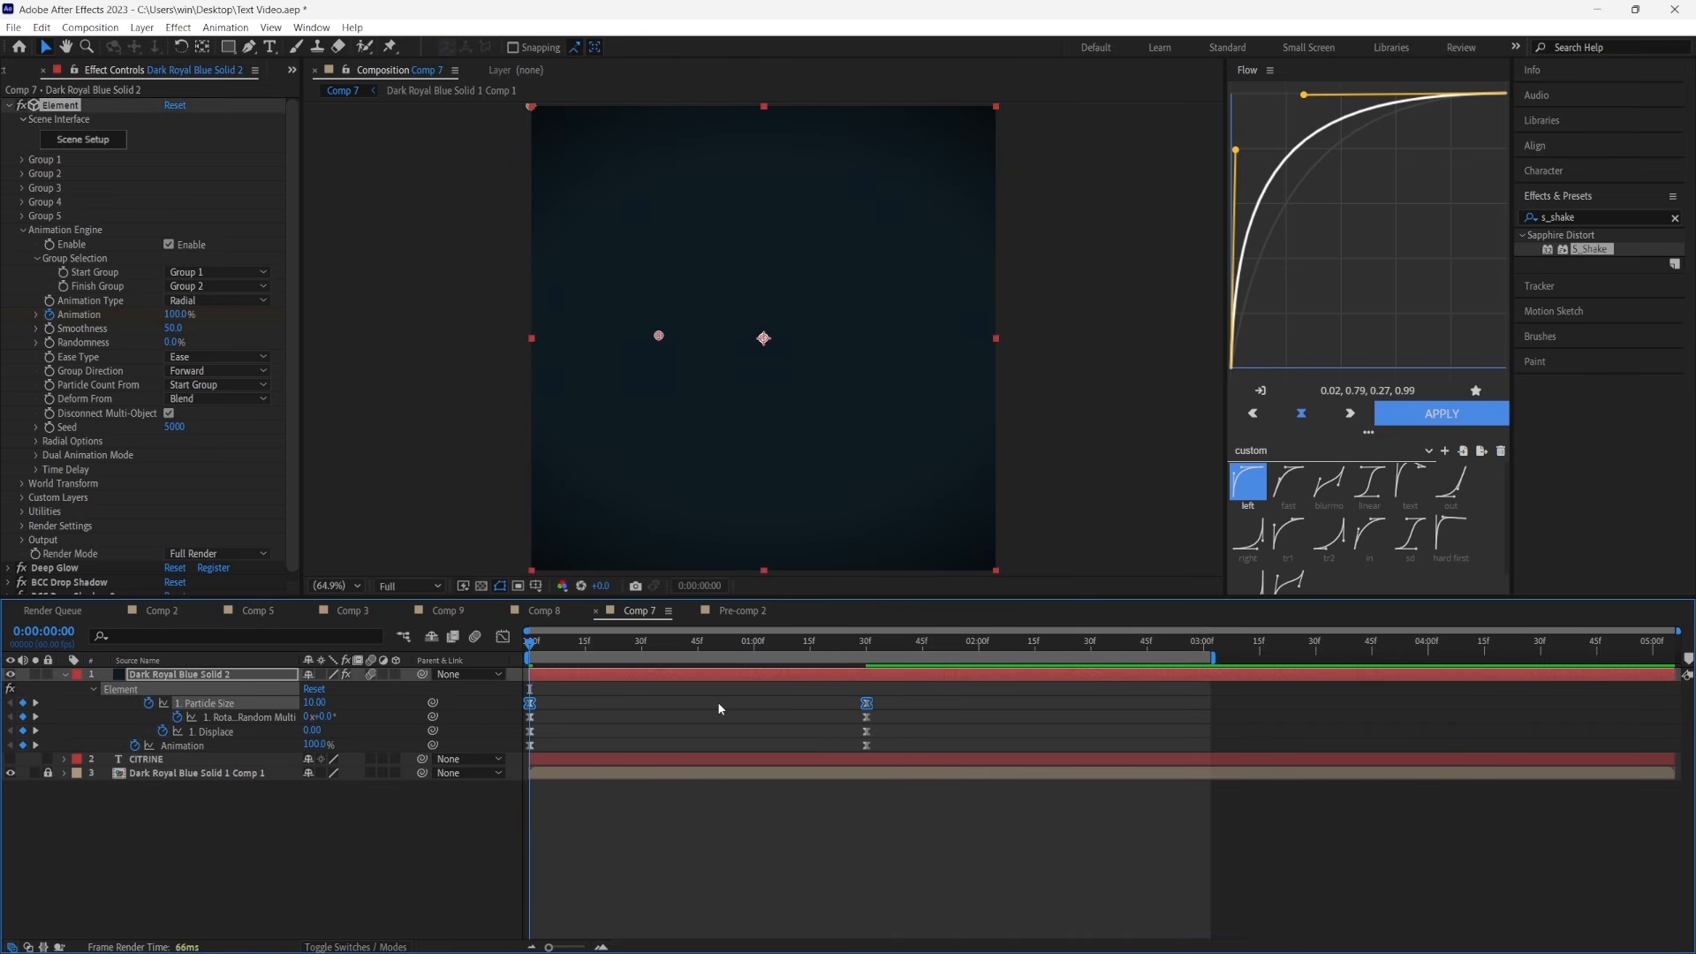
drag(867, 702, 523, 719)
click(934, 721)
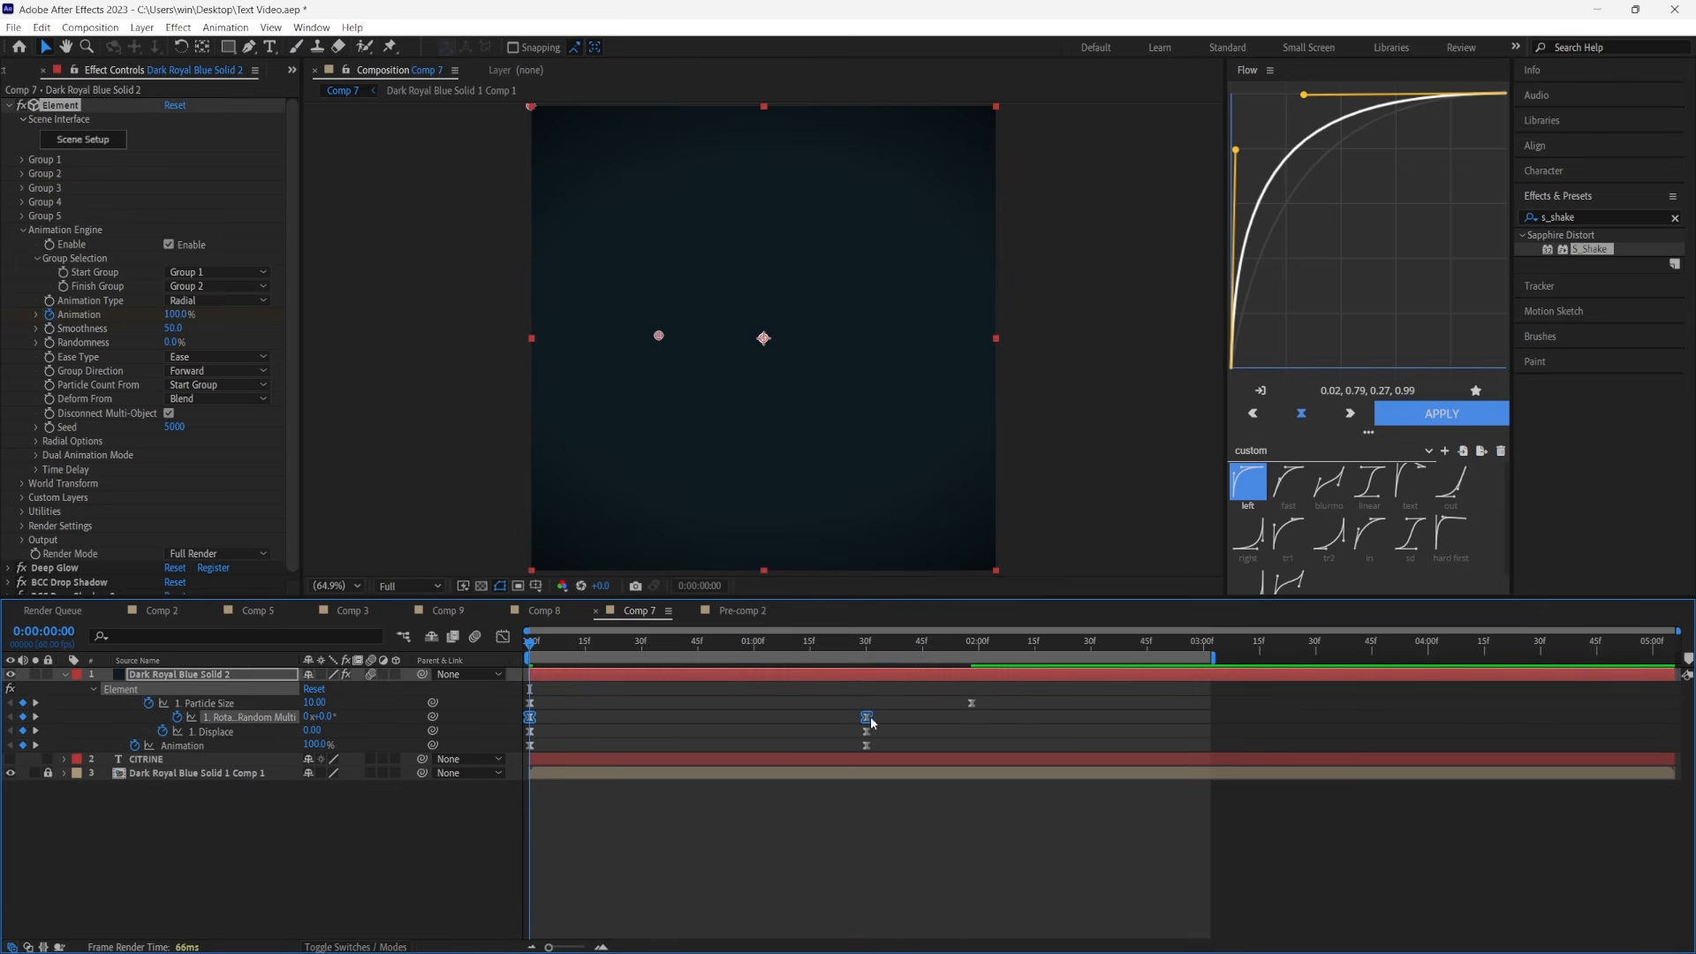
drag(867, 717, 500, 737)
click(893, 735)
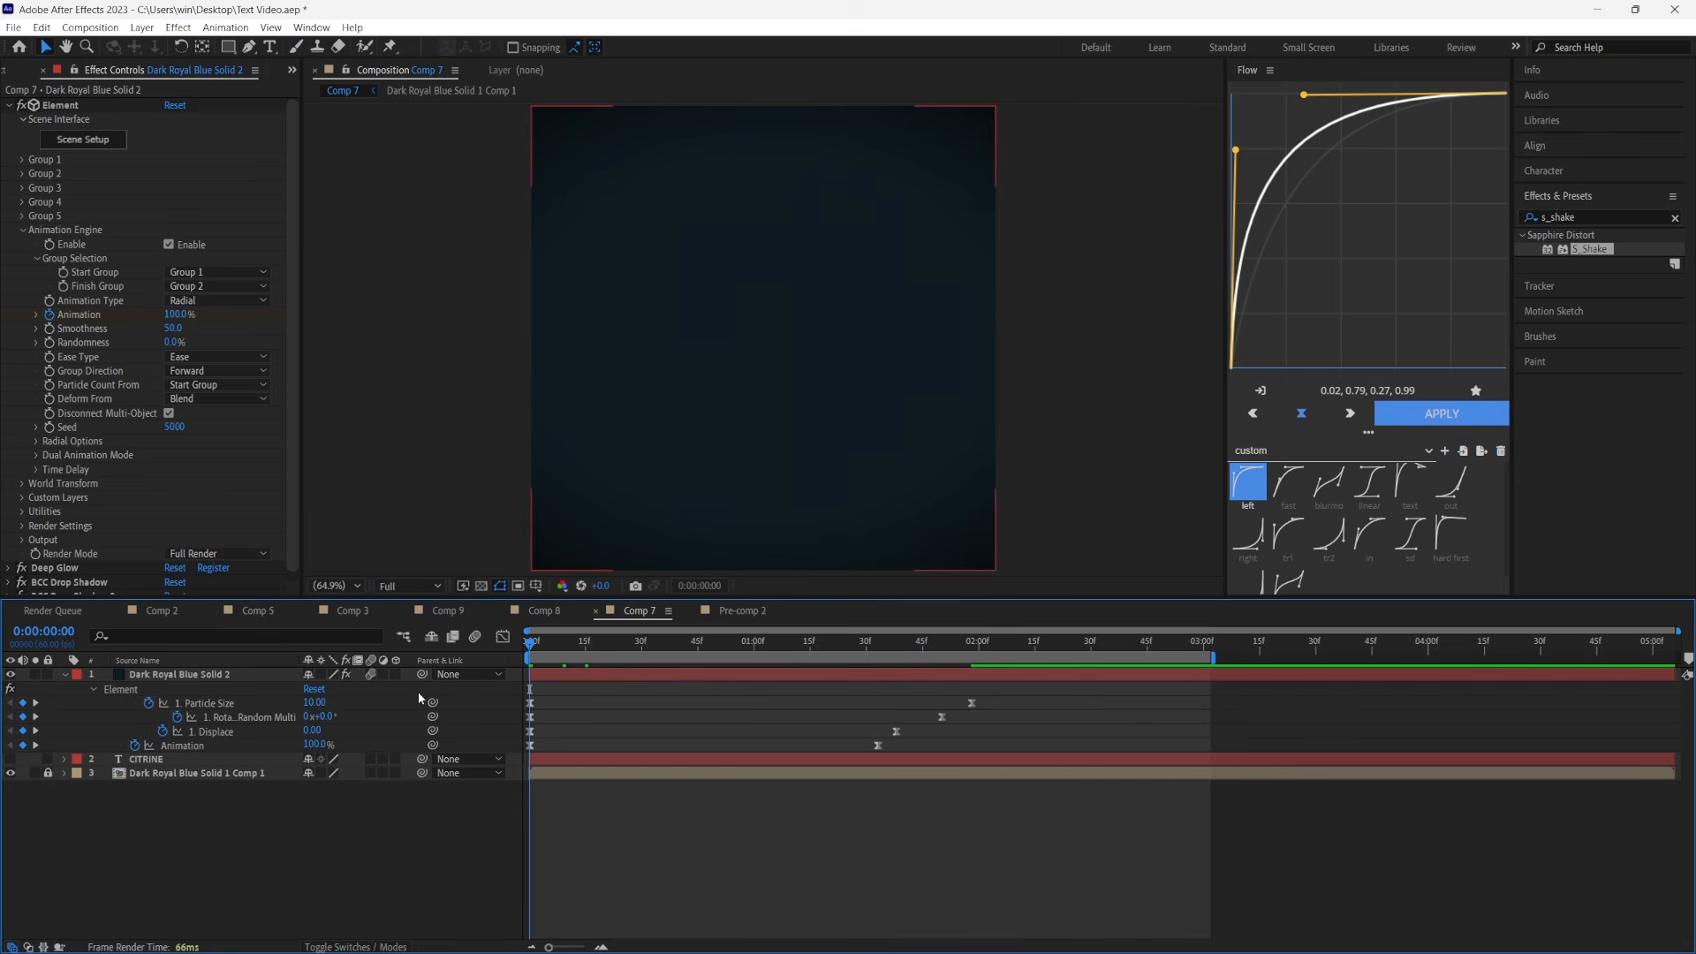
key(space)
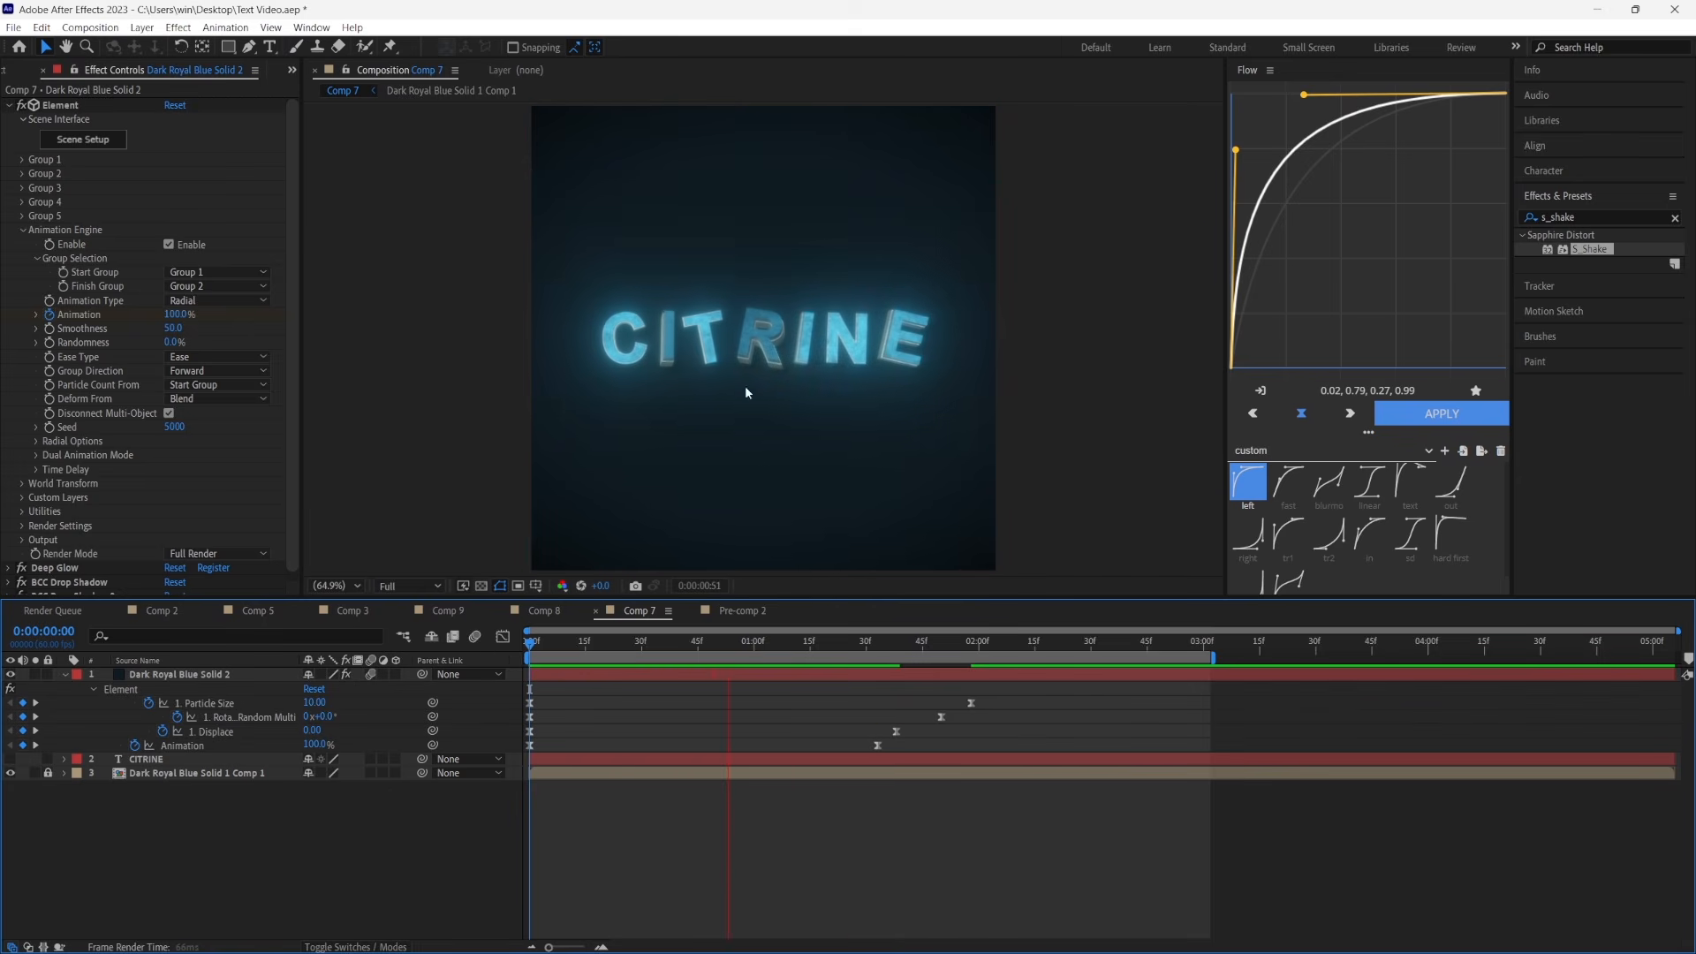